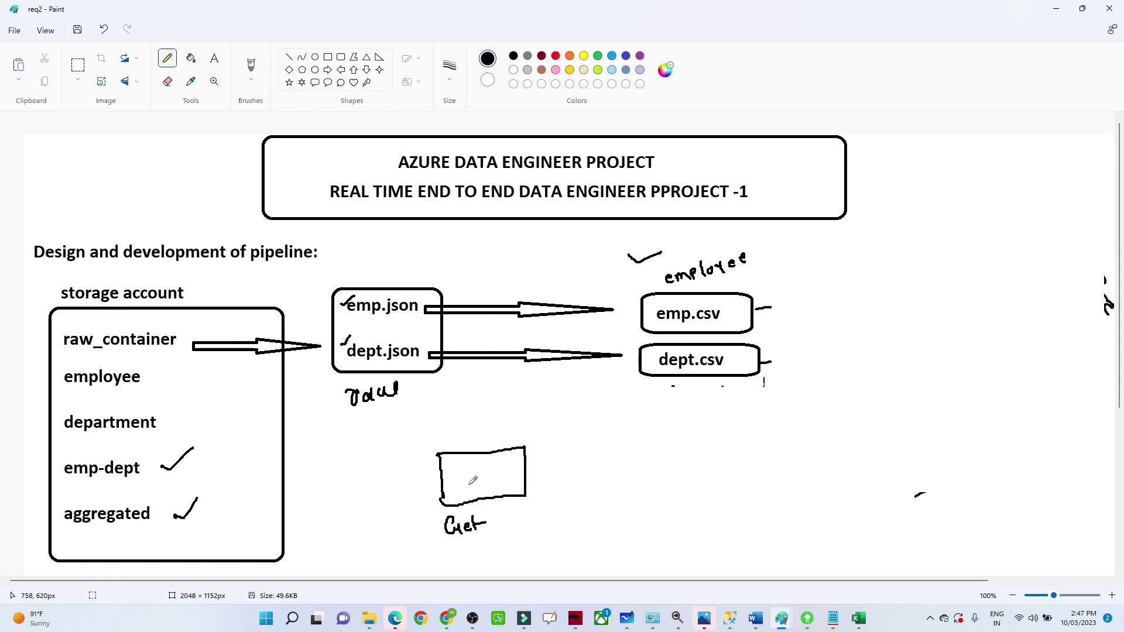
Handwrite "metadata" above the Get box and connect it with an arrow to a new, larger box labelled "foreach"
{"action": "mouse_move", "coordinate": [447, 445]}
{"action": "left_mouse_down"}
{"action": "mouse_move", "coordinate": [529, 426]}
{"action": "mouse_move", "coordinate": [536, 440]}
{"action": "left_mouse_up"}
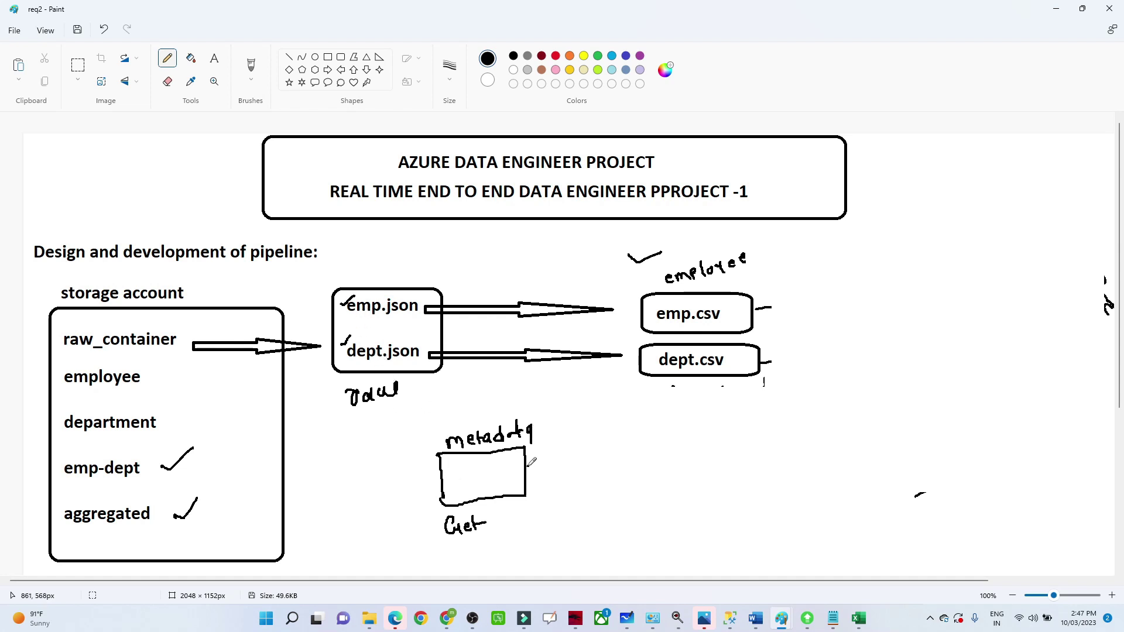
{"action": "mouse_move", "coordinate": [529, 466]}
{"action": "left_mouse_down"}
{"action": "mouse_move", "coordinate": [624, 450]}
{"action": "mouse_move", "coordinate": [617, 456]}
{"action": "mouse_move", "coordinate": [633, 428]}
{"action": "mouse_move", "coordinate": [654, 503]}
{"action": "left_mouse_up"}
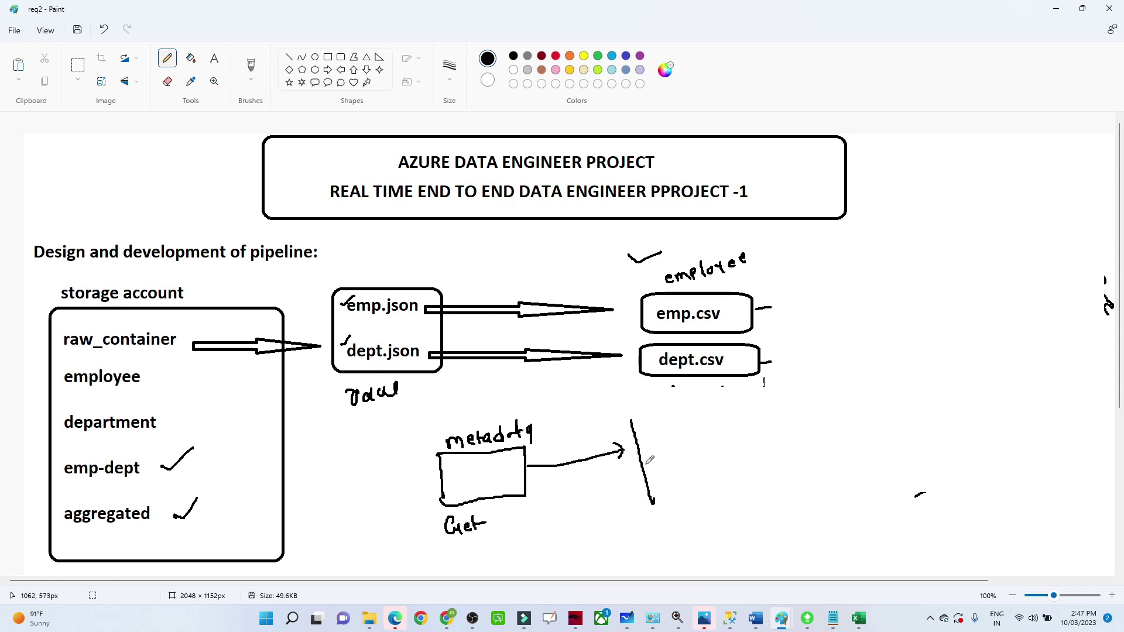
{"action": "mouse_move", "coordinate": [632, 420]}
{"action": "left_mouse_down"}
{"action": "mouse_move", "coordinate": [761, 477]}
{"action": "mouse_move", "coordinate": [653, 498]}
{"action": "mouse_move", "coordinate": [665, 536]}
{"action": "mouse_move", "coordinate": [761, 504]}
{"action": "left_mouse_up"}
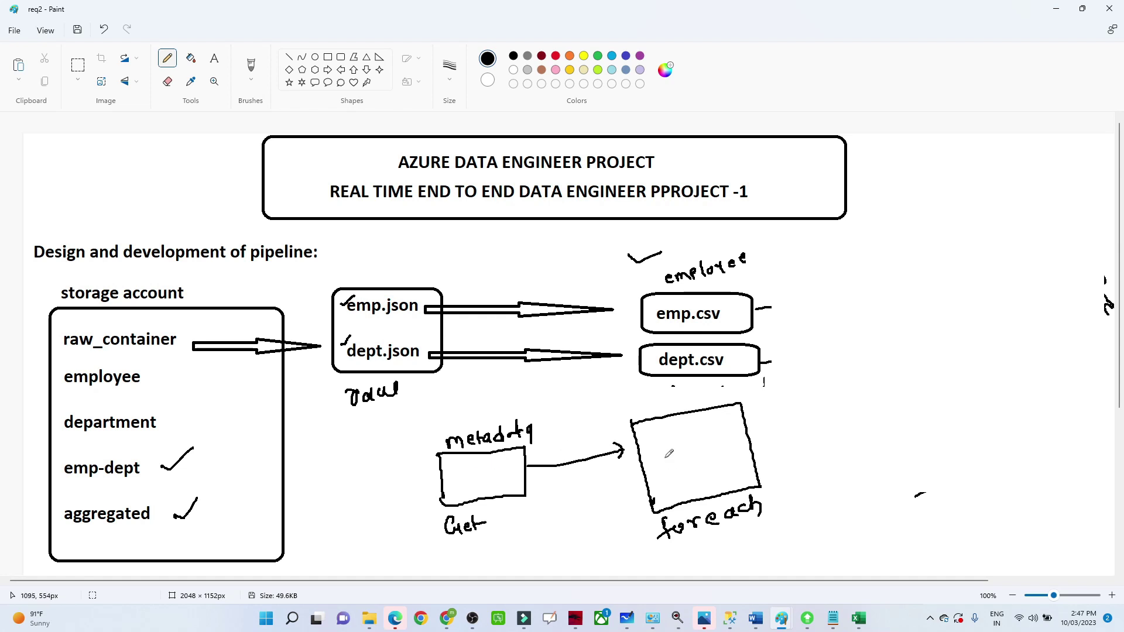
Sketch small "copy" and "If" boxes inside the foreach box, with arrows from If to copy and from copy outward
{"action": "mouse_move", "coordinate": [668, 449]}
{"action": "left_mouse_down"}
{"action": "mouse_move", "coordinate": [678, 476]}
{"action": "mouse_move", "coordinate": [704, 435]}
{"action": "mouse_move", "coordinate": [711, 457]}
{"action": "mouse_move", "coordinate": [679, 476]}
{"action": "mouse_move", "coordinate": [696, 481]}
{"action": "mouse_move", "coordinate": [716, 467]}
{"action": "mouse_move", "coordinate": [721, 477]}
{"action": "left_mouse_up"}
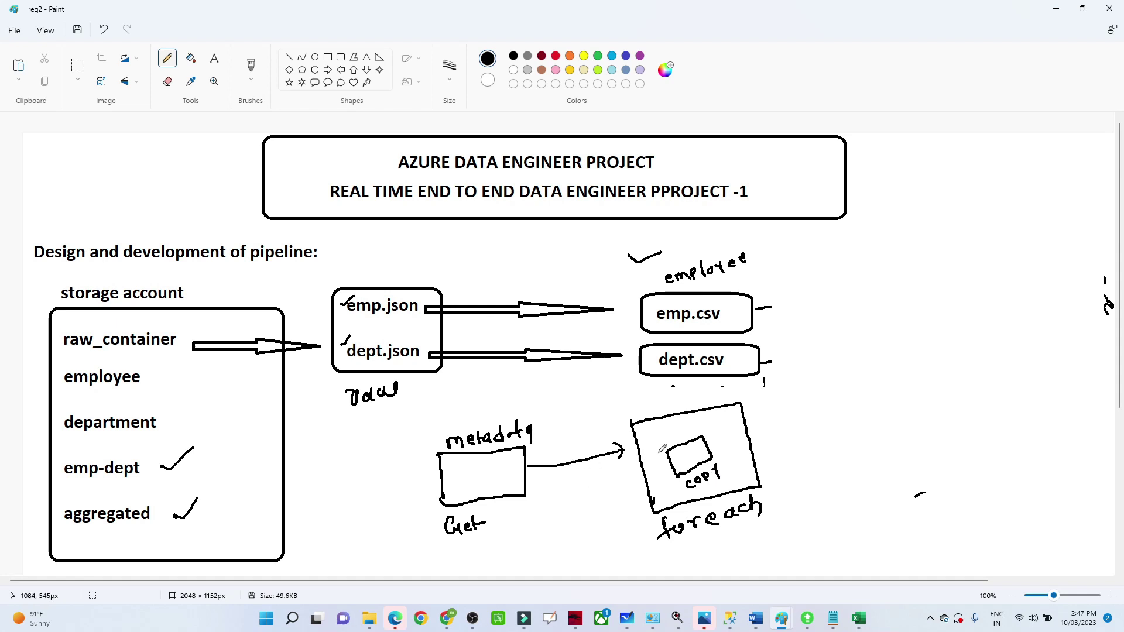
{"action": "mouse_move", "coordinate": [710, 449]}
{"action": "left_mouse_down"}
{"action": "mouse_move", "coordinate": [781, 424]}
{"action": "mouse_move", "coordinate": [761, 440]}
{"action": "left_mouse_up"}
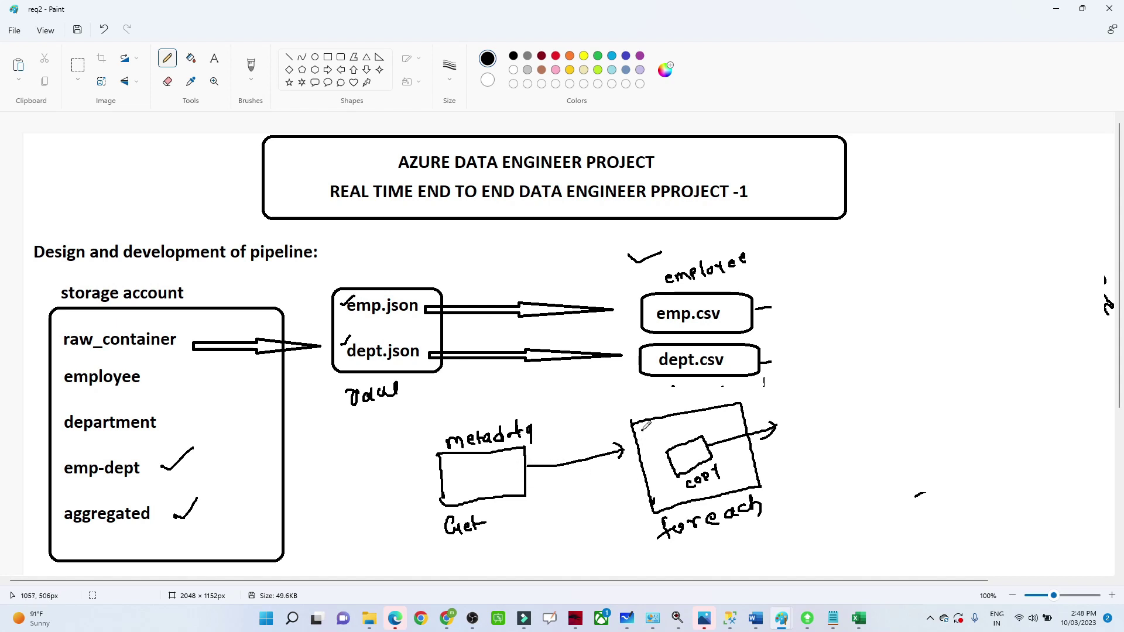
{"action": "mouse_move", "coordinate": [643, 430]}
{"action": "left_mouse_down"}
{"action": "mouse_move", "coordinate": [648, 445]}
{"action": "mouse_move", "coordinate": [664, 425]}
{"action": "mouse_move", "coordinate": [665, 434]}
{"action": "mouse_move", "coordinate": [648, 445]}
{"action": "mouse_move", "coordinate": [651, 408]}
{"action": "left_mouse_up"}
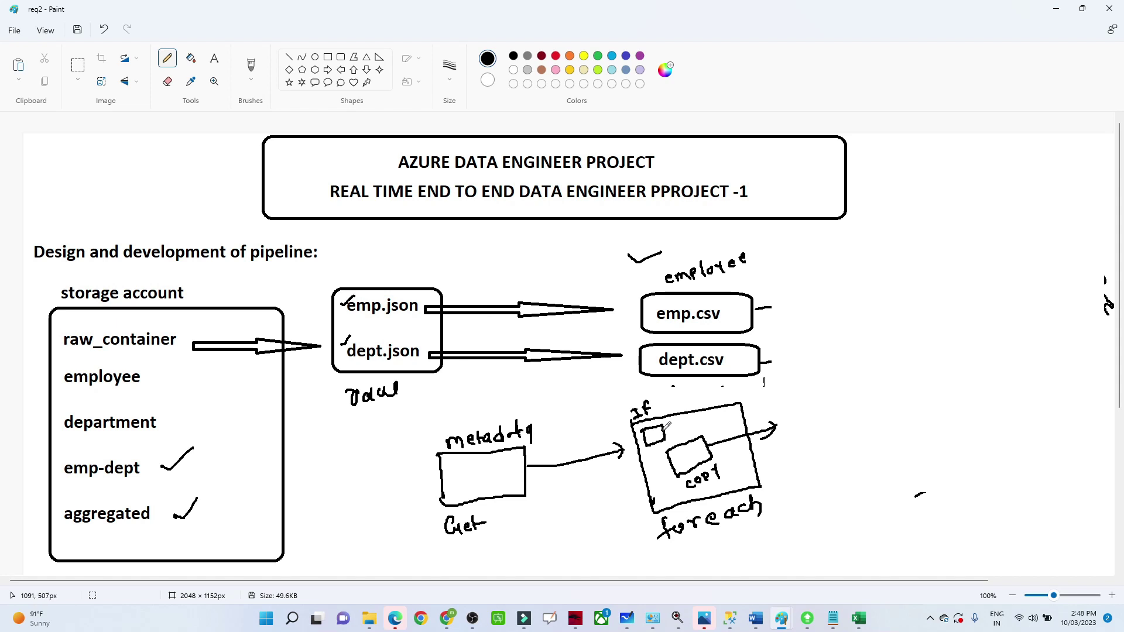
{"action": "mouse_move", "coordinate": [665, 428]}
{"action": "left_mouse_down"}
{"action": "mouse_move", "coordinate": [685, 420]}
{"action": "mouse_move", "coordinate": [691, 434]}
{"action": "left_mouse_up"}
Label the copy box's outgoing arrow "emp" and draw another outgoing arrow from the If box labelled "dept"
{"action": "left_click_drag", "start_coordinate": [786, 425], "coordinate": [821, 403]}
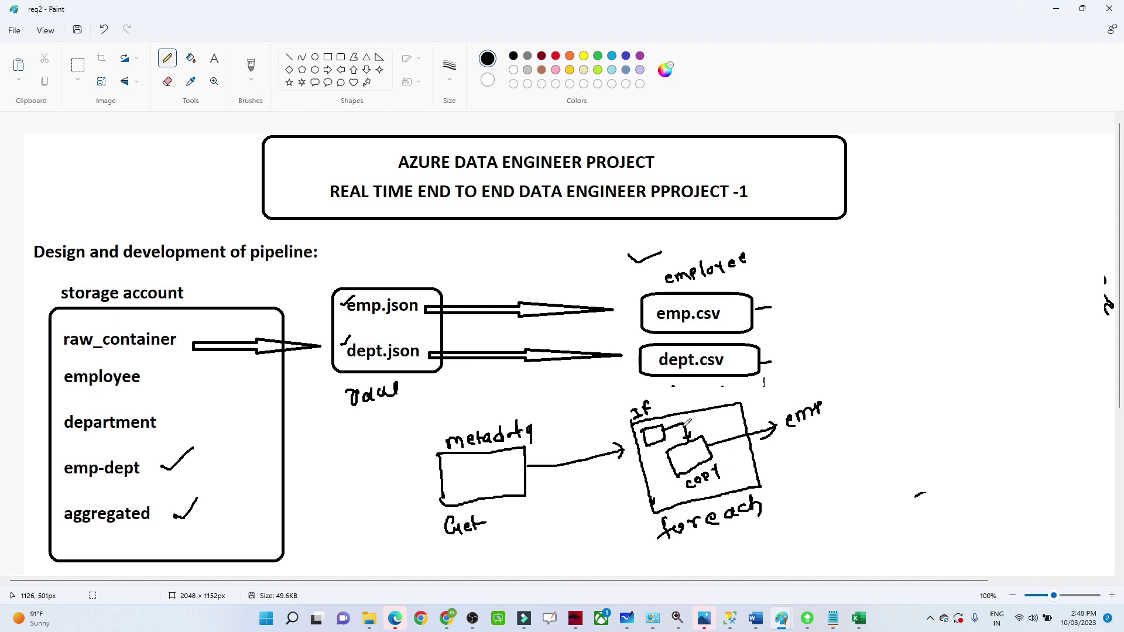
{"action": "mouse_move", "coordinate": [636, 422]}
{"action": "left_mouse_down"}
{"action": "mouse_move", "coordinate": [702, 417]}
{"action": "mouse_move", "coordinate": [815, 372]}
{"action": "left_mouse_up"}
{"action": "left_click_drag", "start_coordinate": [812, 369], "coordinate": [829, 363]}
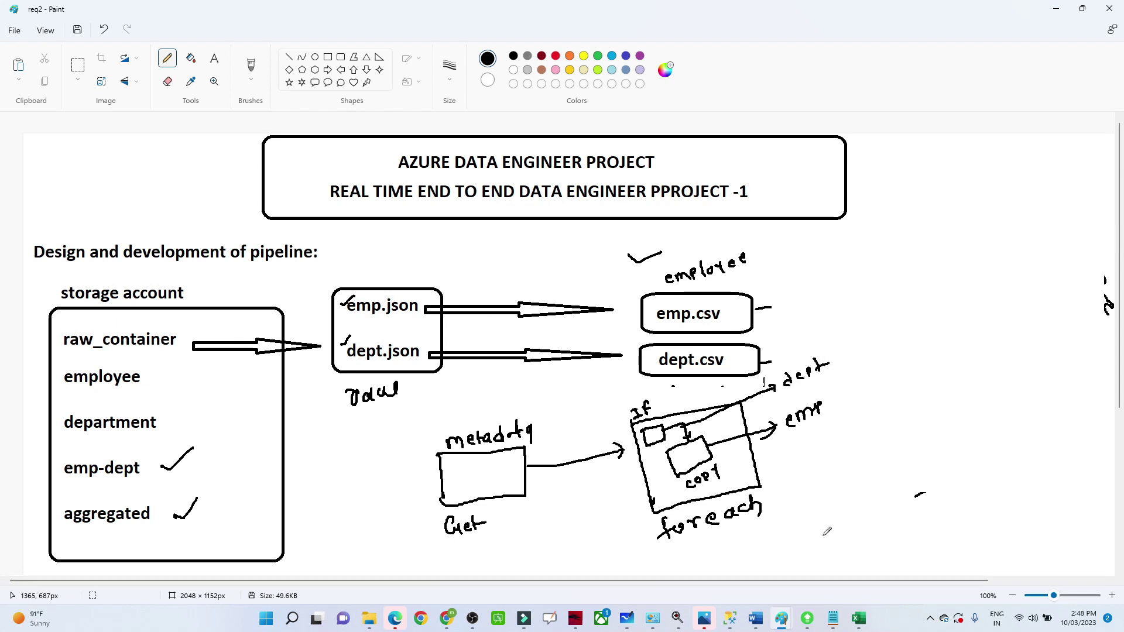
In the untitled "design and development" drawing, handwrite "raw" above the first box and "emp.json" and "dept.json" inside it
{"action": "mouse_move", "coordinate": [782, 619]}
{"action": "left_click", "coordinate": [817, 581]}
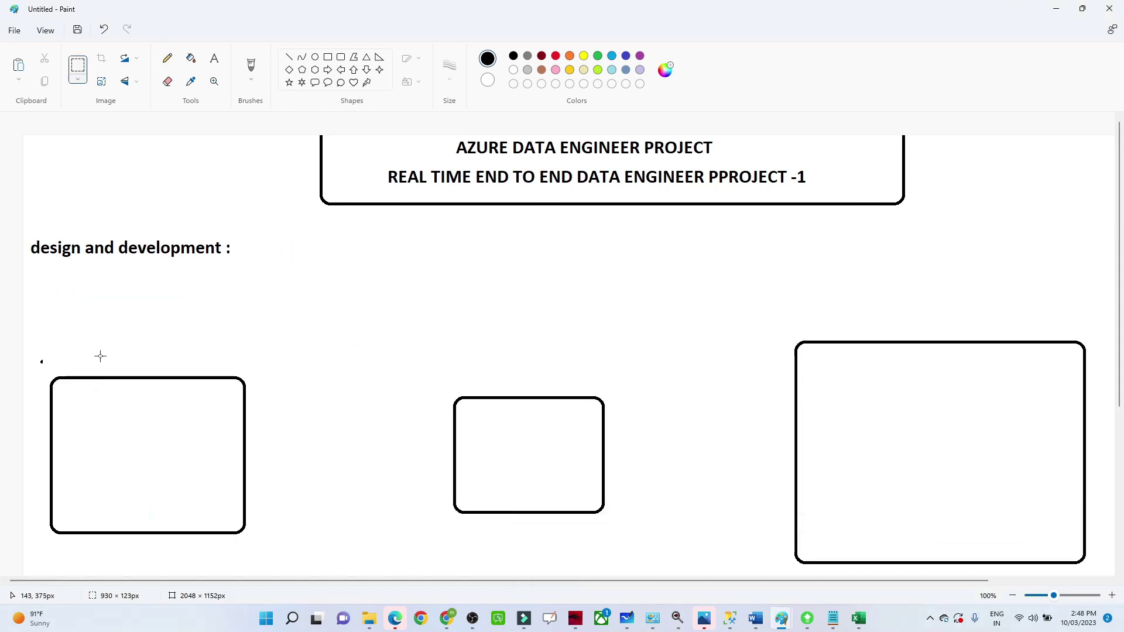
{"action": "left_click_drag", "start_coordinate": [96, 342], "coordinate": [108, 348]}
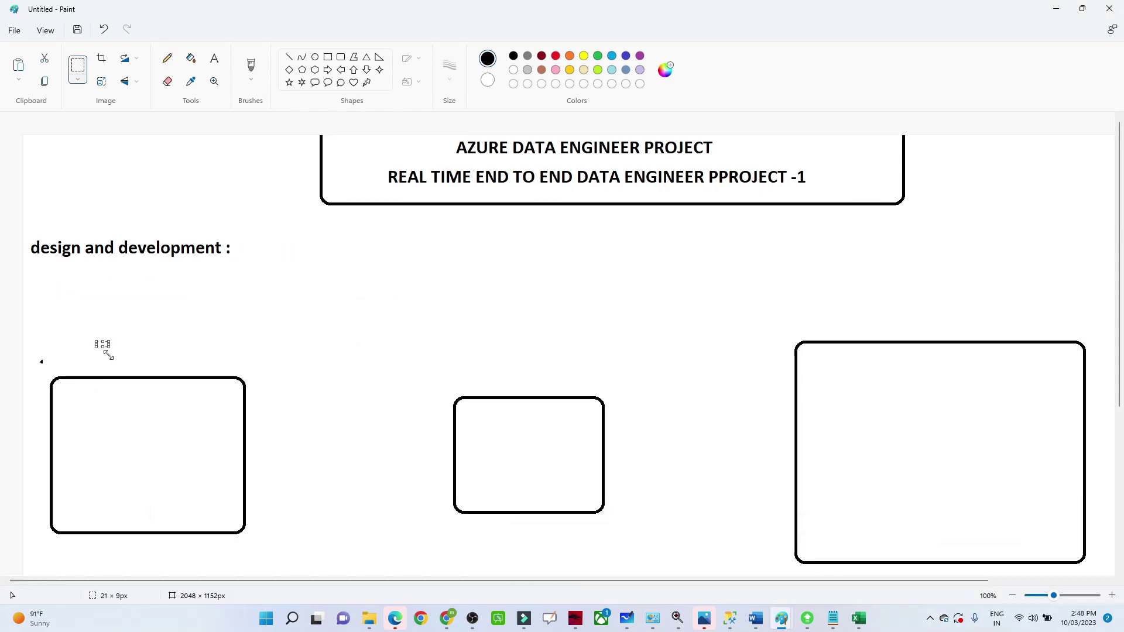
{"action": "left_click", "coordinate": [165, 59]}
{"action": "left_click_drag", "start_coordinate": [66, 344], "coordinate": [130, 341]}
{"action": "mouse_move", "coordinate": [79, 406]}
{"action": "left_mouse_down"}
{"action": "mouse_move", "coordinate": [166, 392]}
{"action": "mouse_move", "coordinate": [179, 419]}
{"action": "left_mouse_up"}
{"action": "mouse_move", "coordinate": [84, 463]}
{"action": "left_mouse_down"}
{"action": "mouse_move", "coordinate": [87, 482]}
{"action": "mouse_move", "coordinate": [202, 452]}
{"action": "mouse_move", "coordinate": [205, 470]}
{"action": "left_mouse_up"}
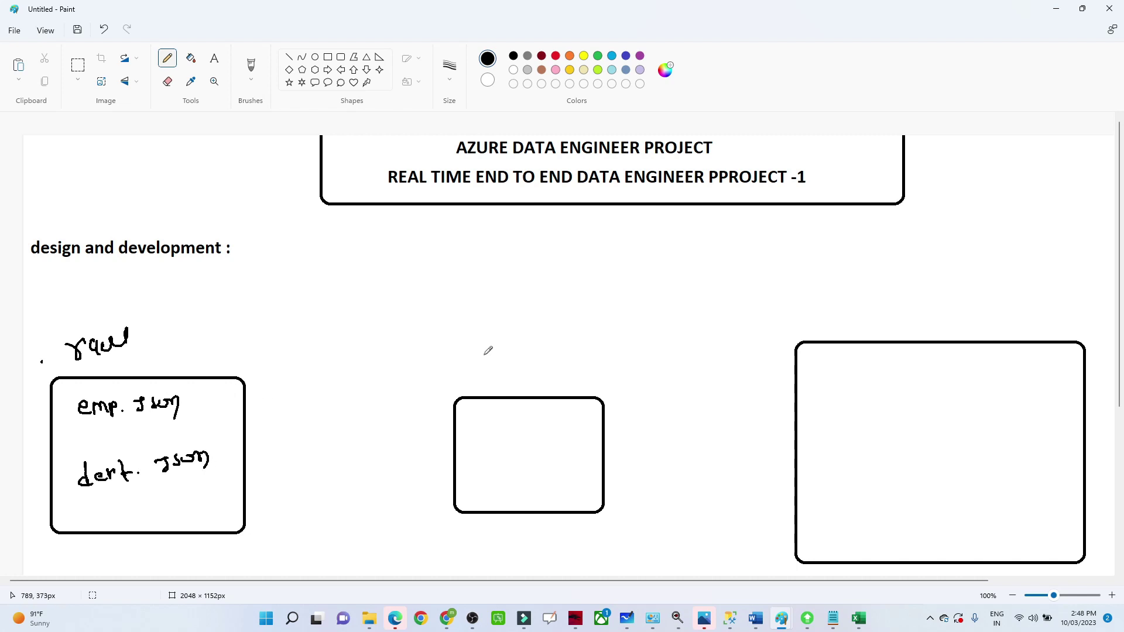
Label the middle box "Get-met" and the large box "Foreach", and draw arrows from the middle box to both neighbouring boxes
{"action": "mouse_move", "coordinate": [486, 353]}
{"action": "left_mouse_down"}
{"action": "mouse_move", "coordinate": [467, 358]}
{"action": "mouse_move", "coordinate": [578, 342]}
{"action": "left_mouse_up"}
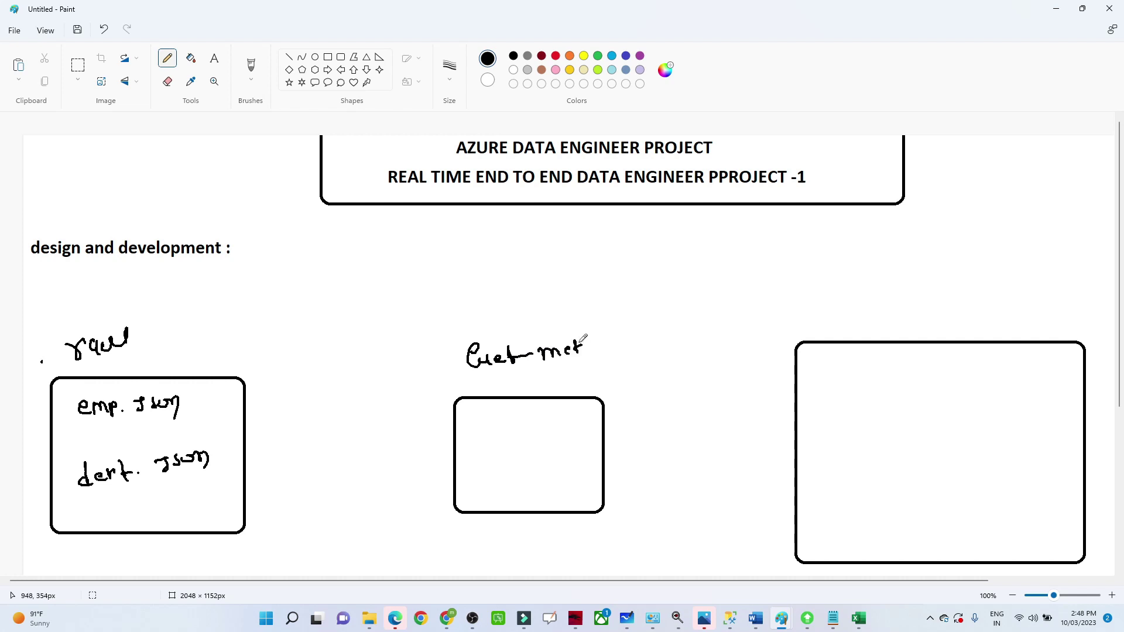
{"action": "mouse_move", "coordinate": [891, 299]}
{"action": "left_mouse_down"}
{"action": "mouse_move", "coordinate": [969, 292]}
{"action": "mouse_move", "coordinate": [989, 307]}
{"action": "left_mouse_up"}
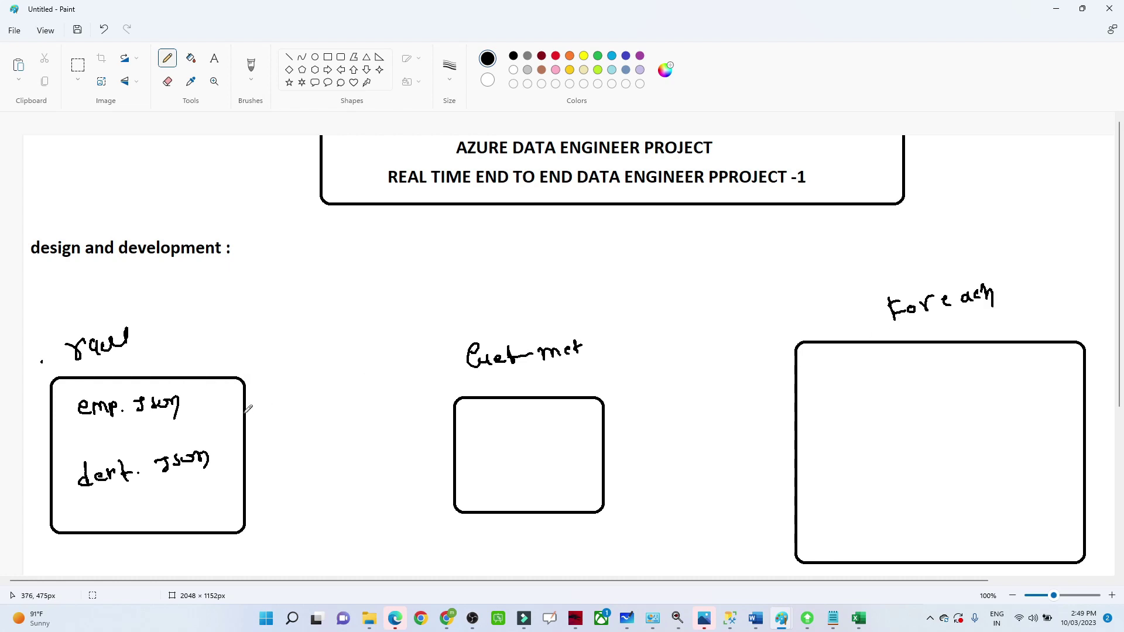
{"action": "left_click_drag", "start_coordinate": [246, 417], "coordinate": [452, 418]}
{"action": "left_click_drag", "start_coordinate": [255, 409], "coordinate": [248, 417]}
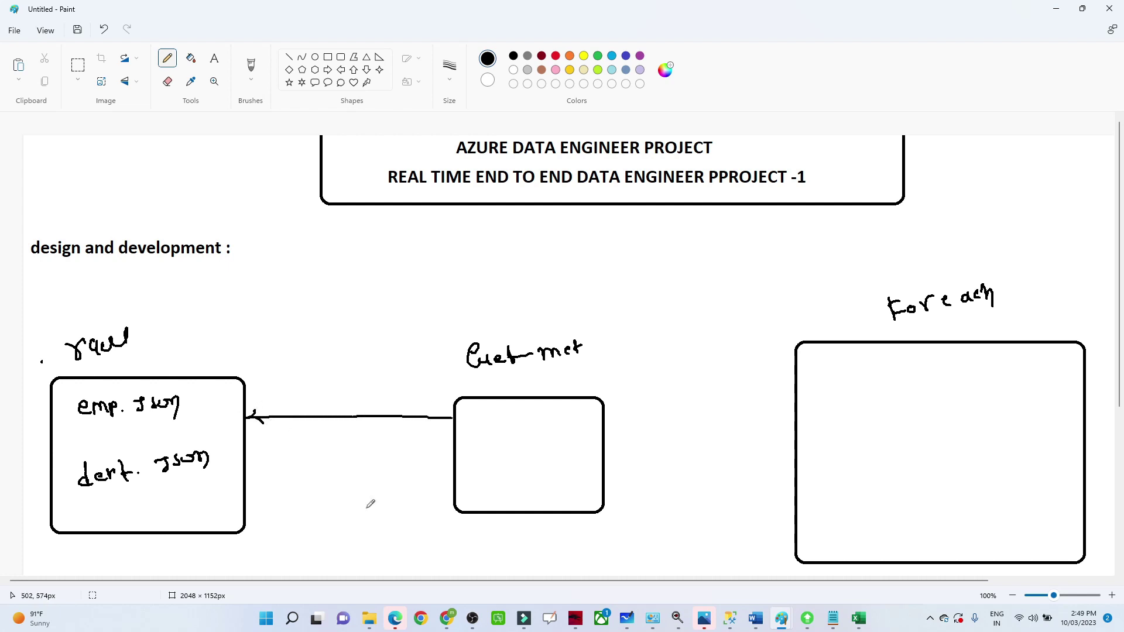
{"action": "mouse_move", "coordinate": [607, 437]}
{"action": "left_mouse_down"}
{"action": "mouse_move", "coordinate": [784, 429]}
{"action": "mouse_move", "coordinate": [779, 441]}
{"action": "left_mouse_up"}
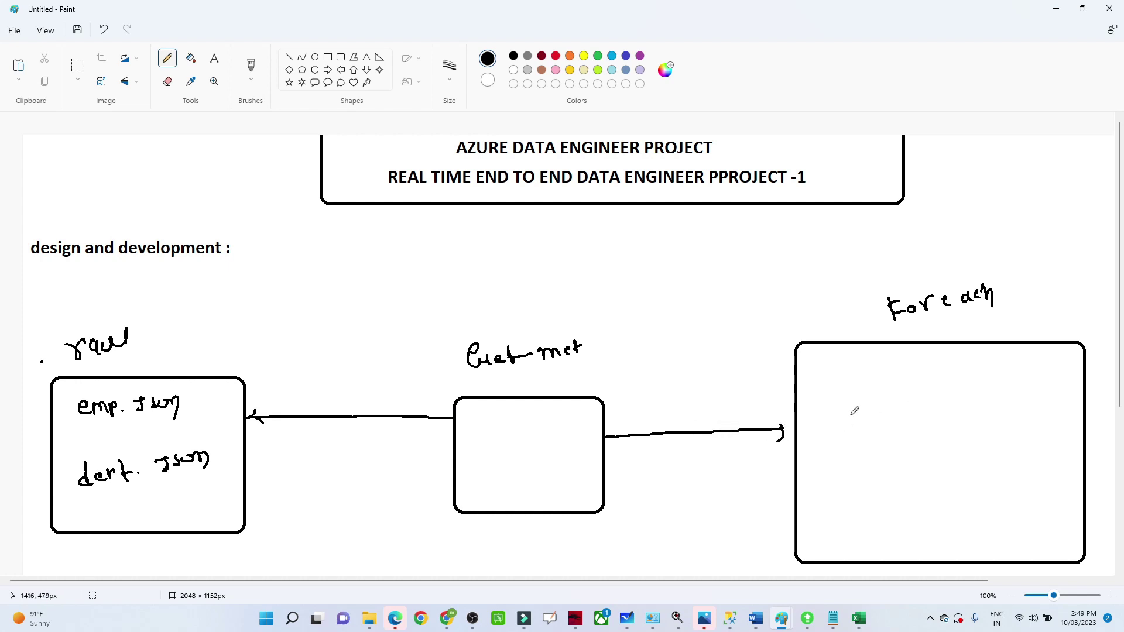
Inside the Foreach box, sketch an If condition box marked "emp.json" with arrows to two small boxes, the lower one labelled "depart"
{"action": "mouse_move", "coordinate": [829, 406]}
{"action": "left_mouse_down"}
{"action": "mouse_move", "coordinate": [831, 448]}
{"action": "mouse_move", "coordinate": [876, 400]}
{"action": "mouse_move", "coordinate": [821, 454]}
{"action": "mouse_move", "coordinate": [850, 471]}
{"action": "mouse_move", "coordinate": [894, 463]}
{"action": "mouse_move", "coordinate": [885, 454]}
{"action": "left_mouse_up"}
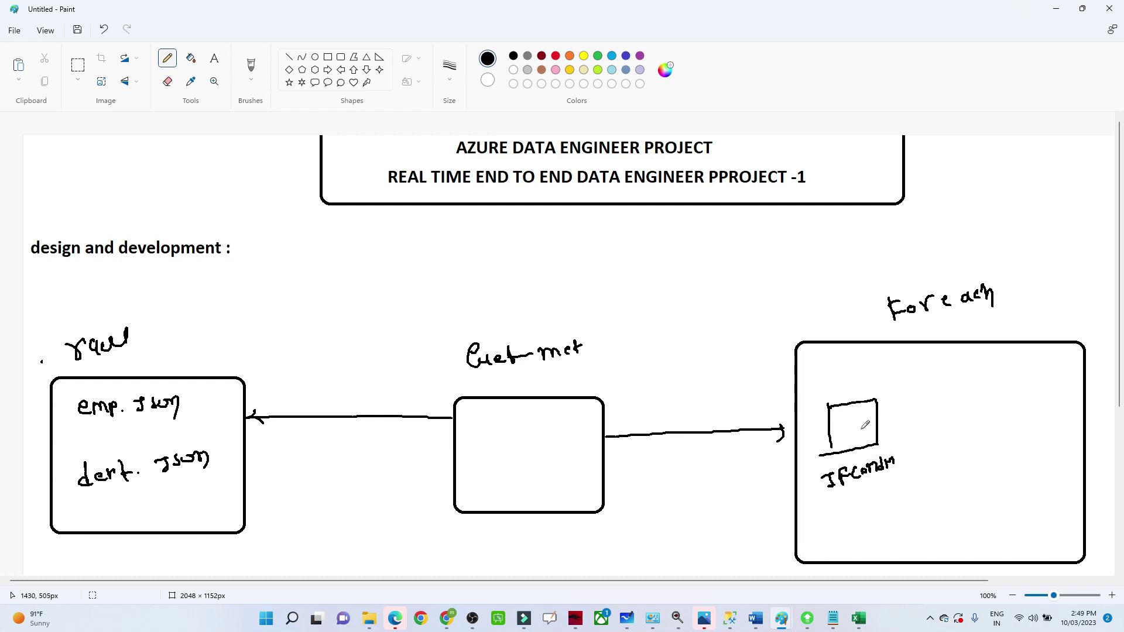
{"action": "mouse_move", "coordinate": [831, 390]}
{"action": "left_mouse_down"}
{"action": "mouse_move", "coordinate": [907, 366]}
{"action": "mouse_move", "coordinate": [909, 380]}
{"action": "left_mouse_up"}
{"action": "mouse_move", "coordinate": [878, 417]}
{"action": "left_mouse_down"}
{"action": "mouse_move", "coordinate": [958, 403]}
{"action": "mouse_move", "coordinate": [1018, 368]}
{"action": "mouse_move", "coordinate": [991, 401]}
{"action": "left_mouse_up"}
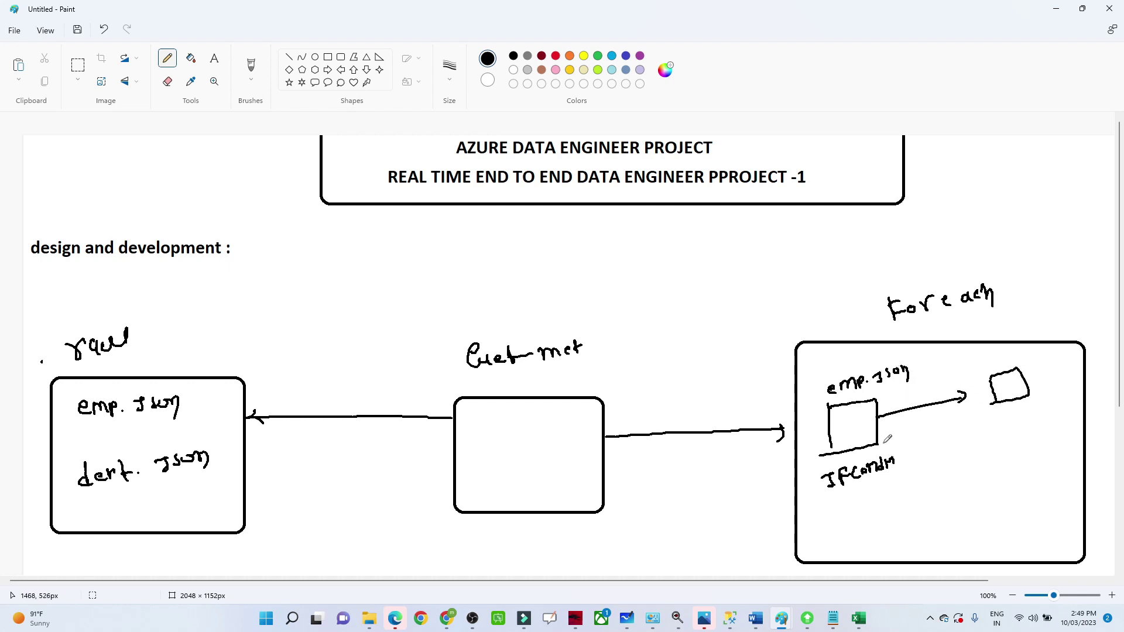
{"action": "mouse_move", "coordinate": [880, 440]}
{"action": "left_mouse_down"}
{"action": "mouse_move", "coordinate": [974, 420]}
{"action": "mouse_move", "coordinate": [1003, 435]}
{"action": "mouse_move", "coordinate": [1005, 451]}
{"action": "mouse_move", "coordinate": [1041, 451]}
{"action": "left_mouse_up"}
{"action": "left_click_drag", "start_coordinate": [1041, 451], "coordinate": [1048, 433]}
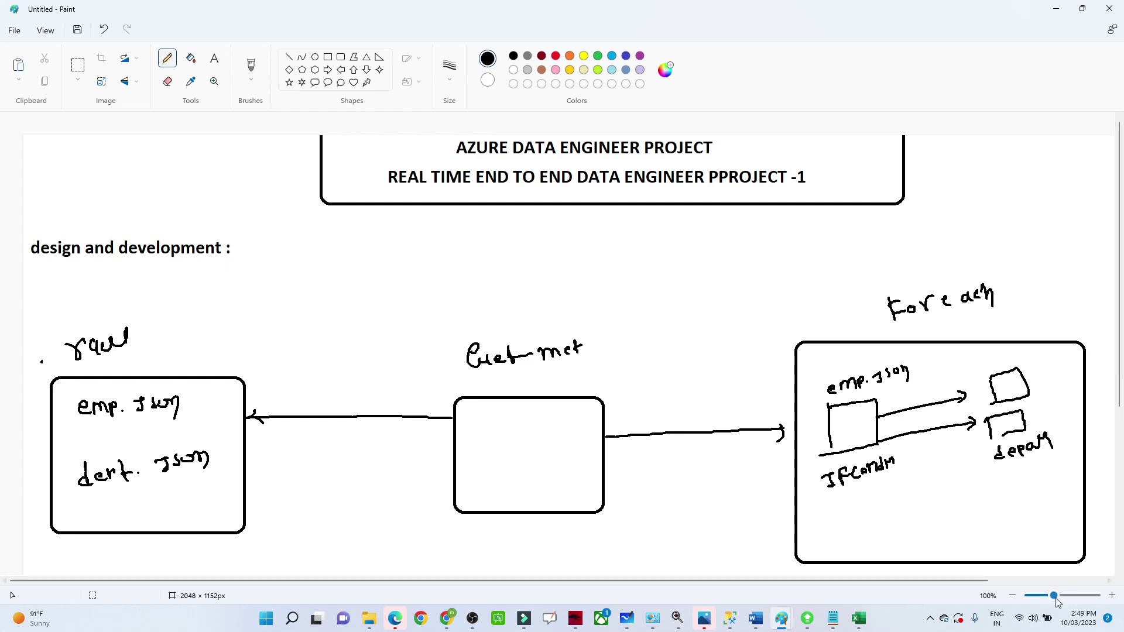
Switch to the req2 drawing and sketch a box labelled "Join" beyond the csv files, with a branching arrow leading out of it
{"action": "mouse_move", "coordinate": [780, 628]}
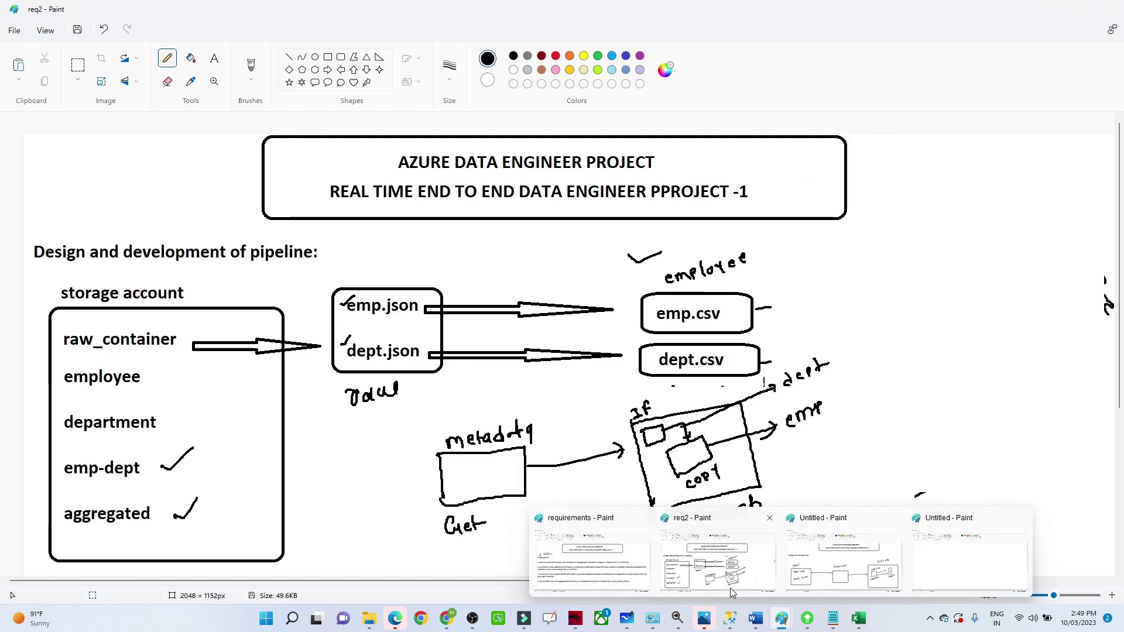
{"action": "left_click", "coordinate": [730, 588]}
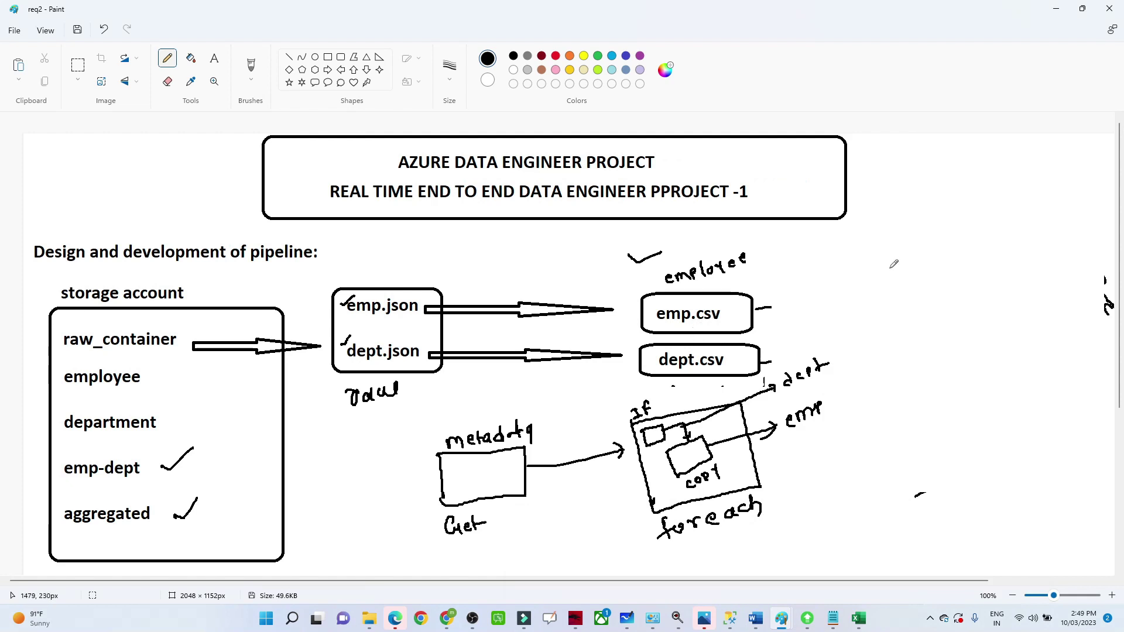
{"action": "left_click_drag", "start_coordinate": [884, 247], "coordinate": [887, 293]}
{"action": "mouse_move", "coordinate": [888, 245]}
{"action": "left_mouse_down"}
{"action": "mouse_move", "coordinate": [936, 267]}
{"action": "mouse_move", "coordinate": [889, 298]}
{"action": "mouse_move", "coordinate": [896, 319]}
{"action": "mouse_move", "coordinate": [936, 314]}
{"action": "left_mouse_up"}
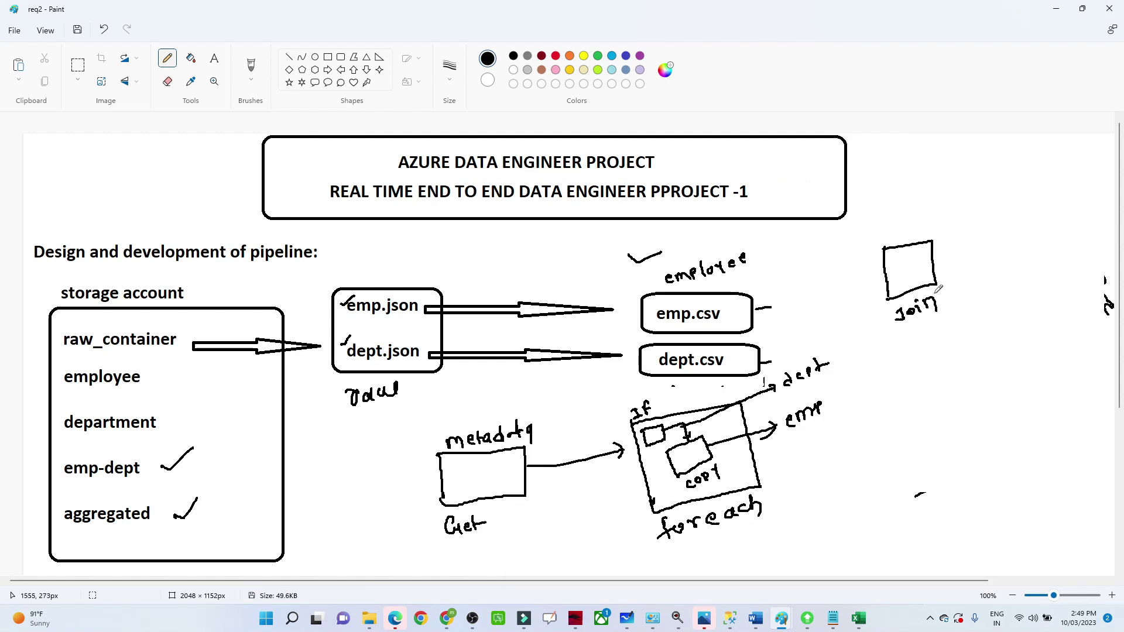
{"action": "mouse_move", "coordinate": [935, 255]}
{"action": "left_mouse_down"}
{"action": "mouse_move", "coordinate": [1046, 186]}
{"action": "mouse_move", "coordinate": [1037, 202]}
{"action": "left_mouse_up"}
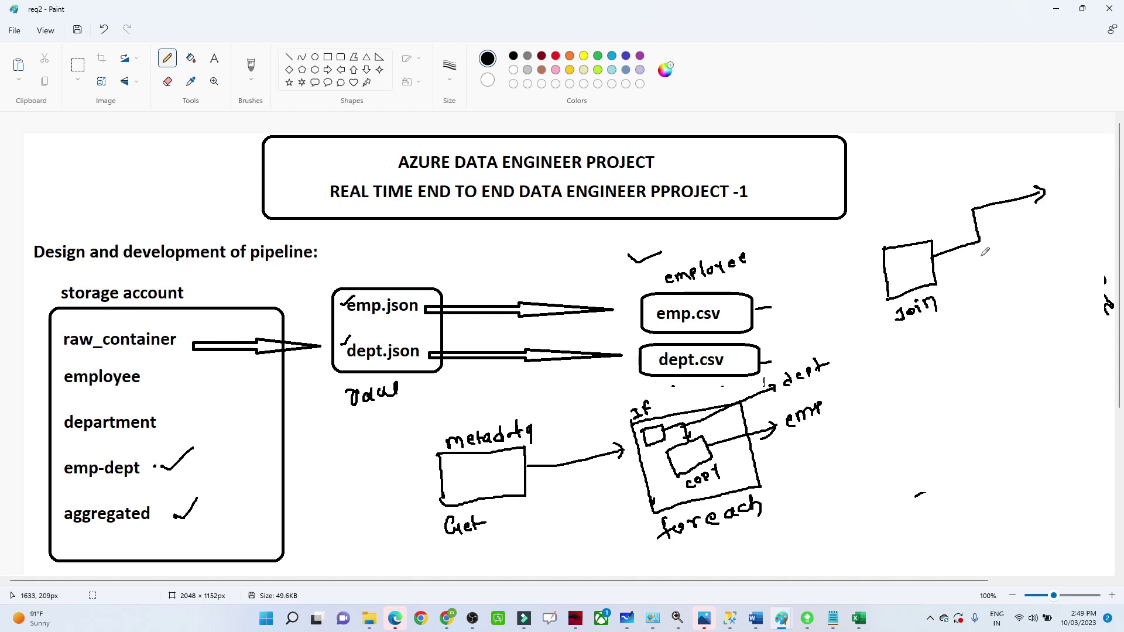
{"action": "mouse_move", "coordinate": [978, 231]}
{"action": "left_mouse_down"}
{"action": "mouse_move", "coordinate": [996, 276]}
{"action": "mouse_move", "coordinate": [1090, 245]}
{"action": "left_mouse_up"}
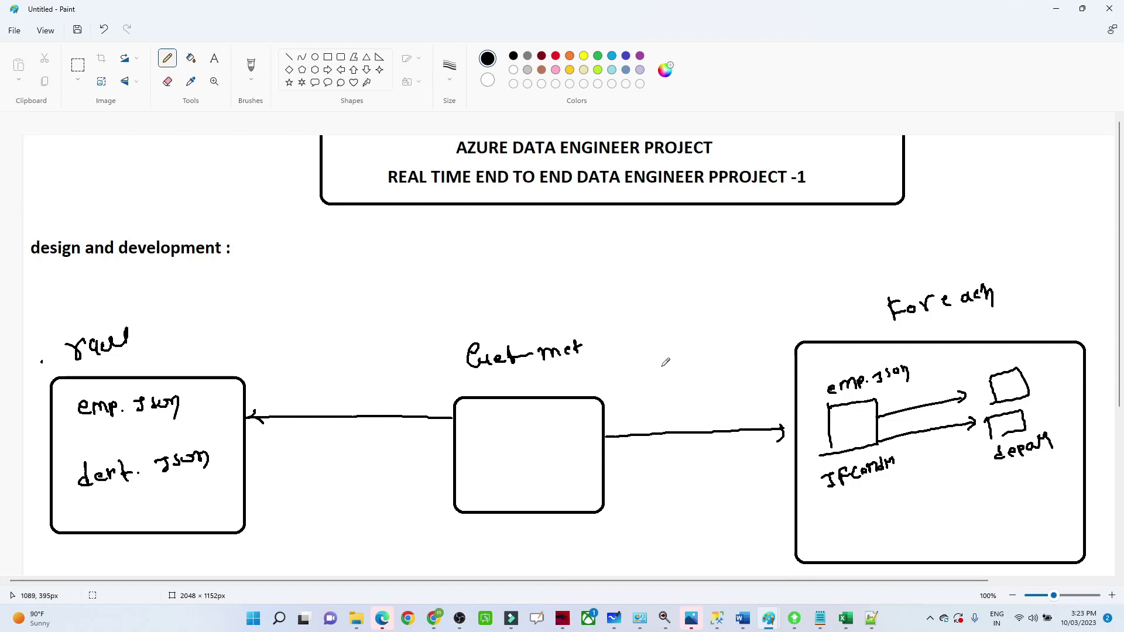
Switch to the blobstrg667899 storage account in the Azure portal and check the contents of the aggregated and department containers
{"action": "mouse_move", "coordinate": [441, 626]}
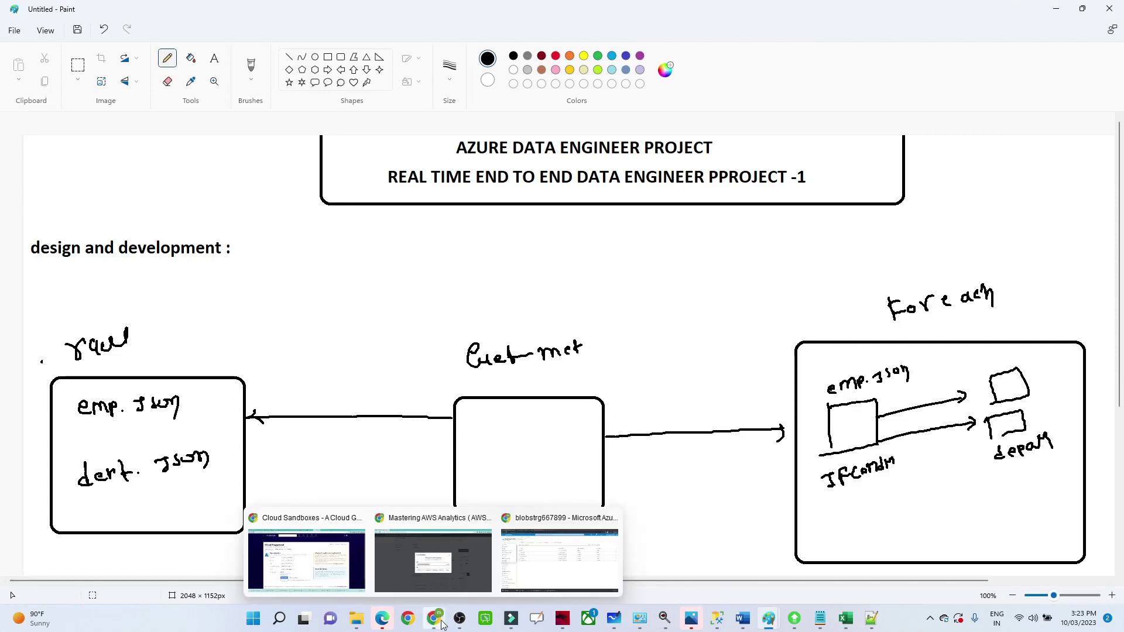
{"action": "left_click", "coordinate": [559, 559]}
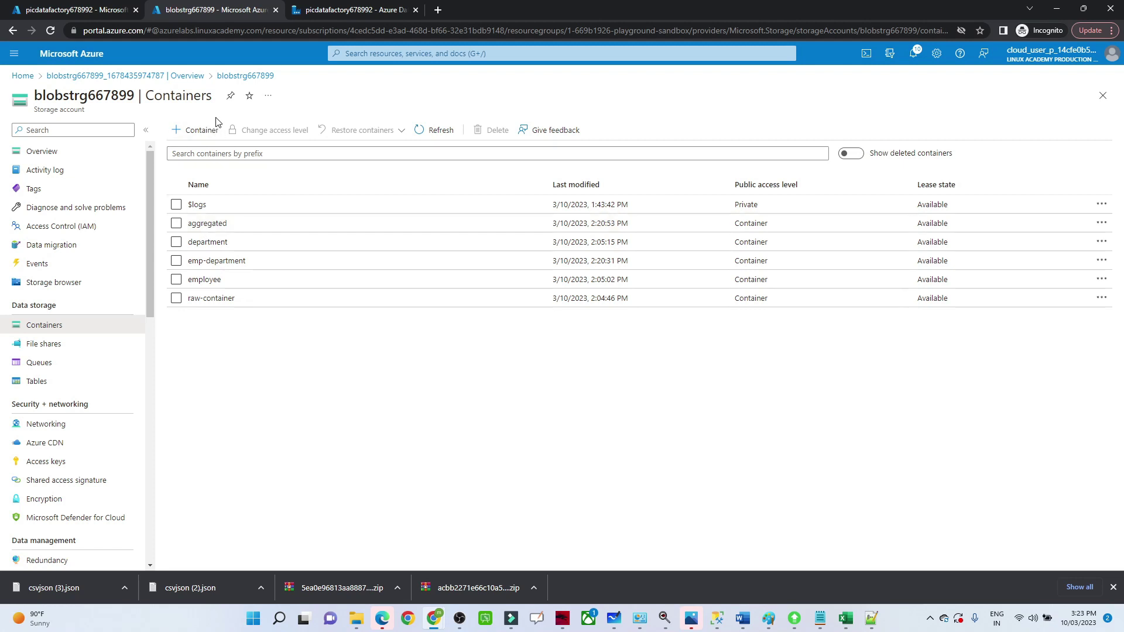
{"action": "left_click", "coordinate": [217, 224]}
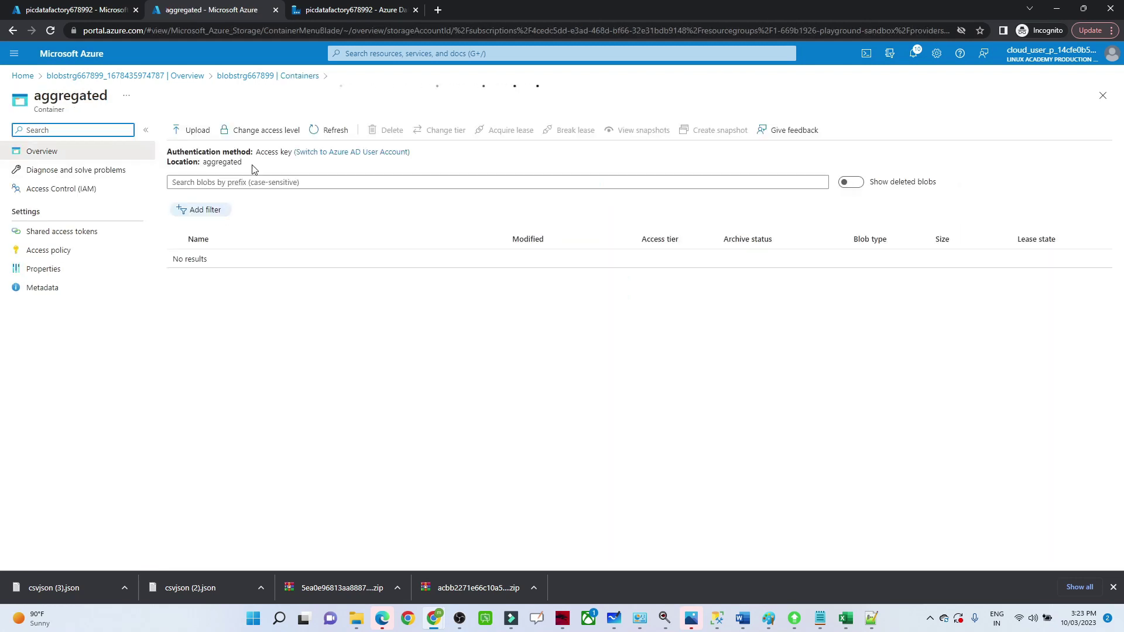
{"action": "left_click", "coordinate": [258, 79]}
{"action": "left_click", "coordinate": [207, 242]}
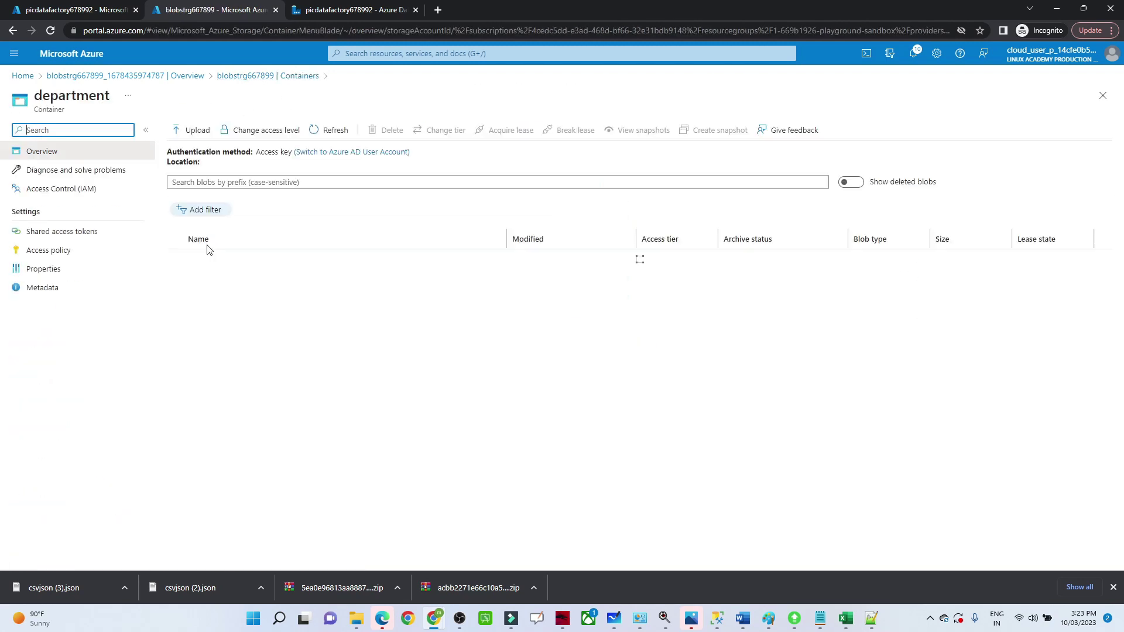
{"action": "left_click", "coordinate": [261, 76]}
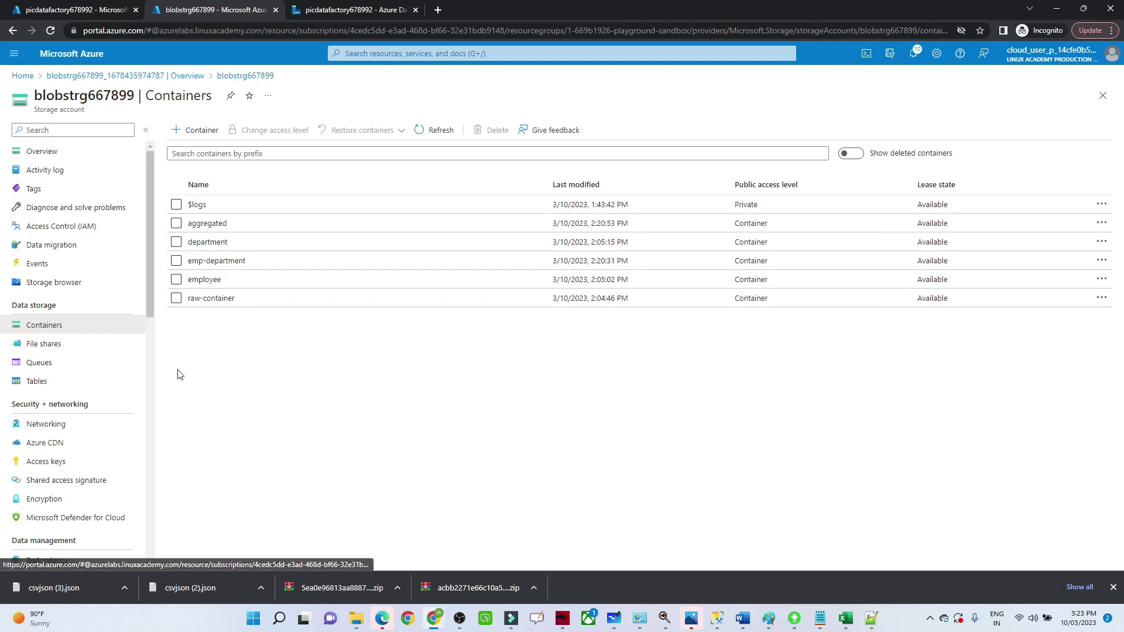
View the JSON content of employee.json in raw-container, then return to the storage account's container list
{"action": "left_click", "coordinate": [221, 299]}
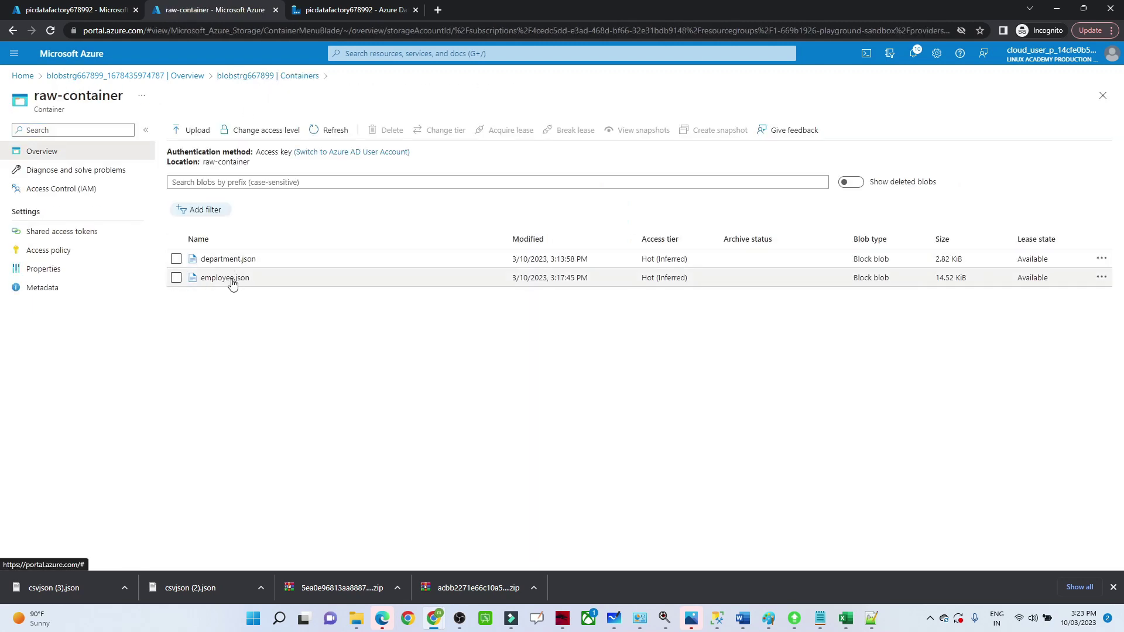
{"action": "left_click", "coordinate": [232, 278]}
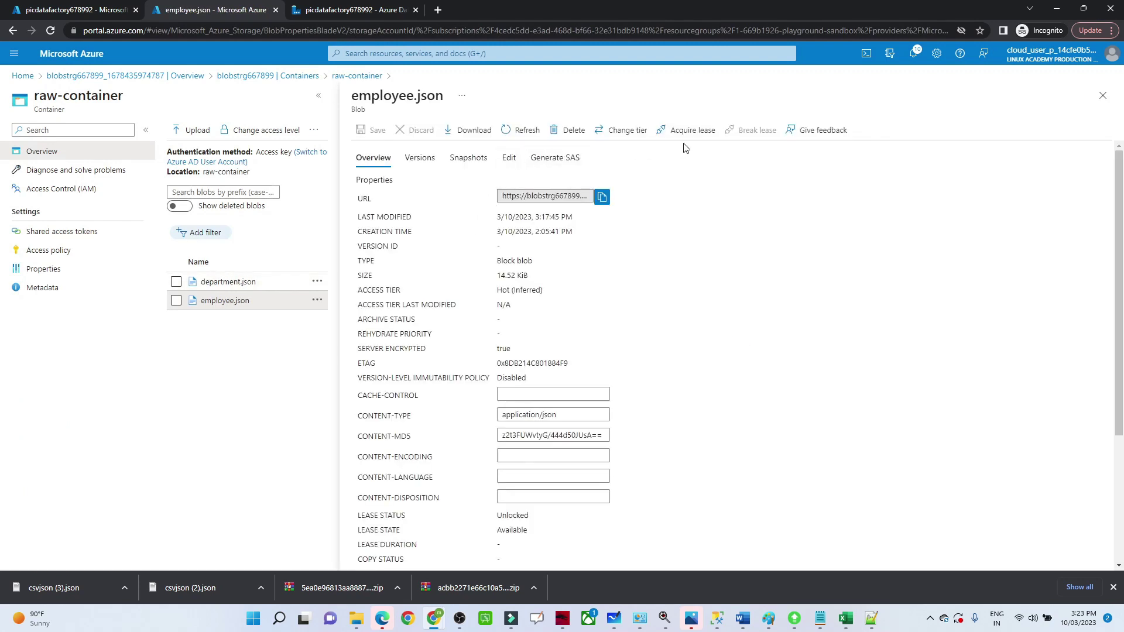
{"action": "left_click", "coordinate": [514, 164]}
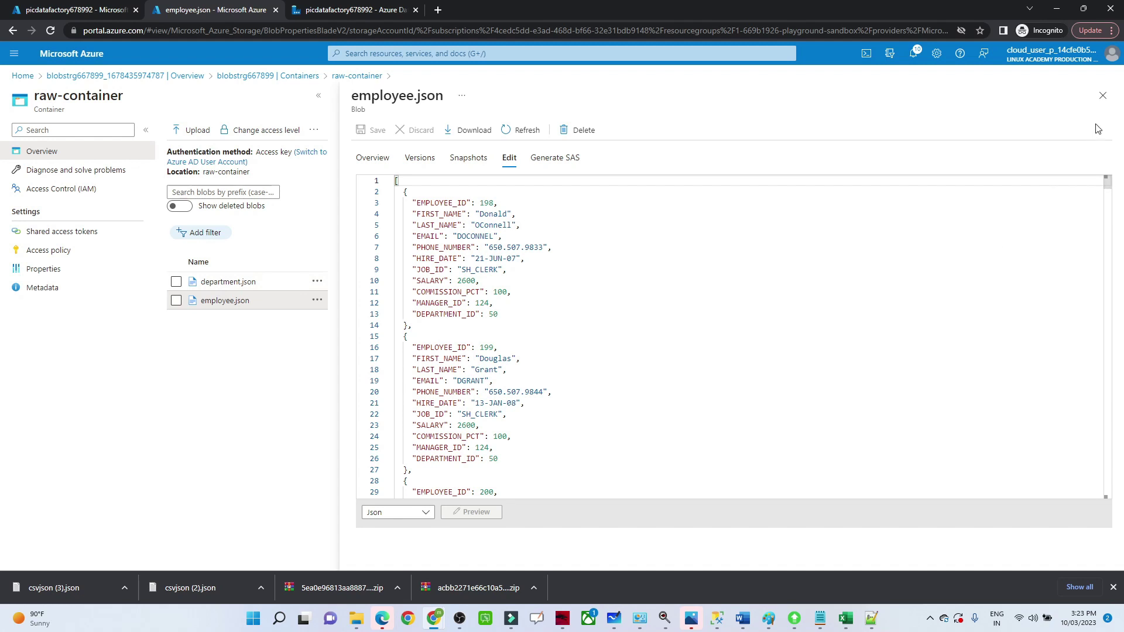
{"action": "left_click", "coordinate": [1104, 96]}
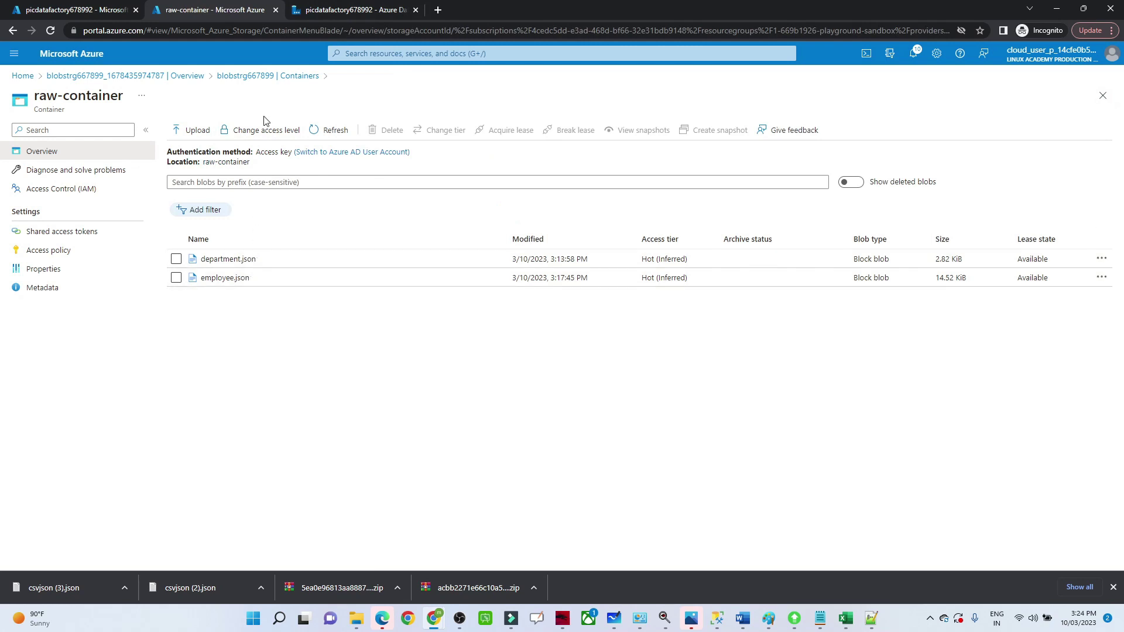
{"action": "left_click", "coordinate": [245, 76]}
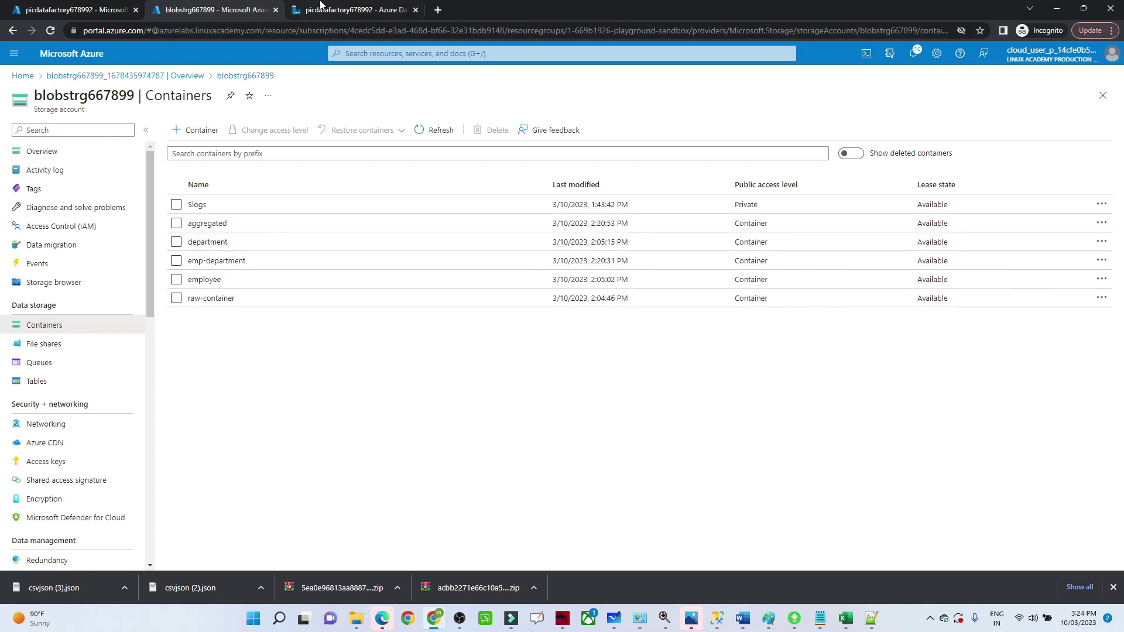
Create a new pipeline in the picdatafactory678992 data factory
{"action": "left_click", "coordinate": [321, 6]}
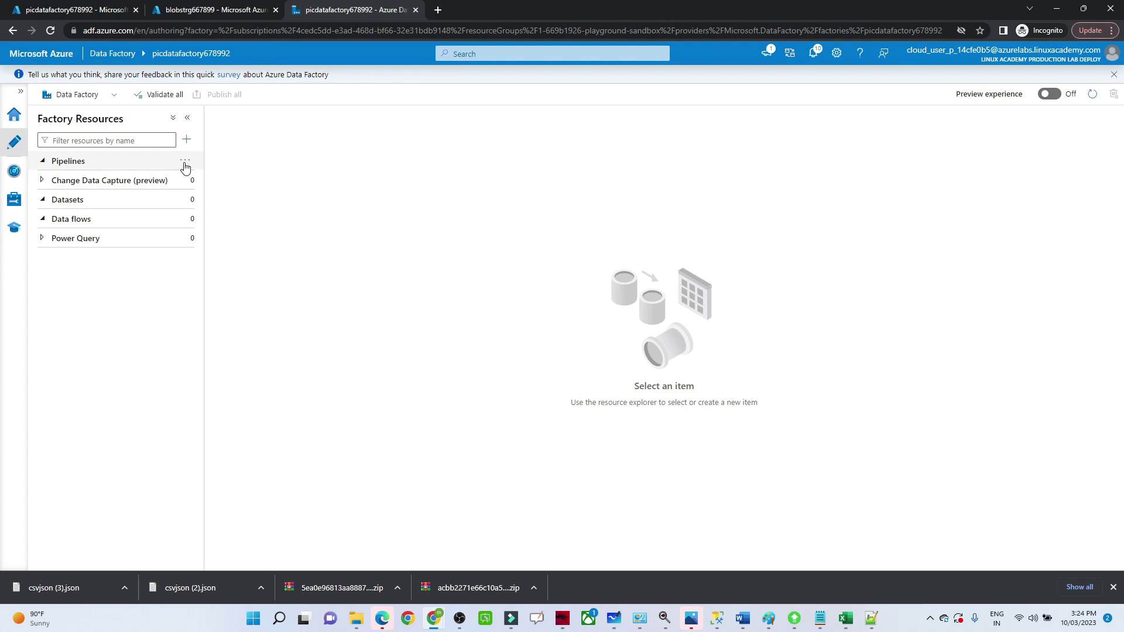
{"action": "left_click", "coordinate": [185, 164]}
{"action": "left_click", "coordinate": [202, 175]}
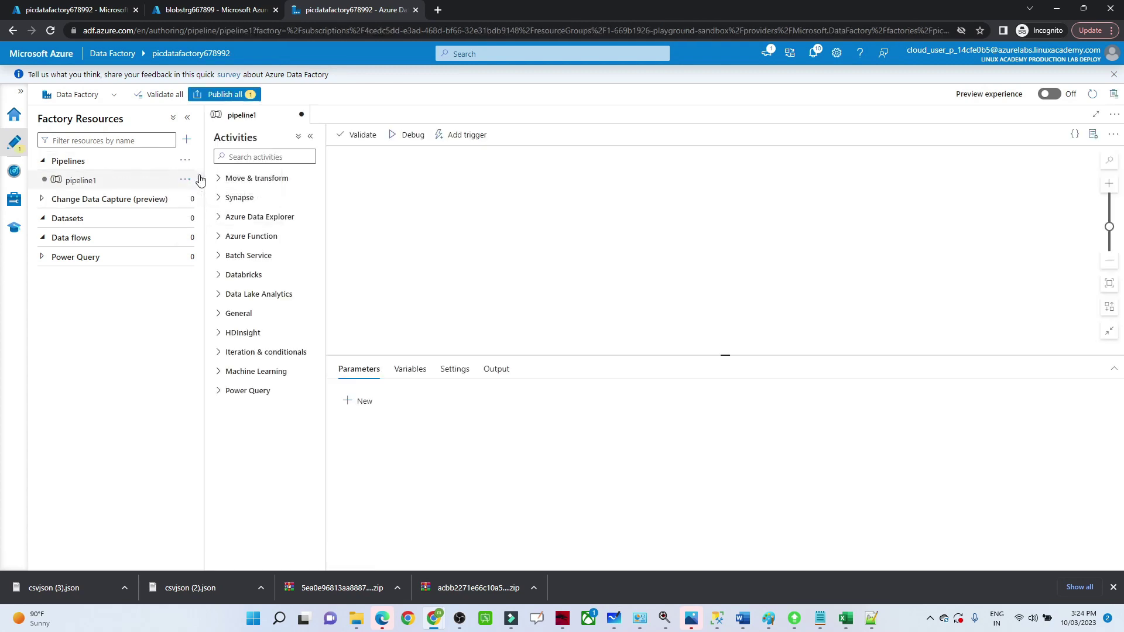
Find the Get Metadata activity and add it to the pipeline1 canvas
{"action": "left_click", "coordinate": [239, 159]}
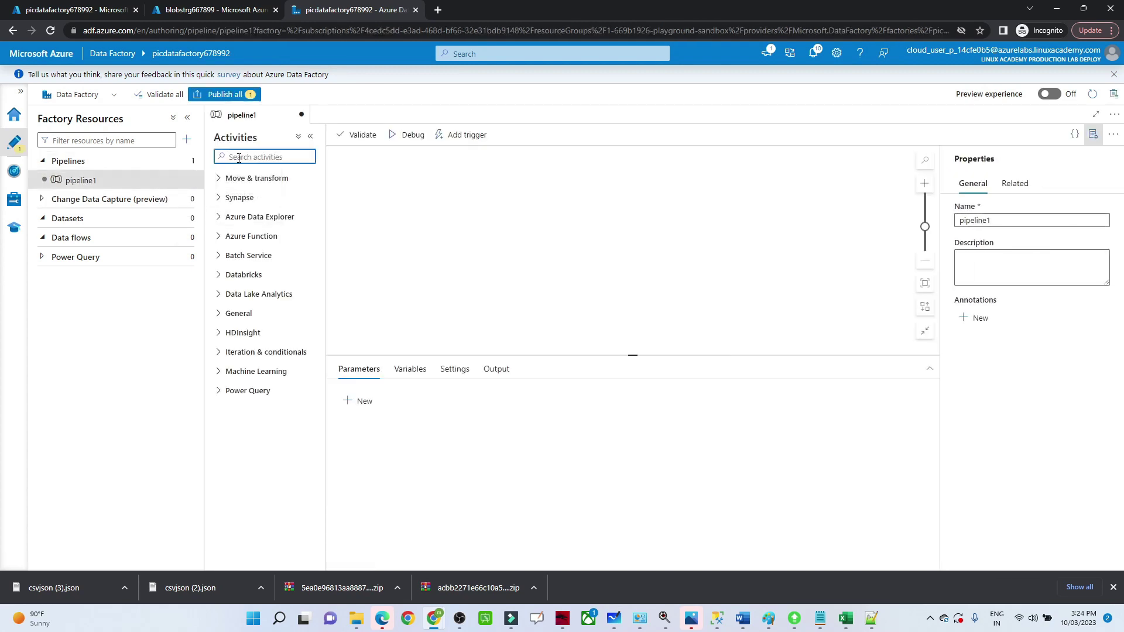
{"action": "type", "text": "get"}
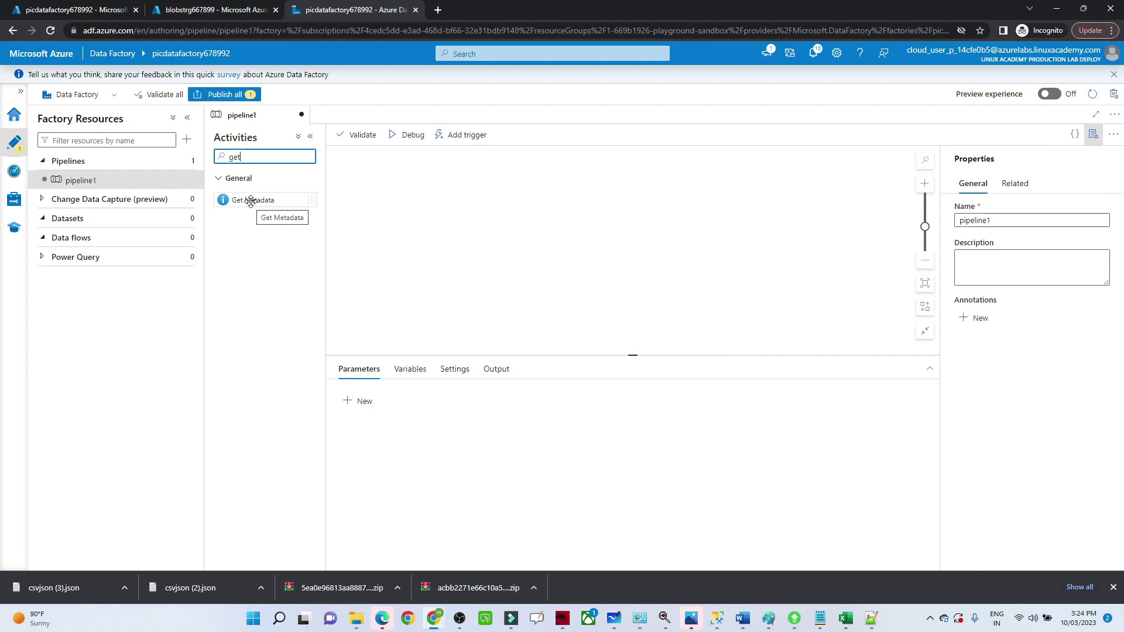
{"action": "left_click_drag", "start_coordinate": [251, 202], "coordinate": [448, 218]}
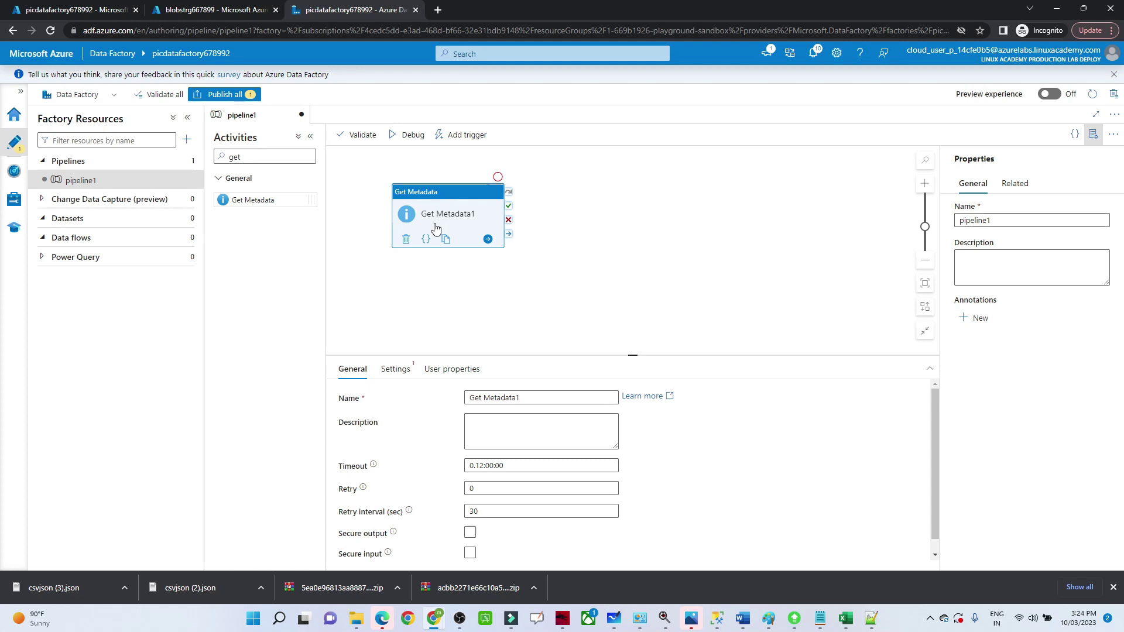
Start a new dataset for the Get Metadata activity, using Azure Blob Storage as the data store and JSON as the format
{"action": "left_click", "coordinate": [395, 370]}
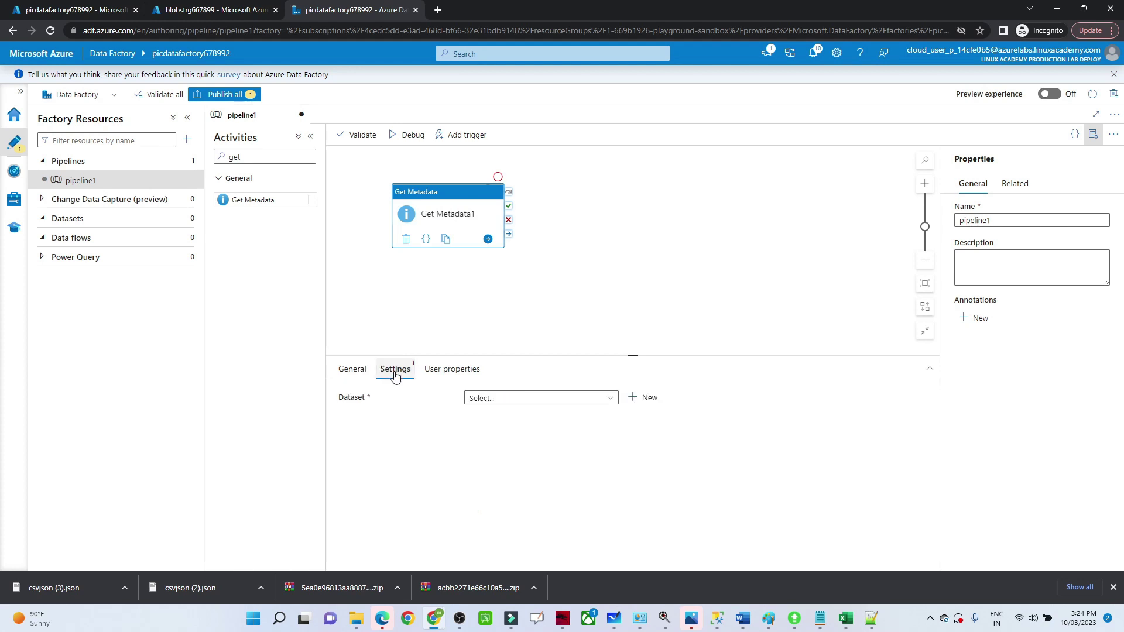
{"action": "left_click", "coordinate": [477, 400]}
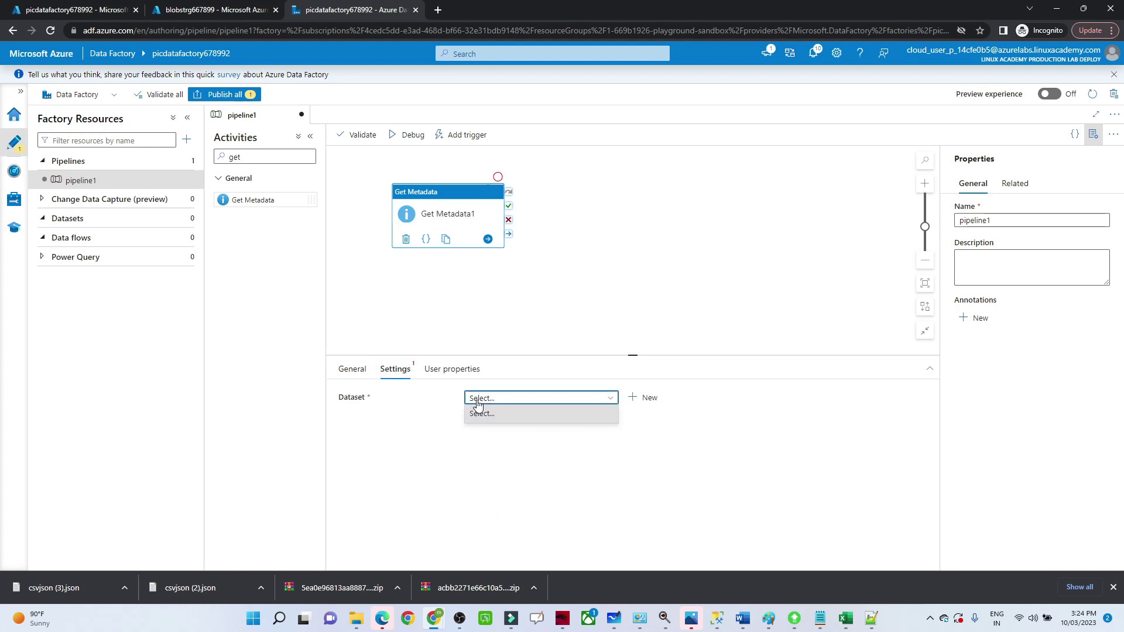
{"action": "left_click", "coordinate": [478, 401]}
{"action": "left_click", "coordinate": [644, 398]}
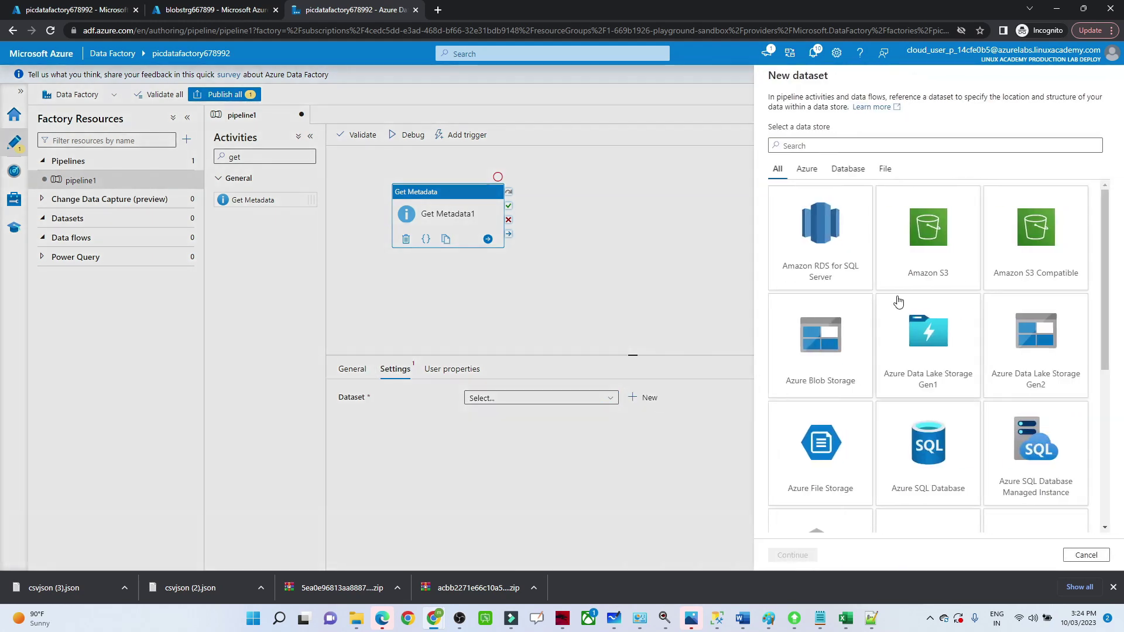
{"action": "left_click", "coordinate": [860, 357]}
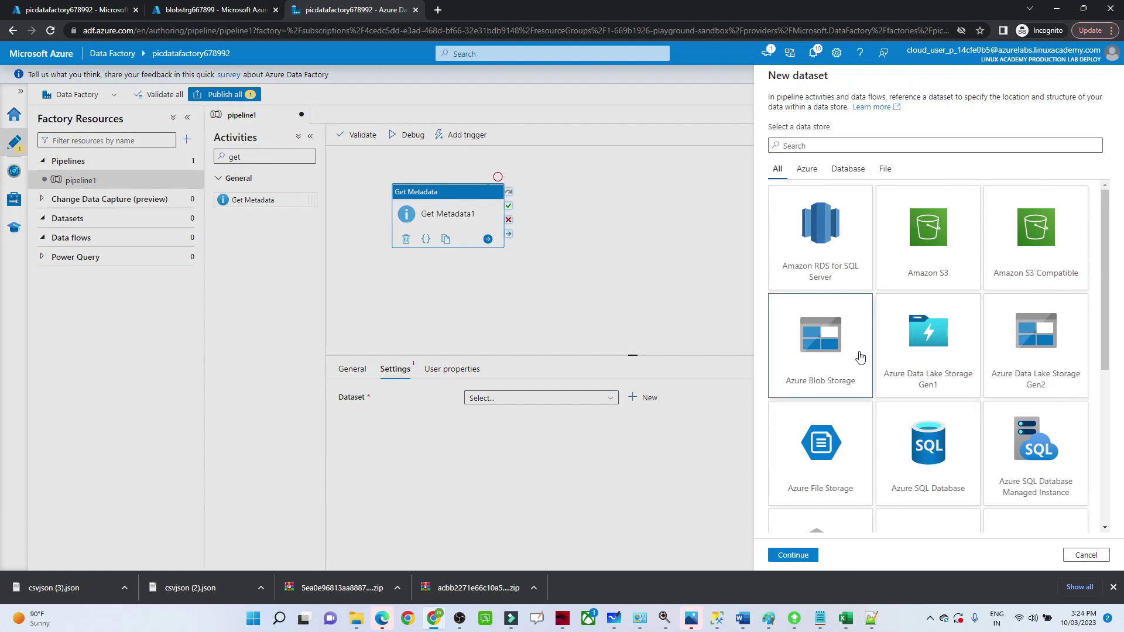
{"action": "left_click", "coordinate": [793, 555]}
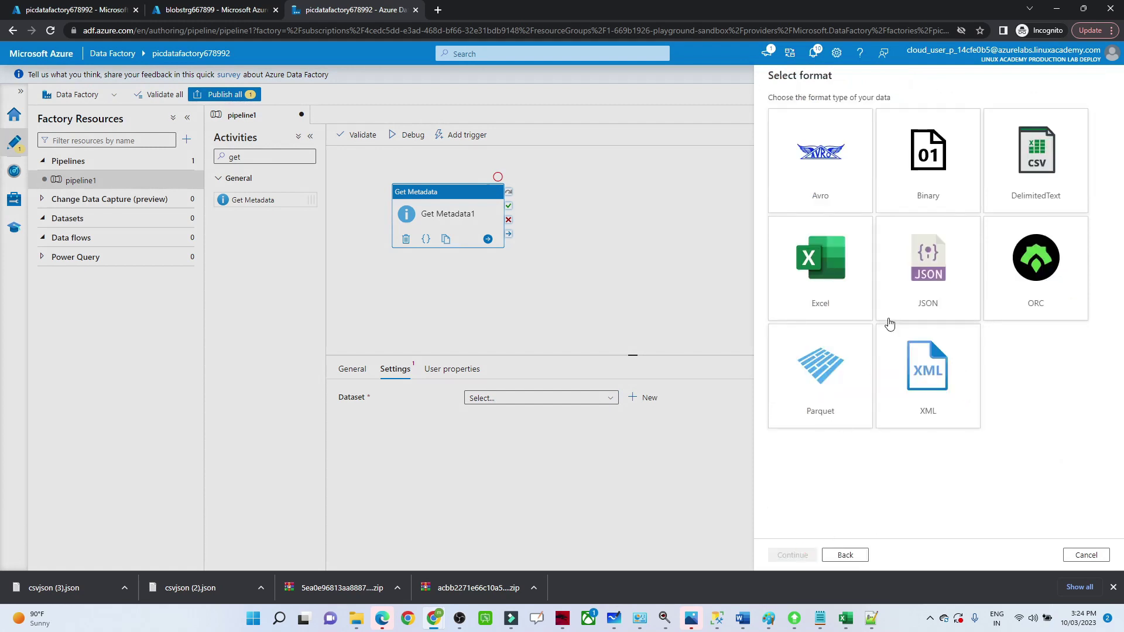
{"action": "left_click", "coordinate": [925, 293]}
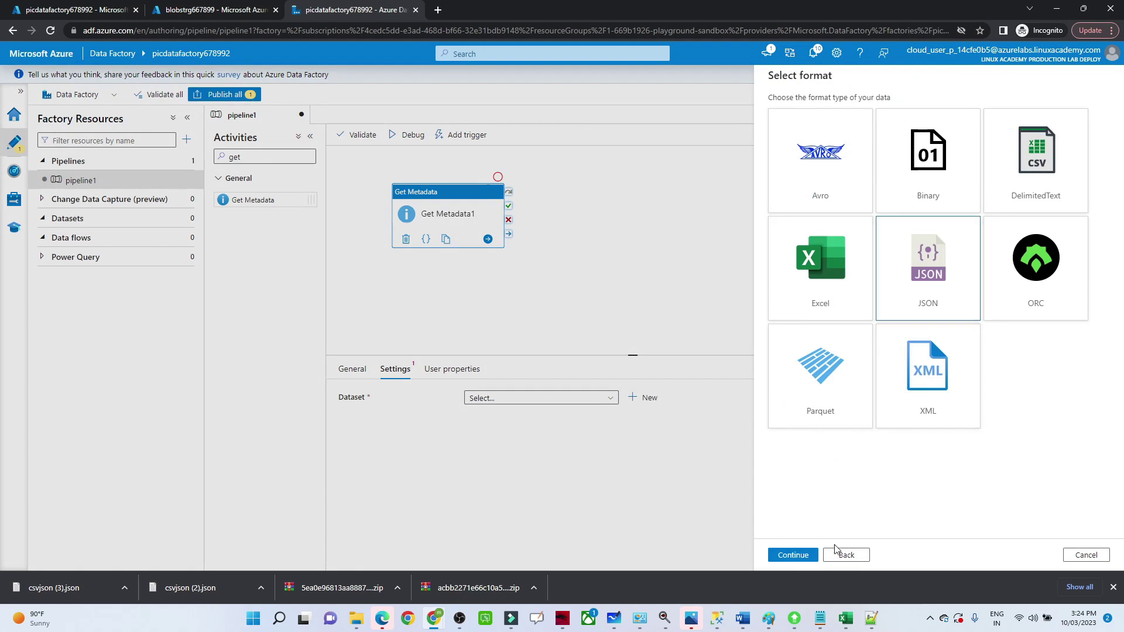
{"action": "left_click", "coordinate": [796, 555]}
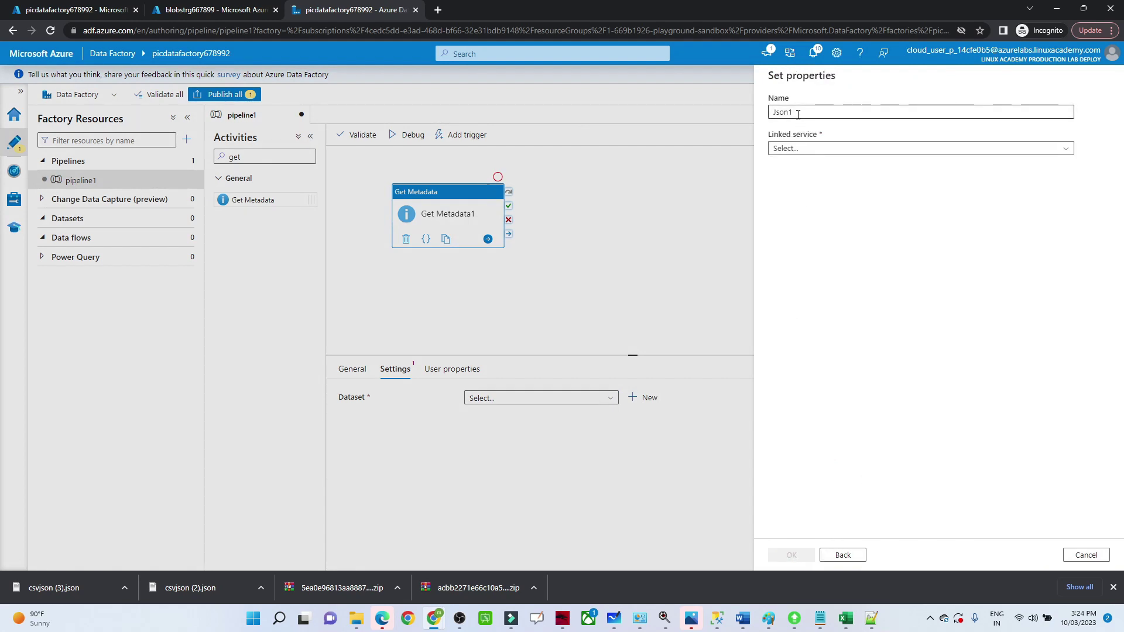
Name the new JSON dataset rw_conatiner_json
{"action": "left_click_drag", "start_coordinate": [798, 115], "coordinate": [773, 111]}
{"action": "type", "text": "rw_cona"}
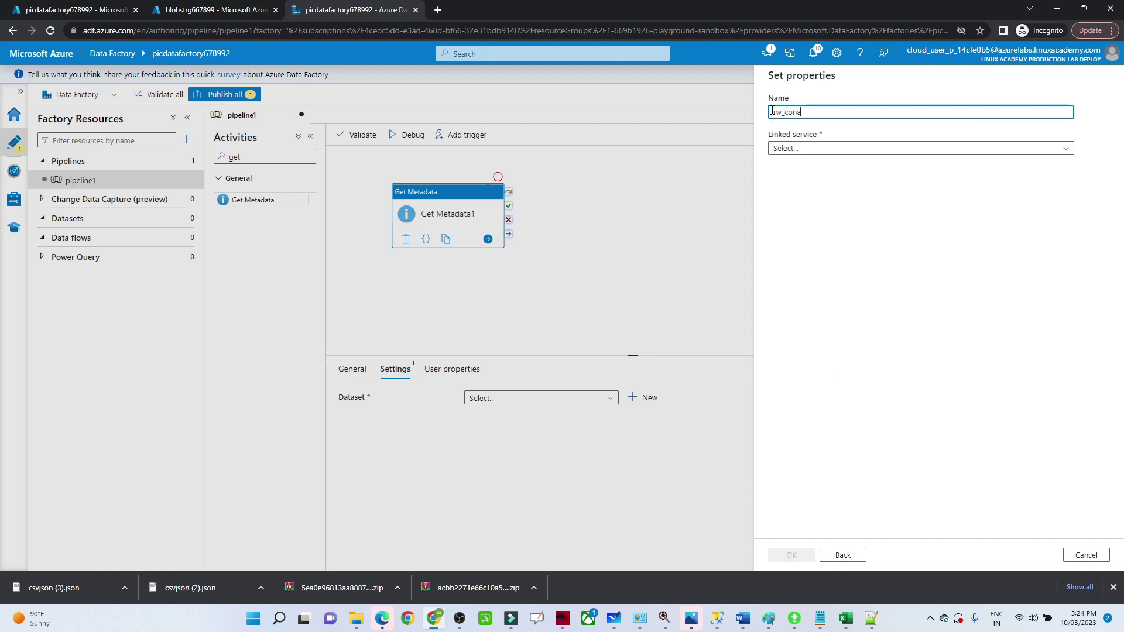
{"action": "type", "text": "tiner_json"}
Create a new linked service for the dataset with the P1-Real Hands-On Labs subscription and the blobstrg667899 storage account
{"action": "left_click", "coordinate": [796, 150]}
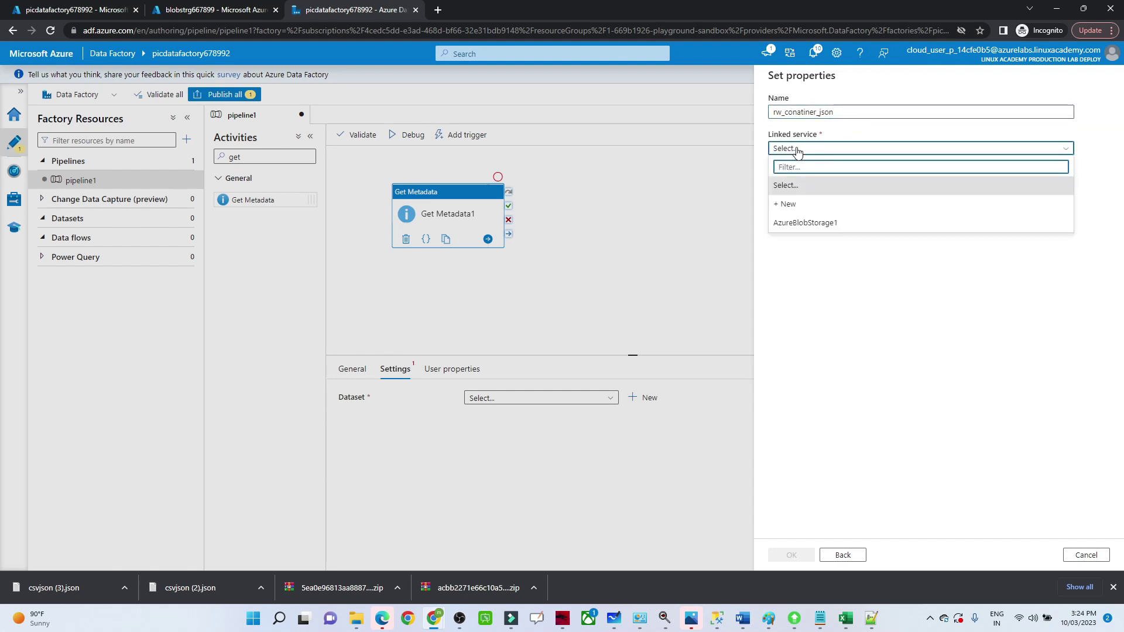
{"action": "left_click", "coordinate": [797, 207]}
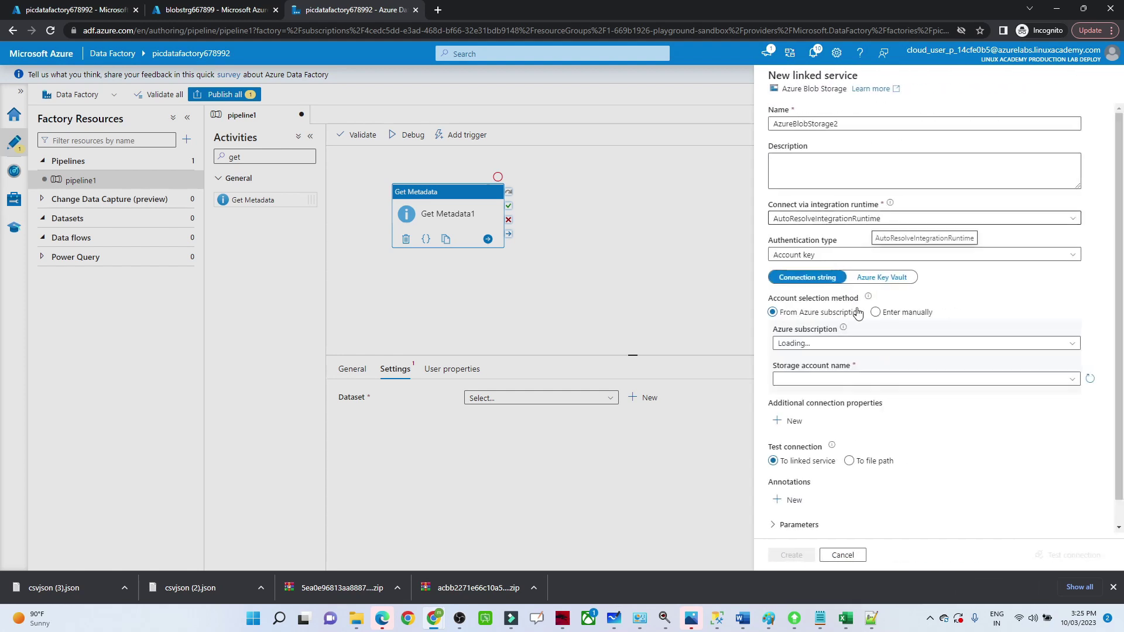
{"action": "left_click", "coordinate": [810, 345]}
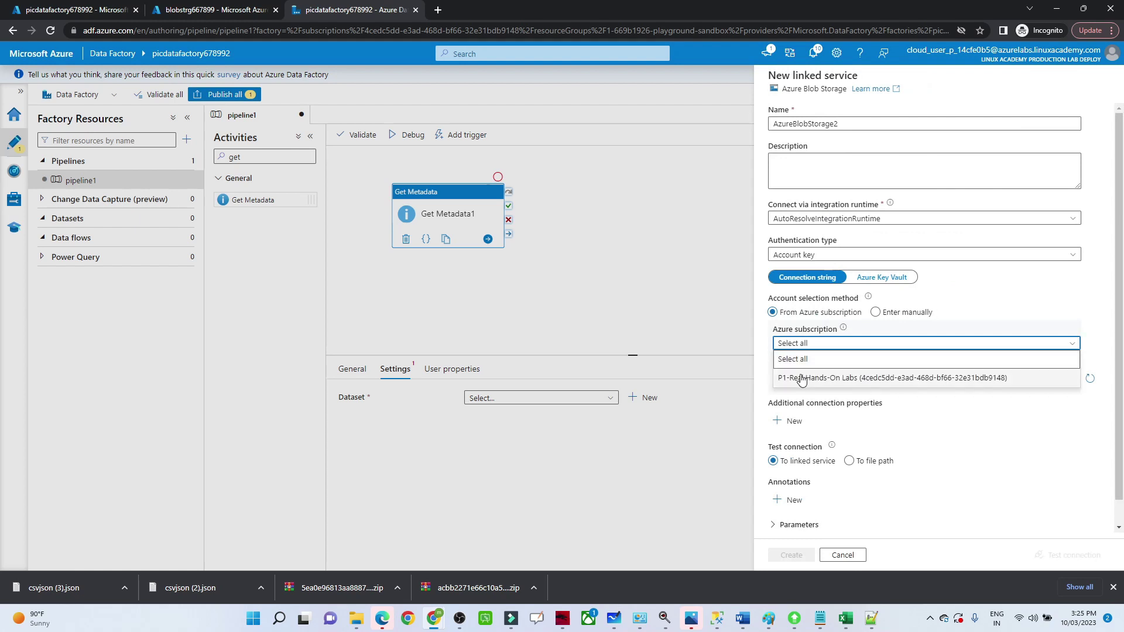
{"action": "left_click", "coordinate": [801, 379]}
{"action": "left_click", "coordinate": [788, 379]}
{"action": "left_click", "coordinate": [795, 396]}
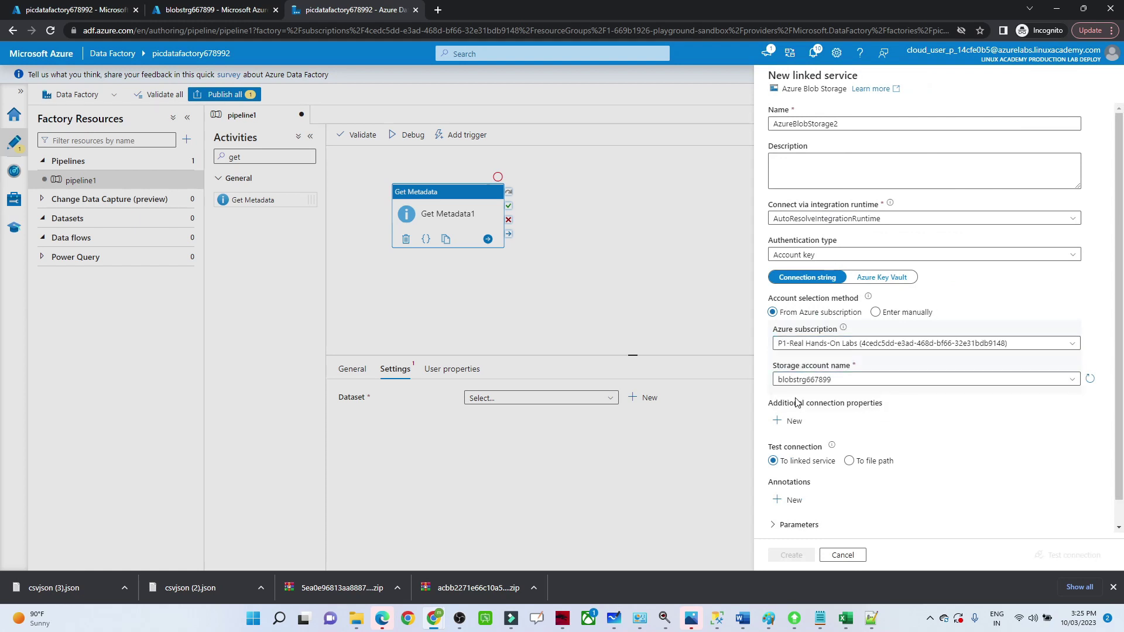
{"action": "left_click", "coordinate": [790, 555]}
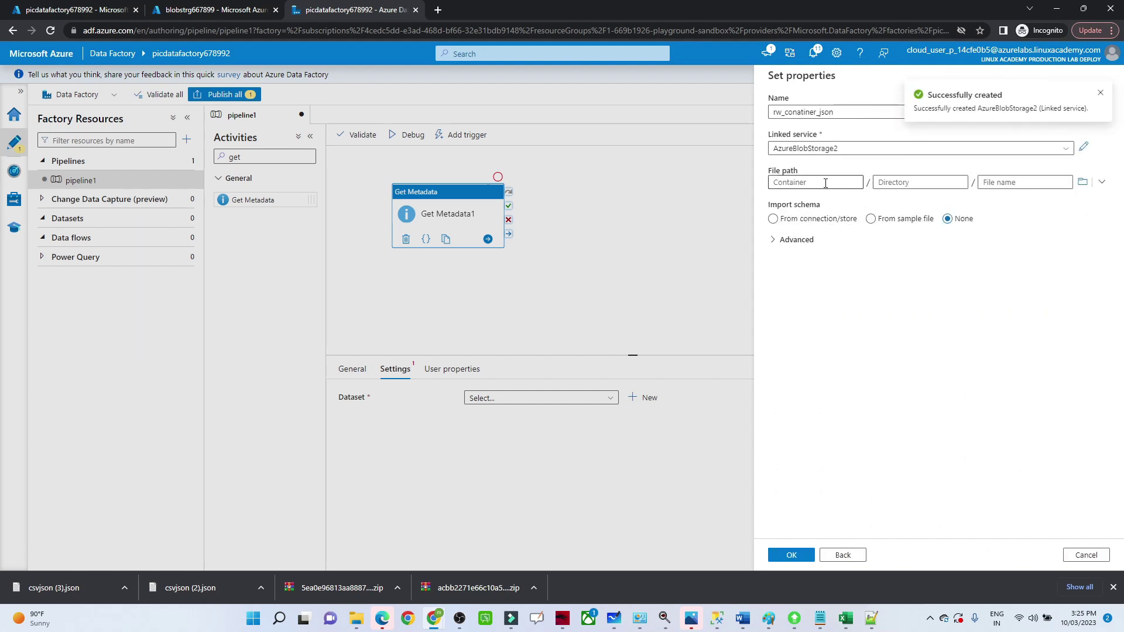
Set the dataset's file path to raw-container and finish creating the dataset
{"action": "left_click", "coordinate": [1083, 182]}
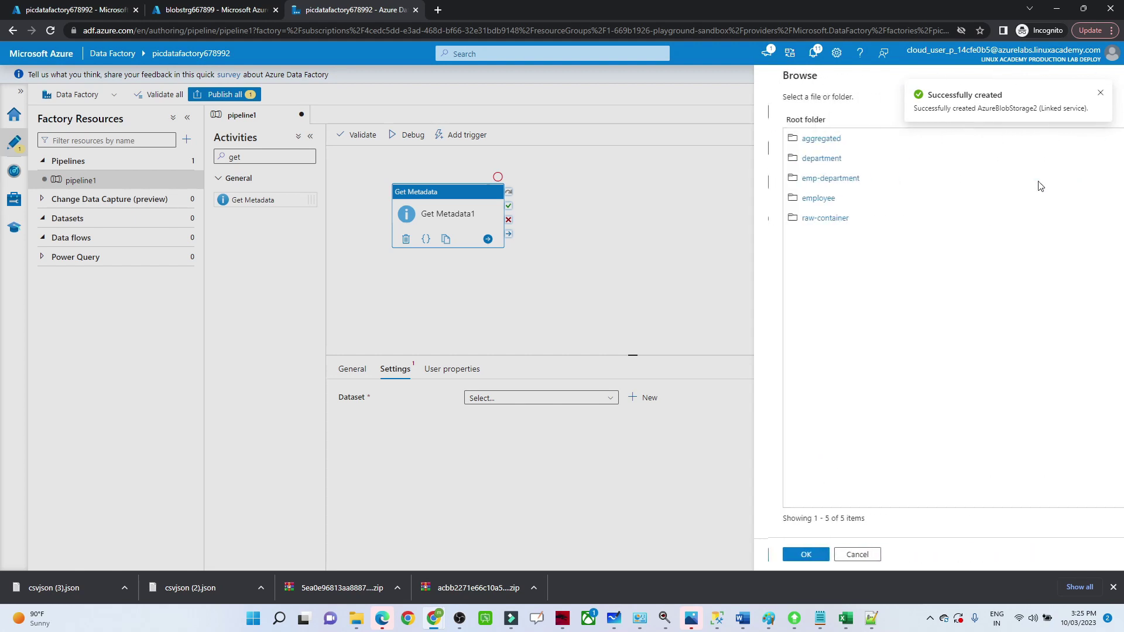
{"action": "left_click", "coordinate": [811, 218]}
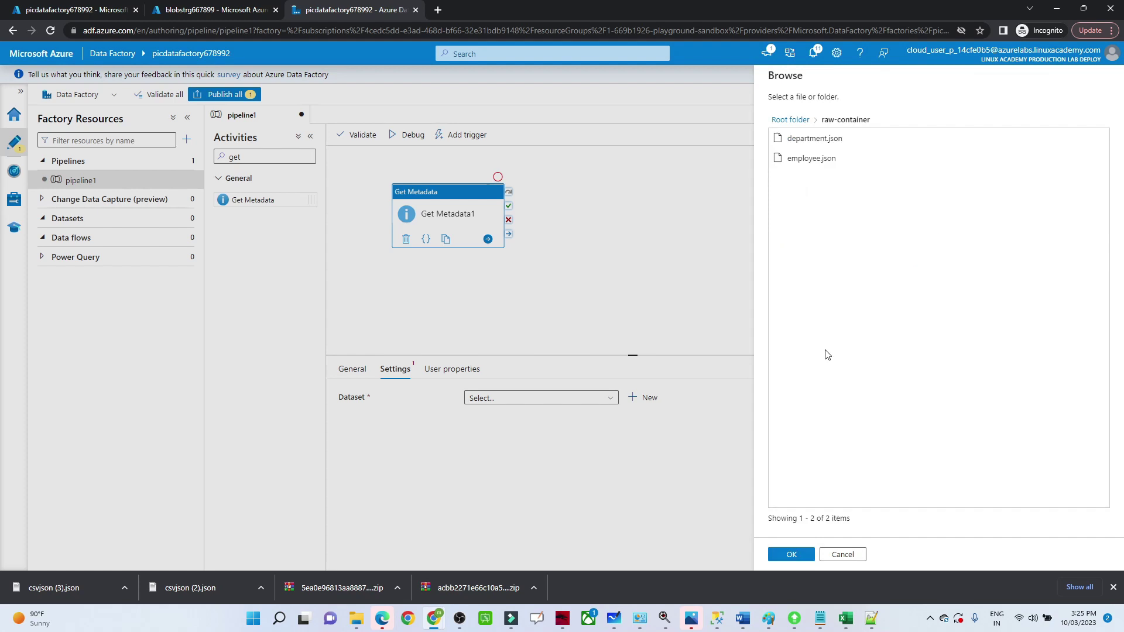
{"action": "left_click", "coordinate": [796, 554]}
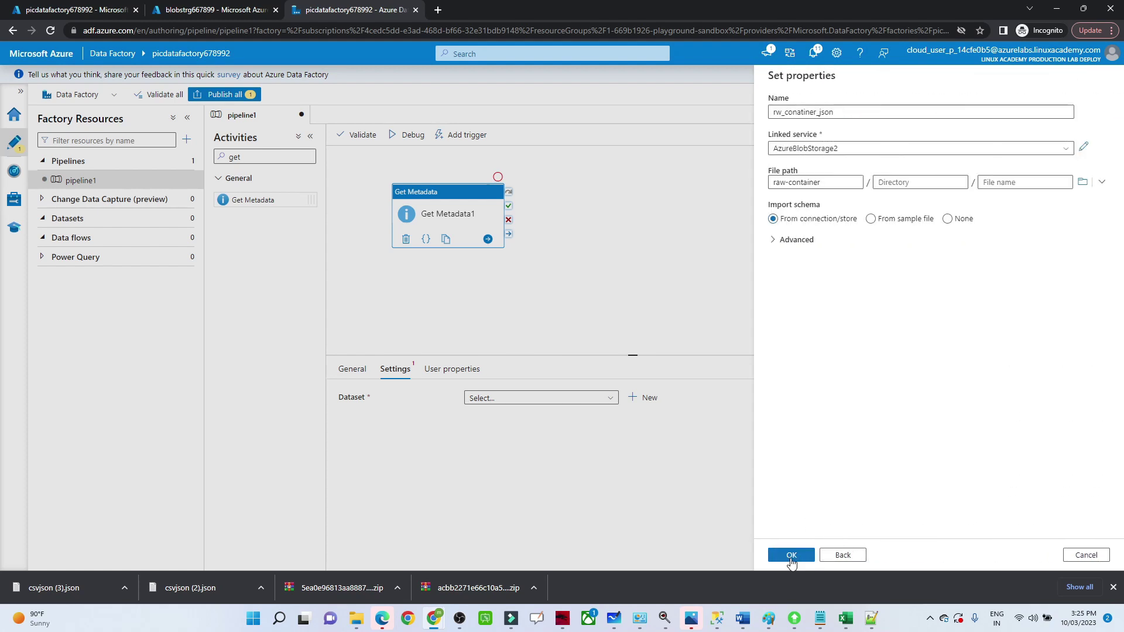
{"action": "left_click", "coordinate": [790, 559]}
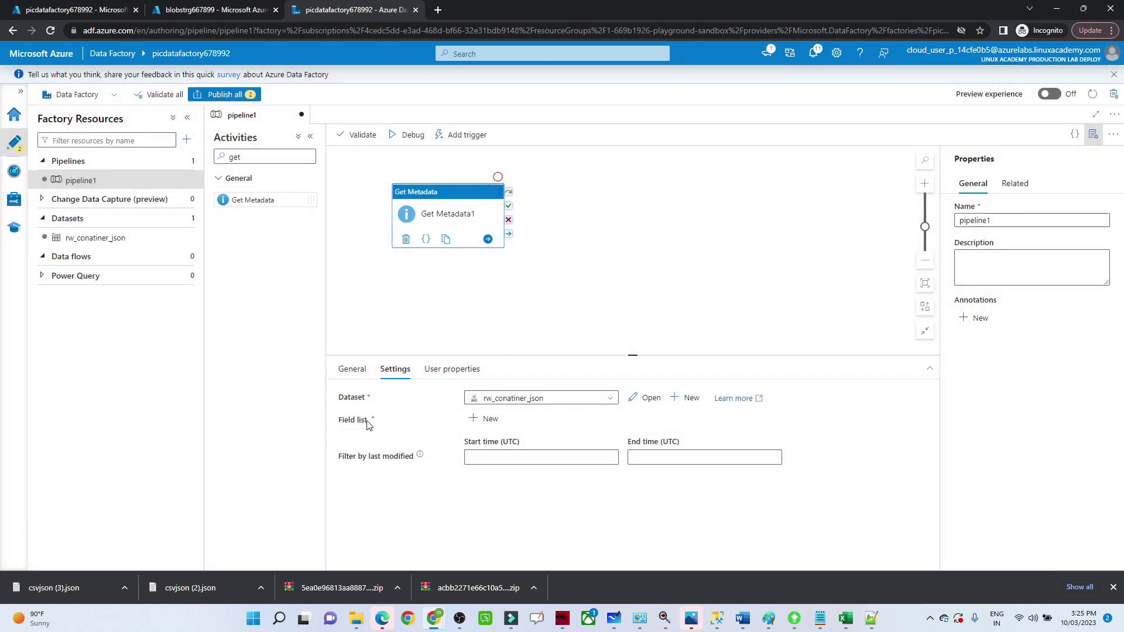
Add a Child items argument to the field list of the Get Metadata activity
{"action": "left_click", "coordinate": [478, 420]}
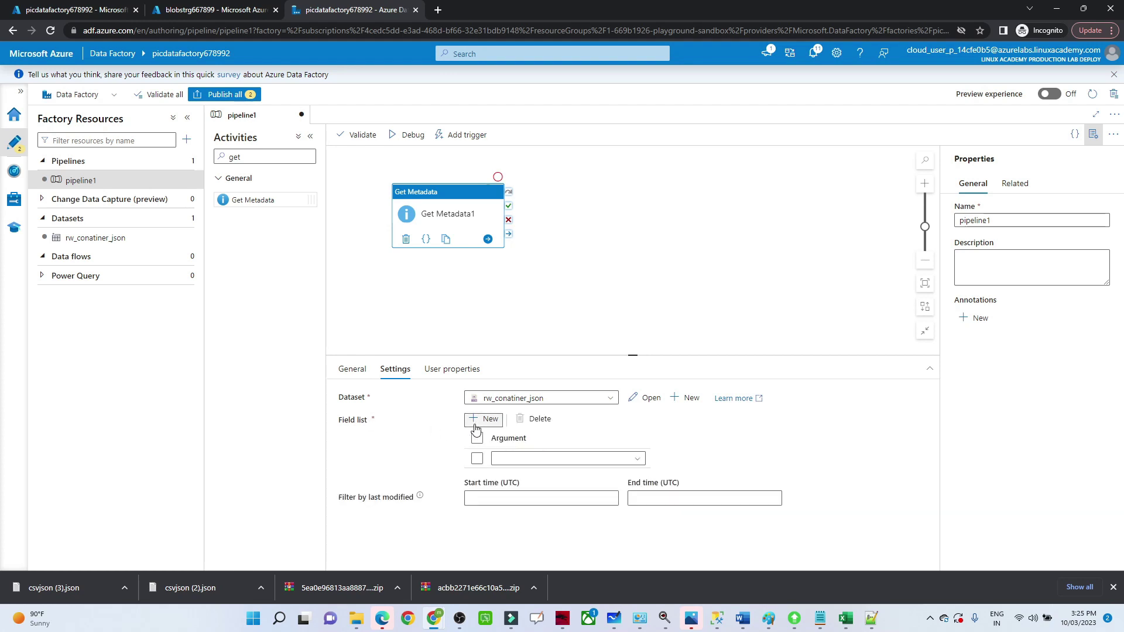
{"action": "left_click", "coordinate": [523, 458]}
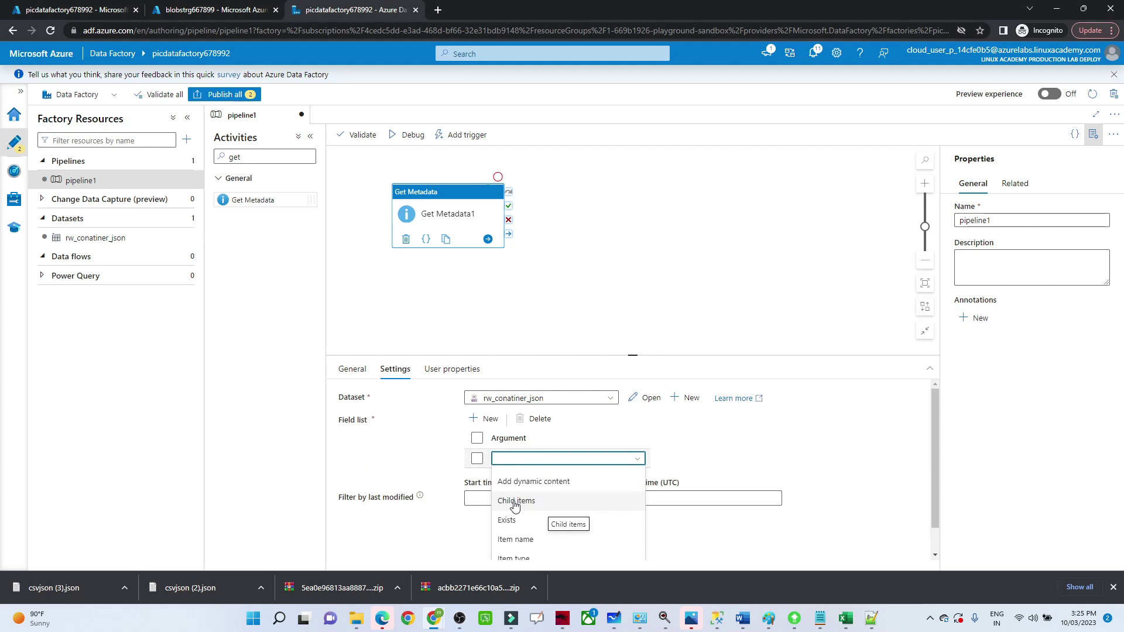
{"action": "left_click", "coordinate": [514, 503]}
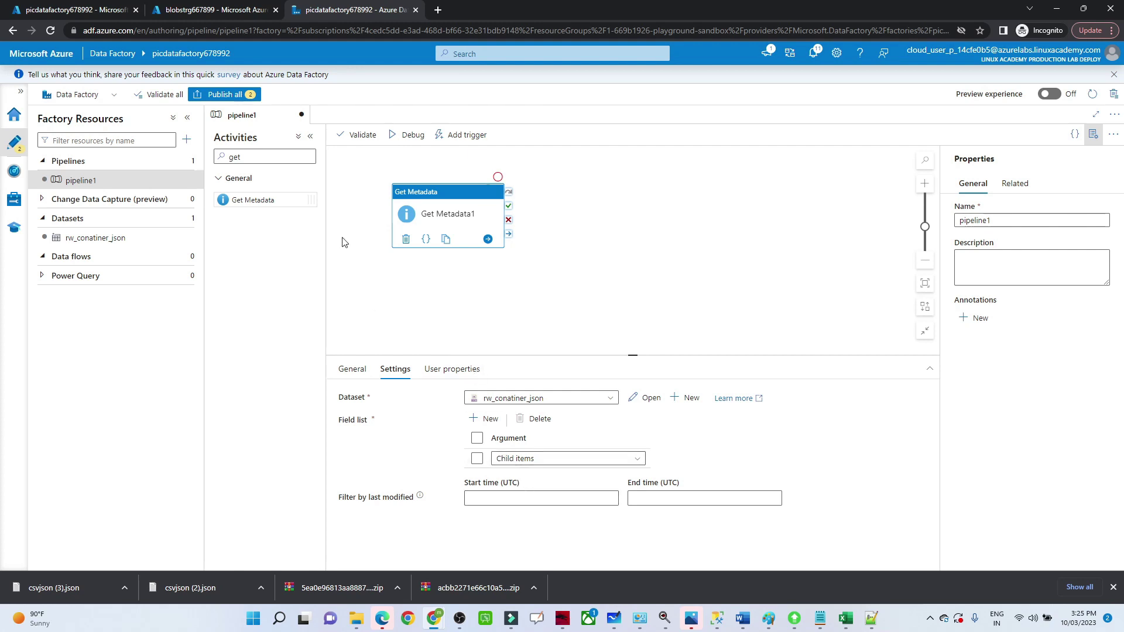
Run the pipeline in debug mode and examine the childItems in the Get Metadata activity's output
{"action": "left_click", "coordinate": [408, 135]}
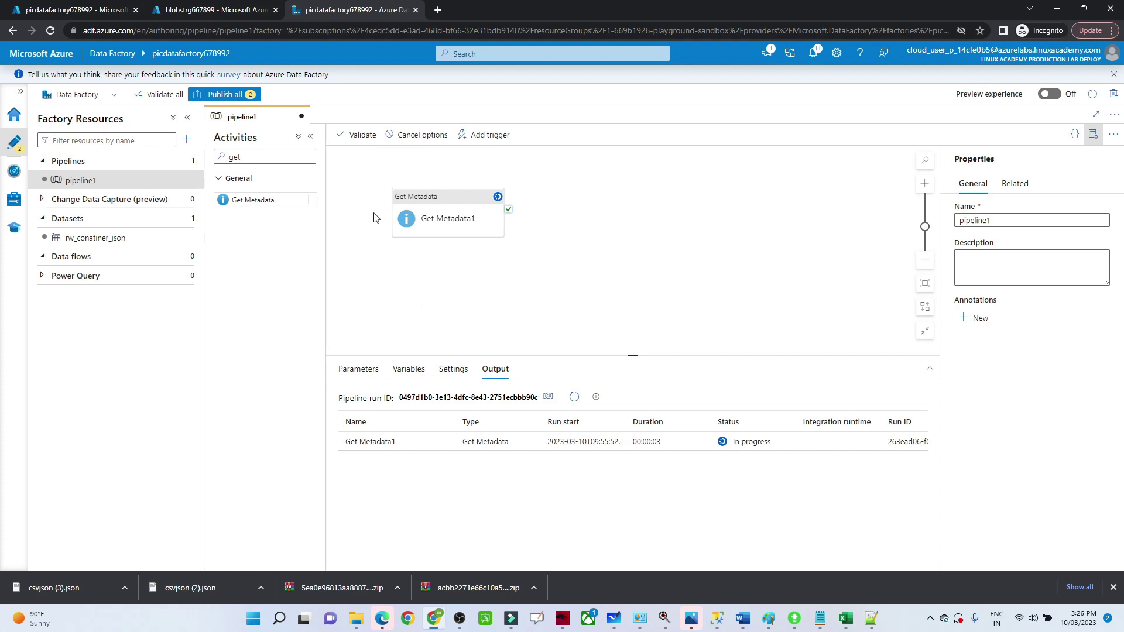
{"action": "left_click", "coordinate": [573, 397]}
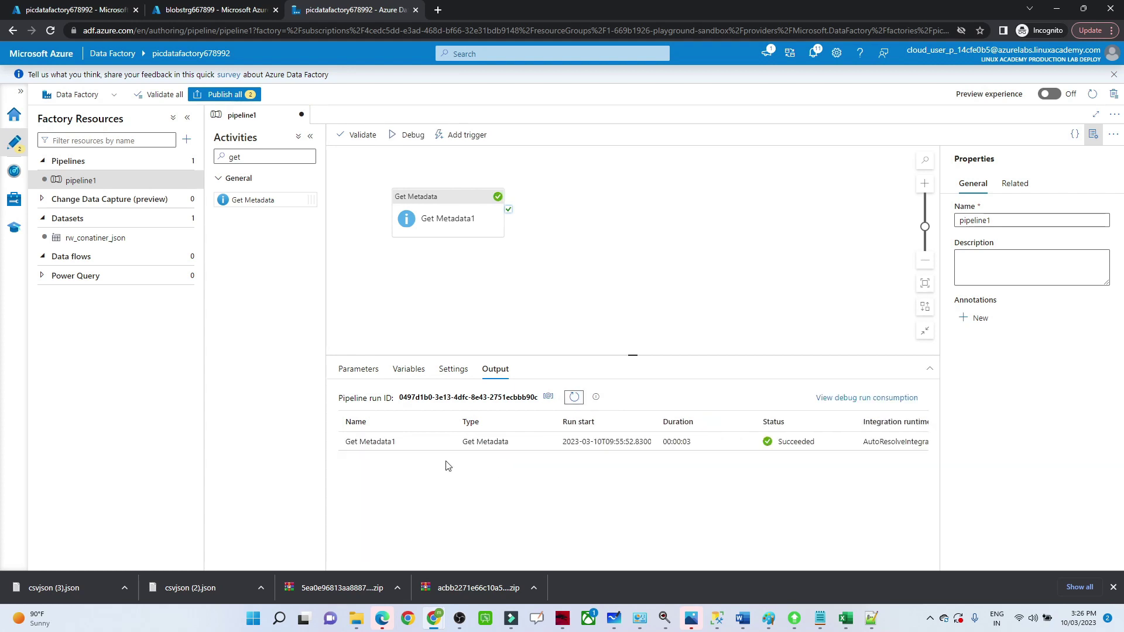
{"action": "left_click", "coordinate": [448, 442]}
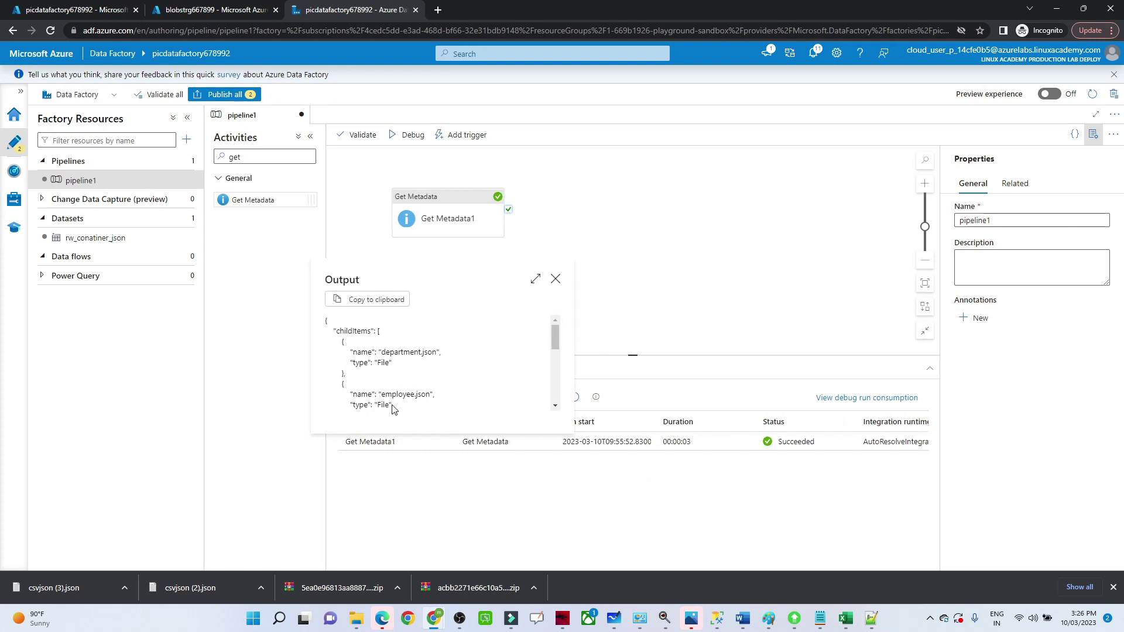
{"action": "left_click_drag", "start_coordinate": [554, 339], "coordinate": [554, 346]}
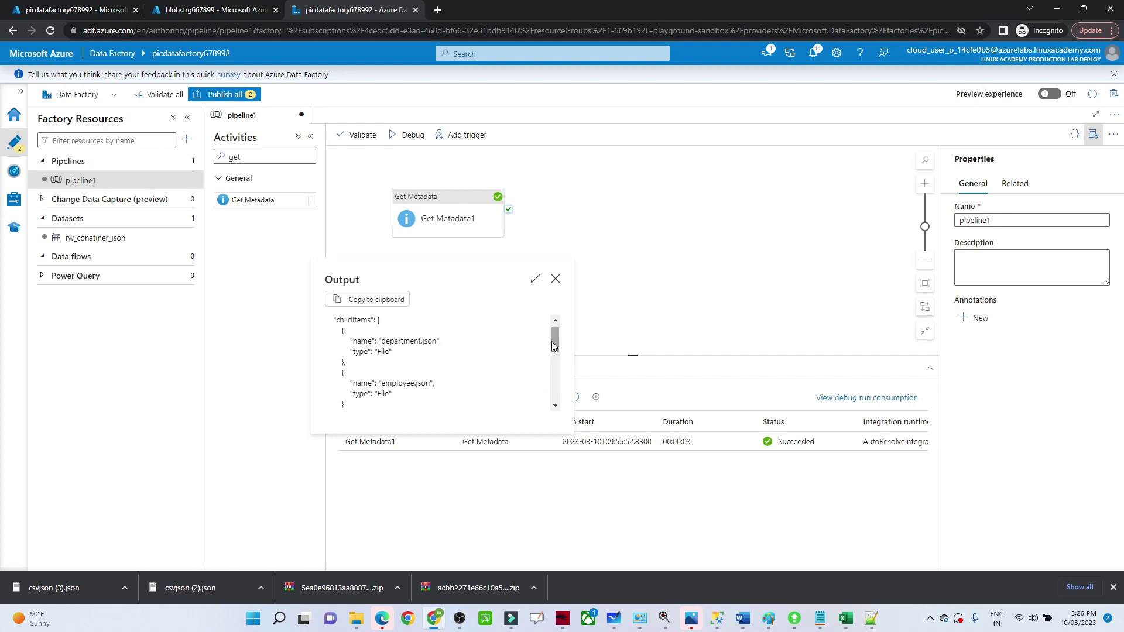
{"action": "double_click", "coordinate": [360, 339]}
{"action": "left_click_drag", "start_coordinate": [392, 344], "coordinate": [440, 345]}
{"action": "left_click", "coordinate": [555, 278]}
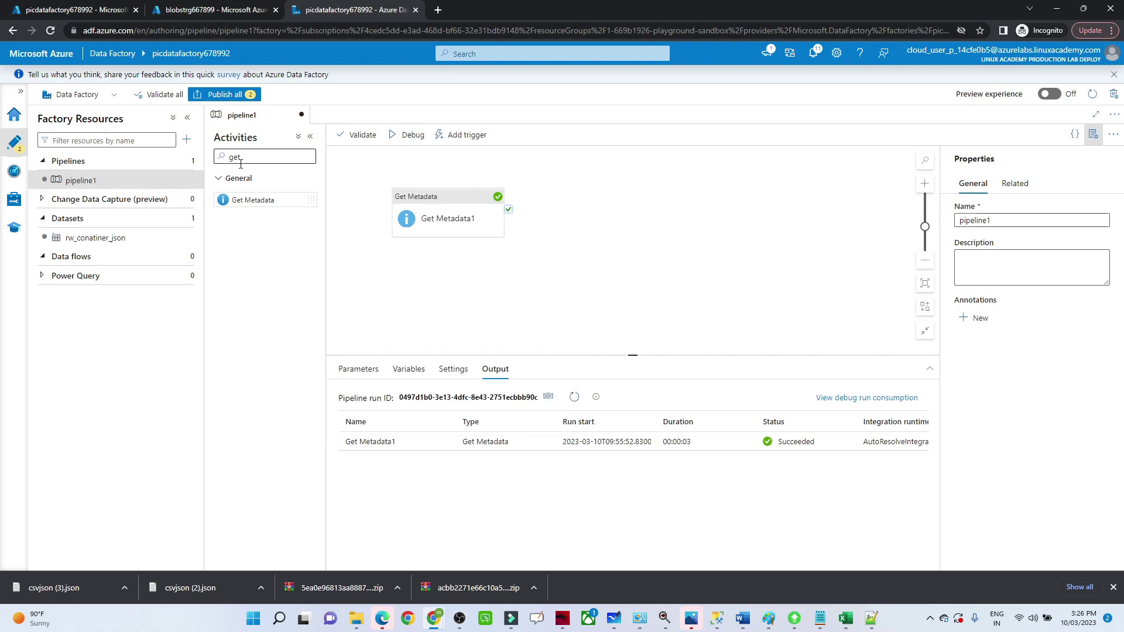
Add a ForEach activity beside Get Metadata1 and connect Get Metadata1's success output to it
{"action": "left_click_drag", "start_coordinate": [240, 162], "coordinate": [230, 160]}
{"action": "type", "text": "for"}
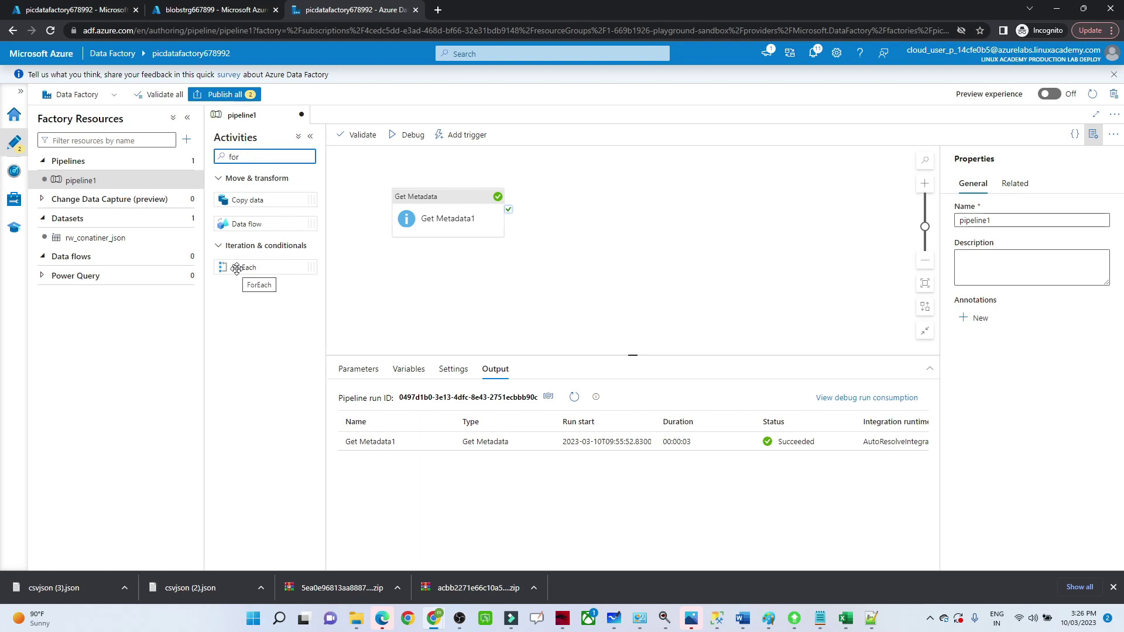
{"action": "left_click_drag", "start_coordinate": [235, 267], "coordinate": [611, 204]}
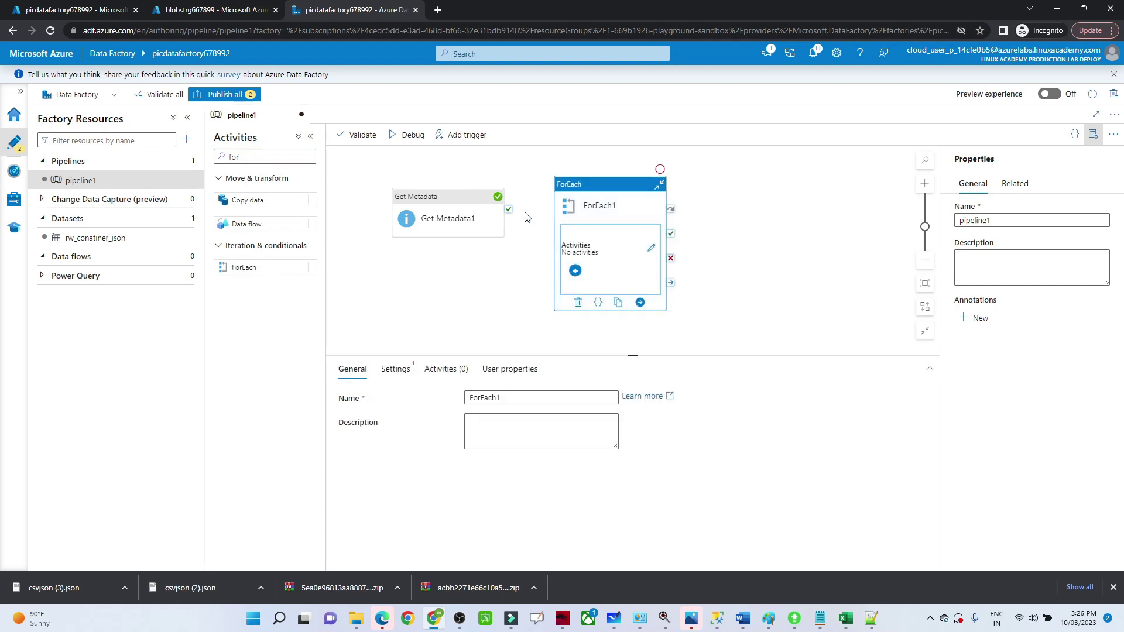
{"action": "left_click_drag", "start_coordinate": [508, 210], "coordinate": [553, 228]}
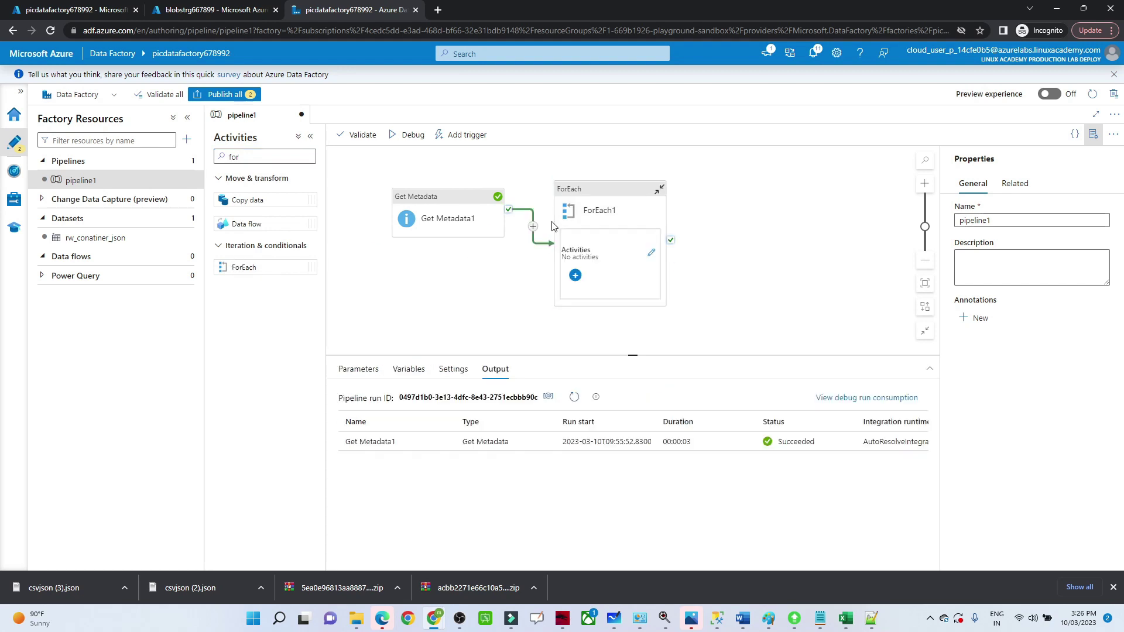
{"action": "left_click", "coordinate": [588, 191]}
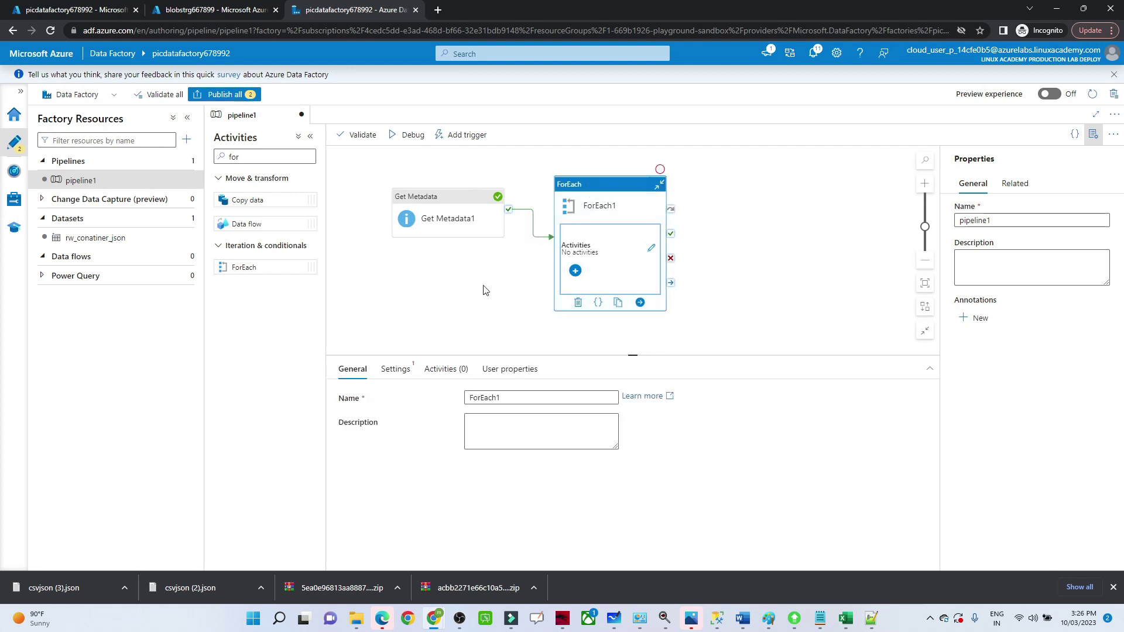
{"action": "left_click", "coordinate": [394, 371]}
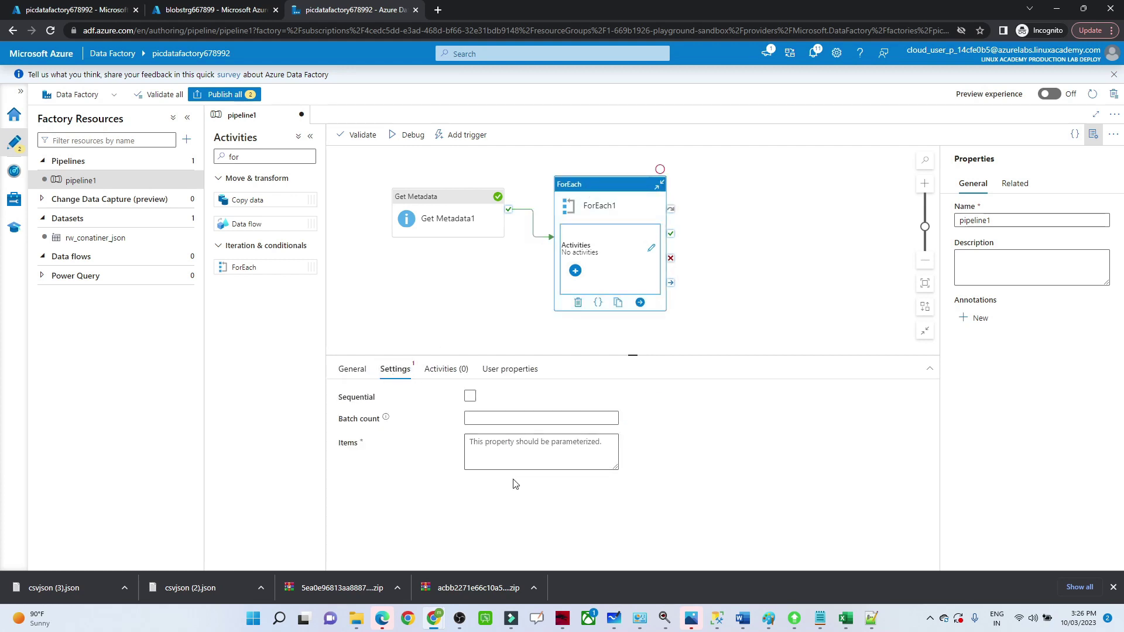
{"action": "left_click", "coordinate": [470, 396]}
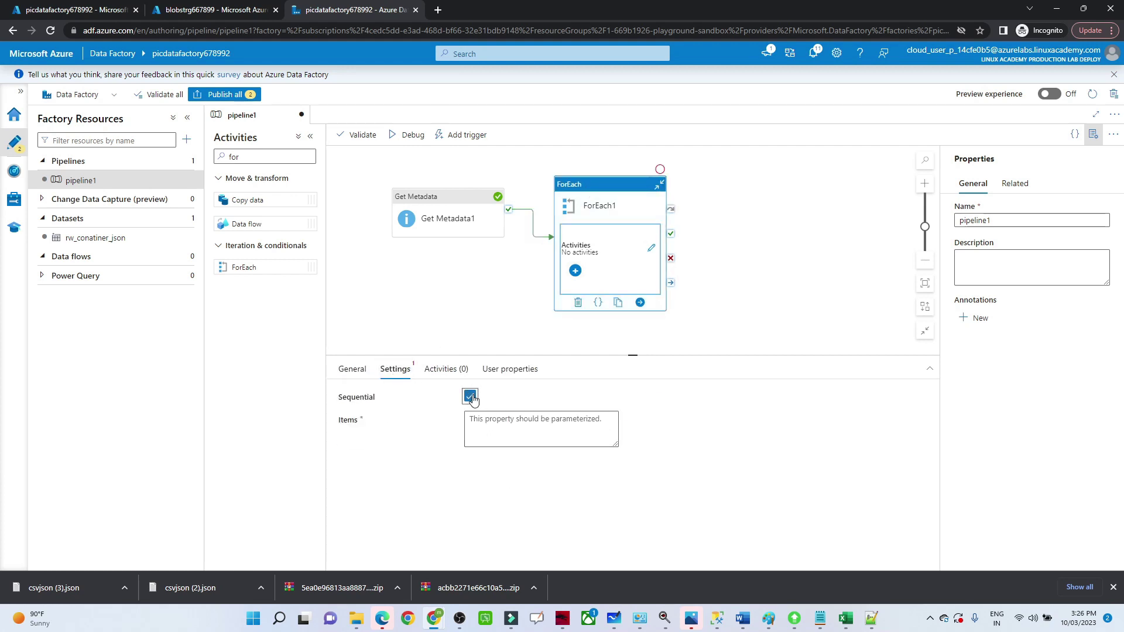
{"action": "left_click", "coordinate": [511, 437]}
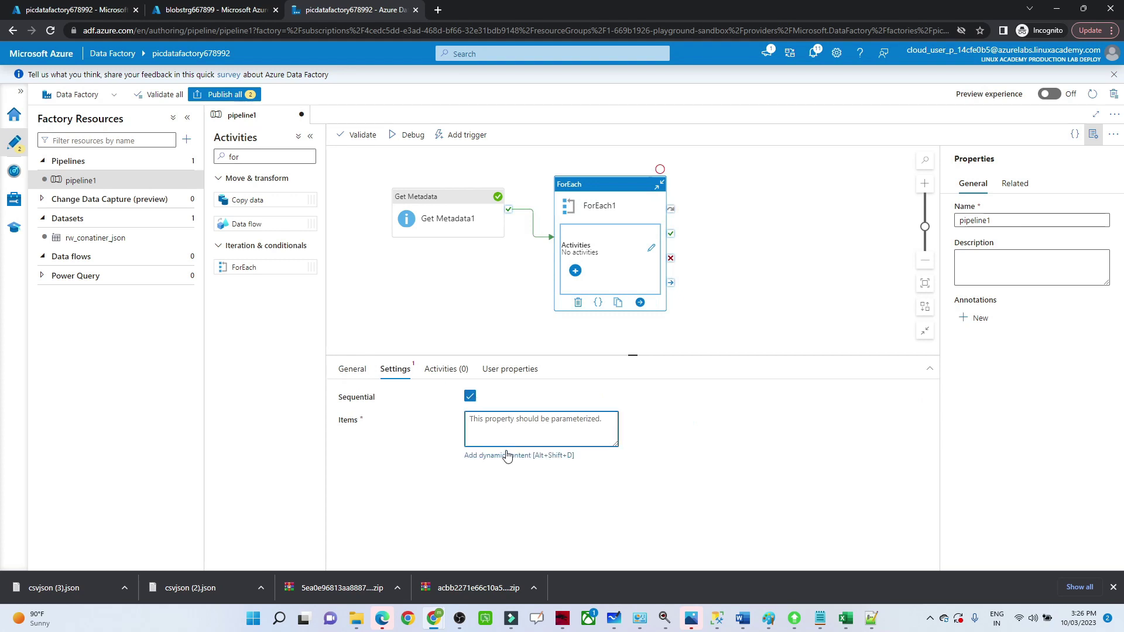
{"action": "left_click", "coordinate": [507, 456]}
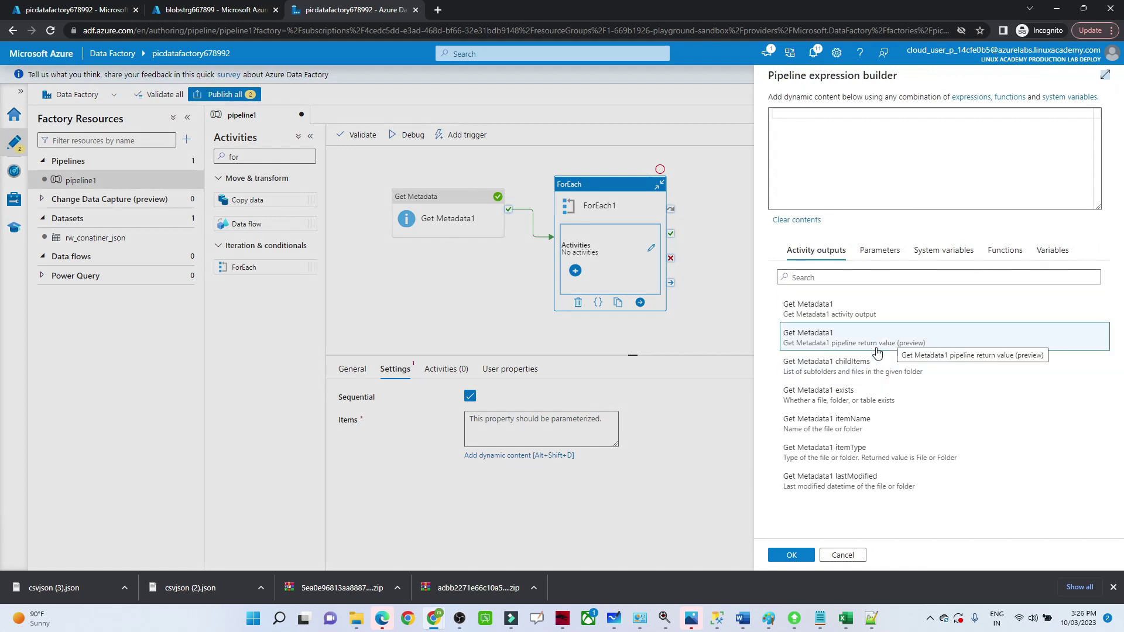
{"action": "left_click", "coordinate": [826, 363]}
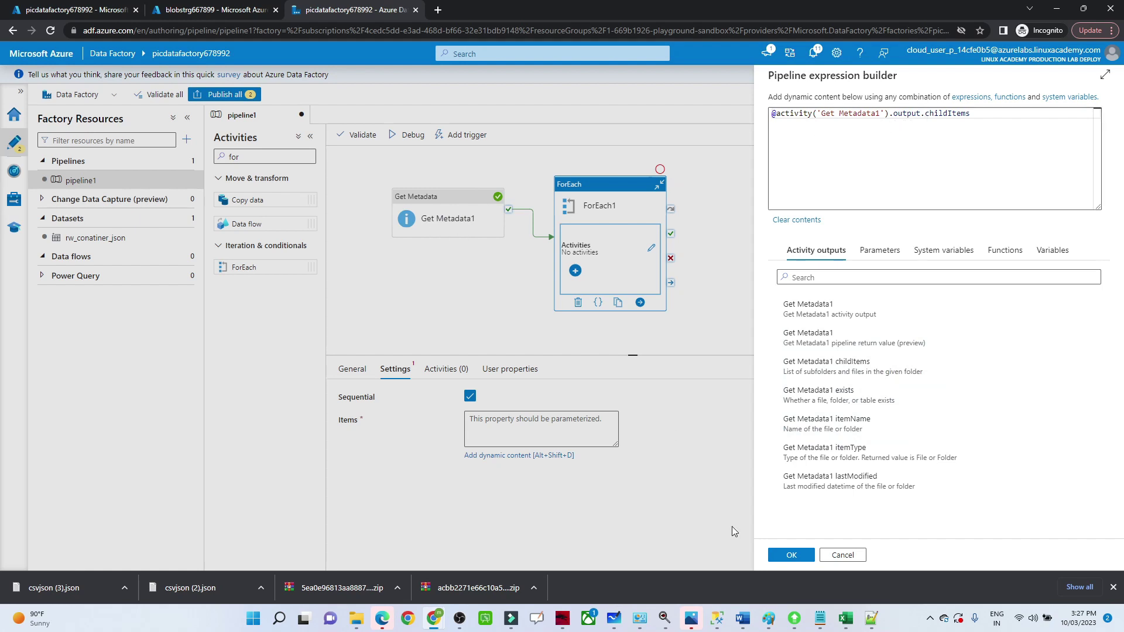
{"action": "left_click", "coordinate": [790, 556]}
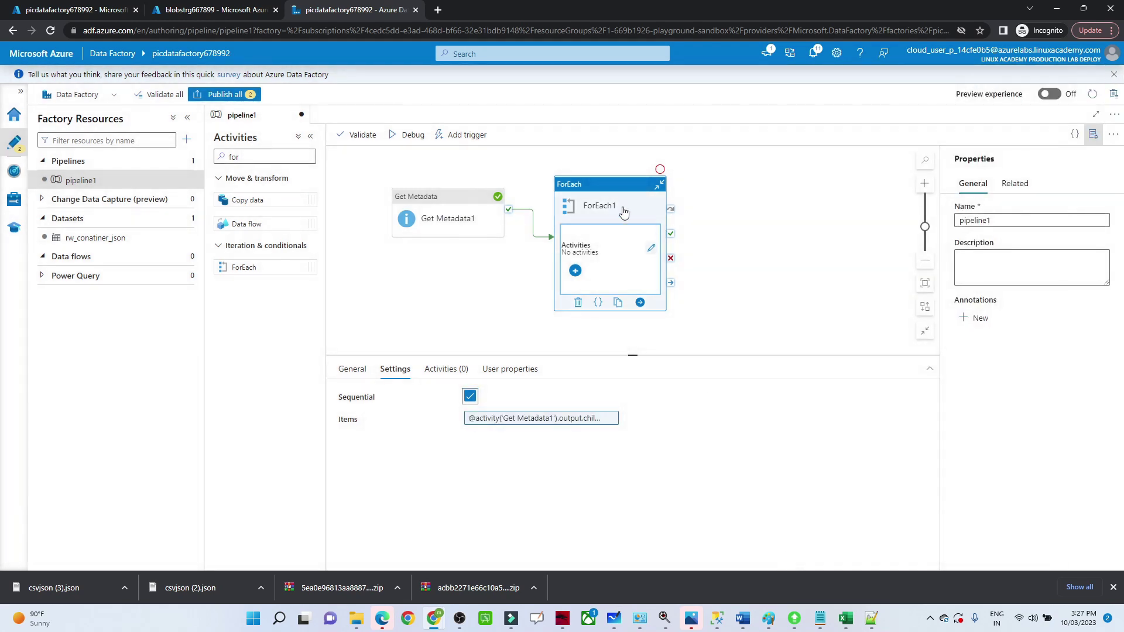
Add an If Condition activity inside the ForEach1 loop
{"action": "left_click", "coordinate": [576, 271]}
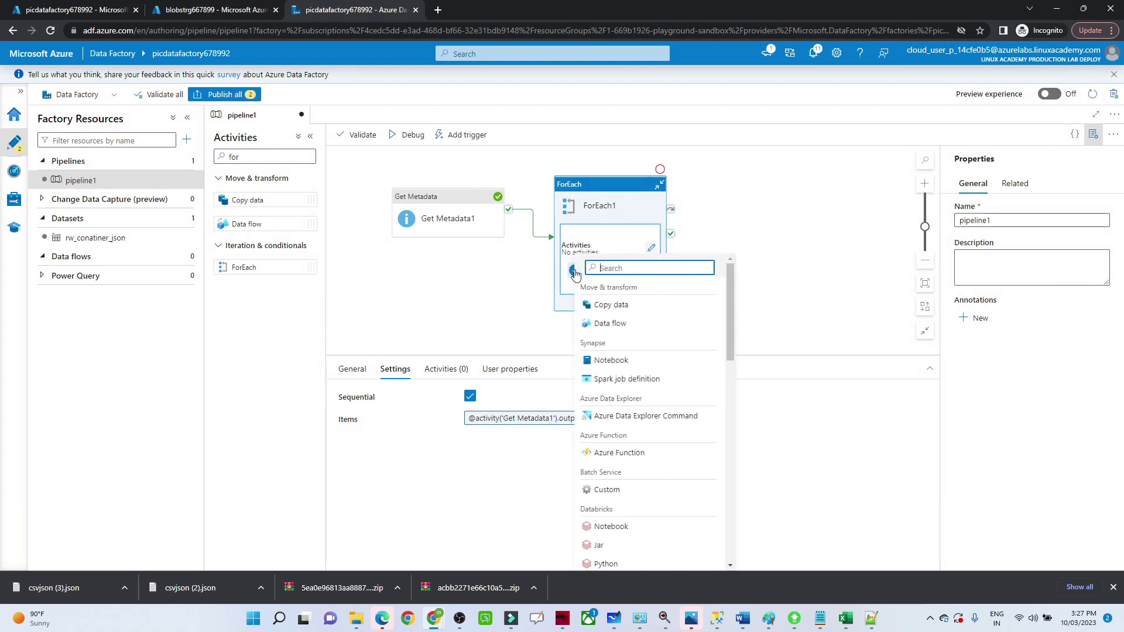
{"action": "left_click", "coordinate": [578, 253]}
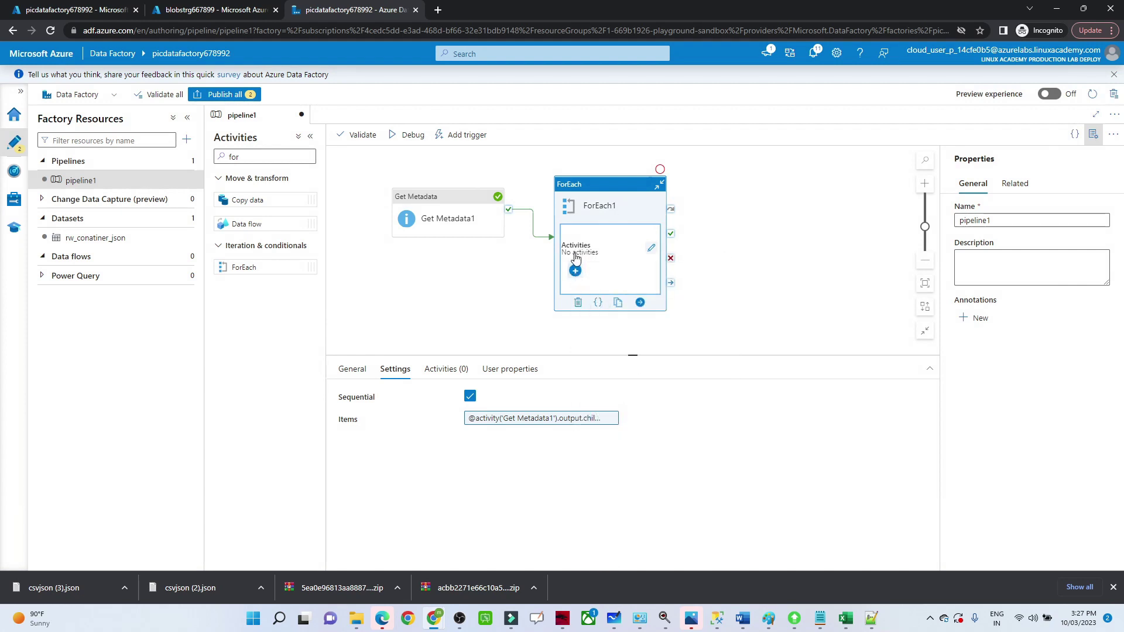
{"action": "left_click", "coordinate": [575, 273]}
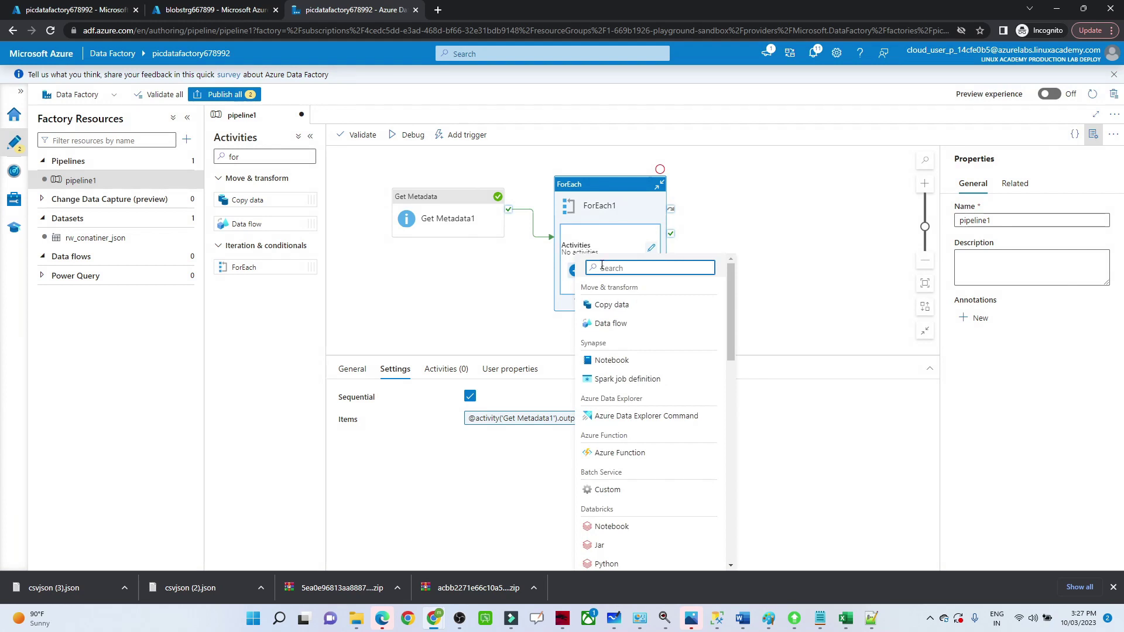
{"action": "type", "text": "if"}
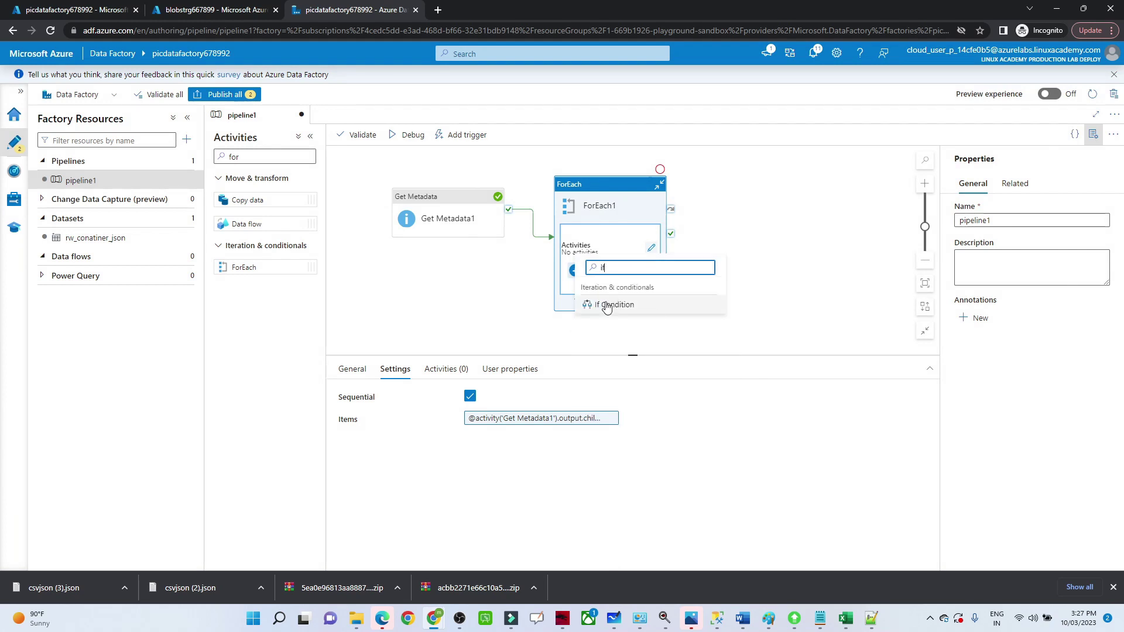
{"action": "left_click", "coordinate": [607, 305]}
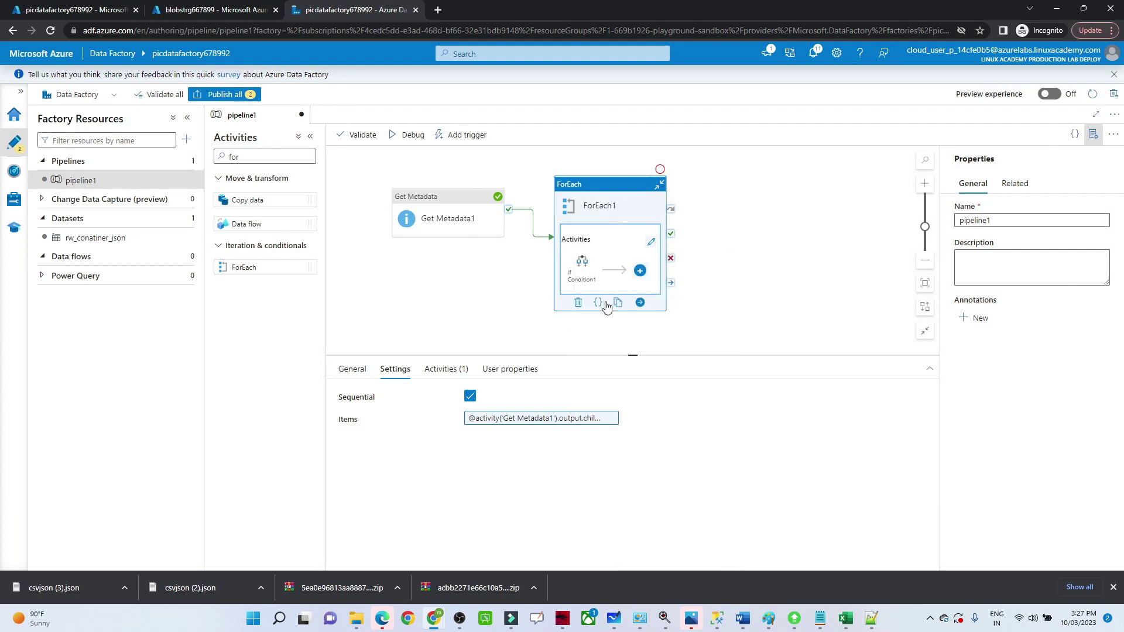
{"action": "left_click", "coordinate": [582, 267]}
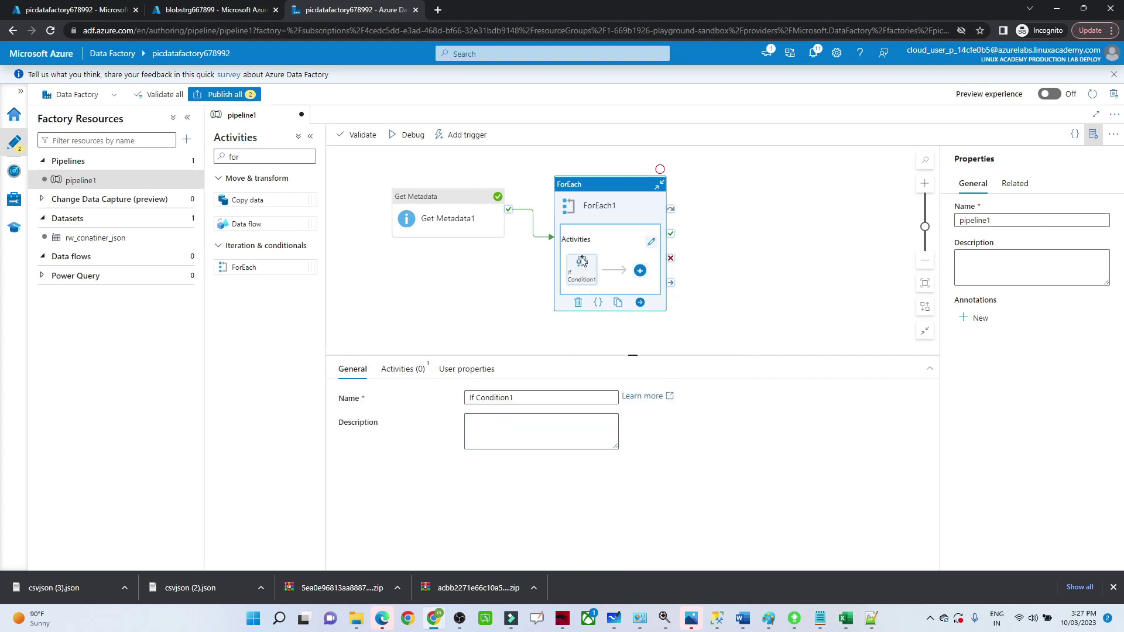
{"action": "left_click", "coordinate": [404, 369]}
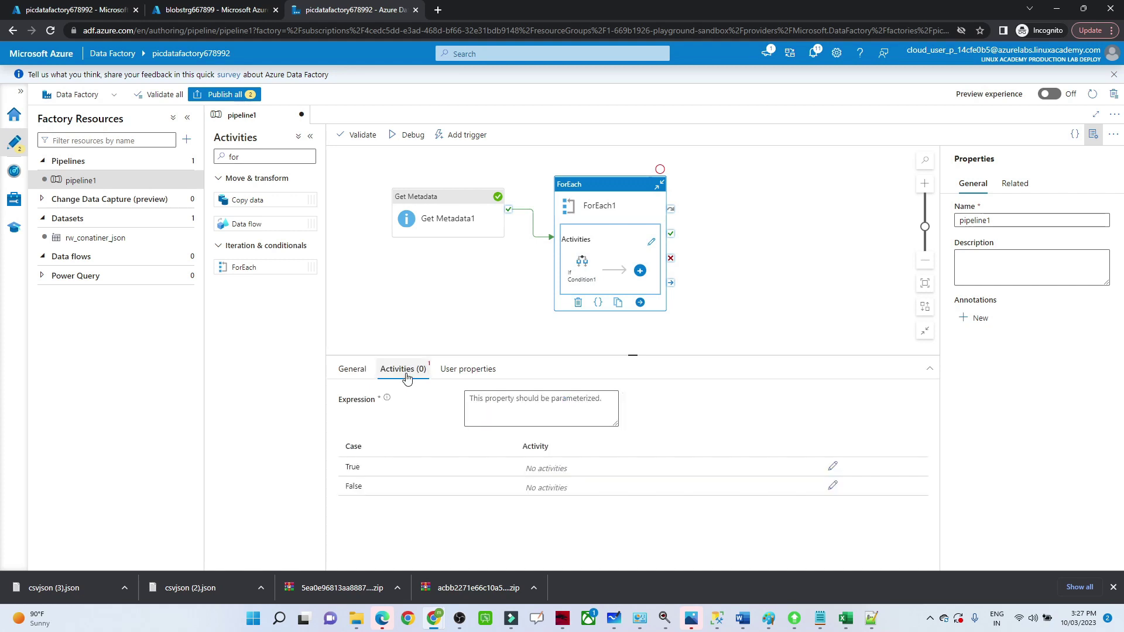
{"action": "left_click", "coordinate": [489, 401]}
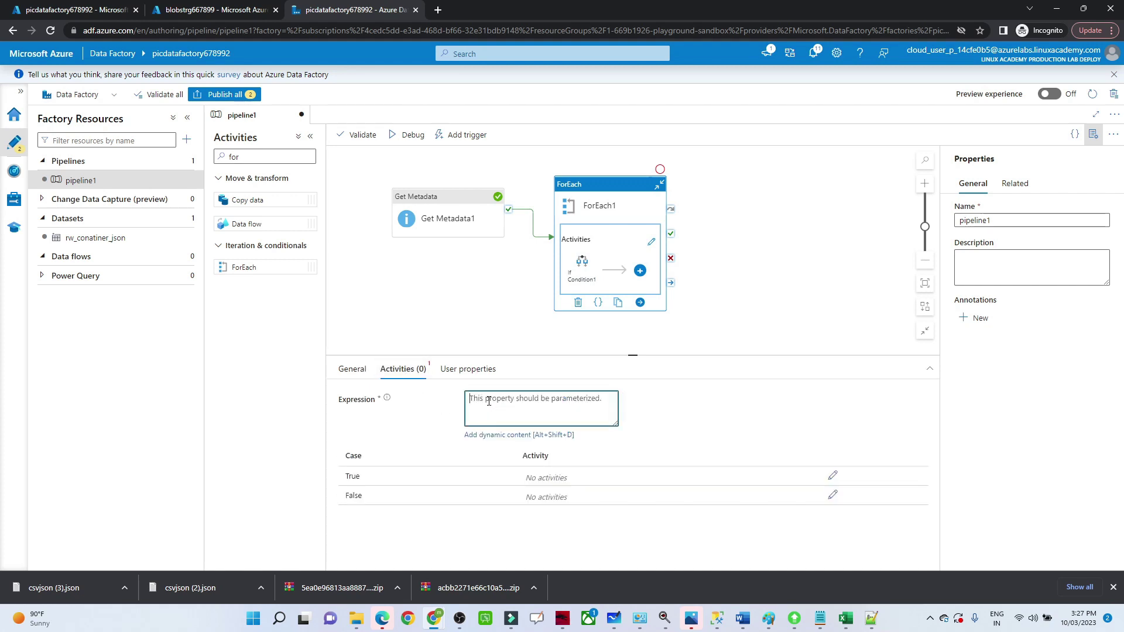
{"action": "left_click", "coordinate": [482, 436]}
{"action": "left_click", "coordinate": [791, 121]}
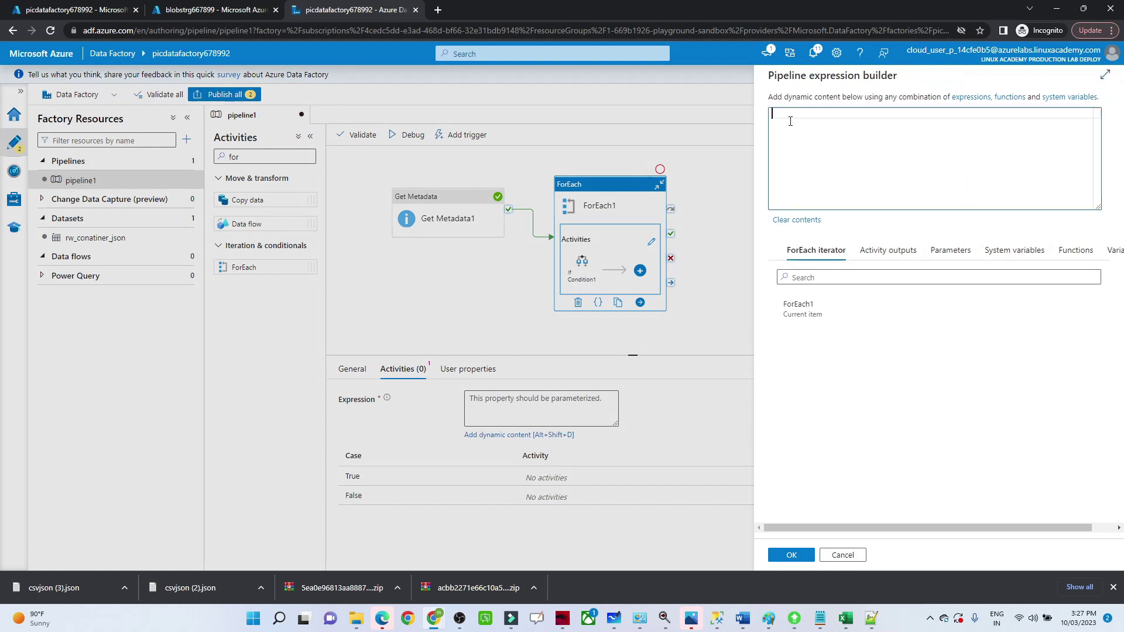
{"action": "key", "text": "ctrl+v"}
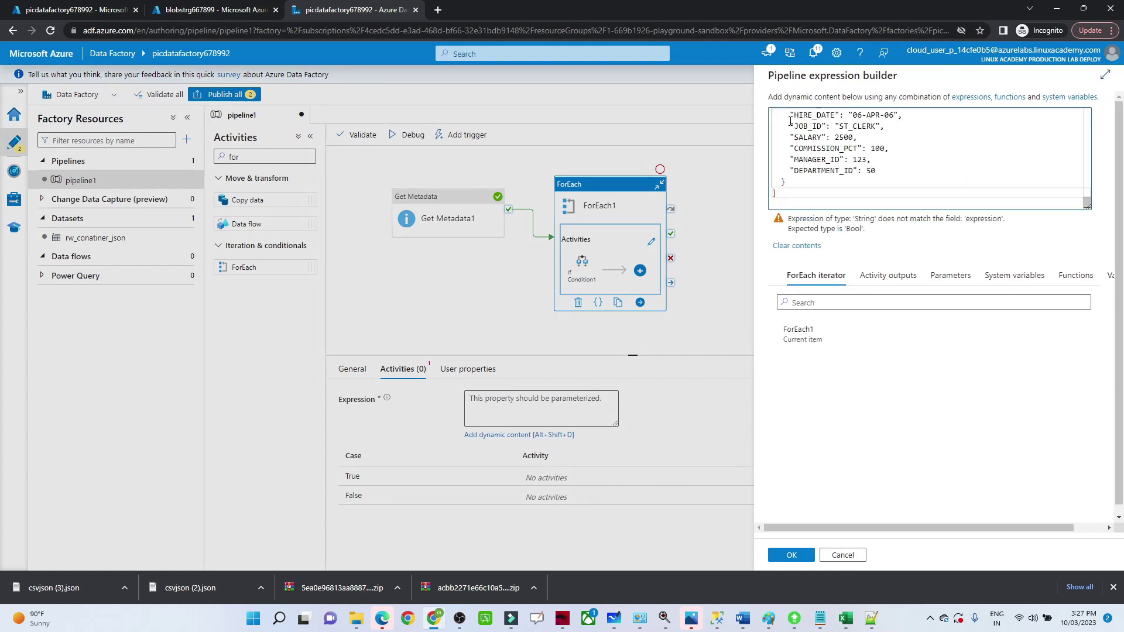
{"action": "left_click", "coordinate": [797, 245]}
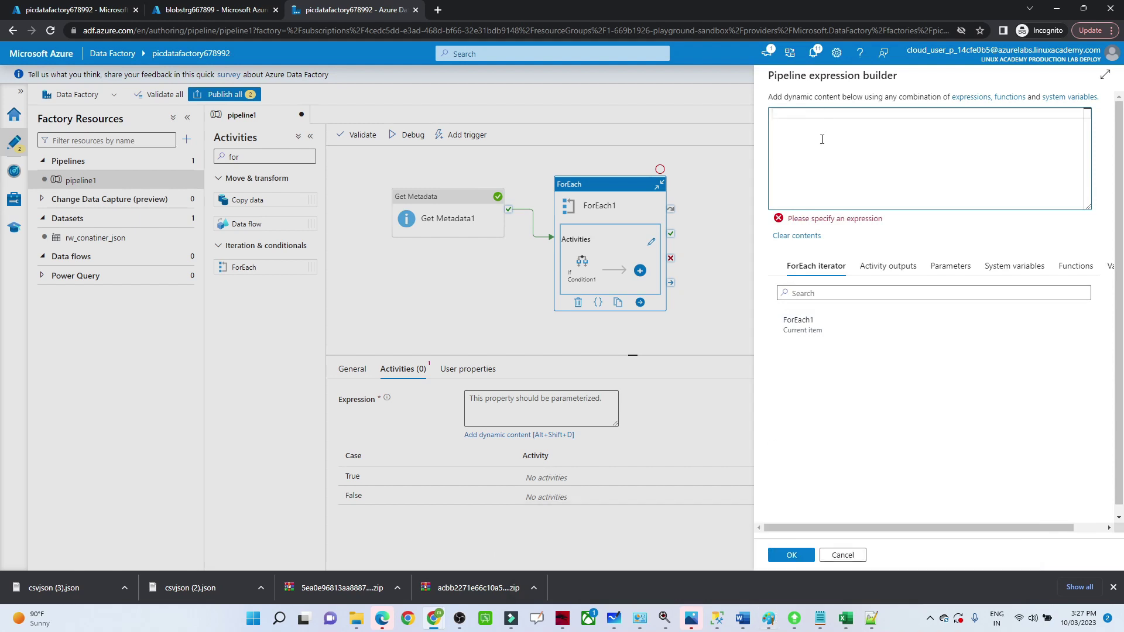
{"action": "type", "text": "@co"}
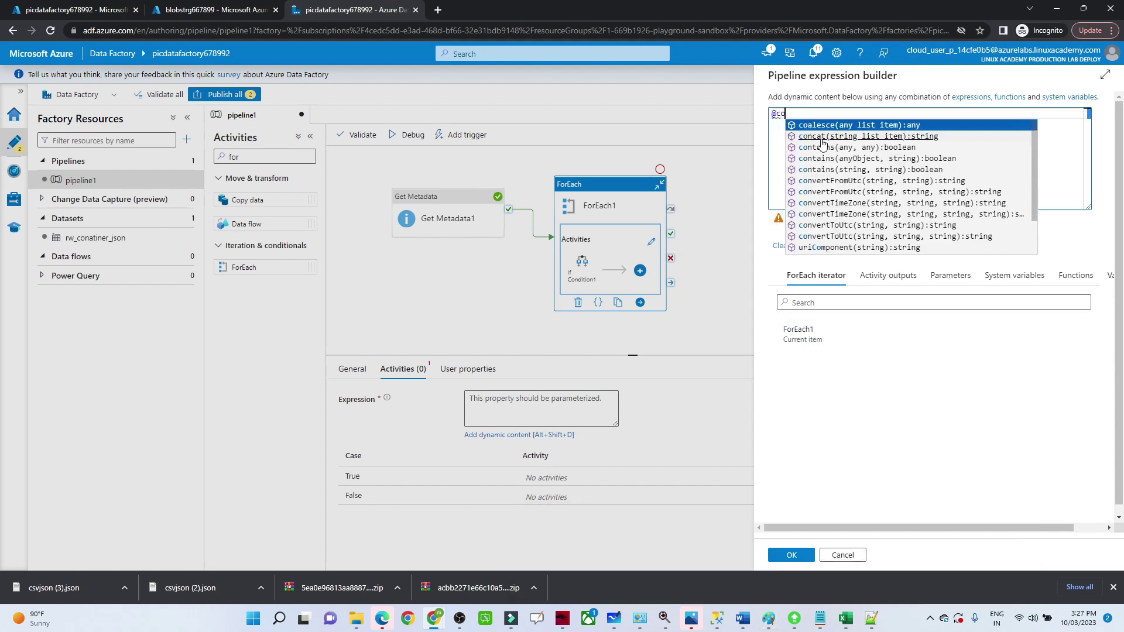
{"action": "type", "text": "ntains("}
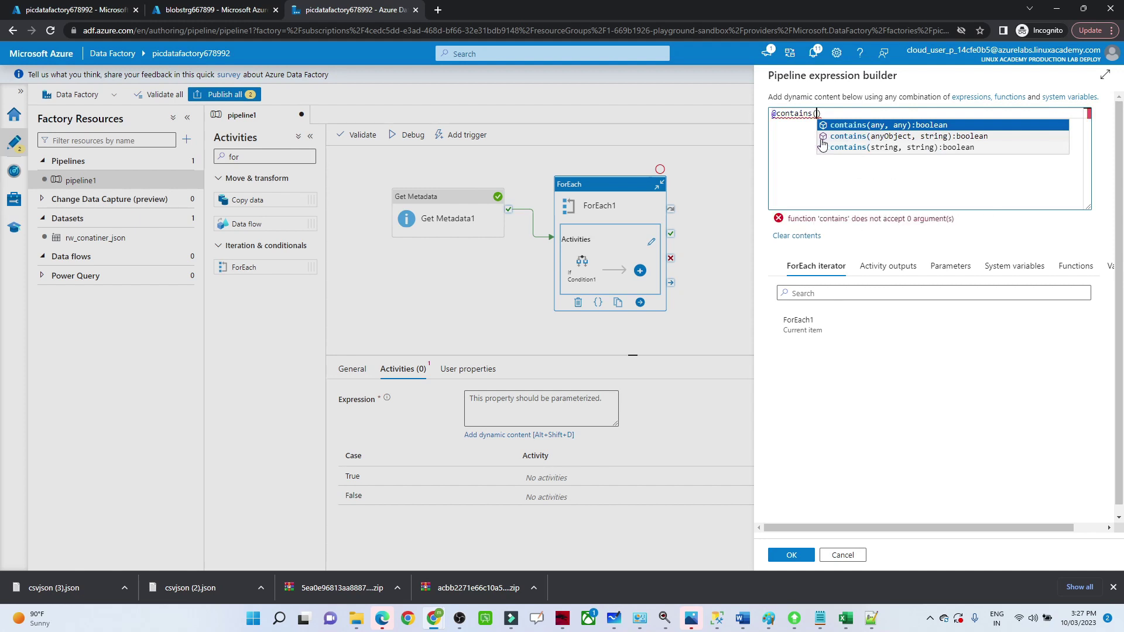
{"action": "type", "text": "item.na"}
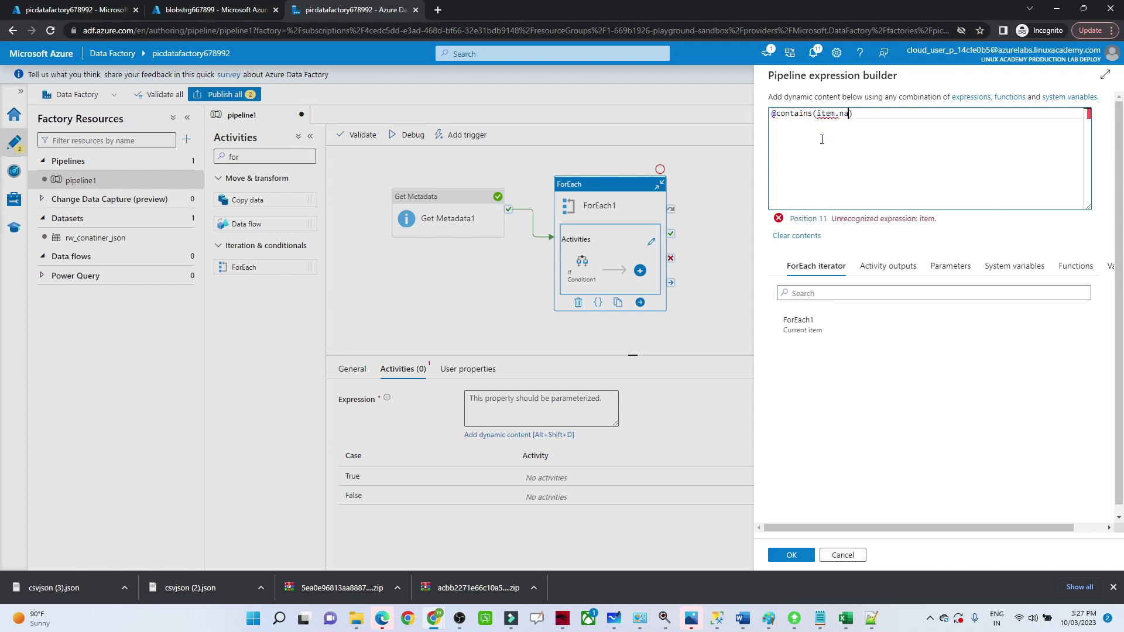
{"action": "type", "text": "me,'employee.json"}
{"action": "left_click", "coordinate": [836, 114]}
{"action": "type", "text": "("}
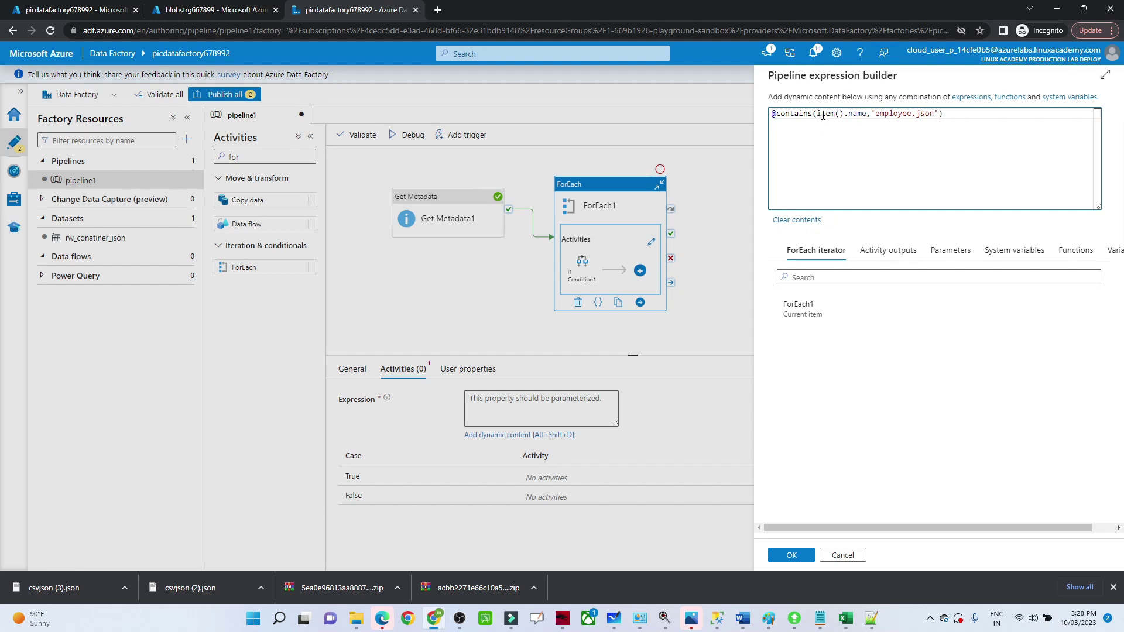
{"action": "left_click_drag", "start_coordinate": [818, 114], "coordinate": [867, 115]}
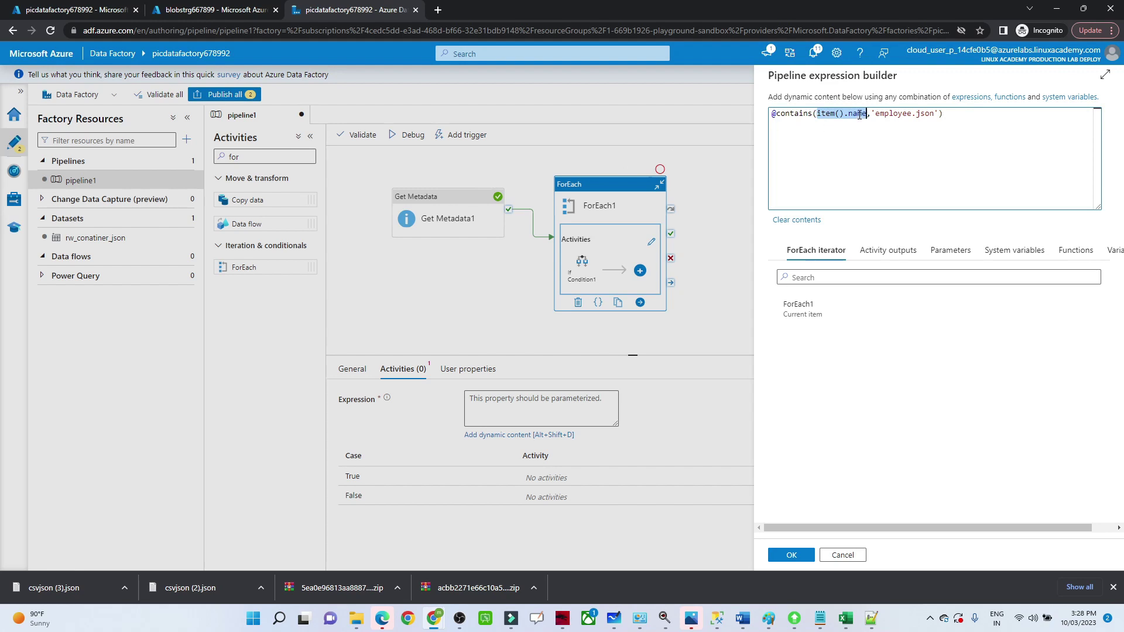
{"action": "double_click", "coordinate": [793, 113]}
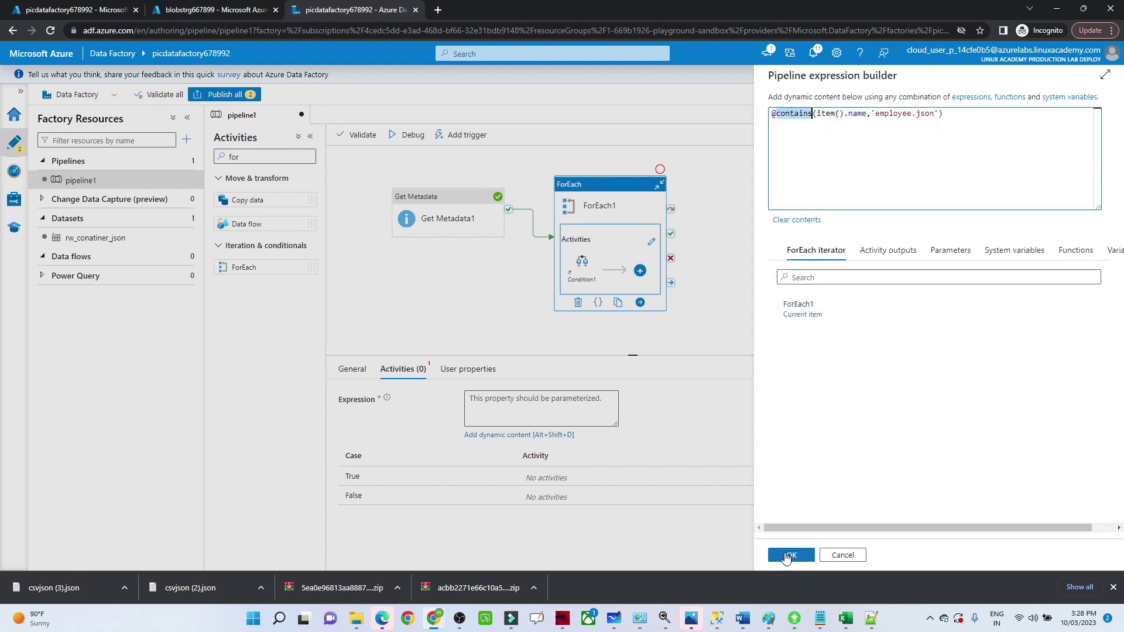
{"action": "left_click", "coordinate": [787, 556]}
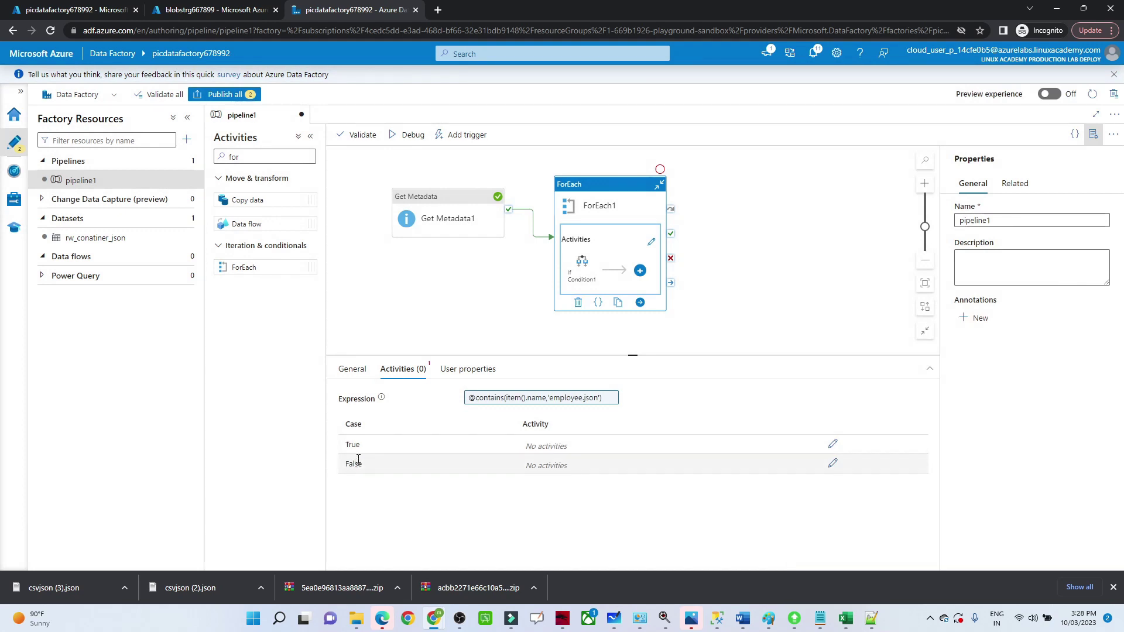
Run the pipeline in debug mode and check the status of each activity run
{"action": "left_click", "coordinate": [415, 137]}
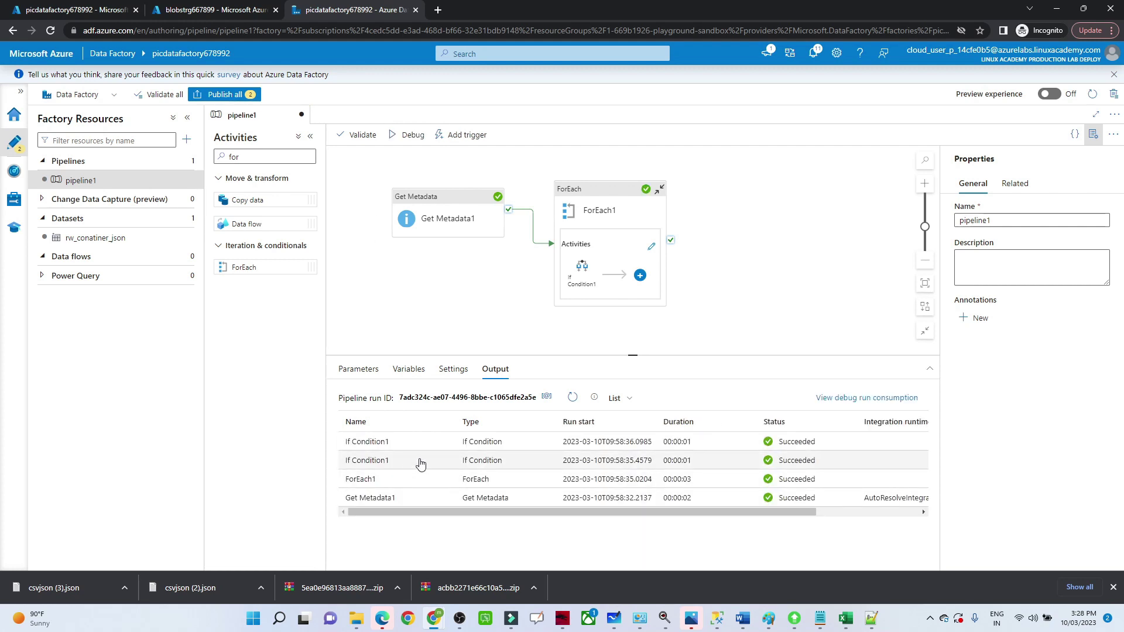
Add a Copy data activity to the True case of the If Condition
{"action": "left_click", "coordinate": [585, 274]}
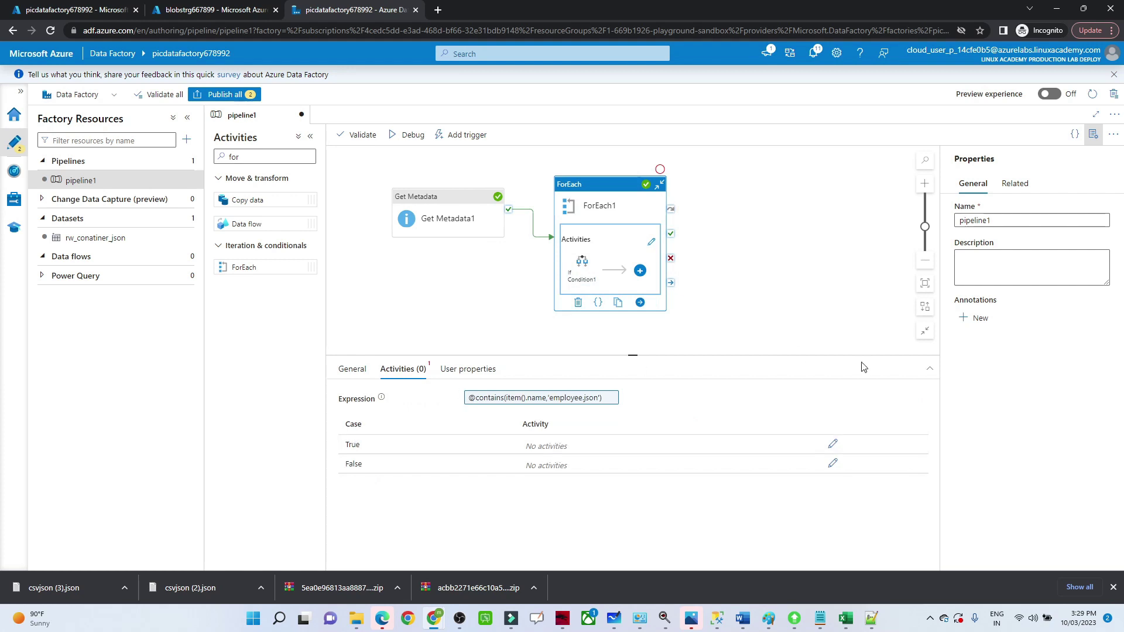
{"action": "left_click", "coordinate": [833, 449]}
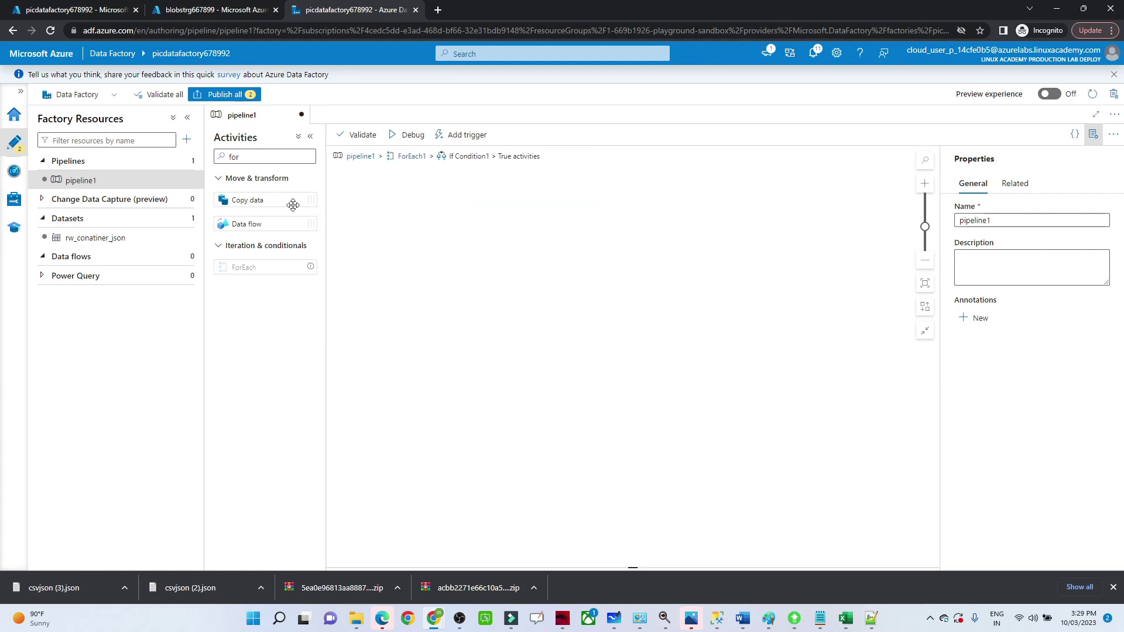
{"action": "left_click_drag", "start_coordinate": [237, 201], "coordinate": [495, 216]}
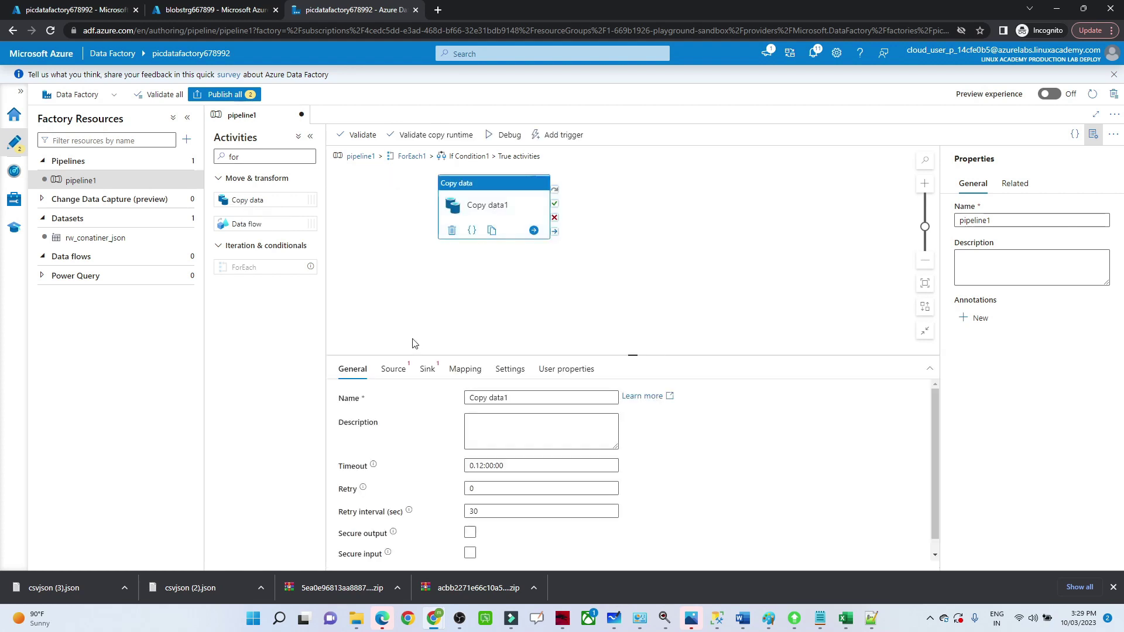
Create a new source dataset for Copy data1 on Azure Blob Storage in JSON format
{"action": "left_click", "coordinate": [390, 373]}
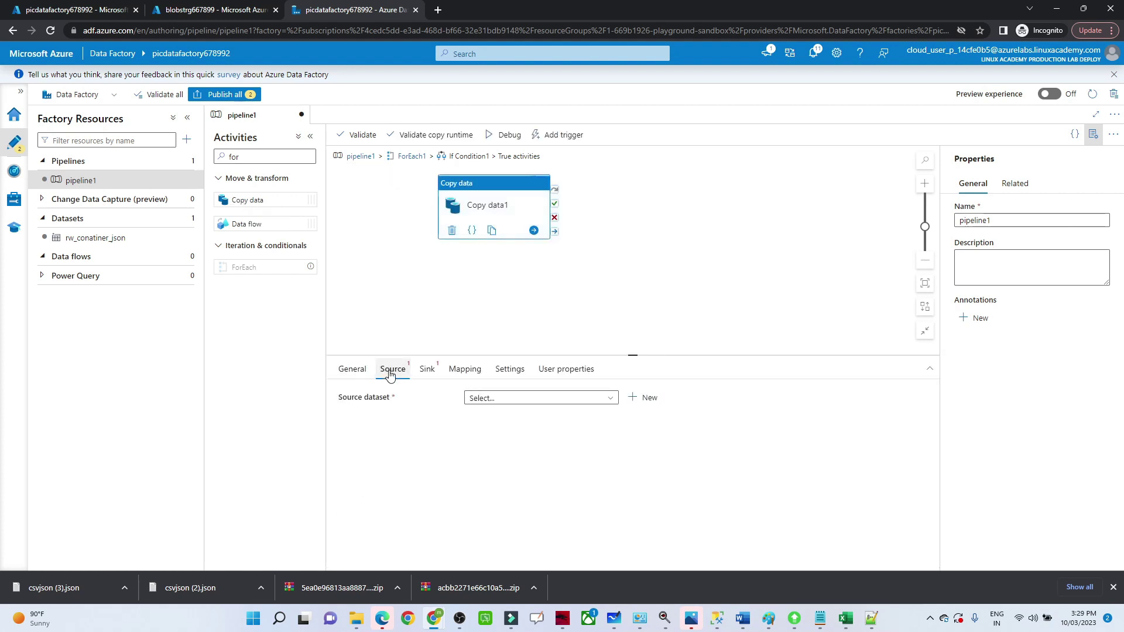
{"action": "left_click", "coordinate": [643, 401]}
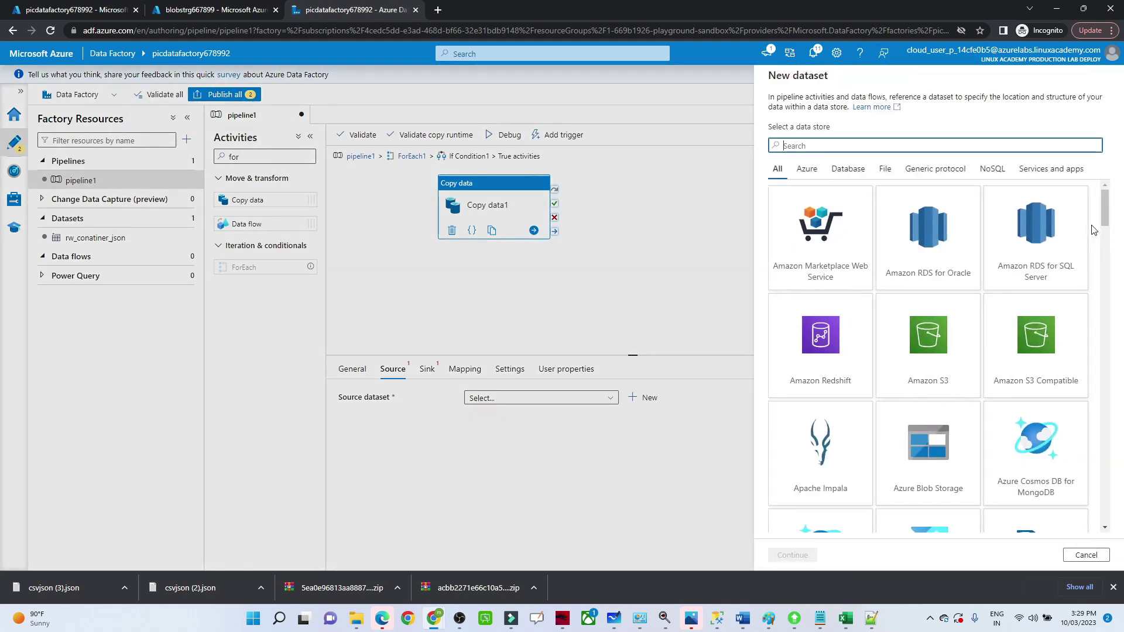
{"action": "left_click", "coordinate": [950, 483]}
{"action": "left_click", "coordinate": [808, 555]}
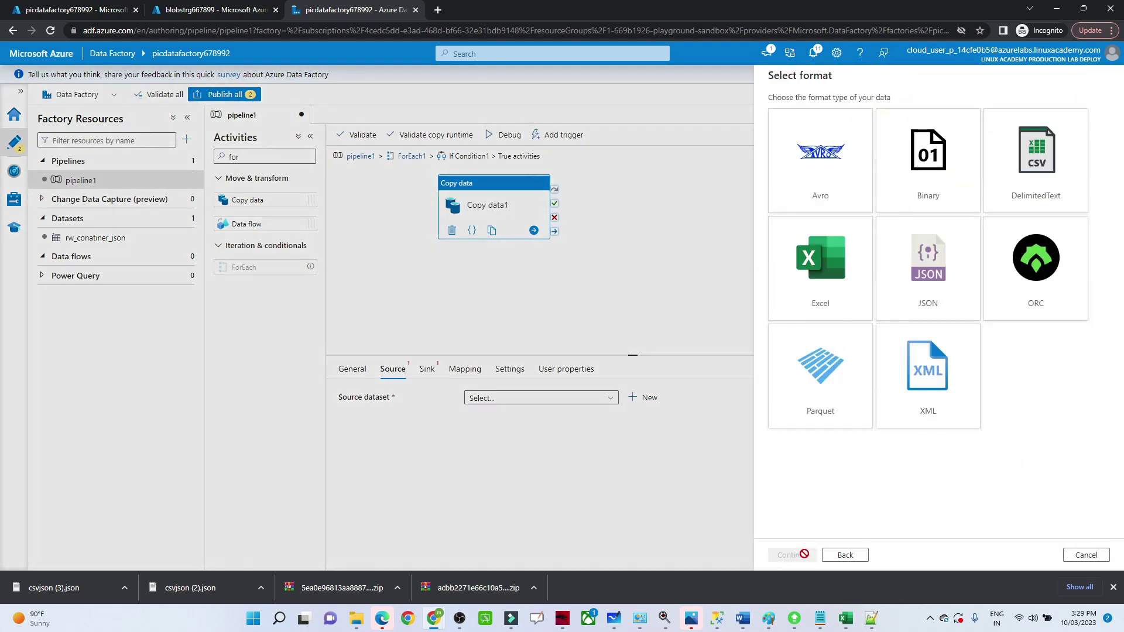
{"action": "left_click", "coordinate": [928, 264]}
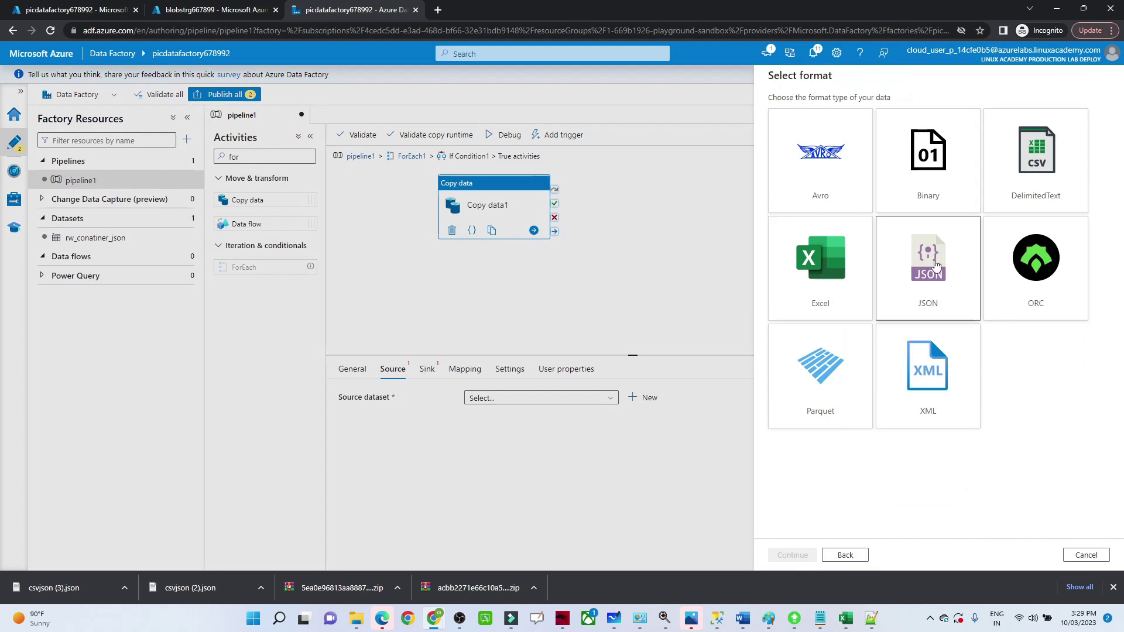
{"action": "left_click", "coordinate": [808, 555]}
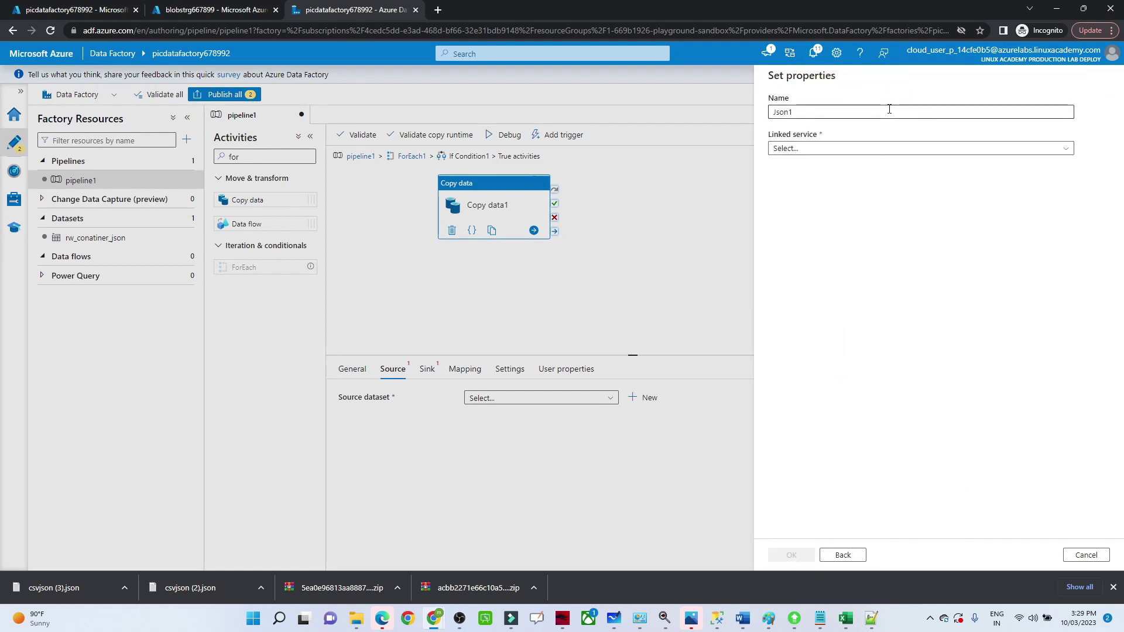
Link Copy data1's source dataset to AzureBlobStorage2 and set its file path to employee.json in raw-container
{"action": "left_click", "coordinate": [819, 151]}
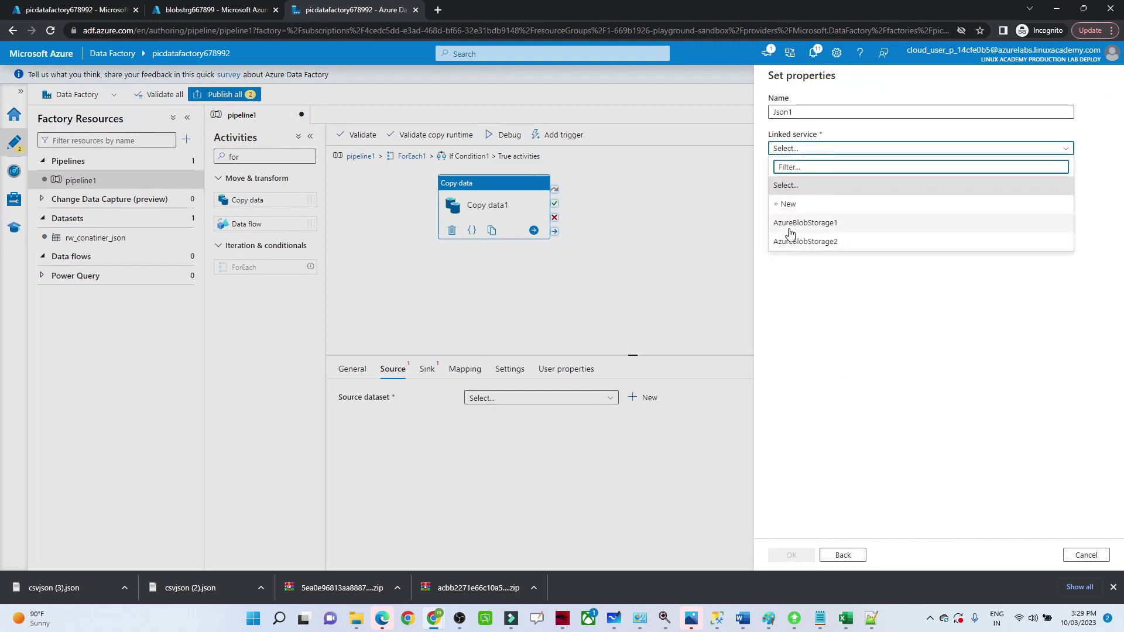
{"action": "left_click", "coordinate": [805, 241]}
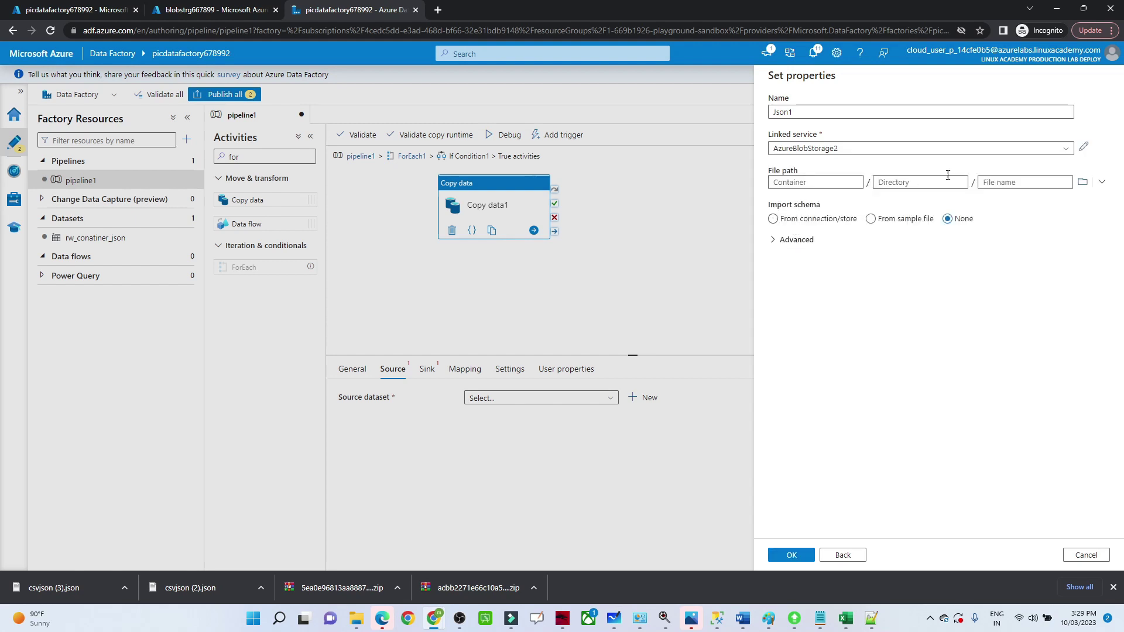
{"action": "left_click", "coordinate": [1082, 183]}
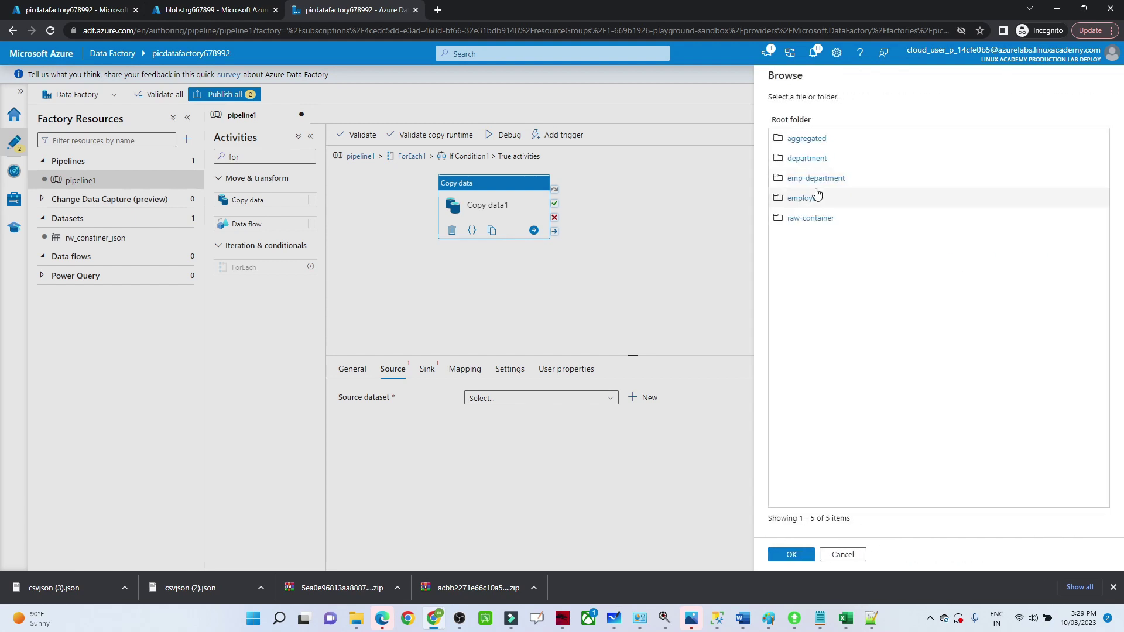
{"action": "left_click", "coordinate": [810, 218]}
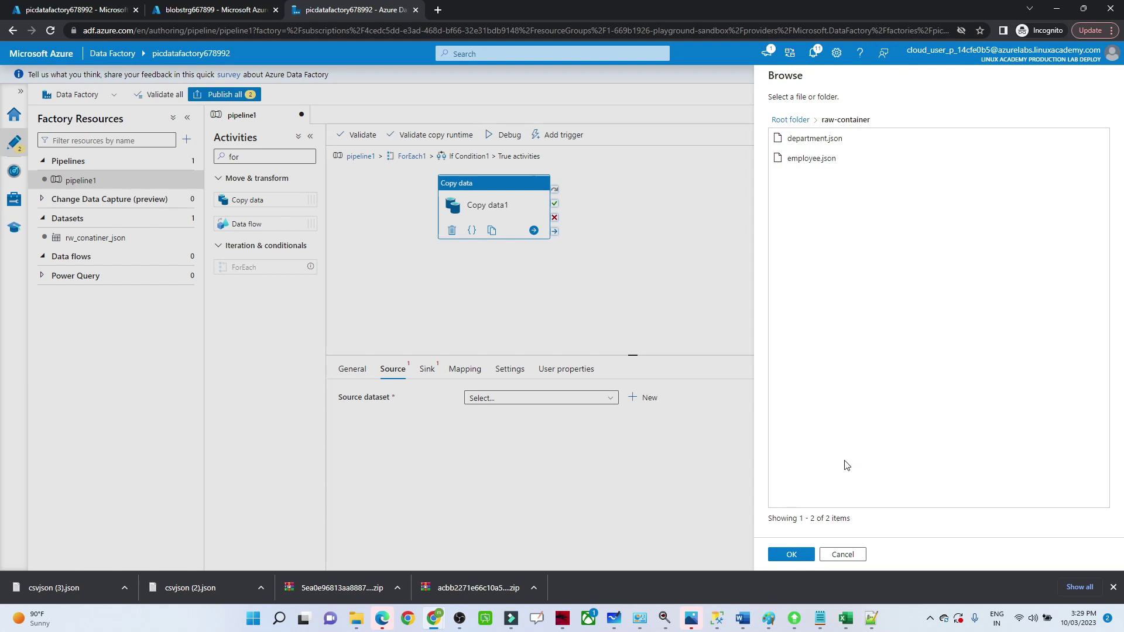
{"action": "left_click", "coordinate": [778, 561]}
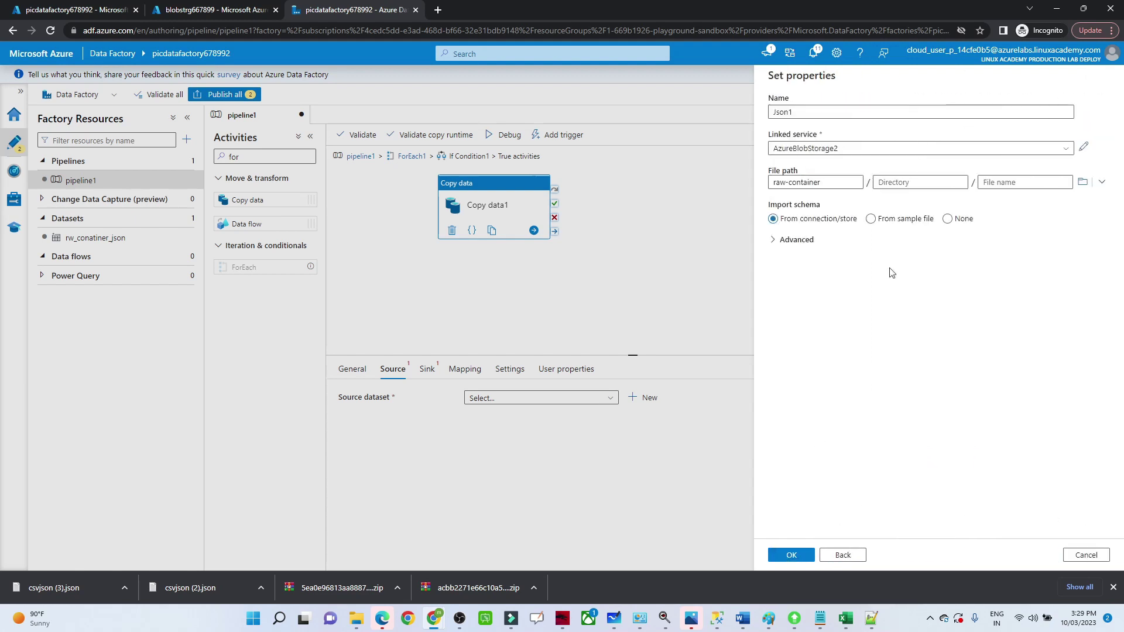
{"action": "left_click", "coordinate": [989, 180]}
{"action": "type", "text": "employee.json"}
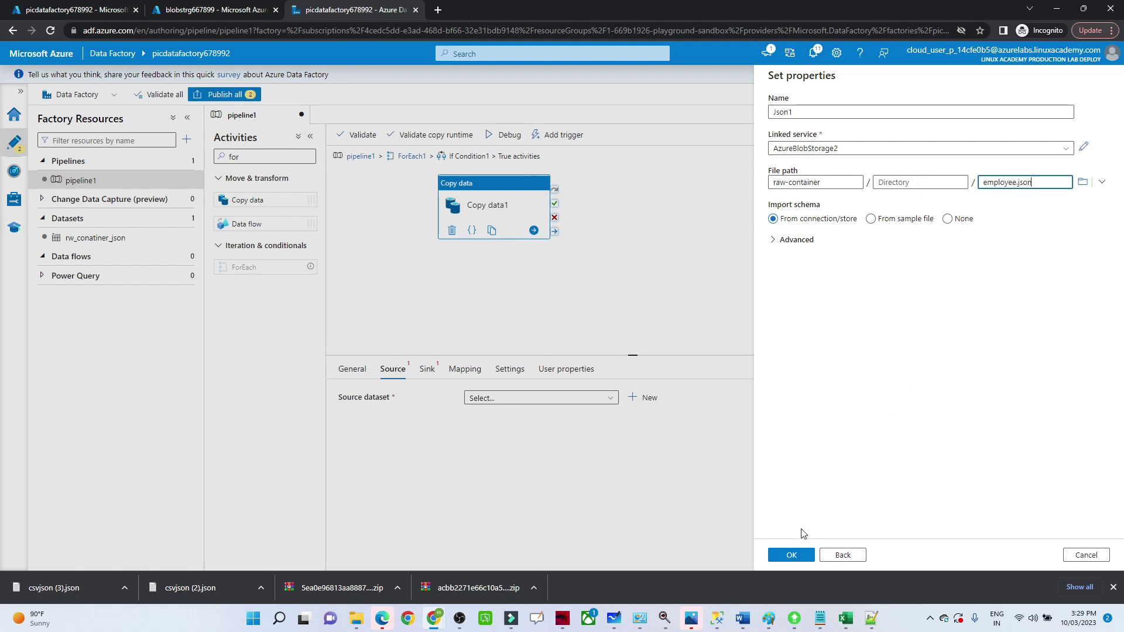
{"action": "left_click", "coordinate": [792, 554]}
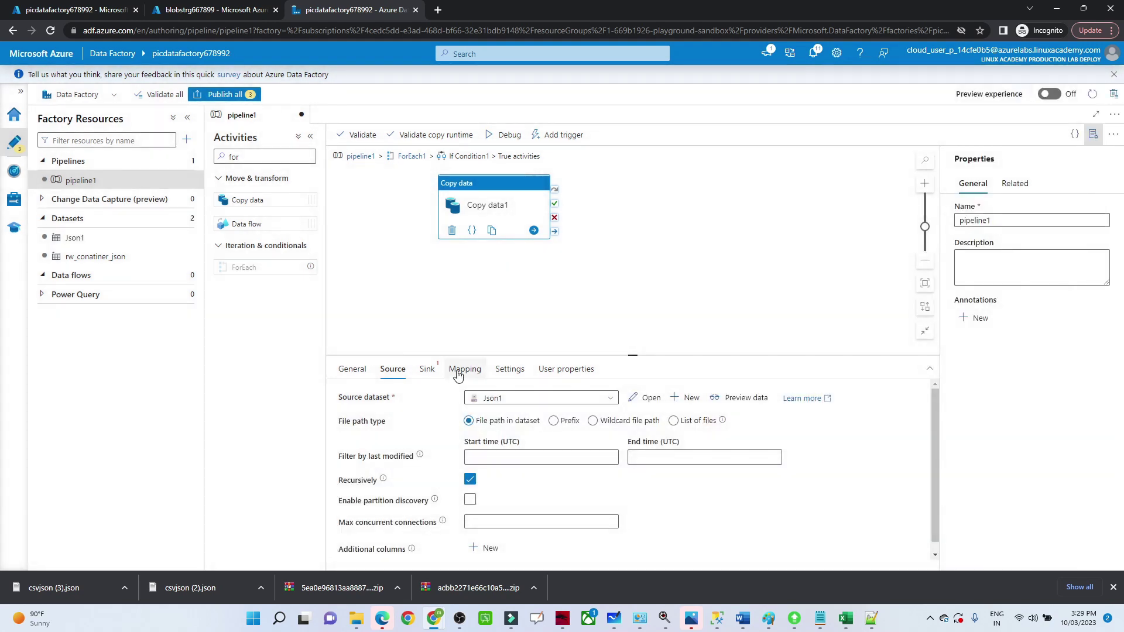
Create a new sink dataset for Copy data1 on Azure Blob Storage in DelimitedText format
{"action": "left_click", "coordinate": [429, 376]}
{"action": "left_click", "coordinate": [647, 400]}
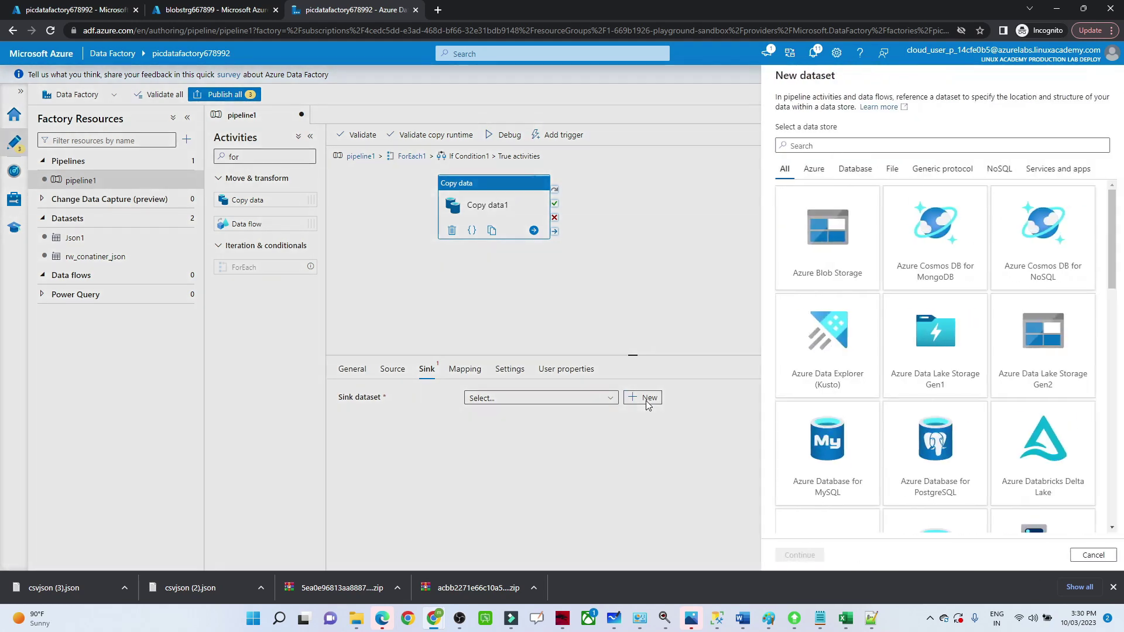
{"action": "left_click", "coordinate": [825, 240]}
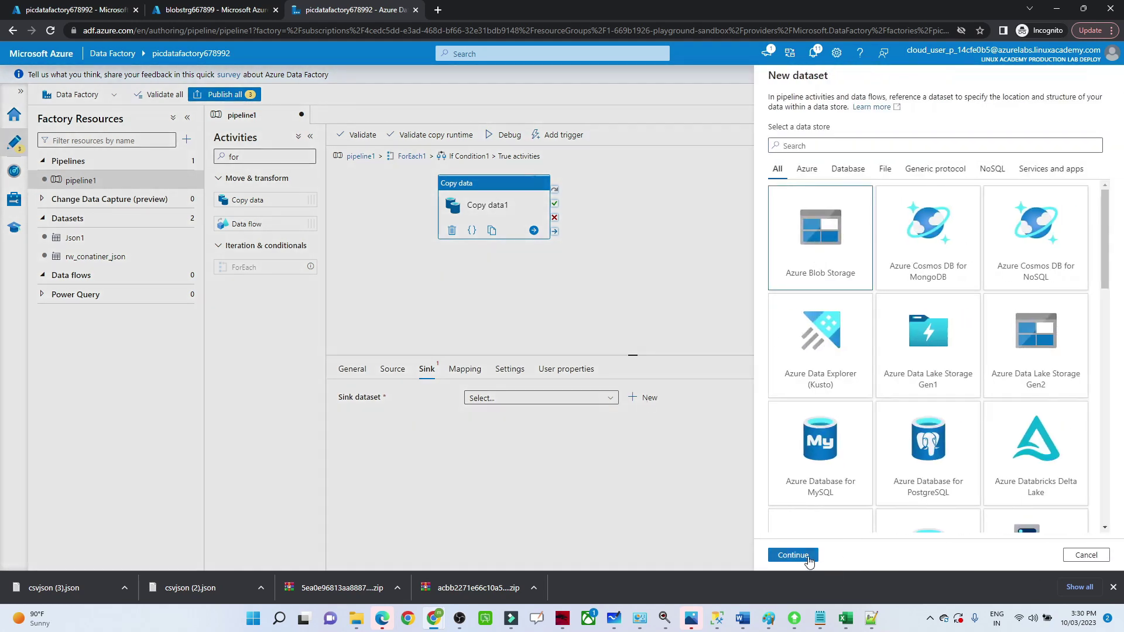
{"action": "left_click", "coordinate": [808, 561]}
{"action": "left_click", "coordinate": [1042, 193]}
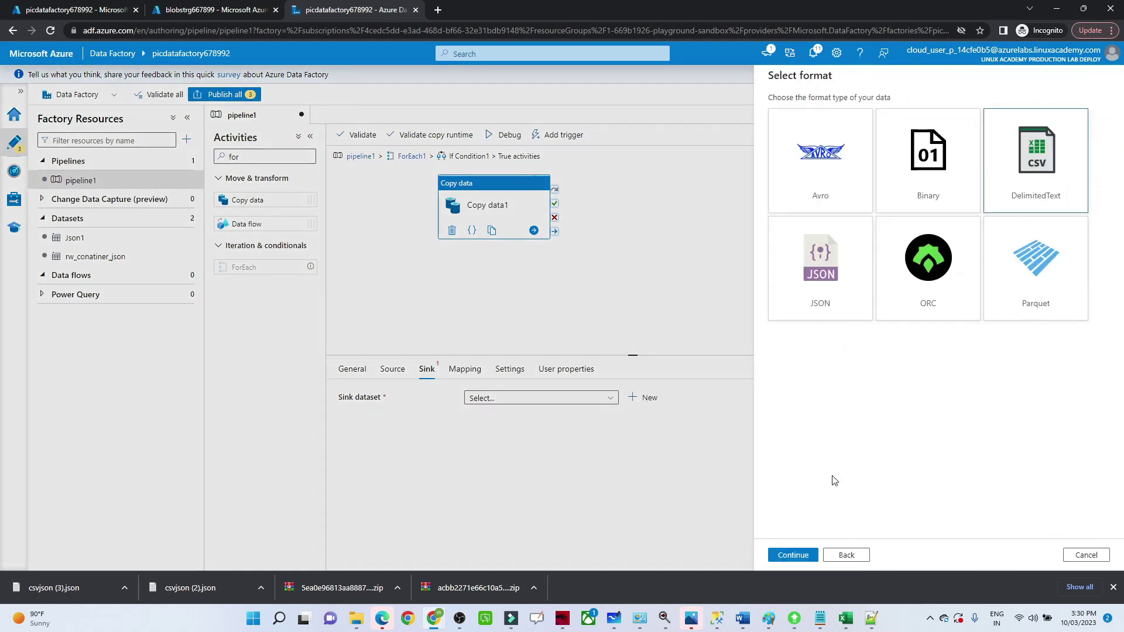
{"action": "left_click", "coordinate": [793, 555]}
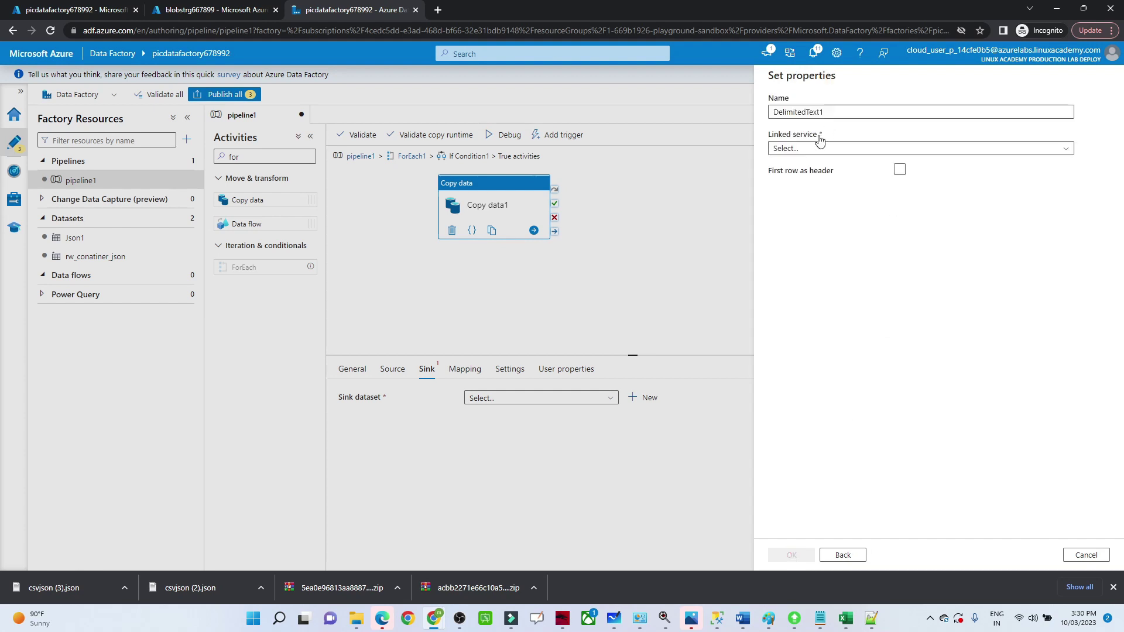
Link the sink dataset to AzureBlobStorage2, target the employee container and treat the first row as header
{"action": "left_click", "coordinate": [810, 150]}
{"action": "left_click", "coordinate": [777, 242]}
{"action": "left_click", "coordinate": [1078, 181]}
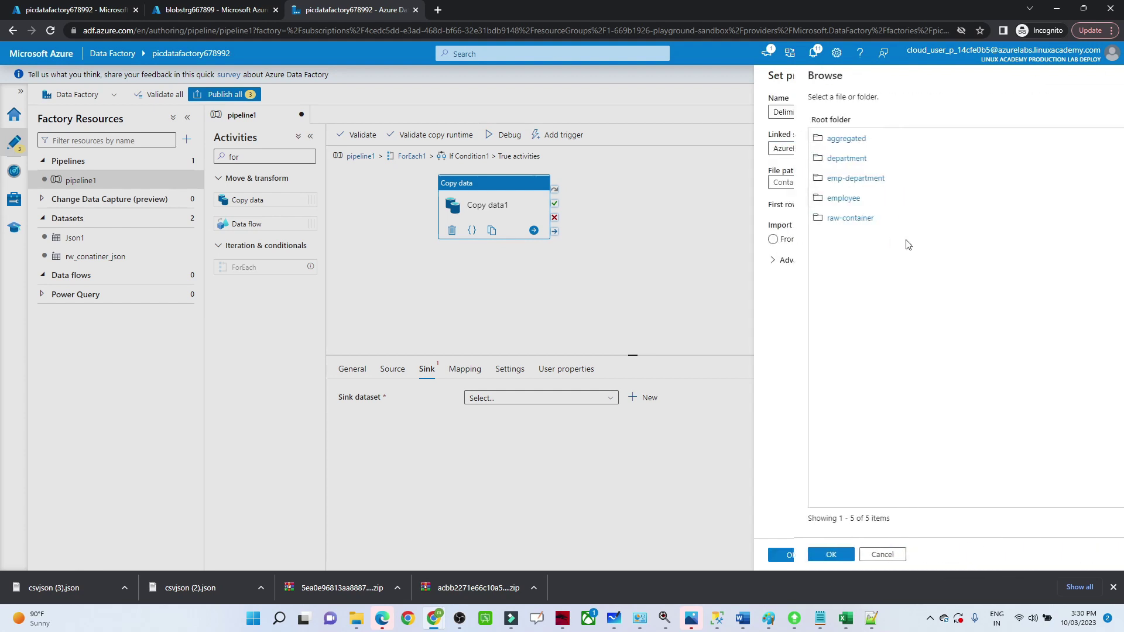
{"action": "left_click", "coordinate": [812, 198]}
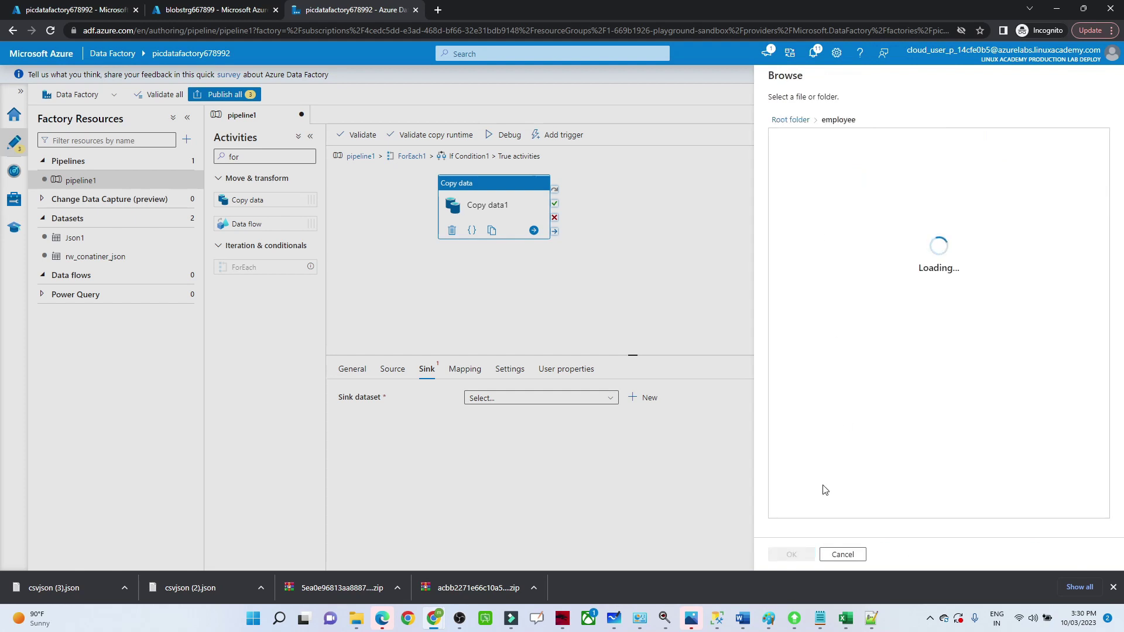
{"action": "left_click", "coordinate": [791, 554]}
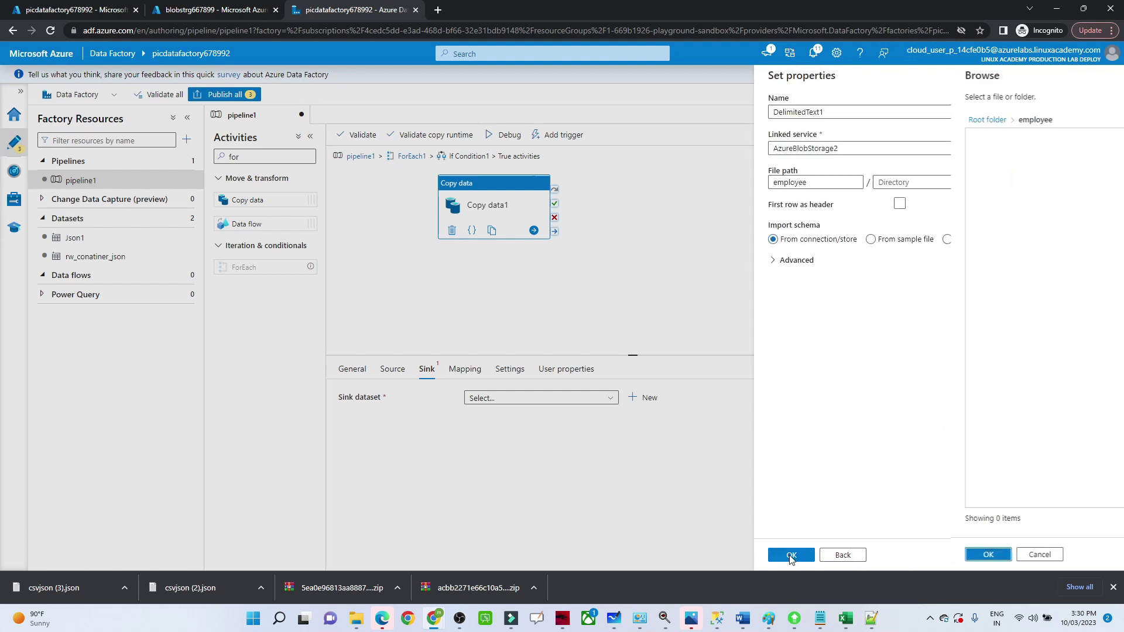
{"action": "left_click", "coordinate": [899, 203]}
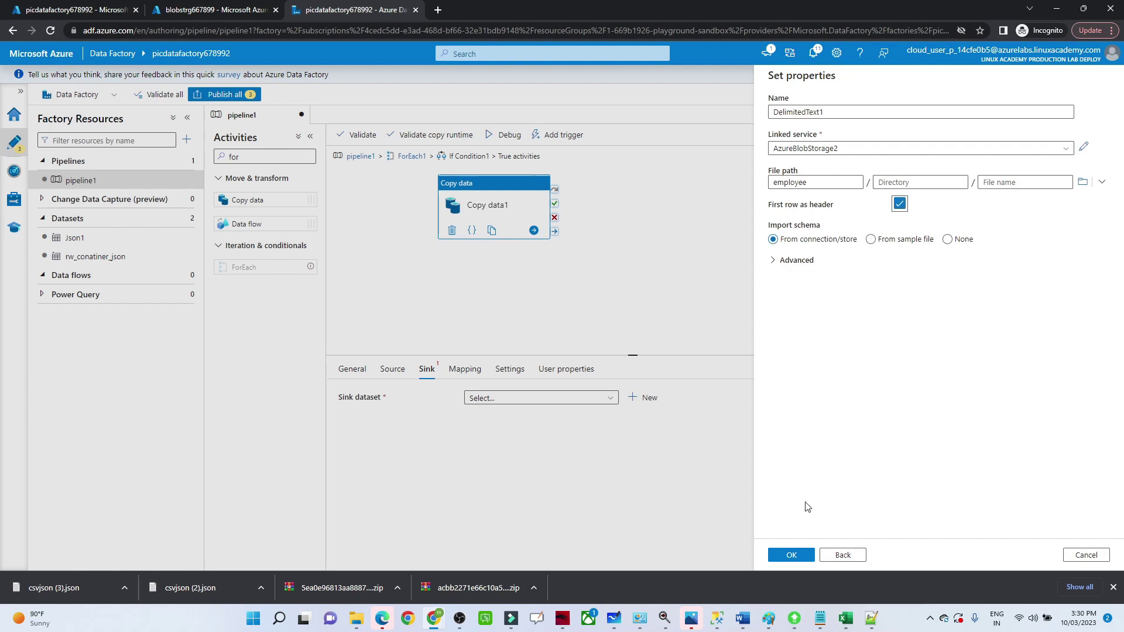
{"action": "left_click", "coordinate": [789, 555]}
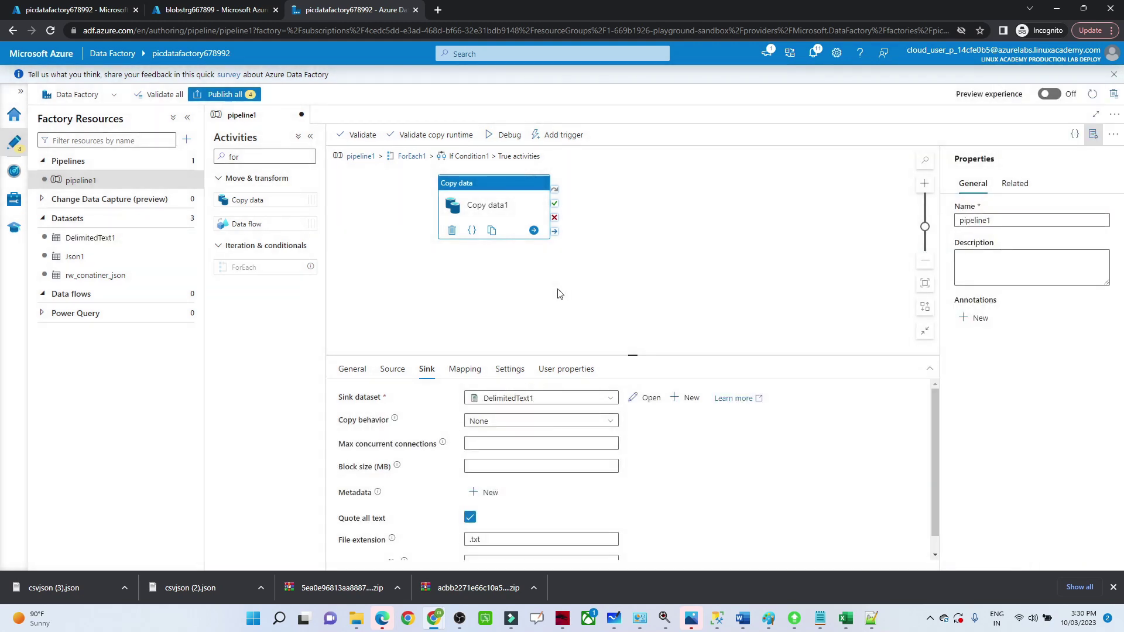
Add a Copy data activity to the False case of the If Condition inside ForEach1
{"action": "left_click", "coordinate": [409, 156]}
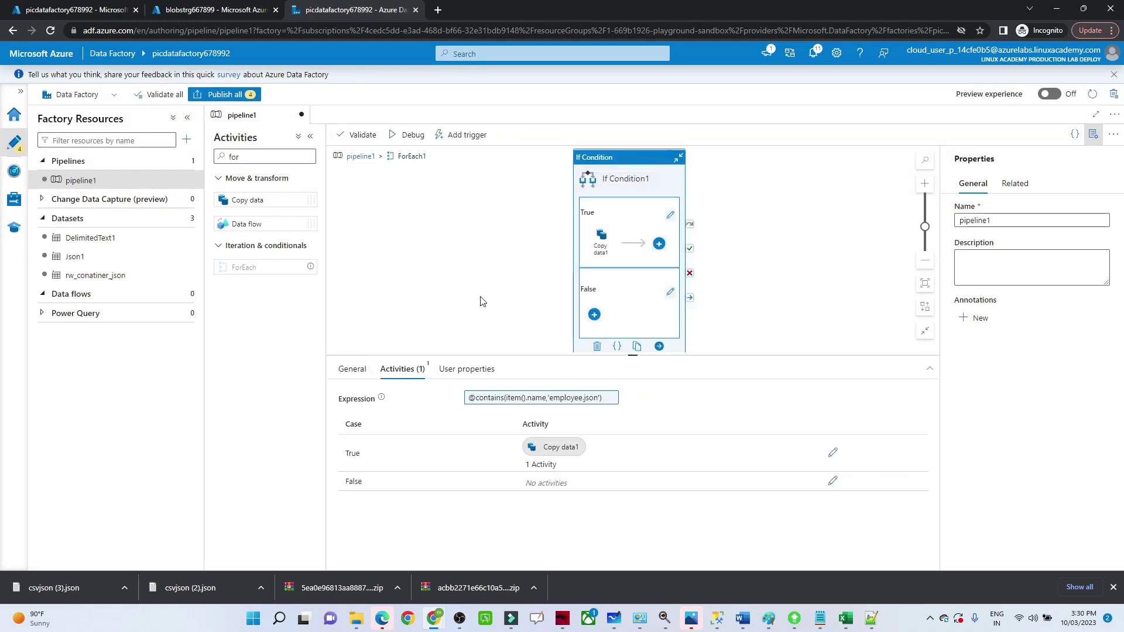
{"action": "left_click", "coordinate": [594, 315]}
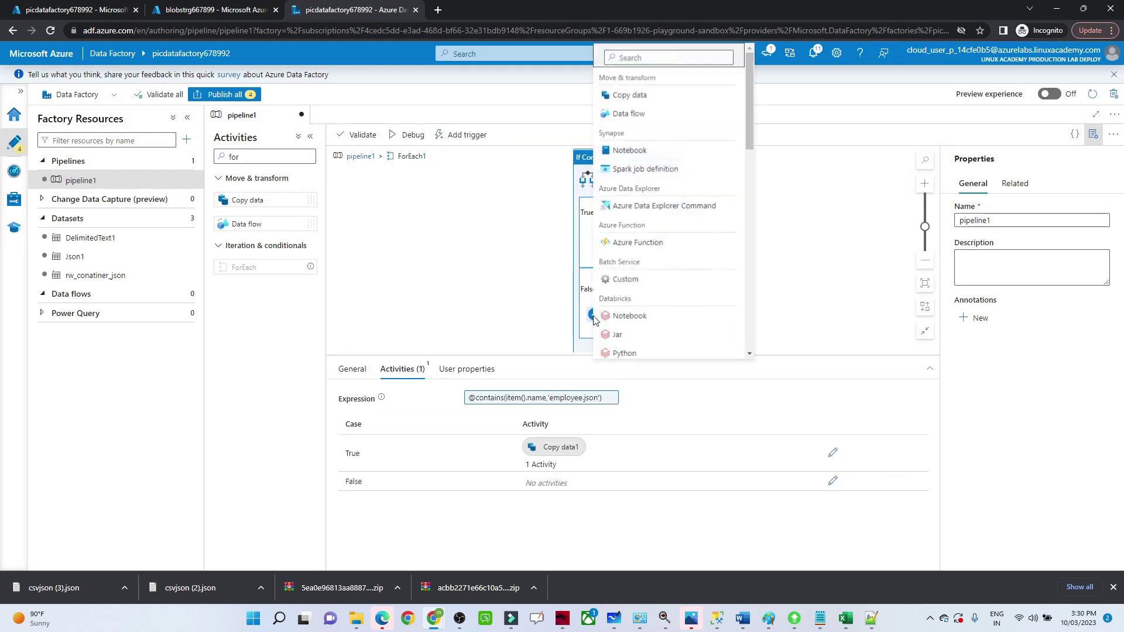
{"action": "left_click", "coordinate": [624, 94]}
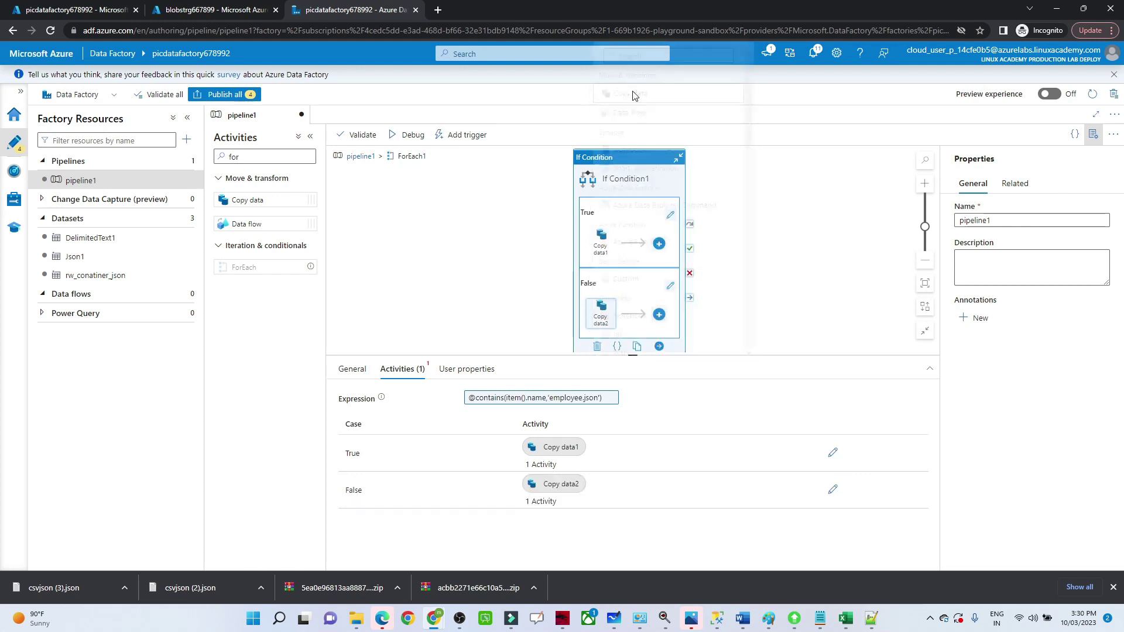
Create a new source dataset for Copy data2 on Azure Blob Storage in JSON format
{"action": "left_click", "coordinate": [606, 311]}
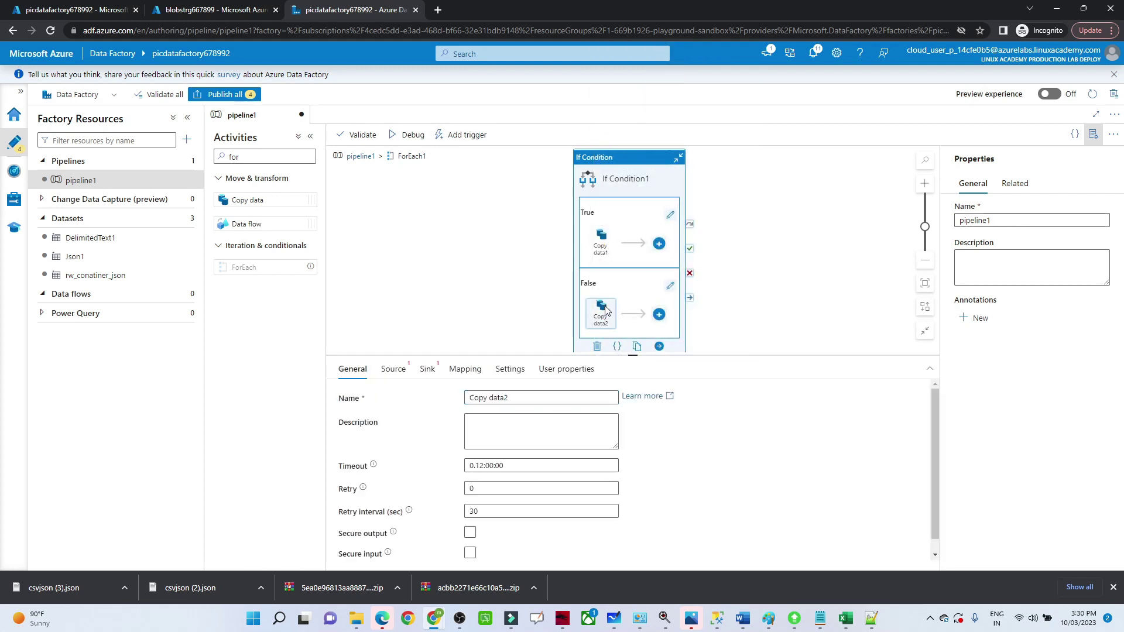
{"action": "left_click", "coordinate": [401, 370]}
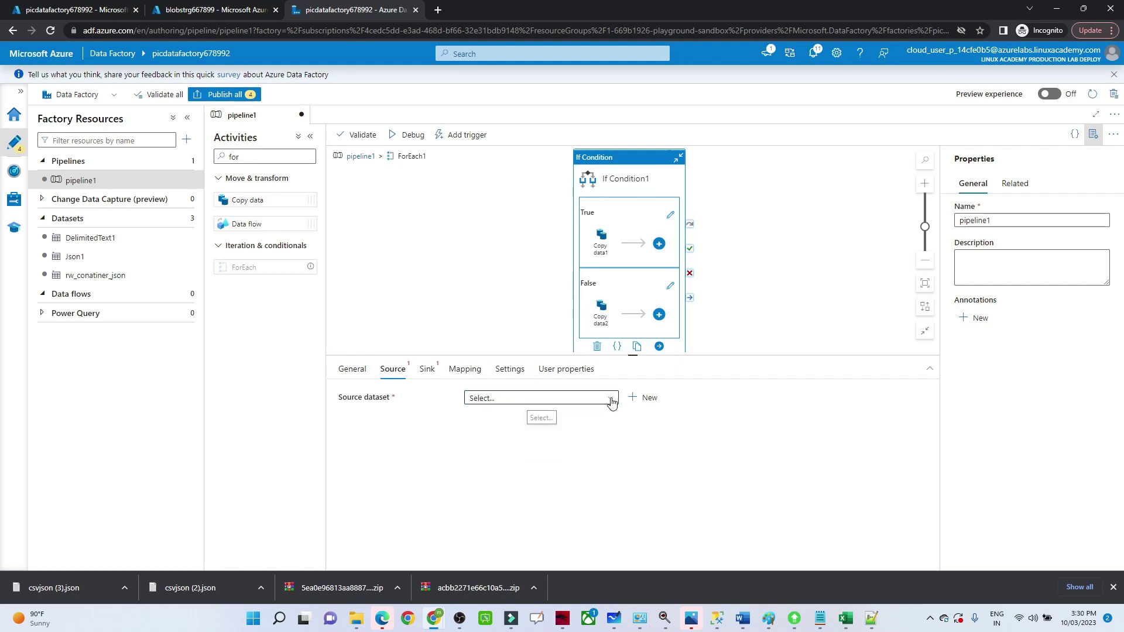
{"action": "left_click", "coordinate": [639, 398]}
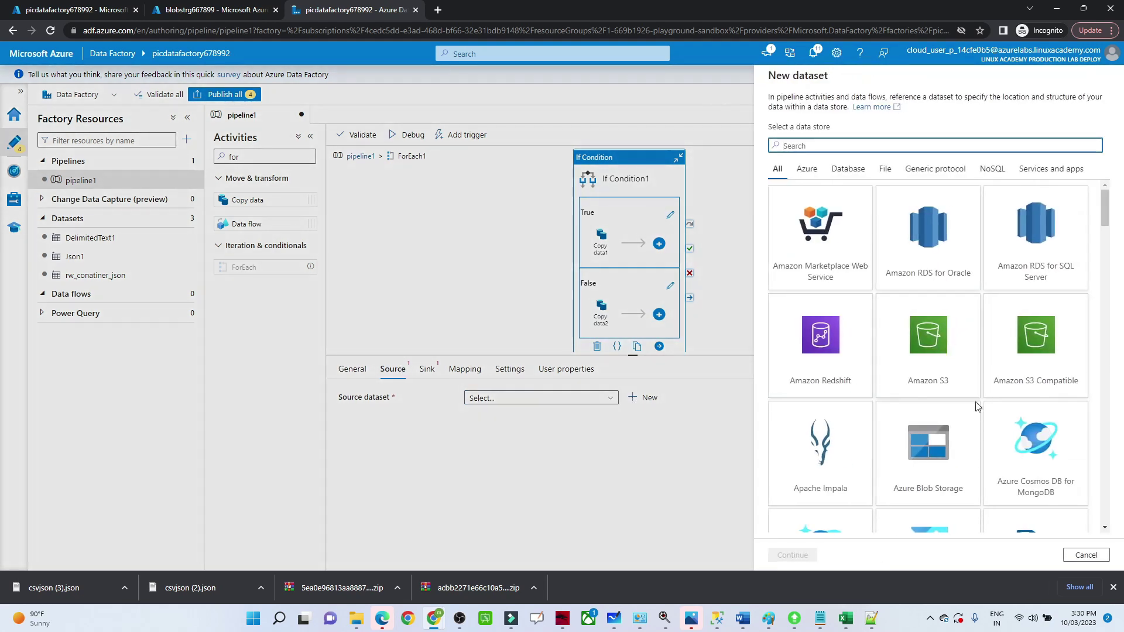
{"action": "left_click", "coordinate": [928, 448]}
{"action": "left_click", "coordinate": [806, 557]}
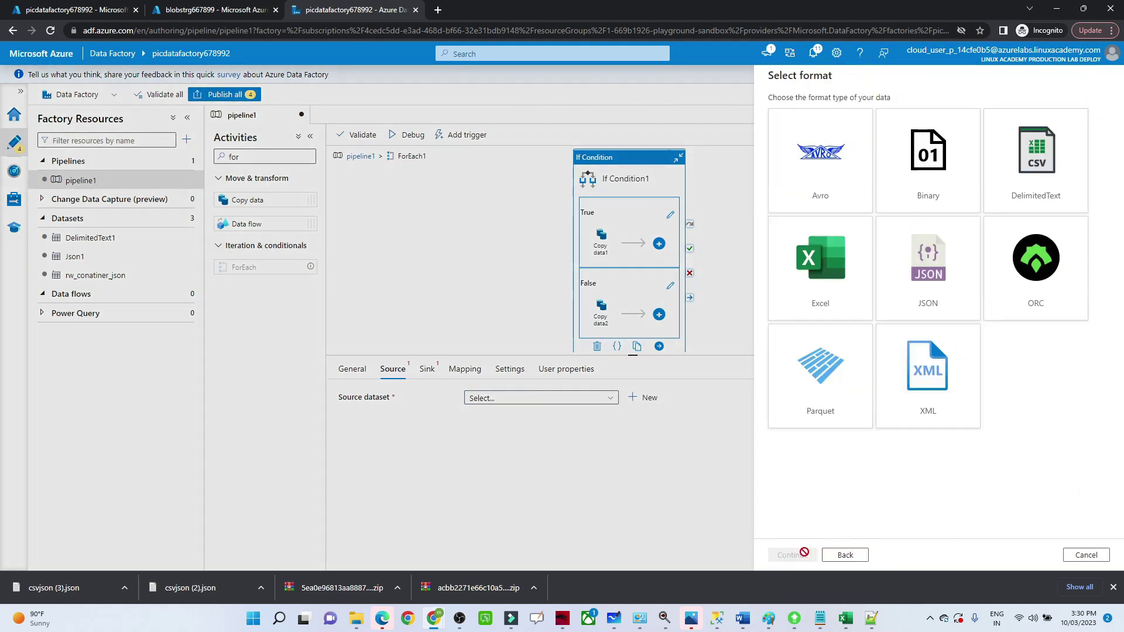
{"action": "left_click", "coordinate": [918, 293]}
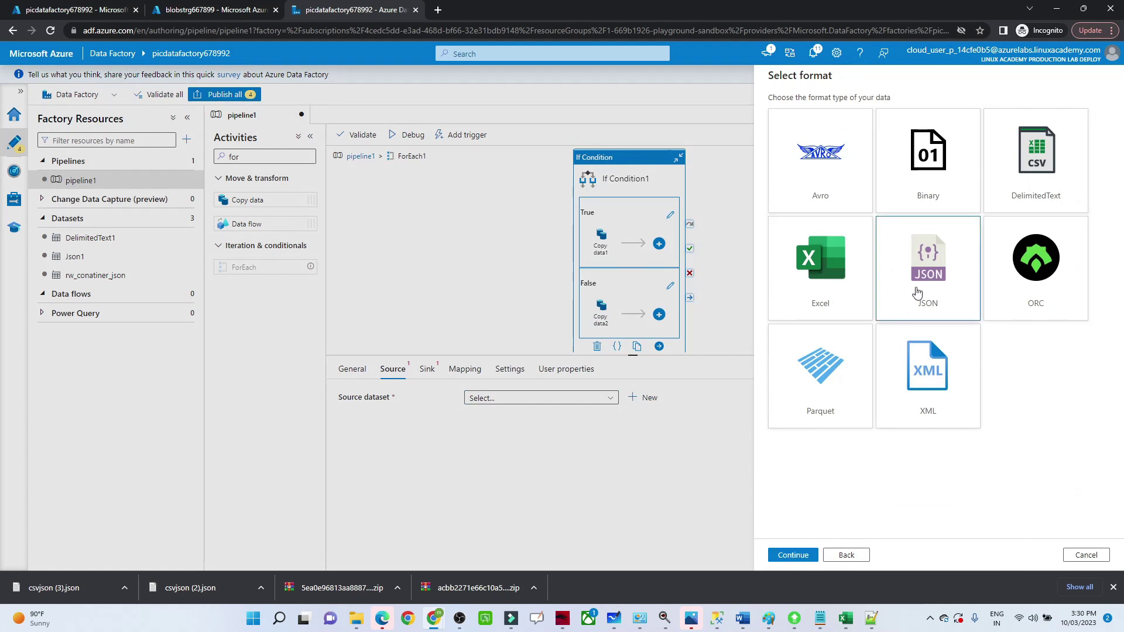
{"action": "left_click", "coordinate": [792, 555]}
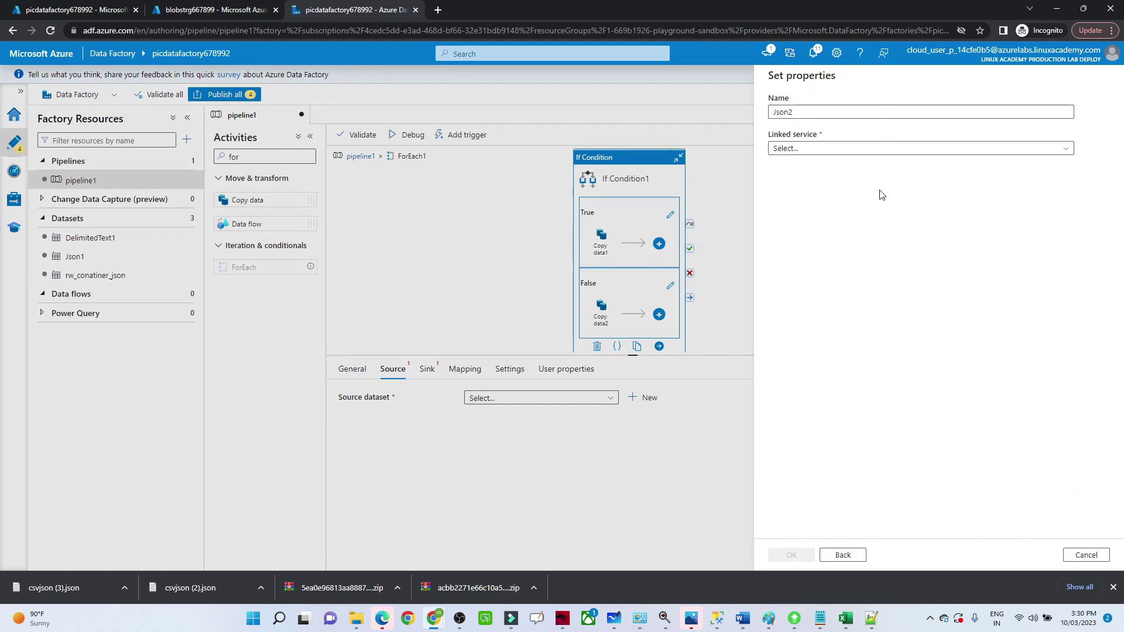
Link the source dataset to AzureBlobStorage2 and point it to department.json in raw-container
{"action": "left_click", "coordinate": [840, 150]}
{"action": "left_click", "coordinate": [792, 242]}
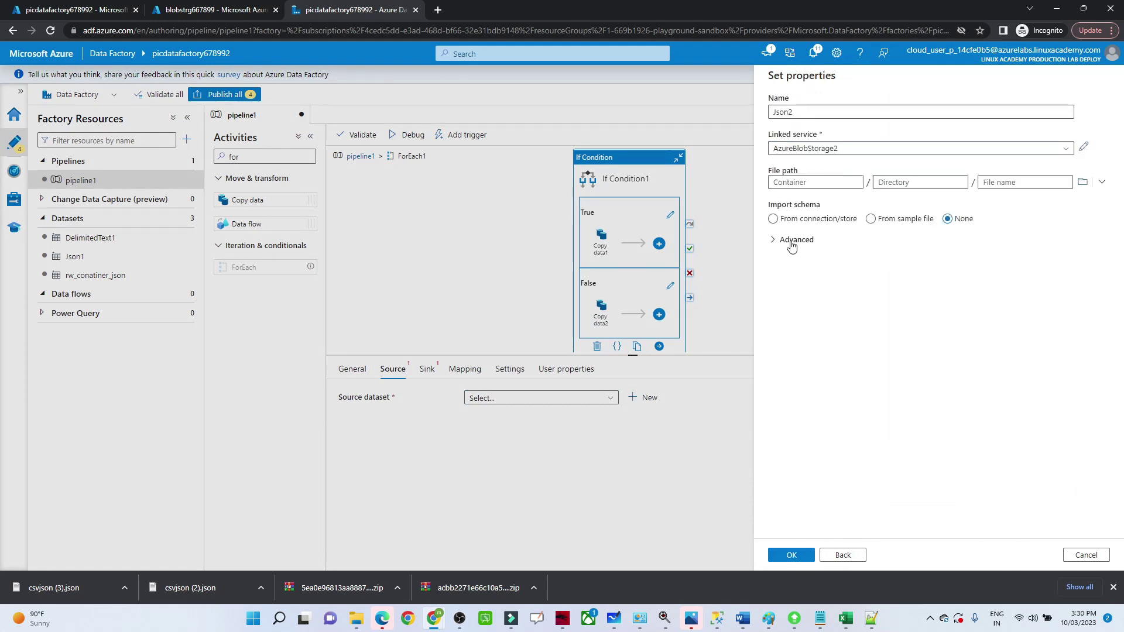
{"action": "left_click", "coordinate": [1082, 184]}
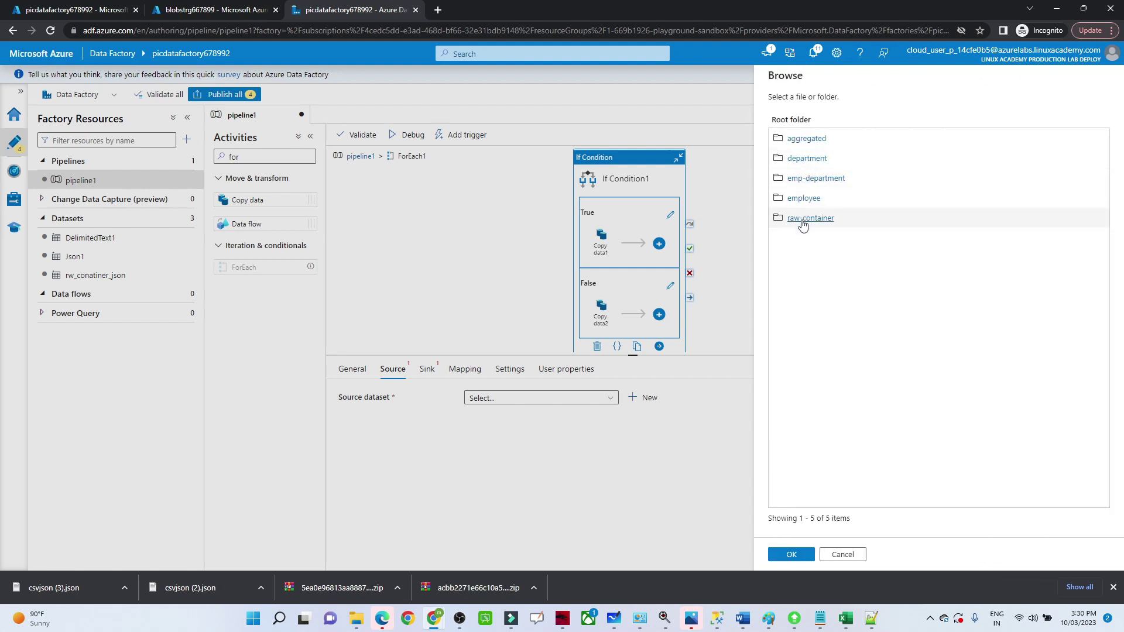
{"action": "left_click", "coordinate": [805, 219]}
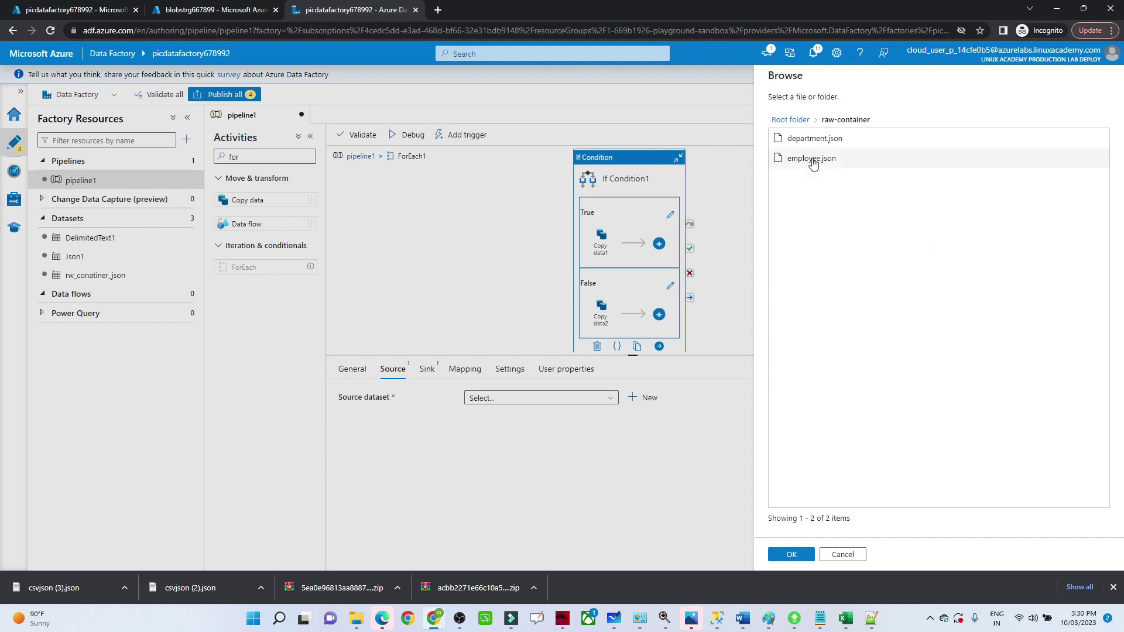
{"action": "left_click", "coordinate": [813, 138]}
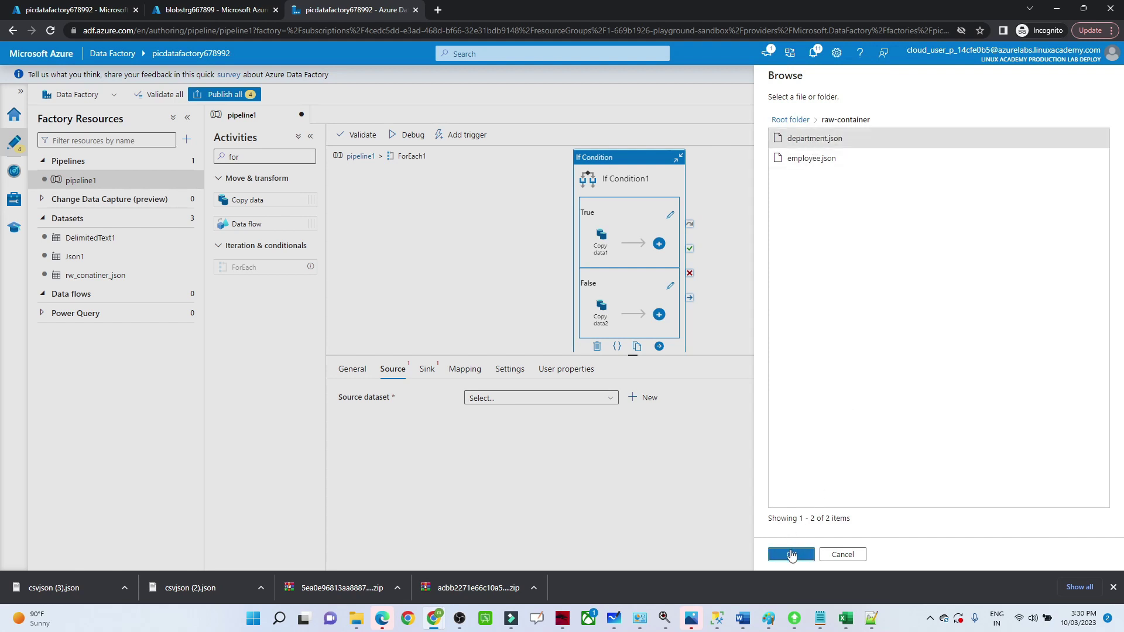
{"action": "left_click", "coordinate": [791, 554]}
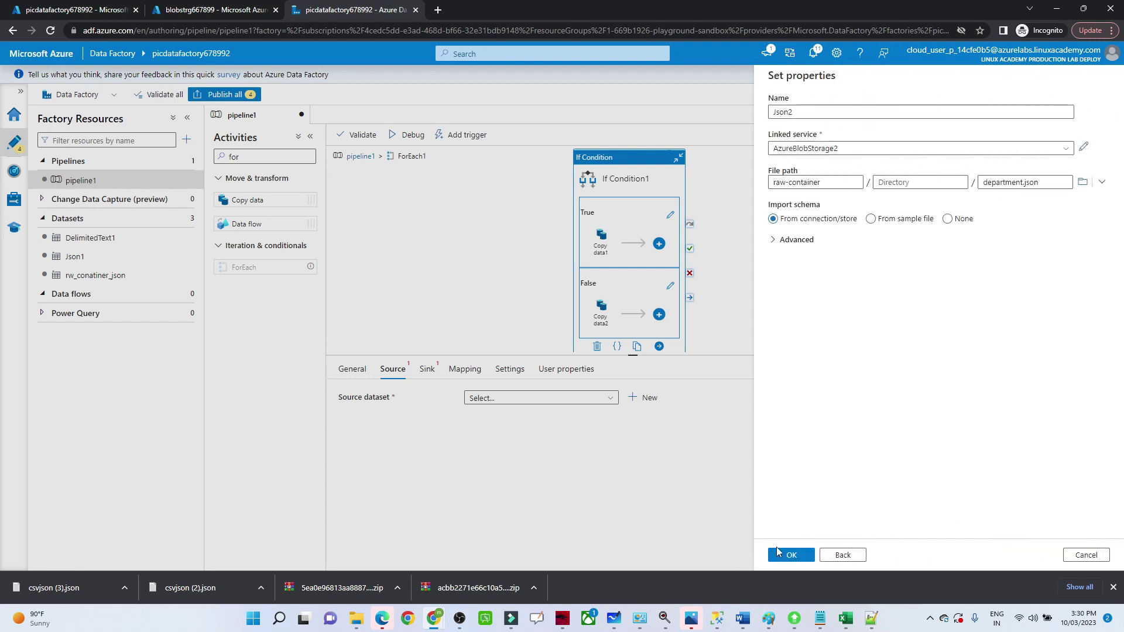
{"action": "left_click", "coordinate": [789, 555]}
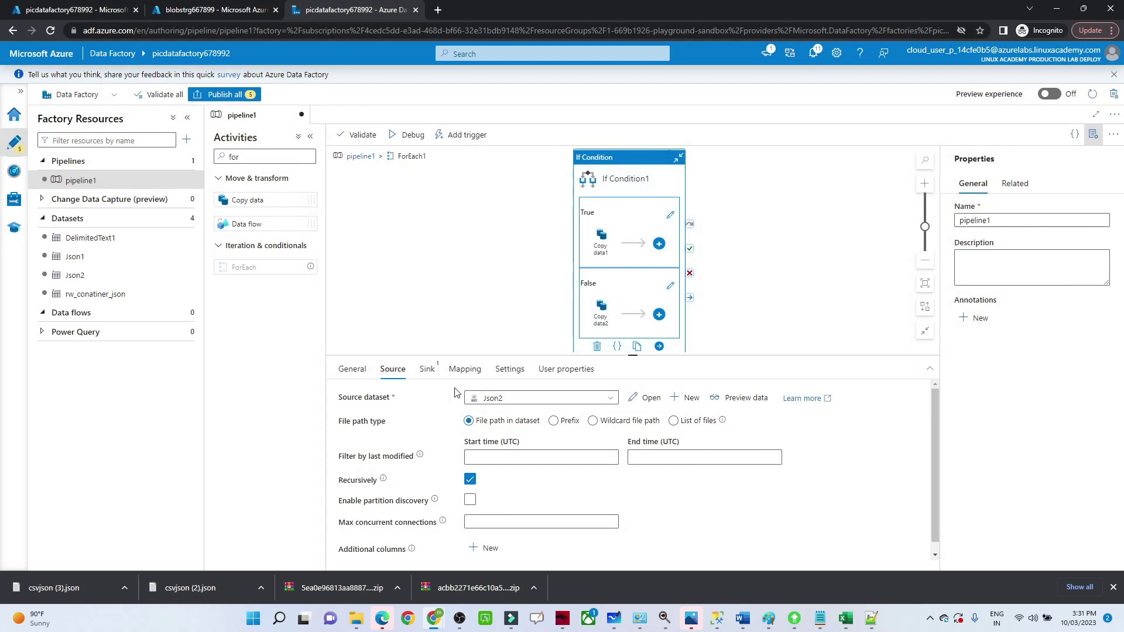
Create a new sink dataset for Copy data2 on Azure Blob Storage in DelimitedText format
{"action": "left_click", "coordinate": [424, 373]}
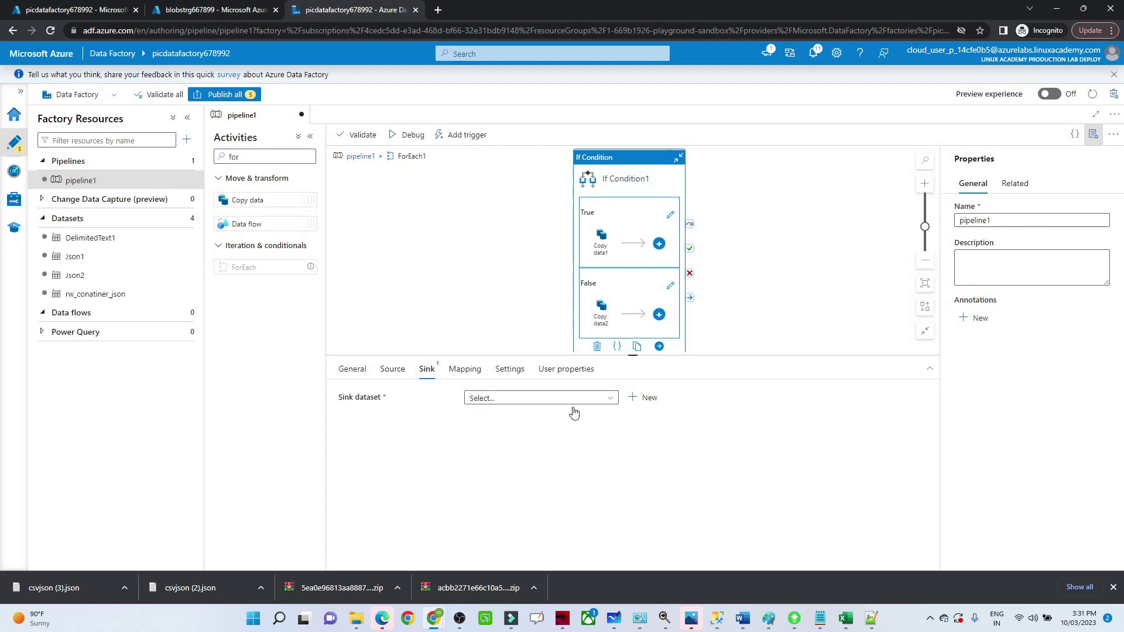
{"action": "left_click", "coordinate": [646, 398]}
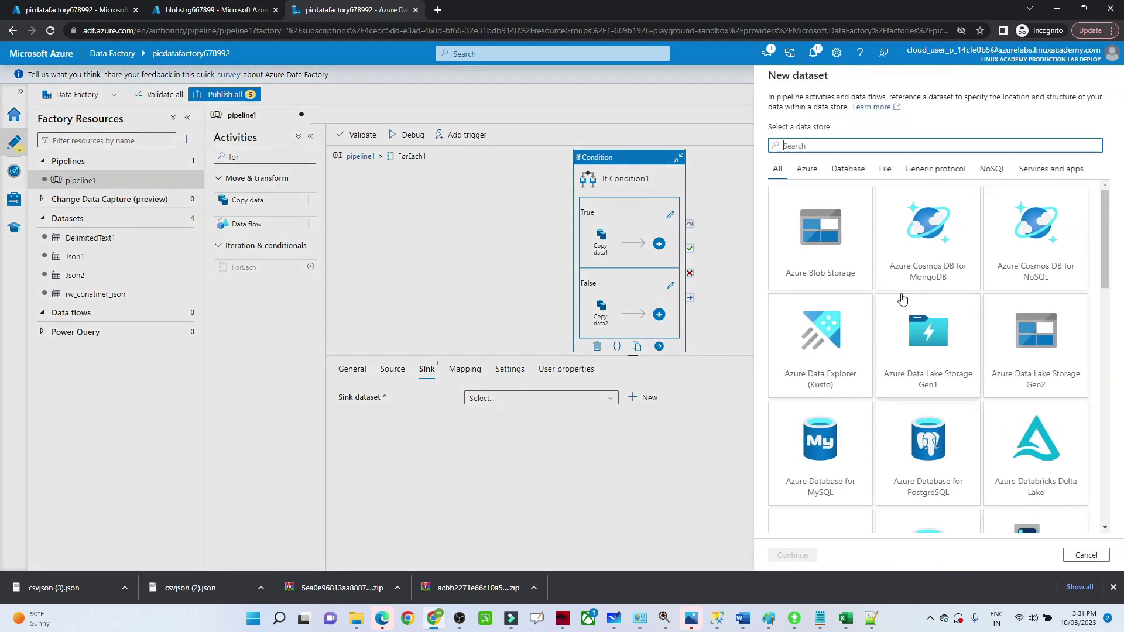
{"action": "left_click", "coordinate": [846, 262]}
{"action": "left_click", "coordinate": [787, 554]}
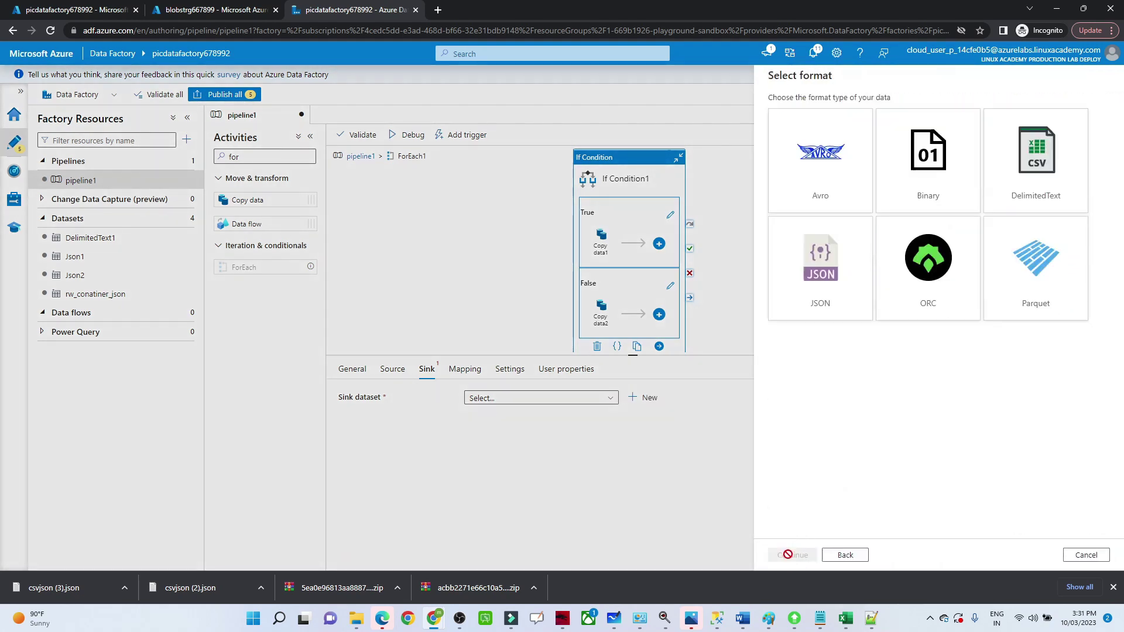
{"action": "left_click", "coordinate": [1028, 189]}
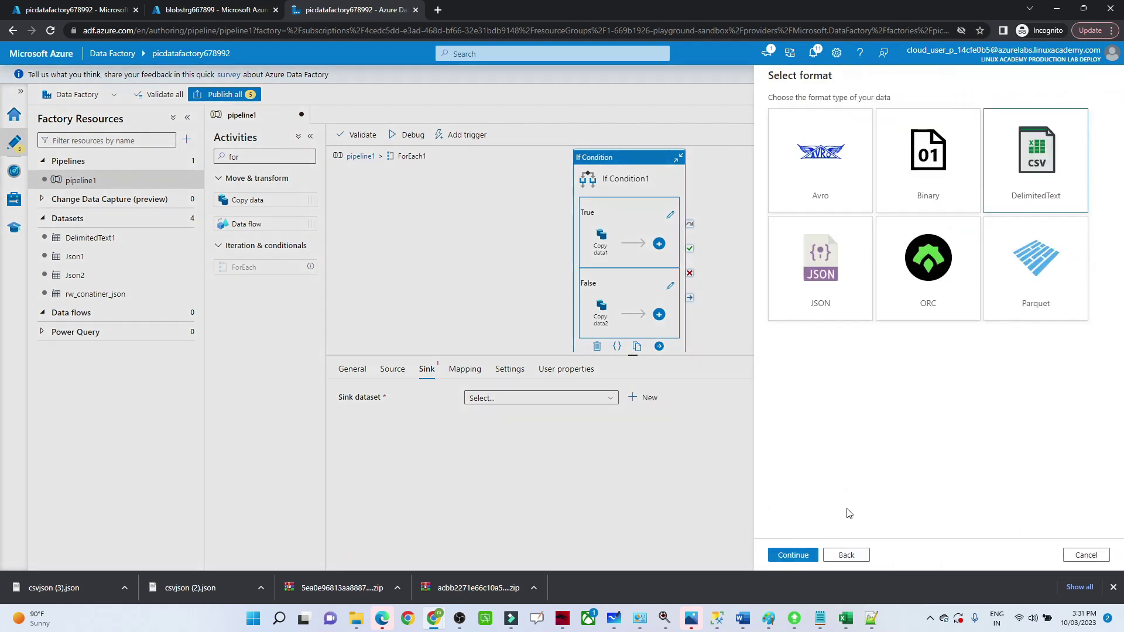
{"action": "left_click", "coordinate": [793, 555]}
Link the new sink dataset to AzureBlobStorage2, target the department container and treat the first row as header
{"action": "left_click", "coordinate": [844, 149]}
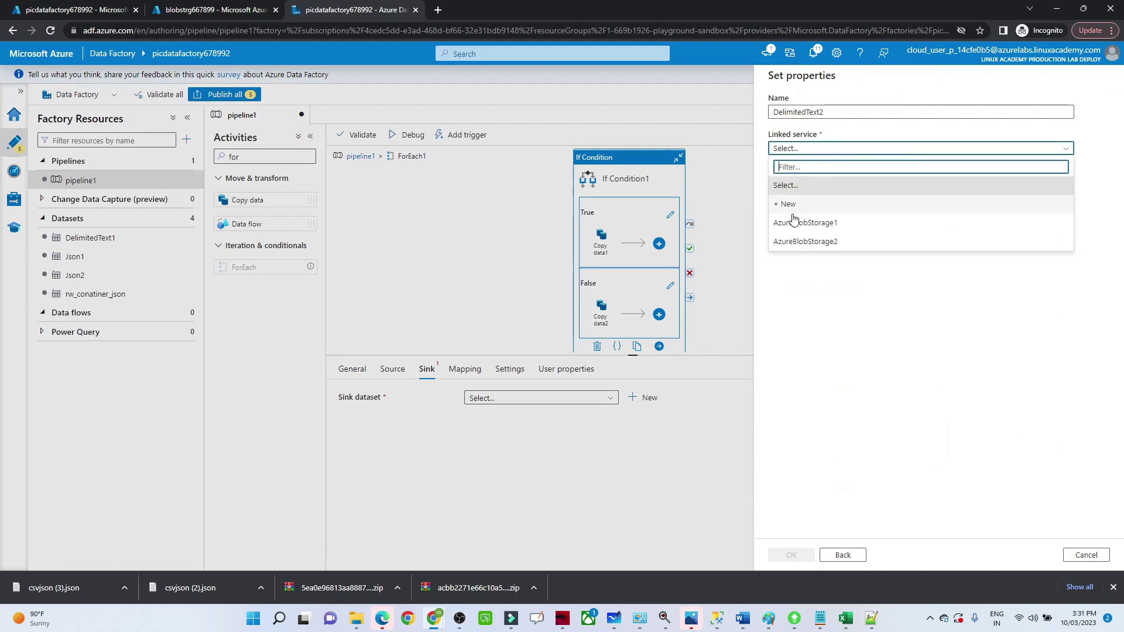
{"action": "left_click", "coordinate": [790, 241]}
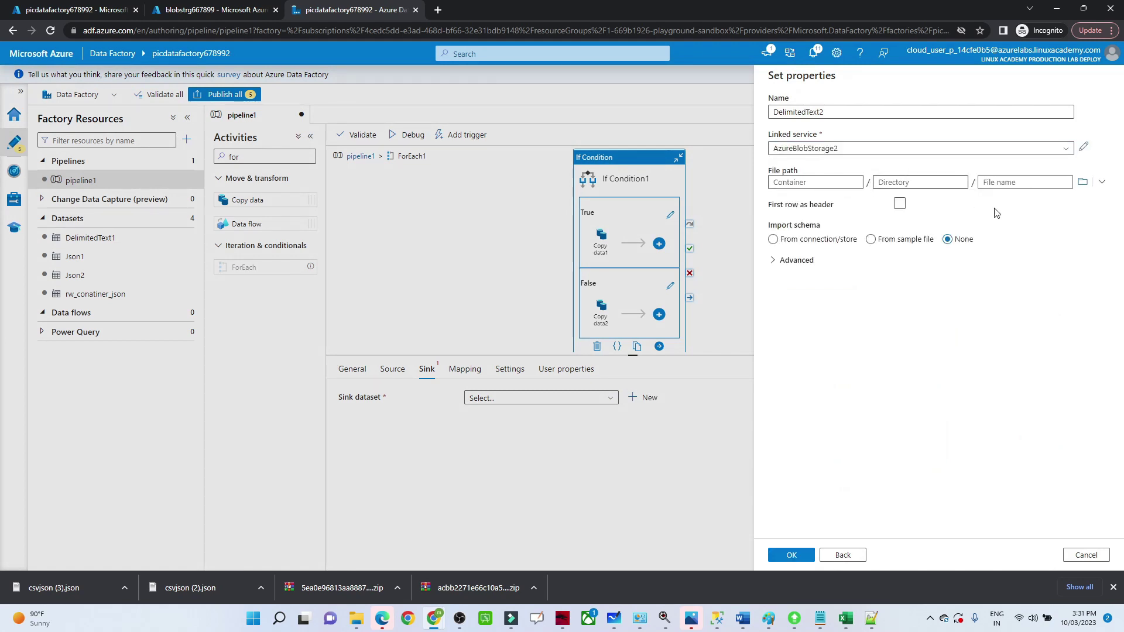
{"action": "left_click", "coordinate": [1083, 182]}
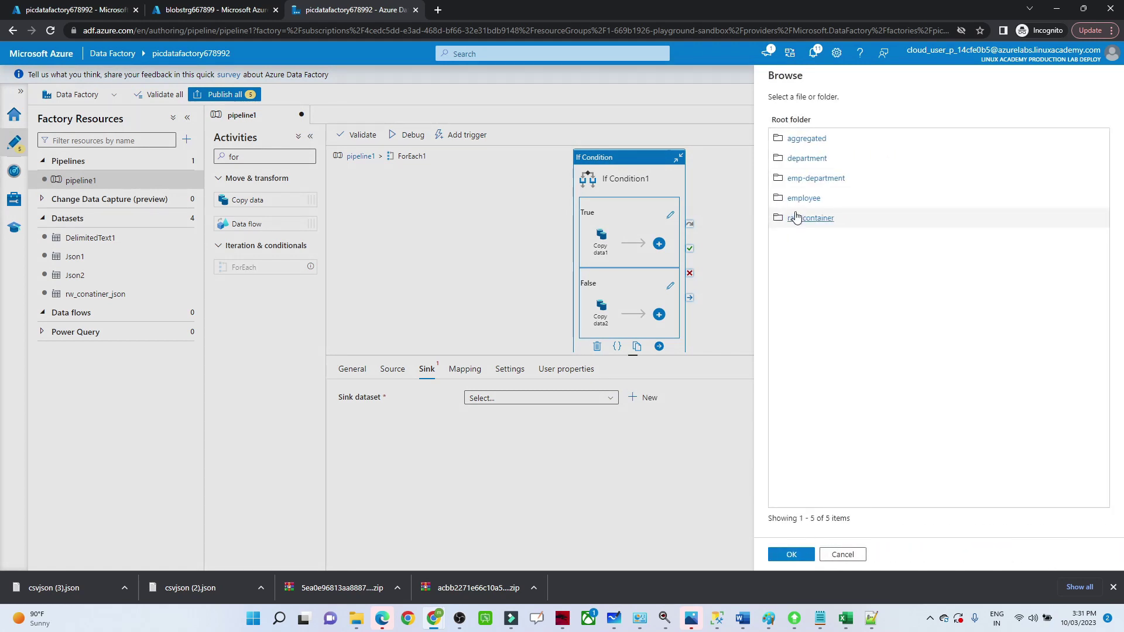
{"action": "left_click", "coordinate": [808, 158]}
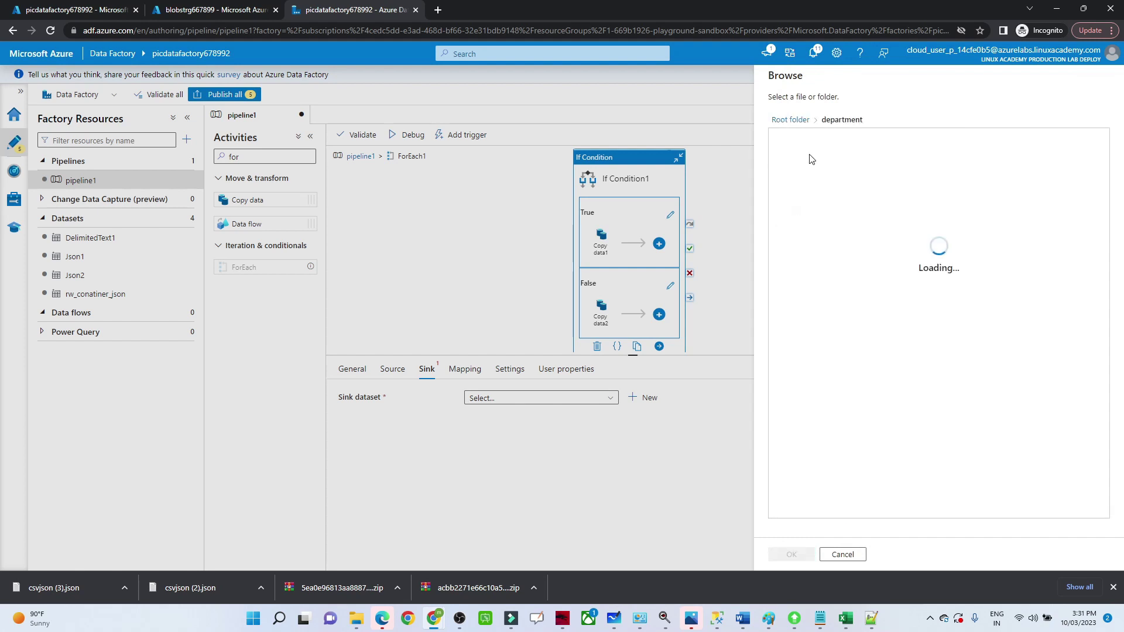
{"action": "left_click", "coordinate": [791, 555]}
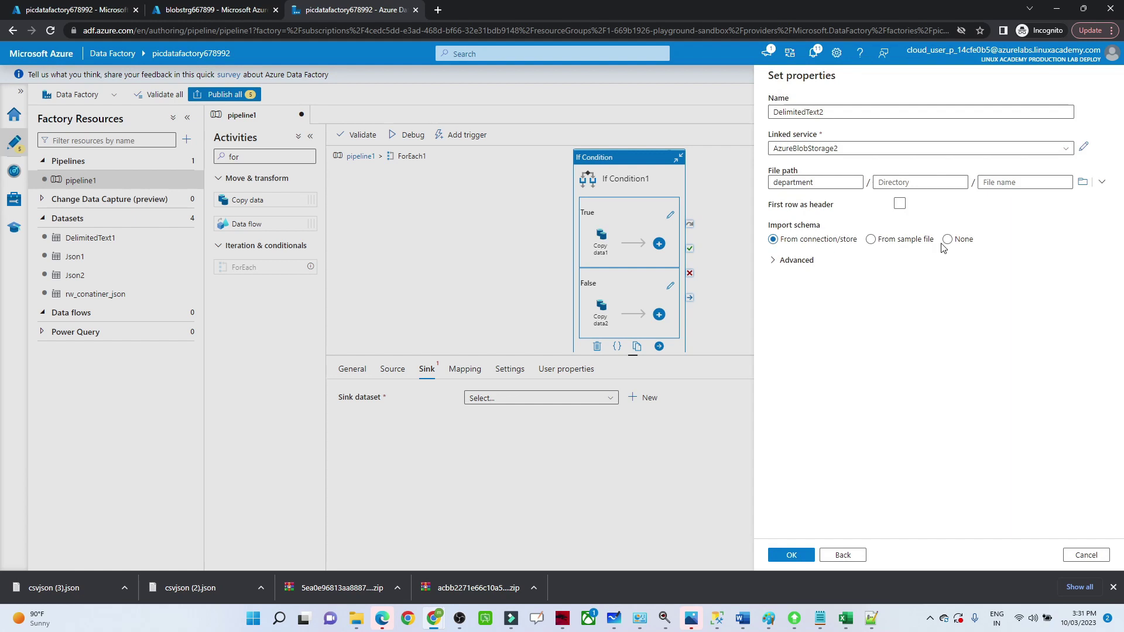
{"action": "left_click", "coordinate": [900, 204]}
{"action": "left_click", "coordinate": [787, 557]}
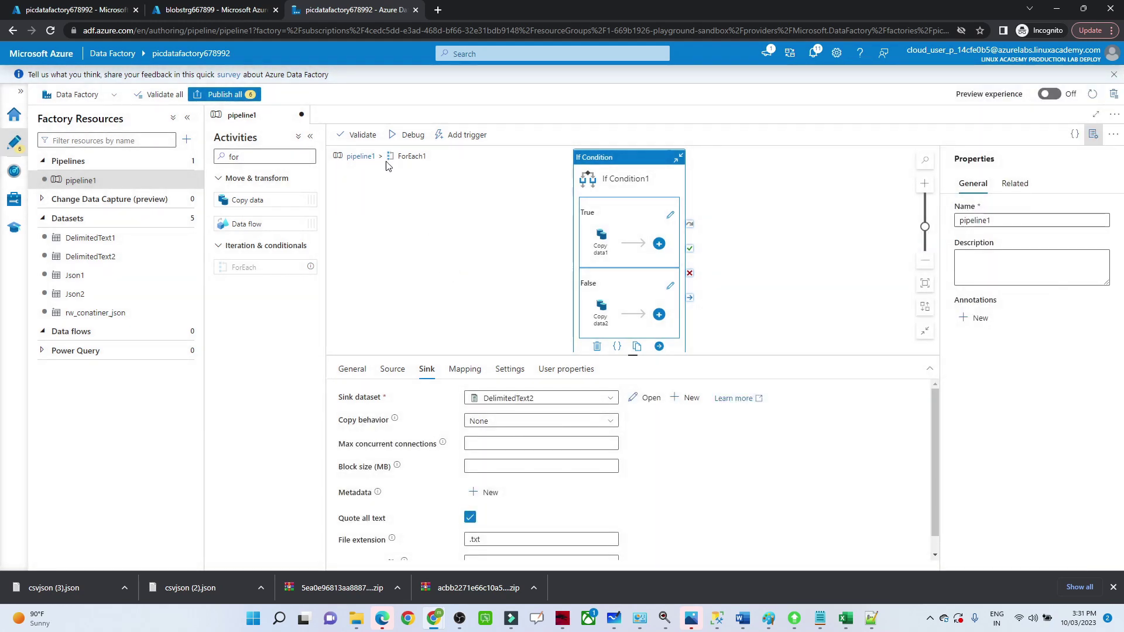
Return to the top level of pipeline1 and review If Condition1's cases and Get Metadata1's dataset and field list
{"action": "left_click", "coordinate": [360, 157]}
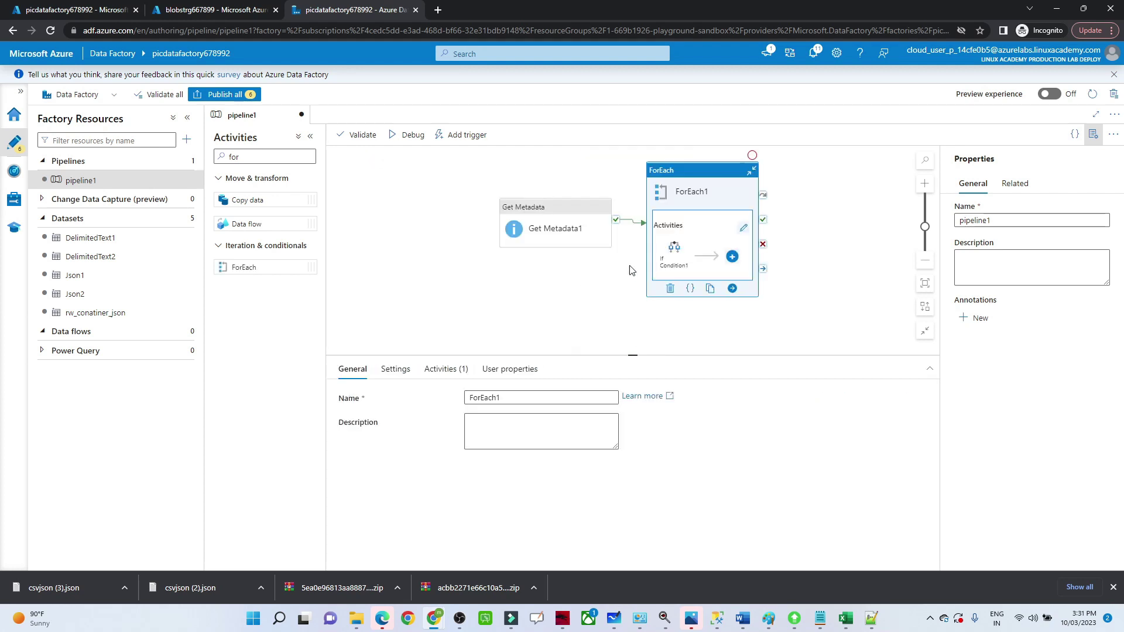
{"action": "left_click", "coordinate": [674, 253]}
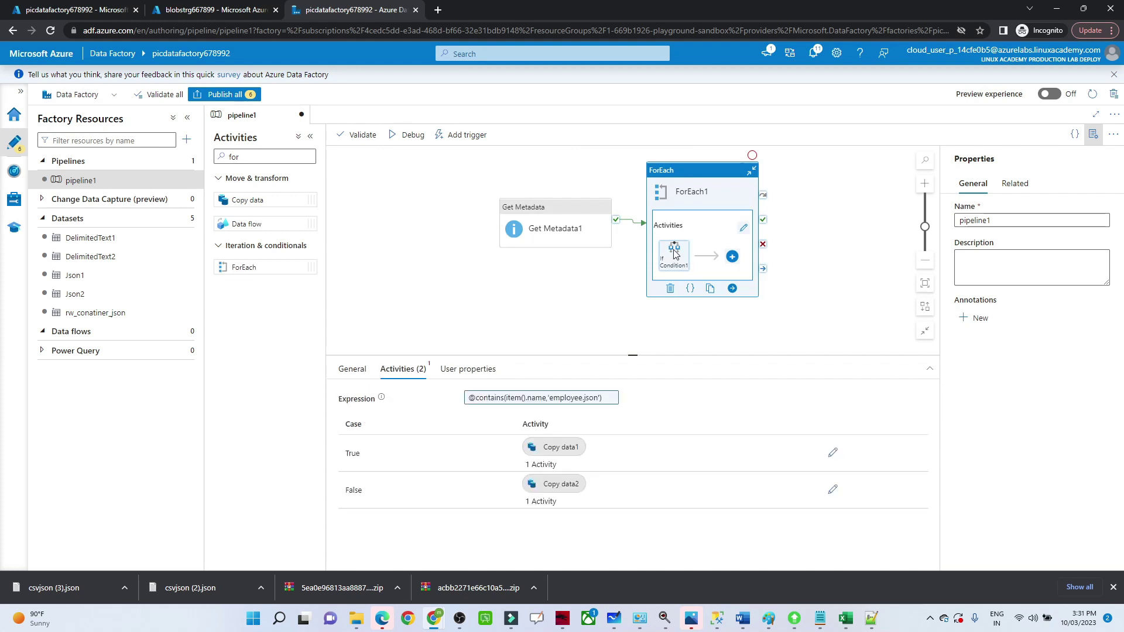
{"action": "left_click", "coordinate": [554, 208]}
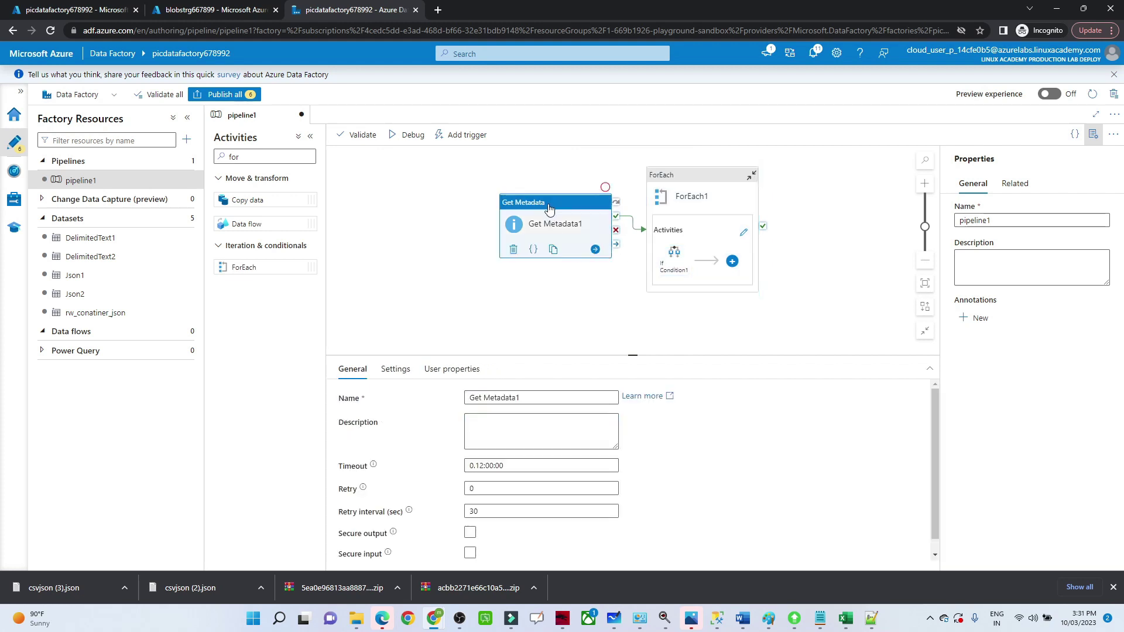
{"action": "left_click", "coordinate": [395, 369]}
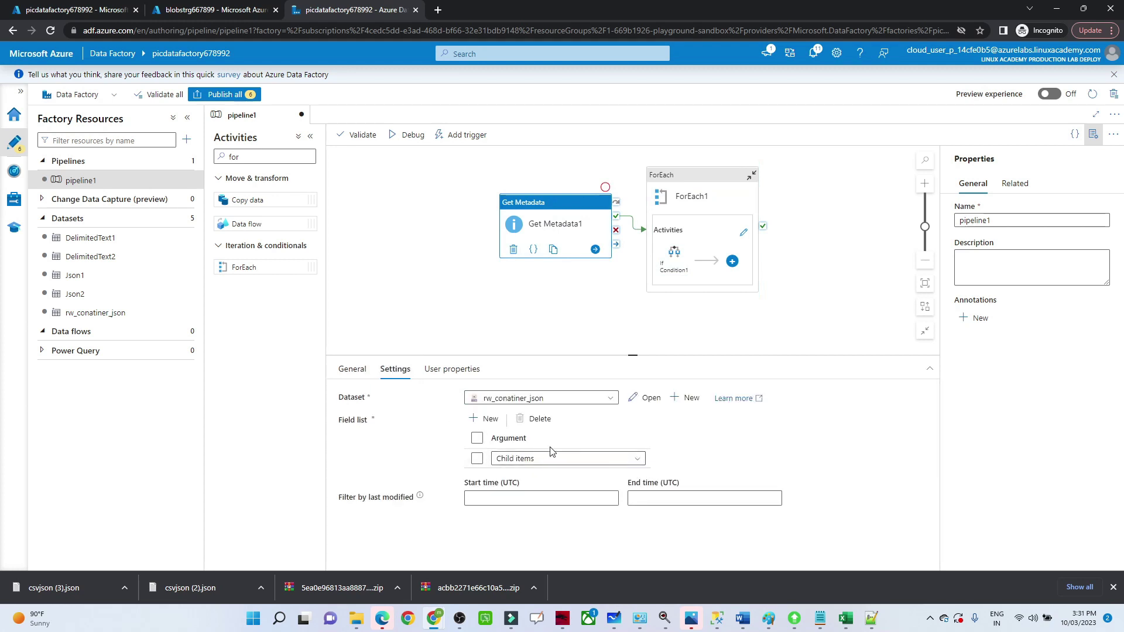
Review ForEach1's inner activities and items expression, plus the expression of If Condition1, without changing them
{"action": "left_click", "coordinate": [677, 176]}
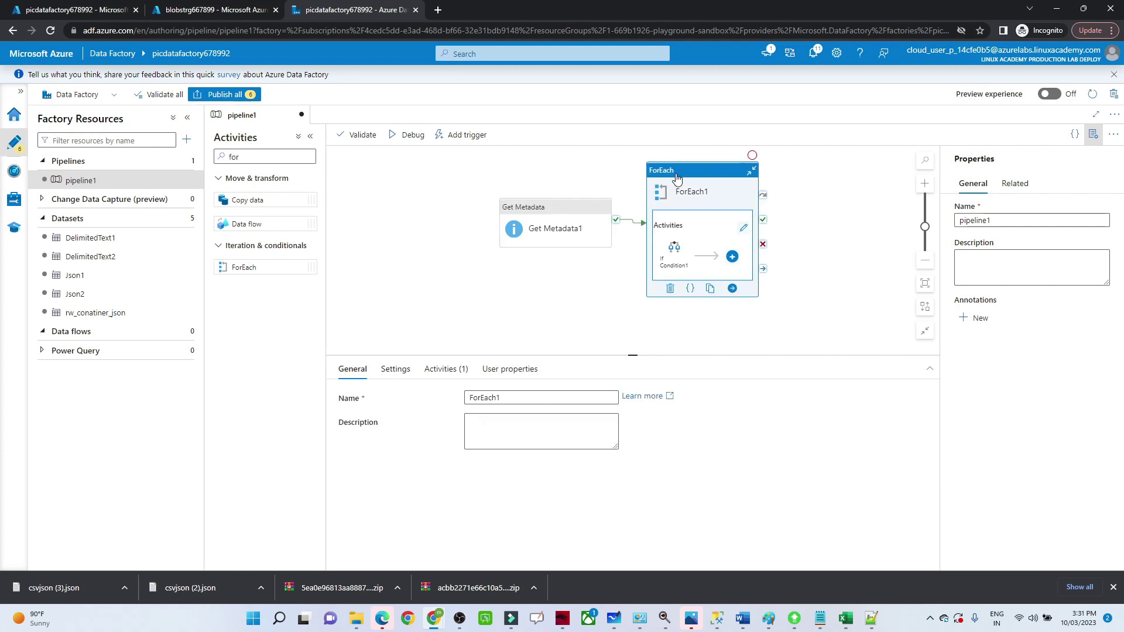
{"action": "left_click", "coordinate": [440, 369]}
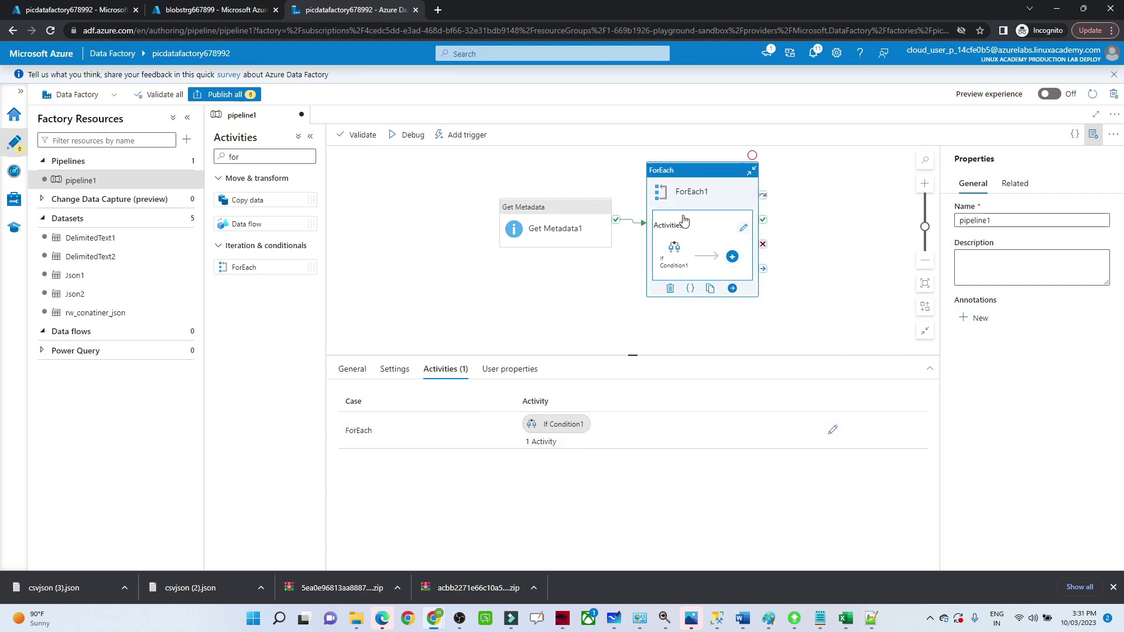
{"action": "left_click", "coordinate": [672, 166]}
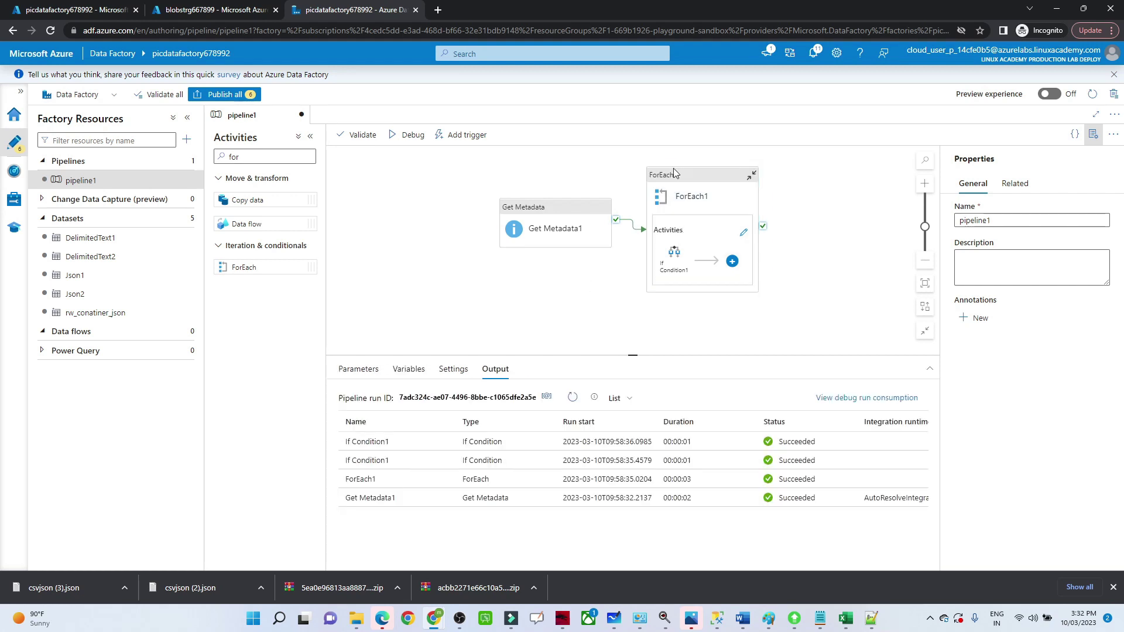
{"action": "left_click", "coordinate": [673, 174]}
{"action": "left_click", "coordinate": [392, 368]}
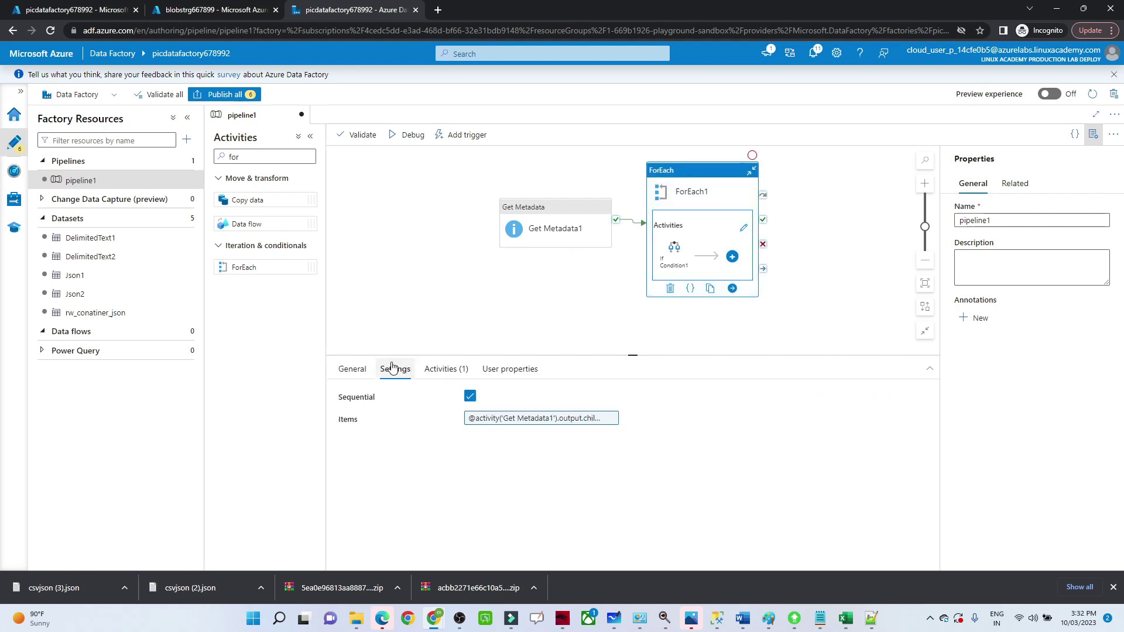
{"action": "left_click", "coordinate": [508, 420]}
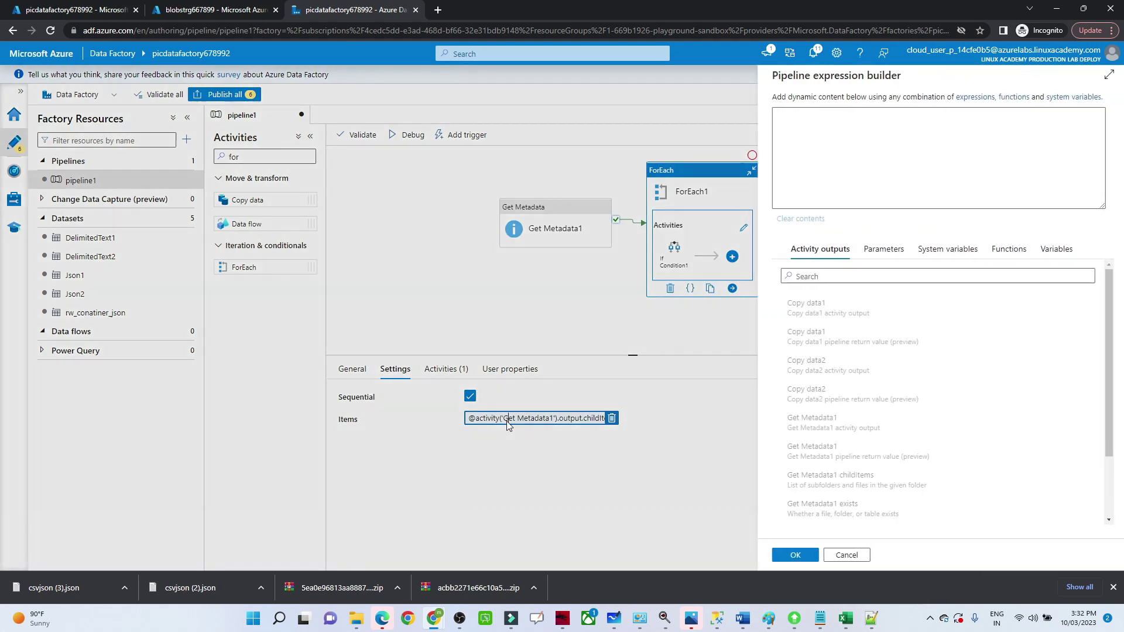
{"action": "left_click", "coordinate": [843, 555]}
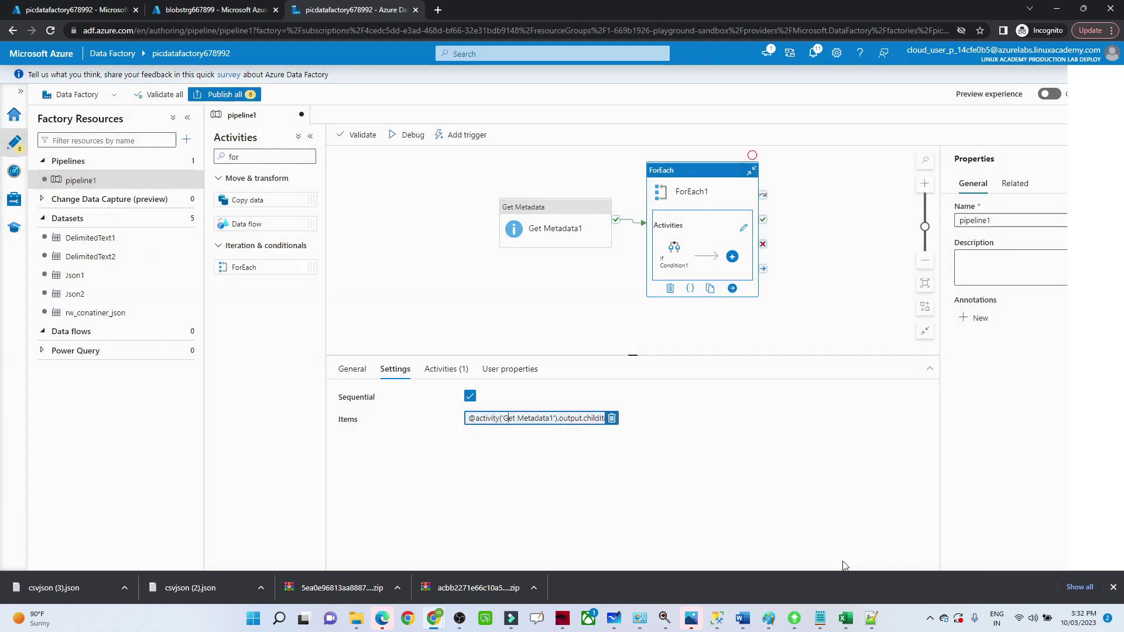
{"action": "left_click", "coordinate": [677, 252]}
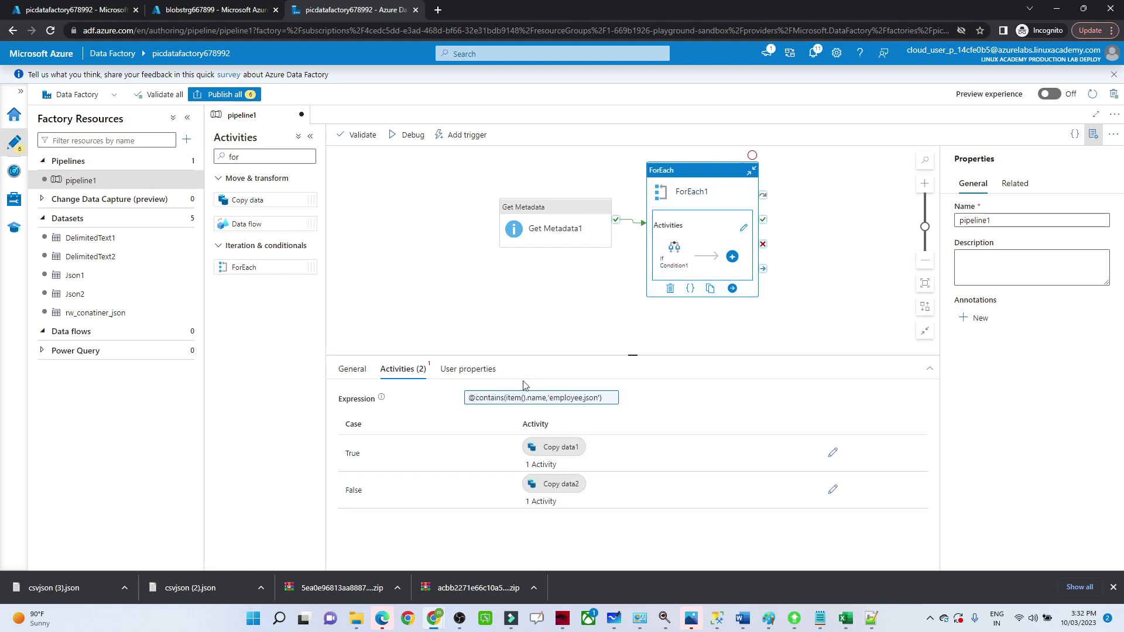
{"action": "left_click", "coordinate": [530, 400]}
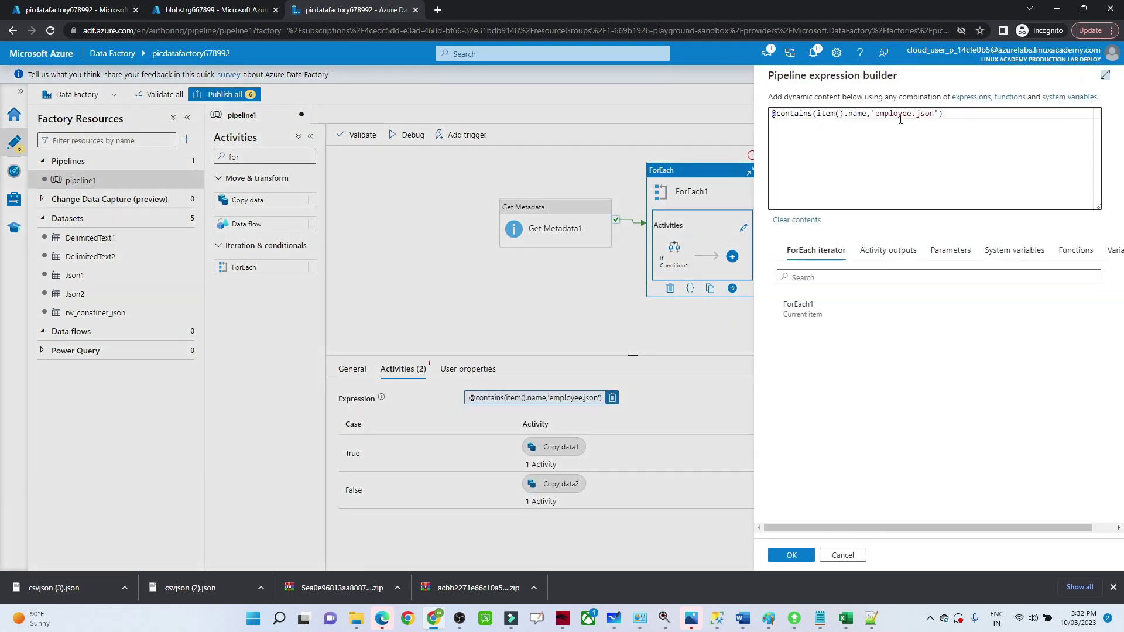
{"action": "left_click", "coordinate": [842, 556]}
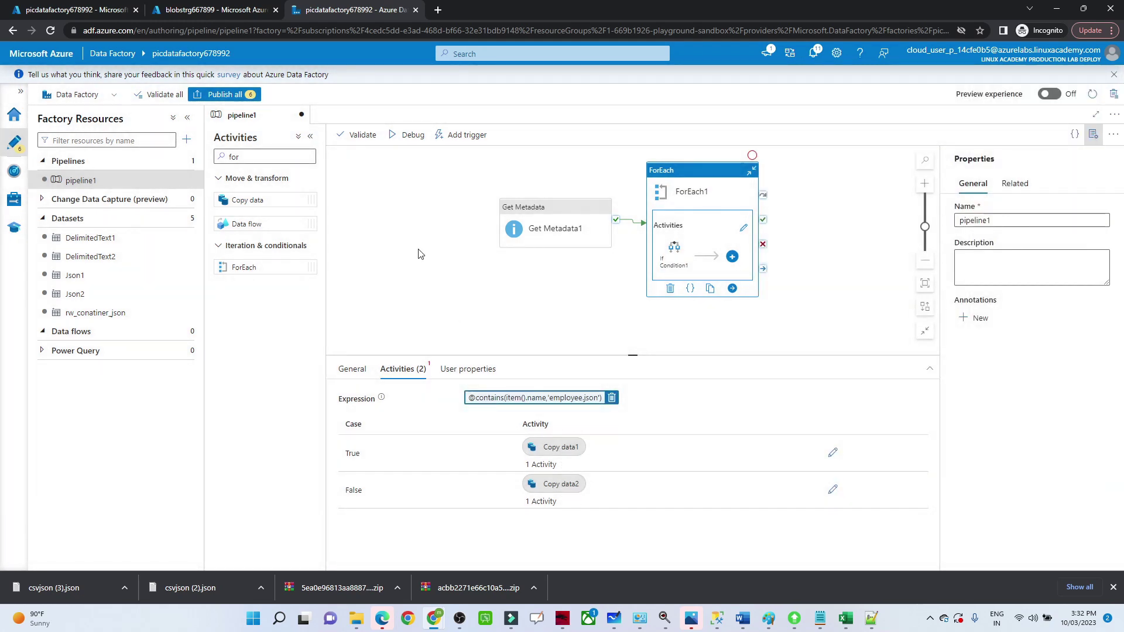
Run pipeline1 in debug mode and refresh the activity statuses in its run output
{"action": "left_click", "coordinate": [410, 137]}
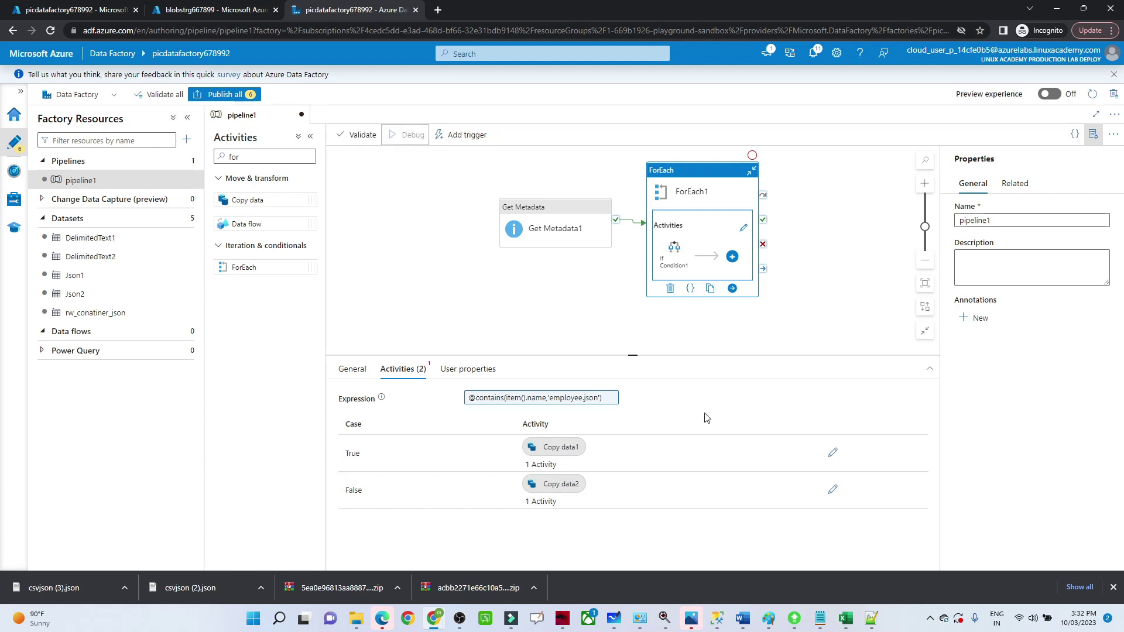
{"action": "left_click", "coordinate": [532, 348]}
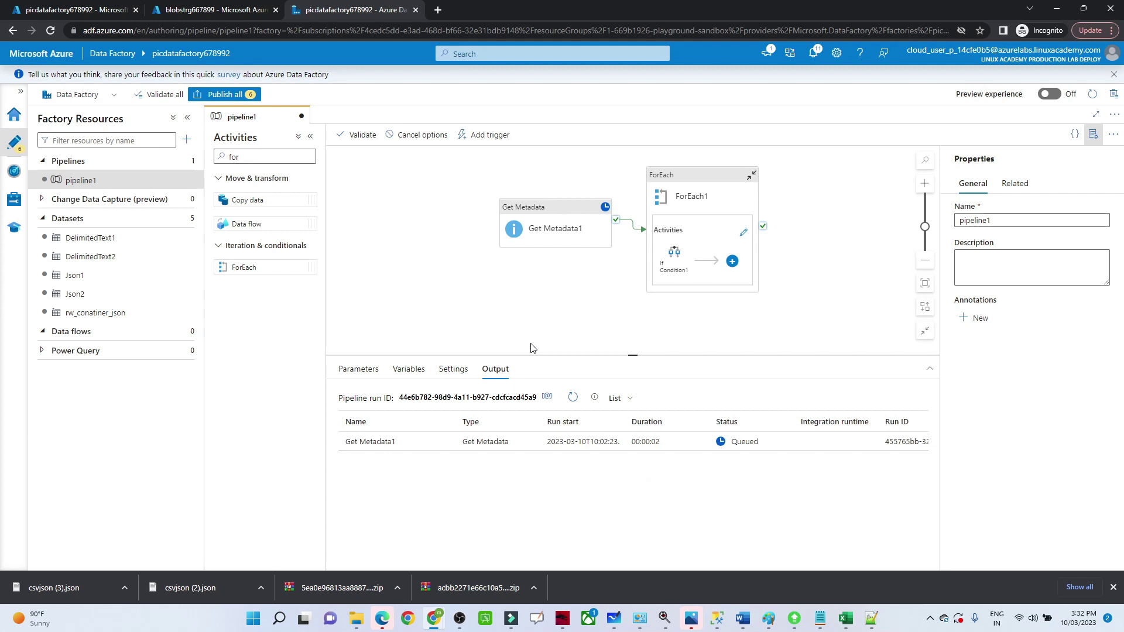
{"action": "left_click", "coordinate": [573, 398]}
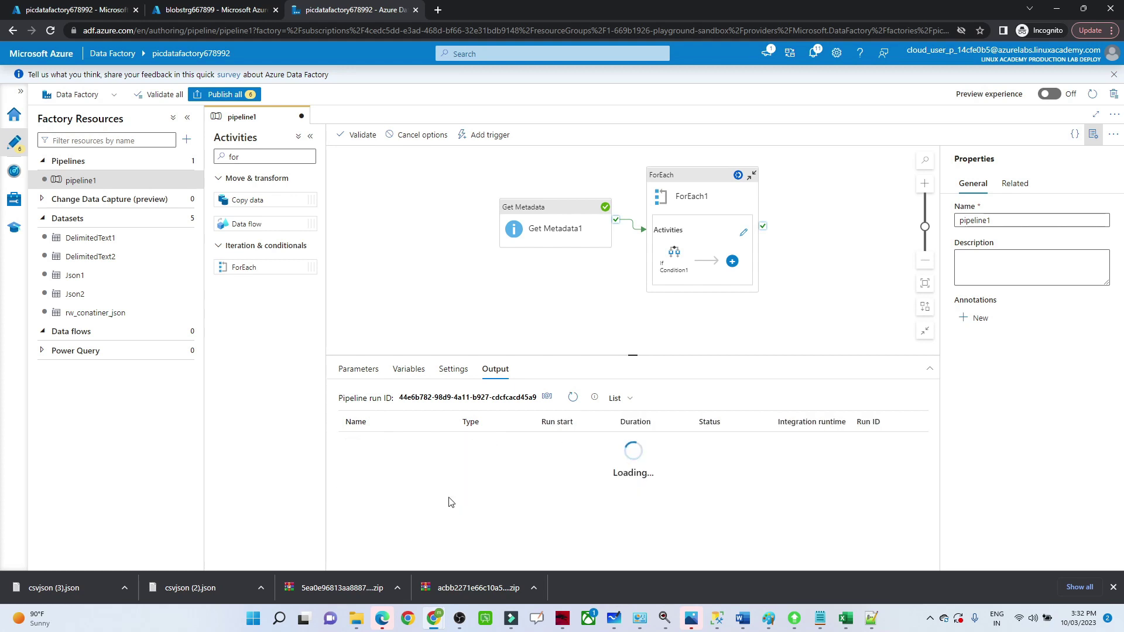
Inspect the output of the Get Metadata1 run, close it and refresh the activity run list
{"action": "left_click", "coordinate": [448, 498]}
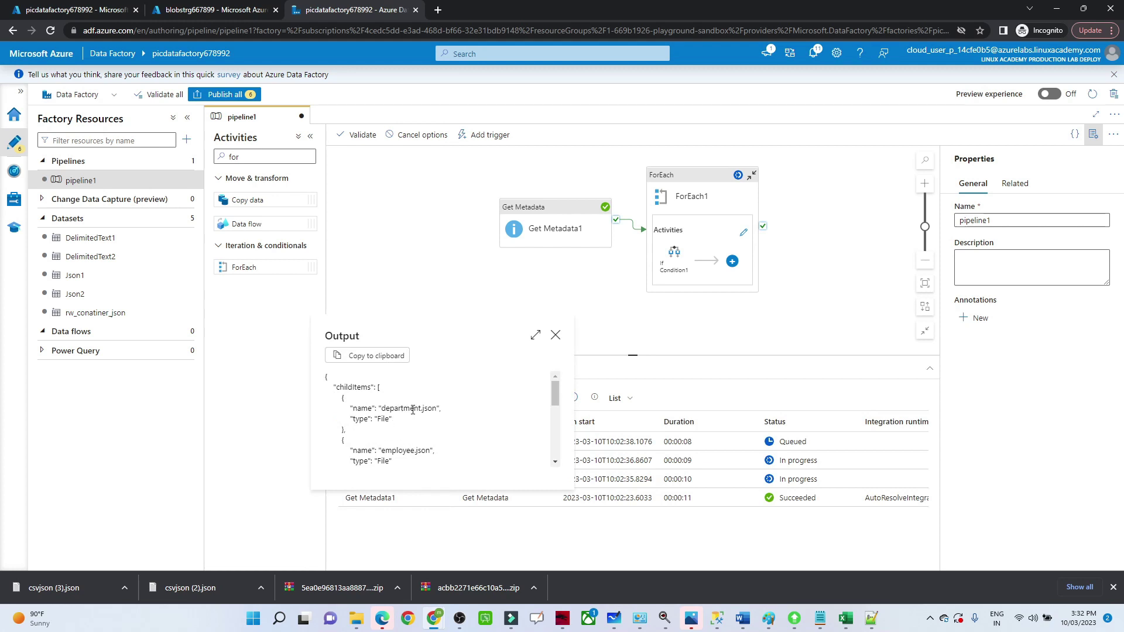
{"action": "left_click", "coordinate": [556, 335]}
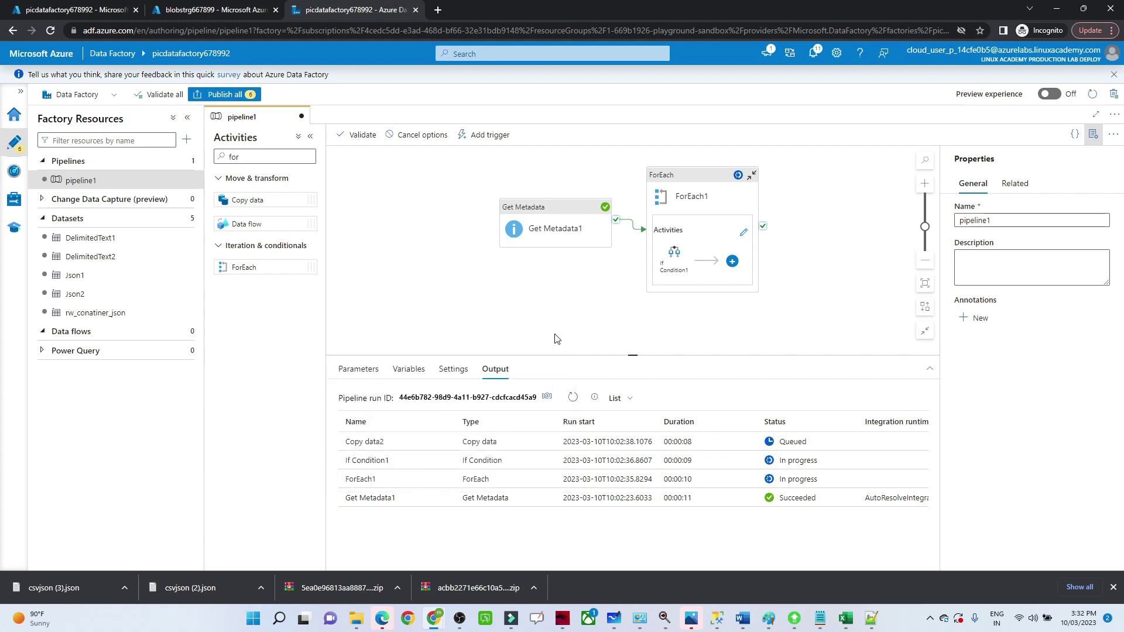
{"action": "left_click", "coordinate": [572, 399]}
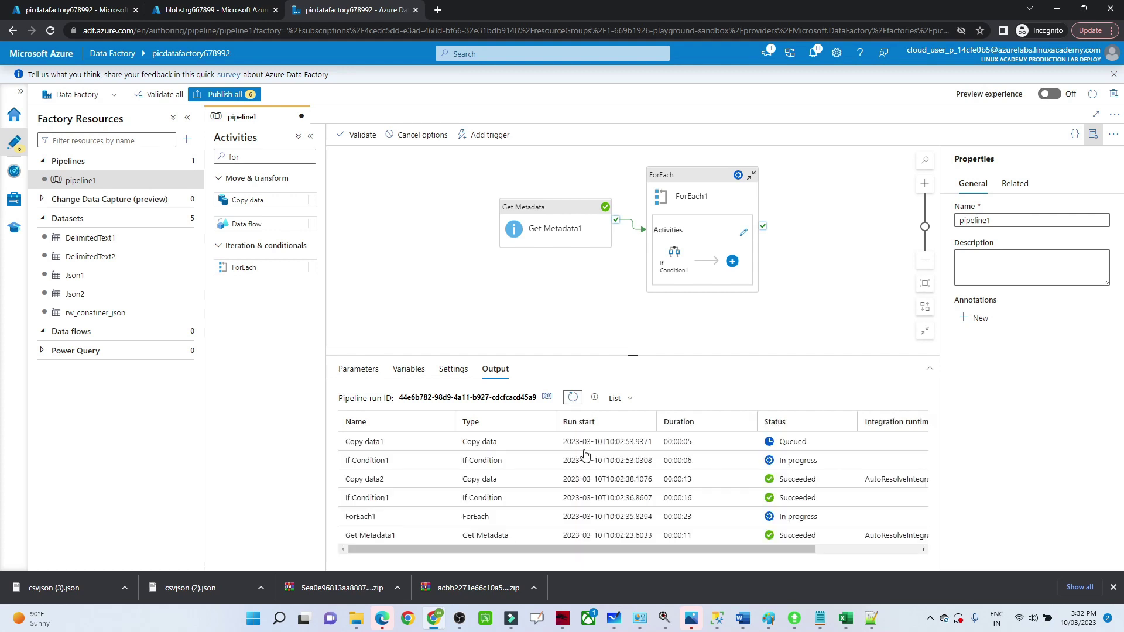
Inspect the output of the Copy data2 run, close it and refresh the activity statuses until the debug run finishes
{"action": "mouse_move", "coordinate": [462, 479]}
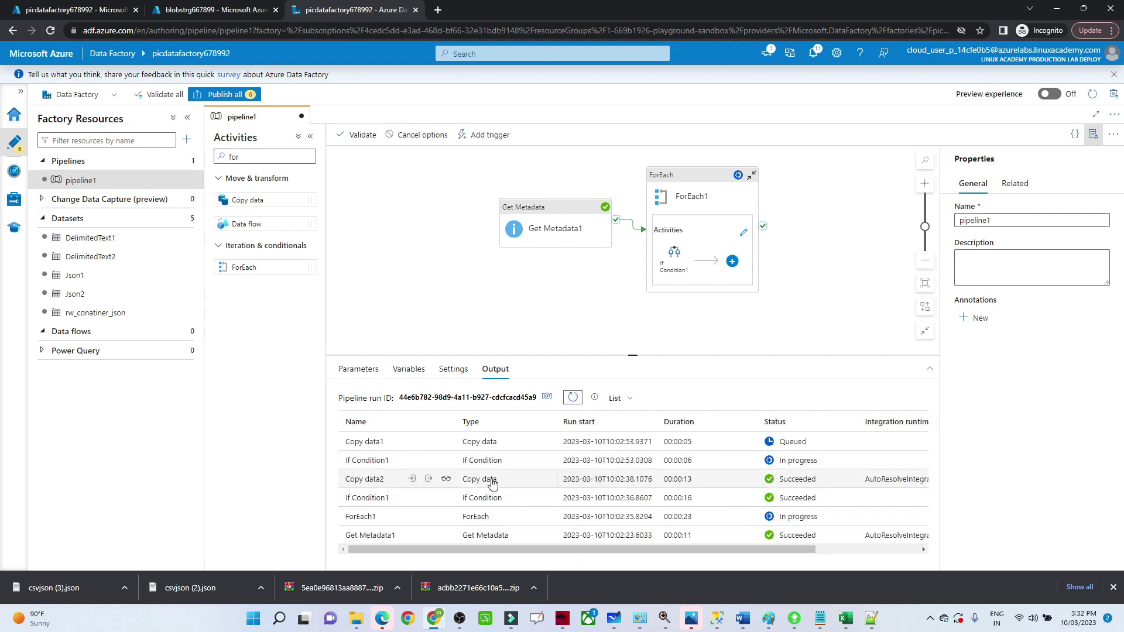
{"action": "left_click", "coordinate": [429, 479]}
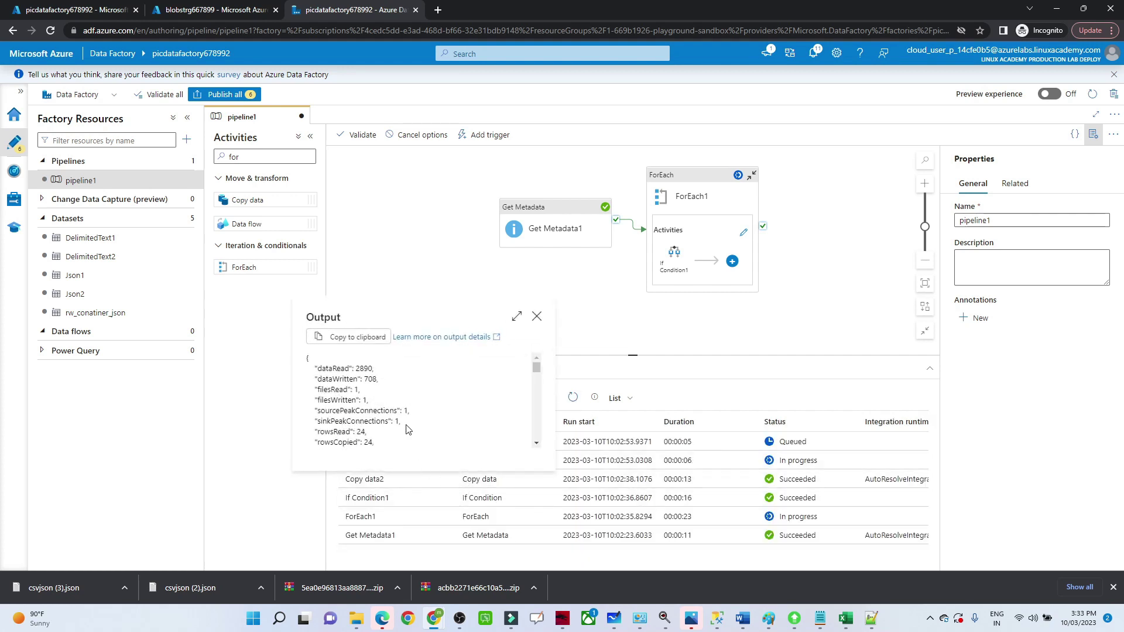
{"action": "left_click", "coordinate": [536, 317]}
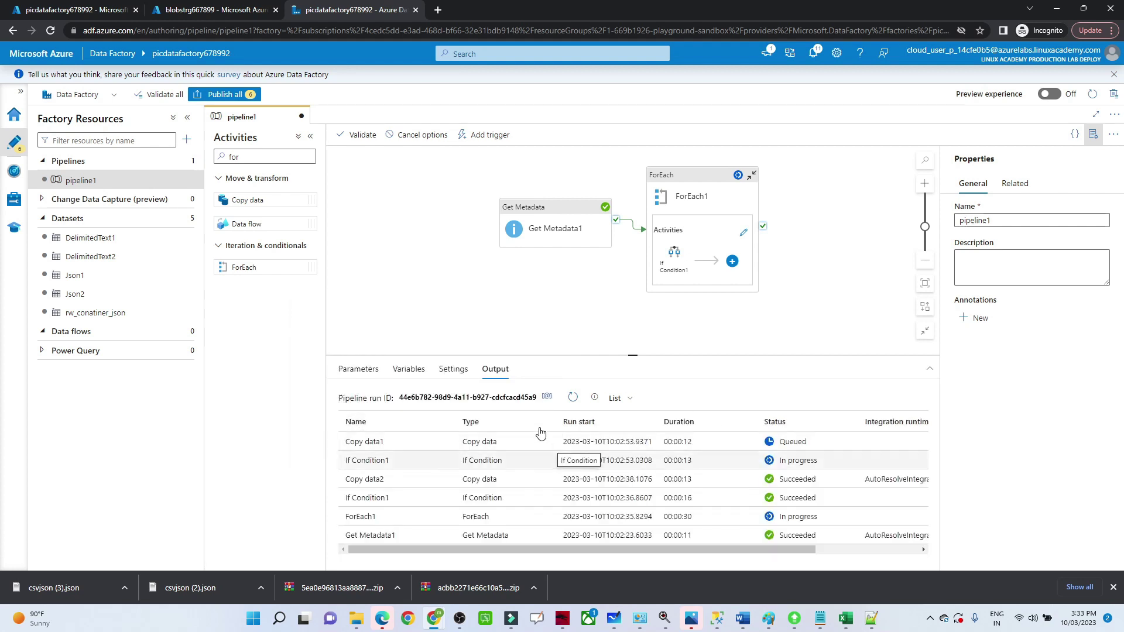
{"action": "left_click", "coordinate": [574, 398]}
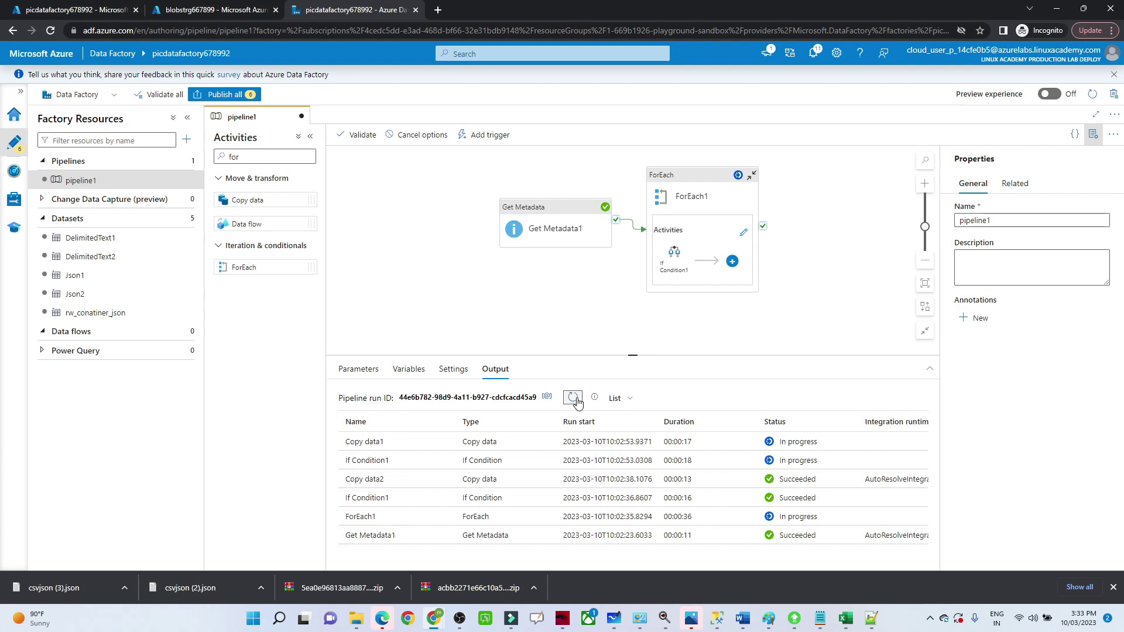
{"action": "left_click", "coordinate": [574, 398]}
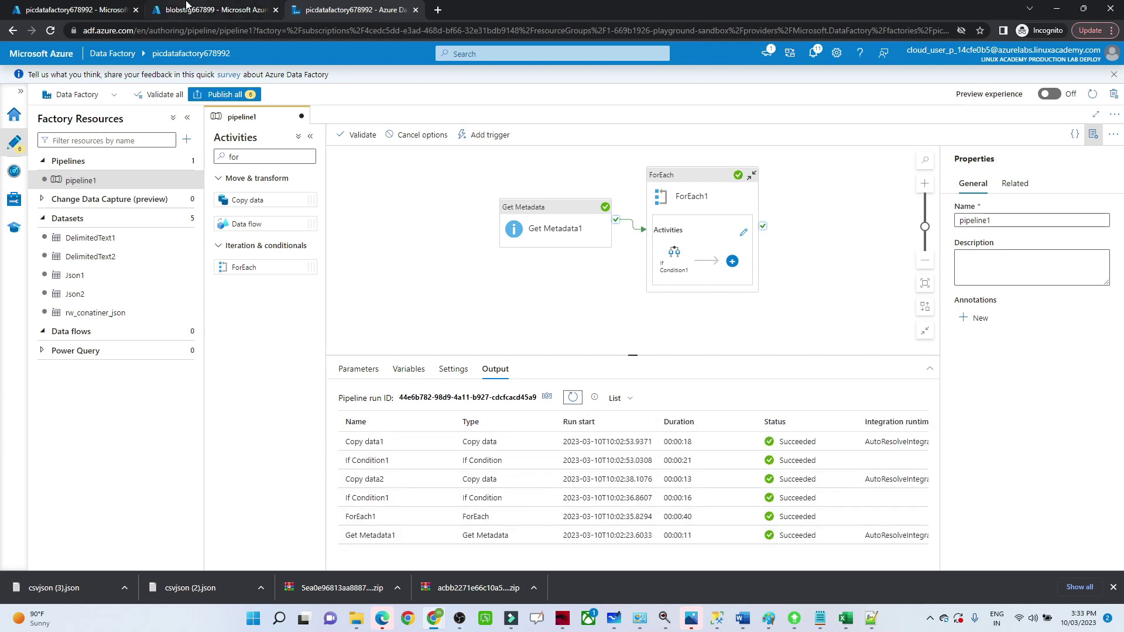
Switch to the storage account, open department.txt in the department container to examine its contents, and close the blob
{"action": "left_click", "coordinate": [187, 5]}
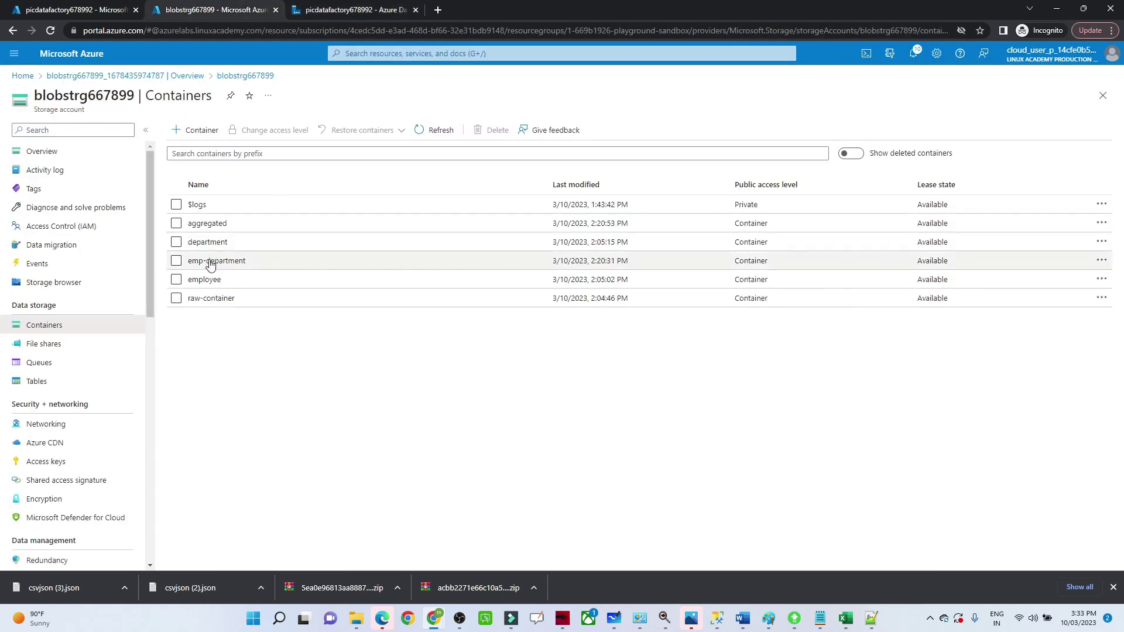
{"action": "left_click", "coordinate": [204, 242]}
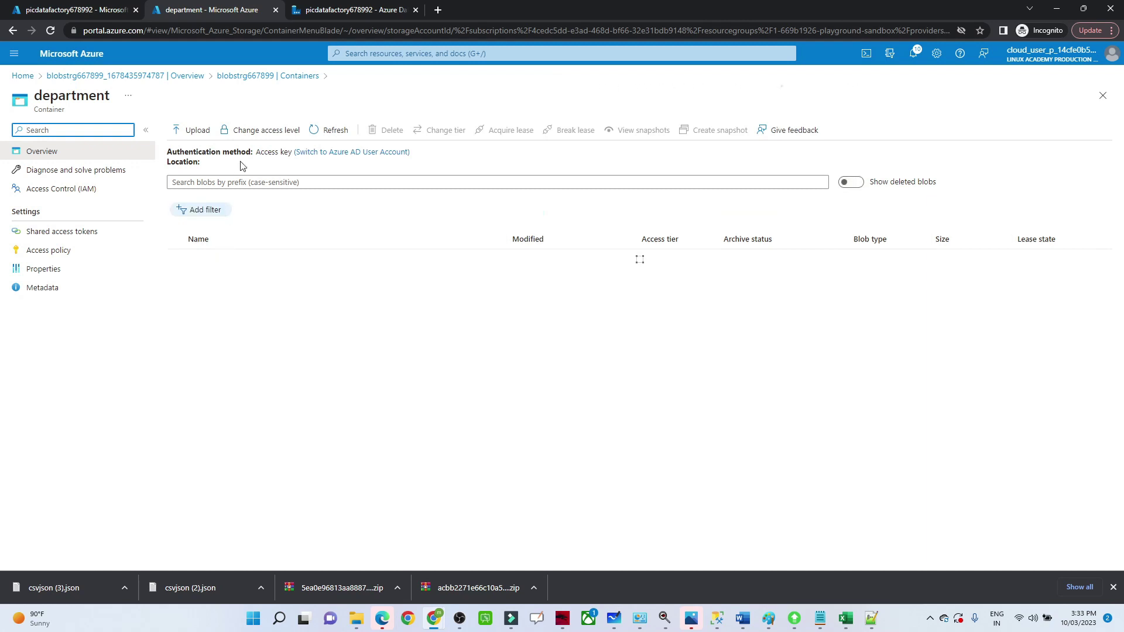
{"action": "left_click", "coordinate": [332, 132]}
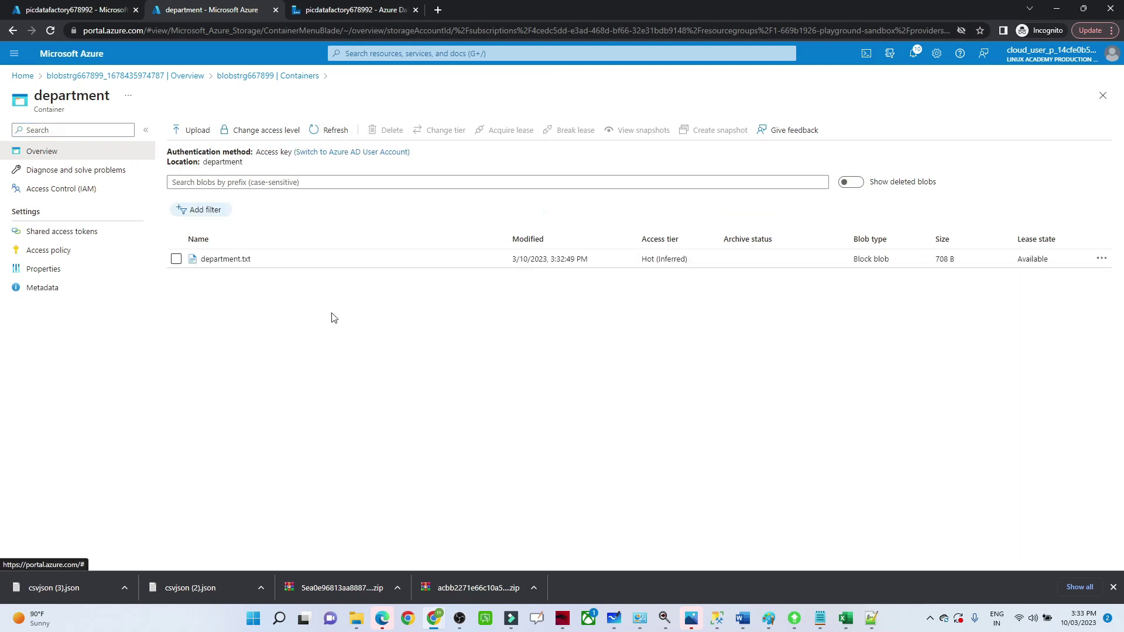
{"action": "left_click", "coordinate": [223, 258]}
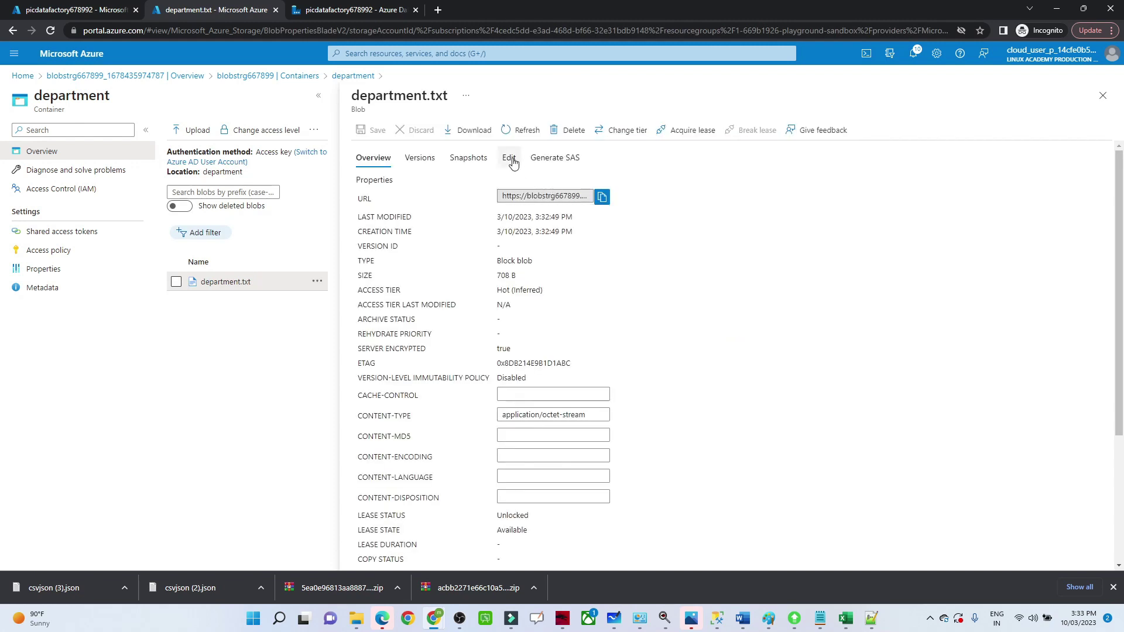
{"action": "left_click", "coordinate": [509, 159]}
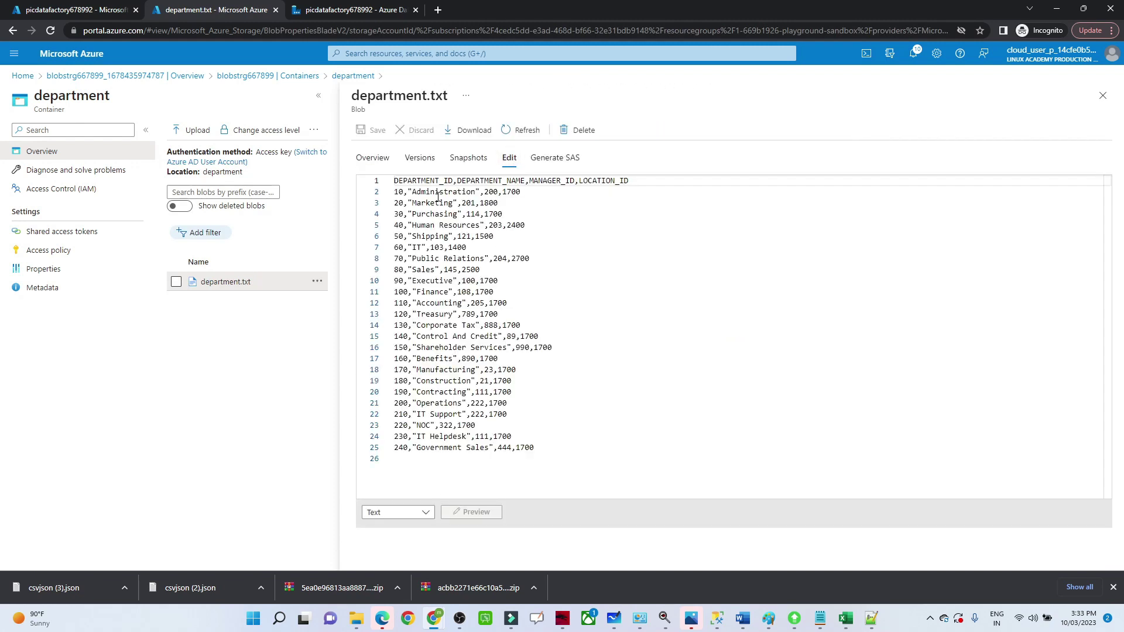
{"action": "left_click", "coordinate": [1103, 96]}
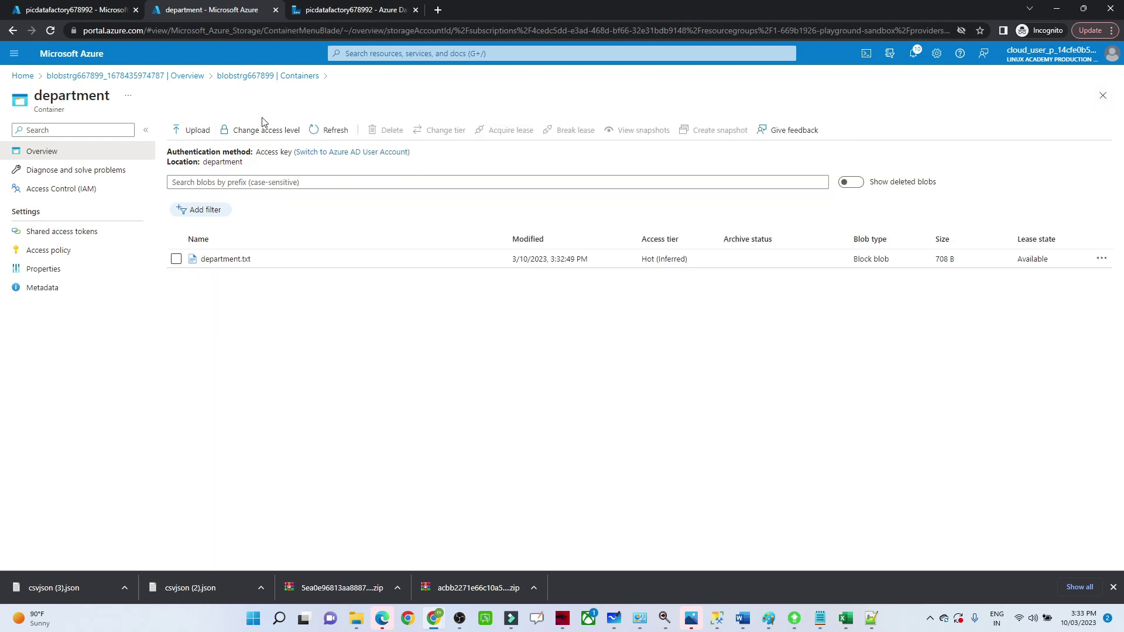
Check the employee container of the storage account for its copied file and return to the data factory
{"action": "left_click", "coordinate": [223, 76]}
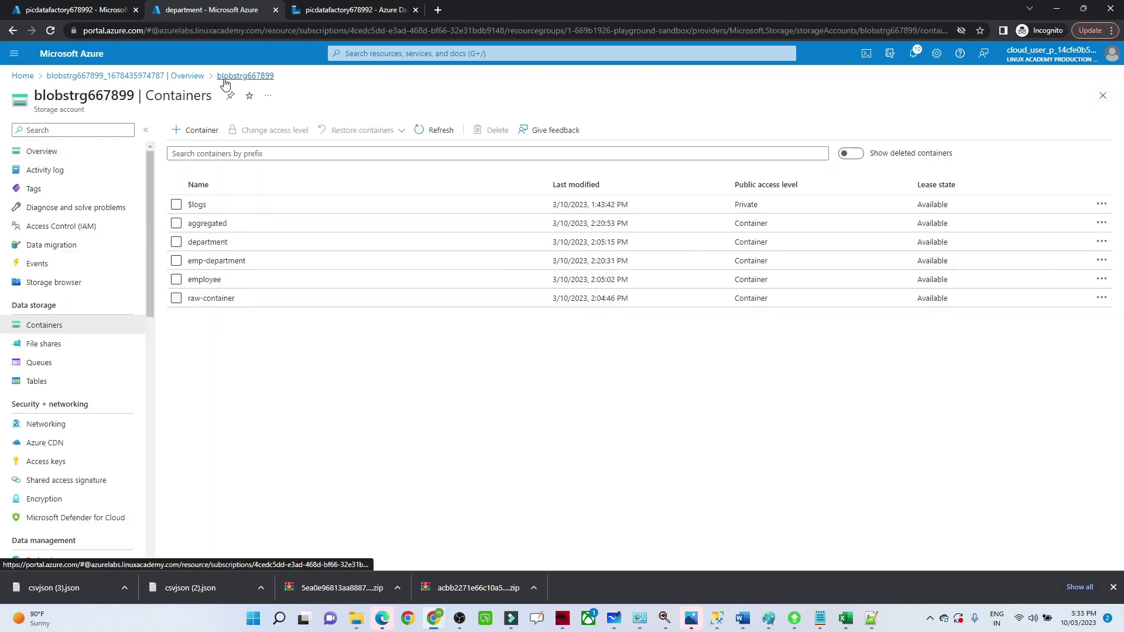
{"action": "left_click", "coordinate": [205, 280]}
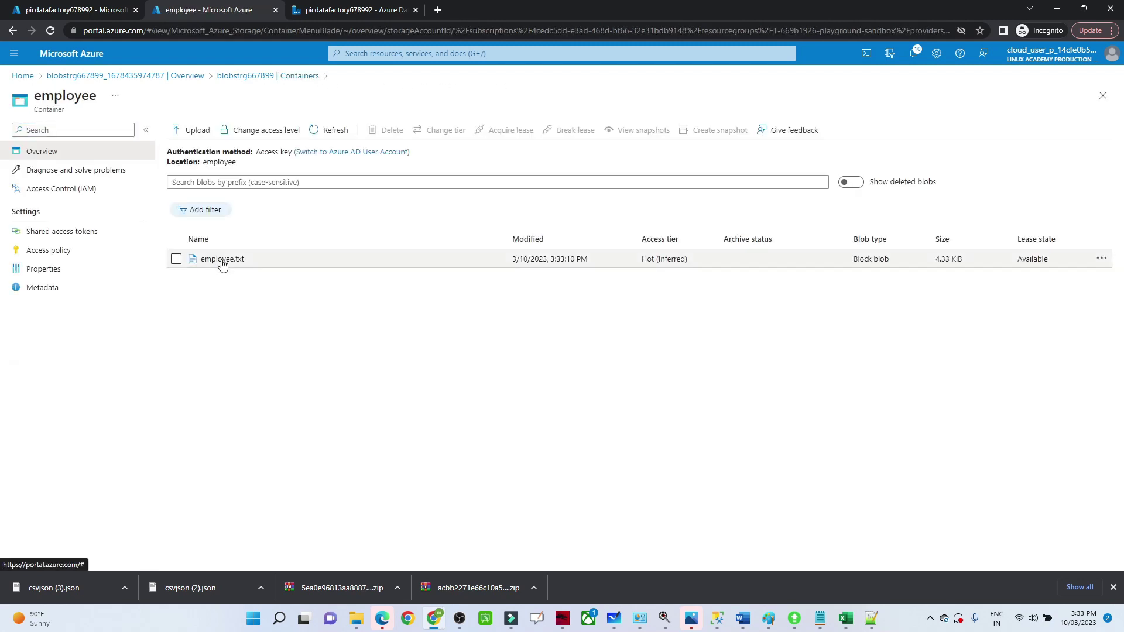
{"action": "left_click", "coordinate": [334, 7]}
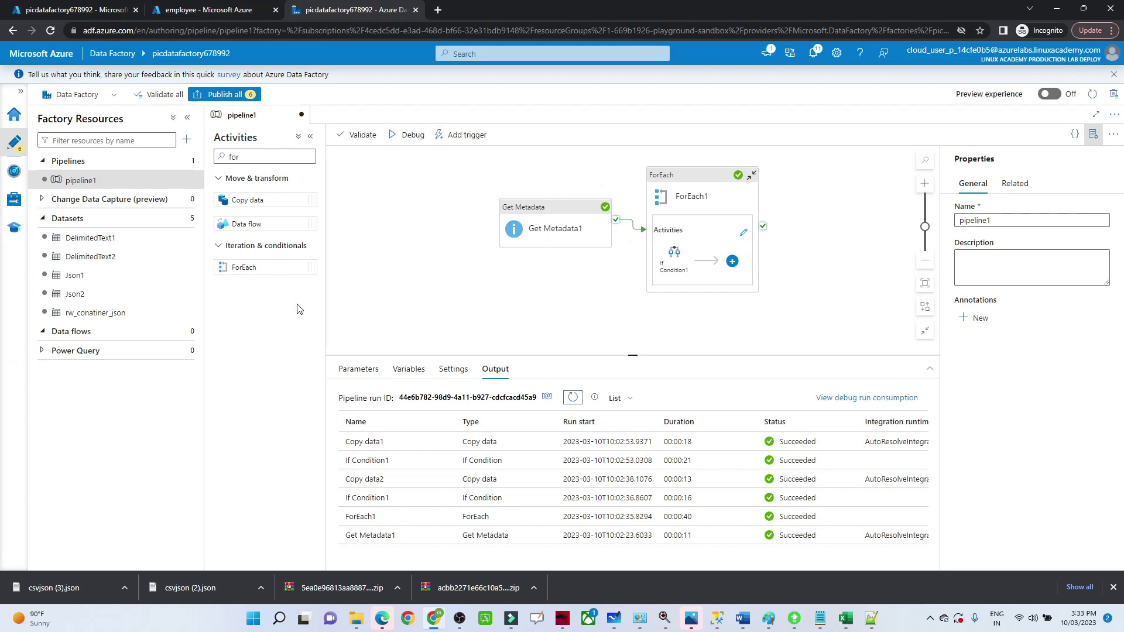
Review the project requirements image in Paint and create a new data flow in the data factory
{"action": "left_click", "coordinate": [182, 334]}
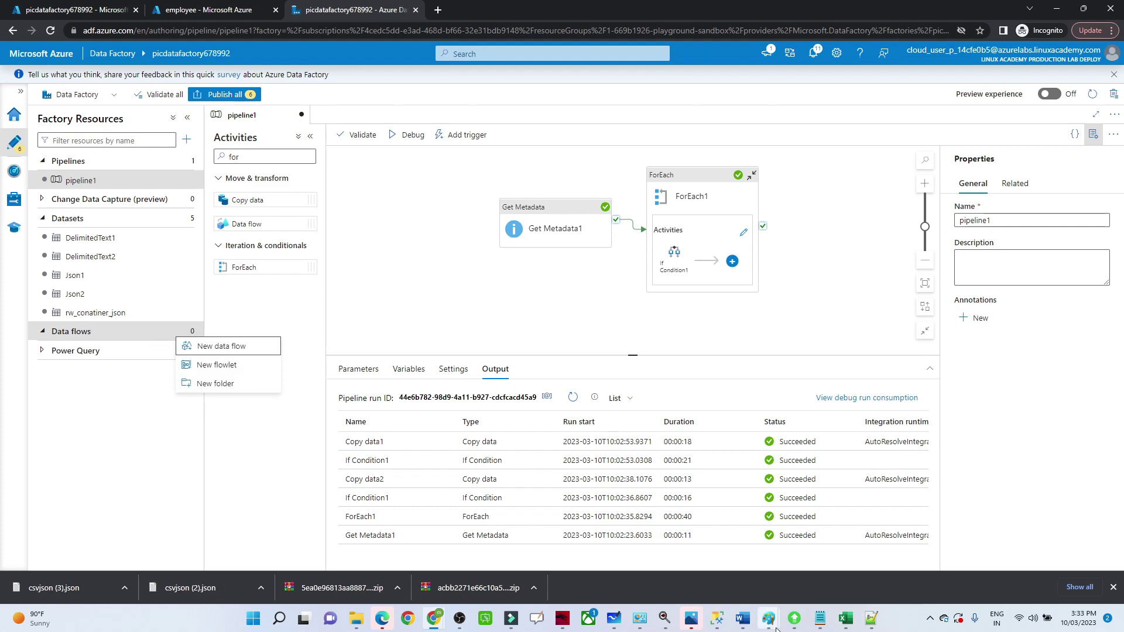
{"action": "mouse_move", "coordinate": [768, 619]}
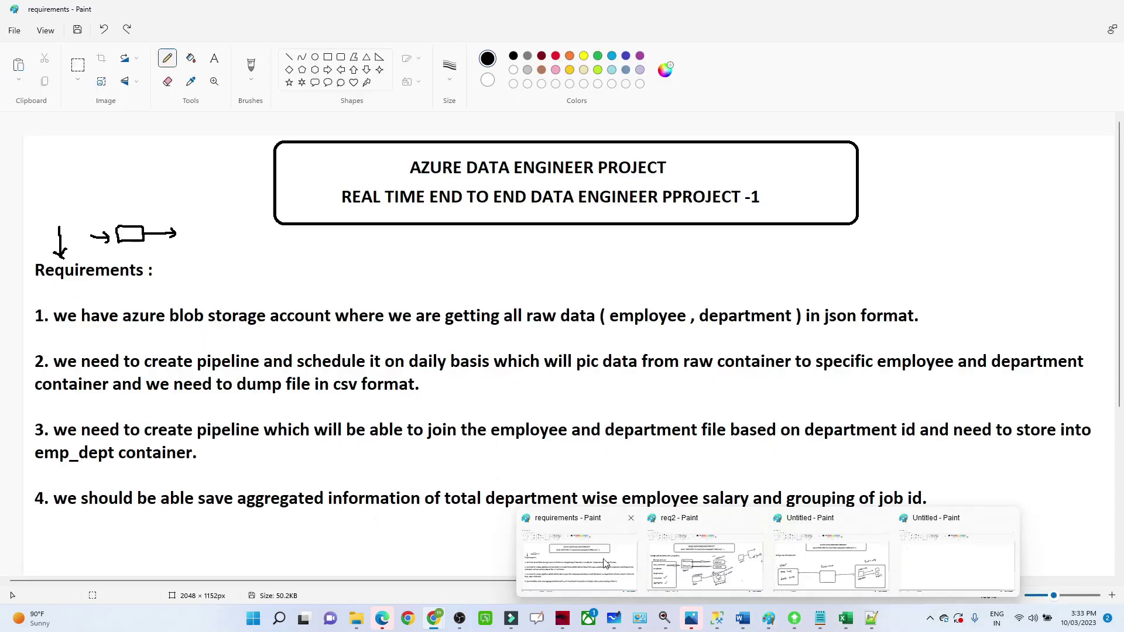
{"action": "left_click", "coordinate": [605, 563]}
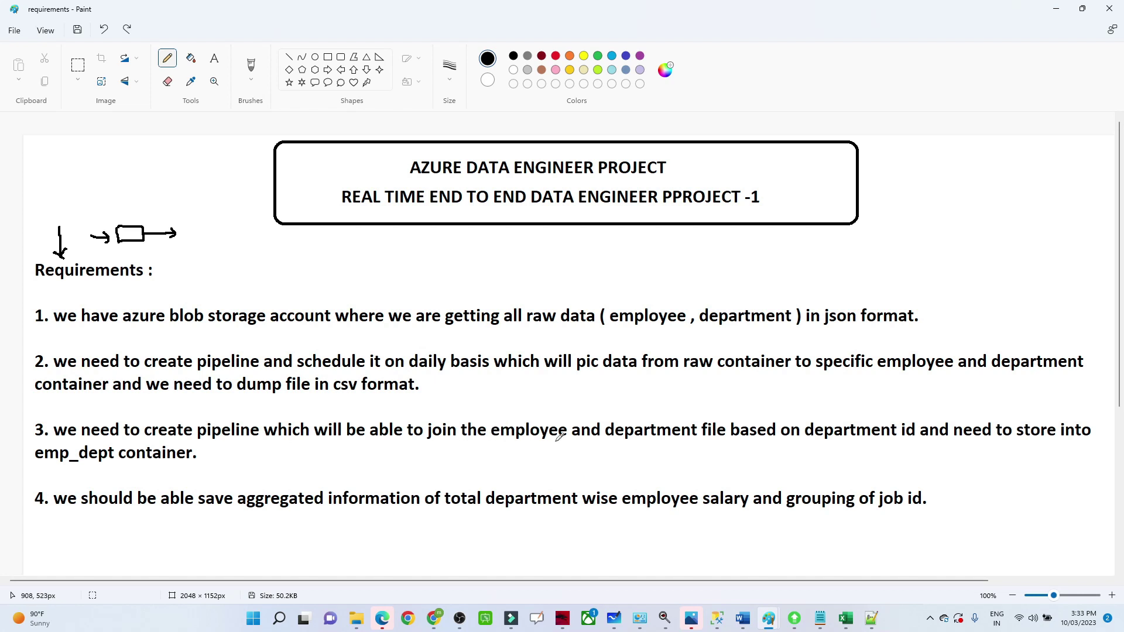
{"action": "key", "text": "alt+Tab"}
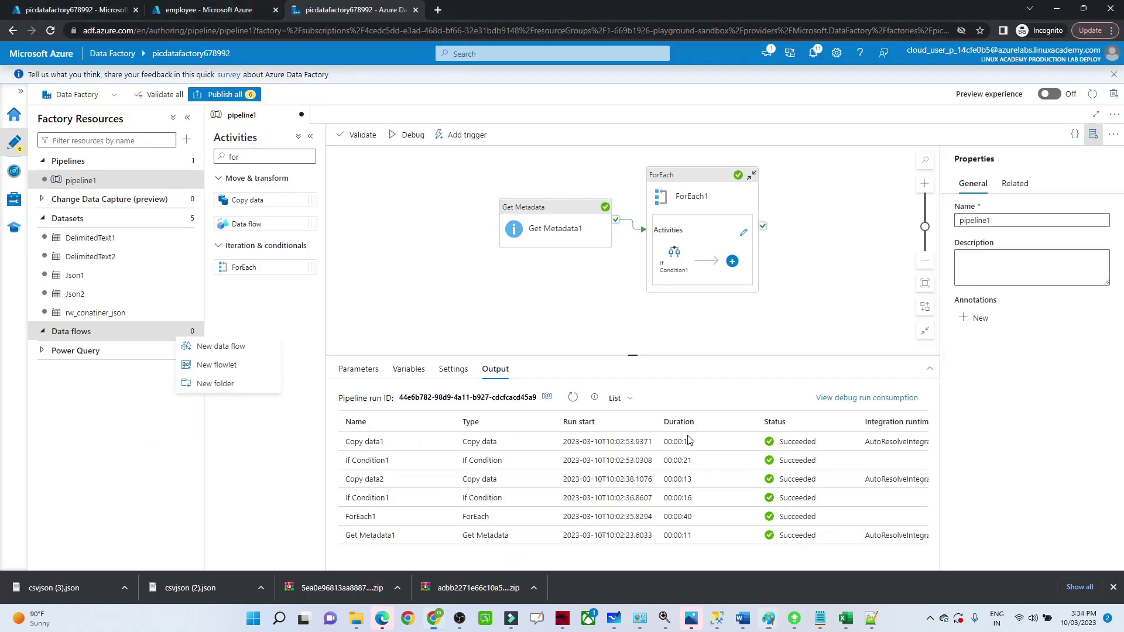
{"action": "left_click", "coordinate": [227, 347]}
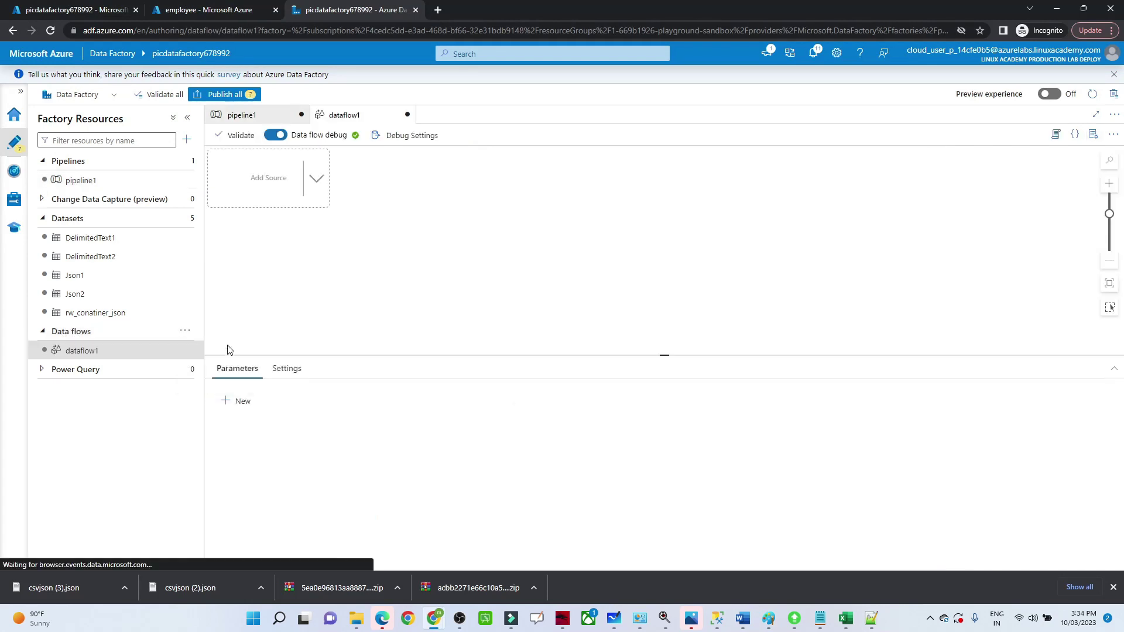
Add a source to dataflow1 and start a new Azure Blob Storage dataset for it in DelimitedText format
{"action": "left_click", "coordinate": [267, 175]}
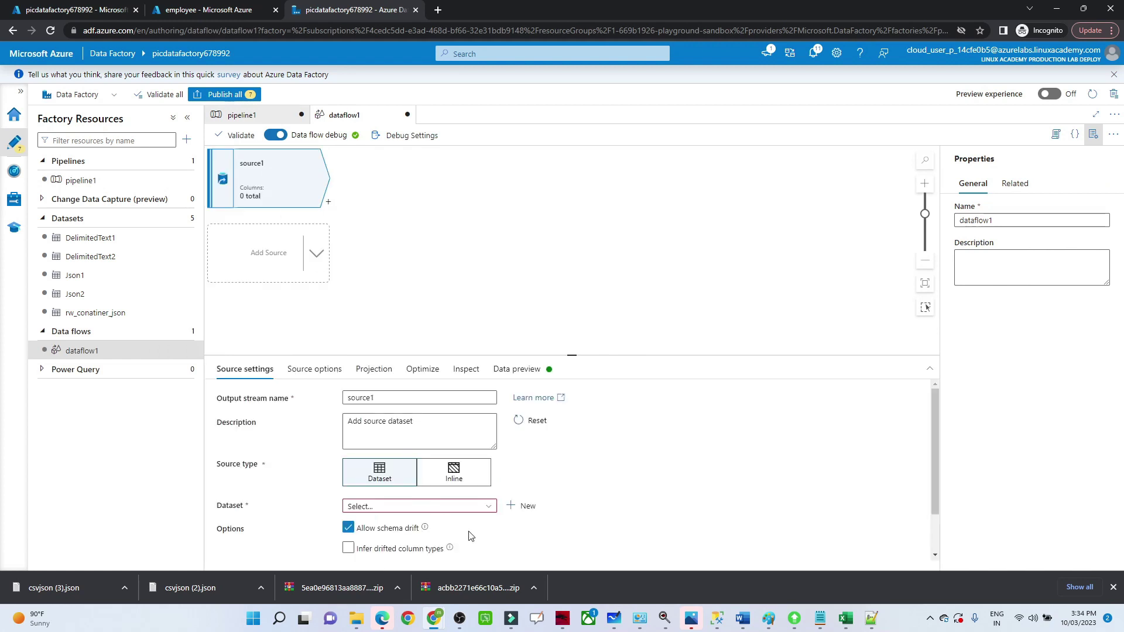
{"action": "left_click", "coordinate": [522, 506]}
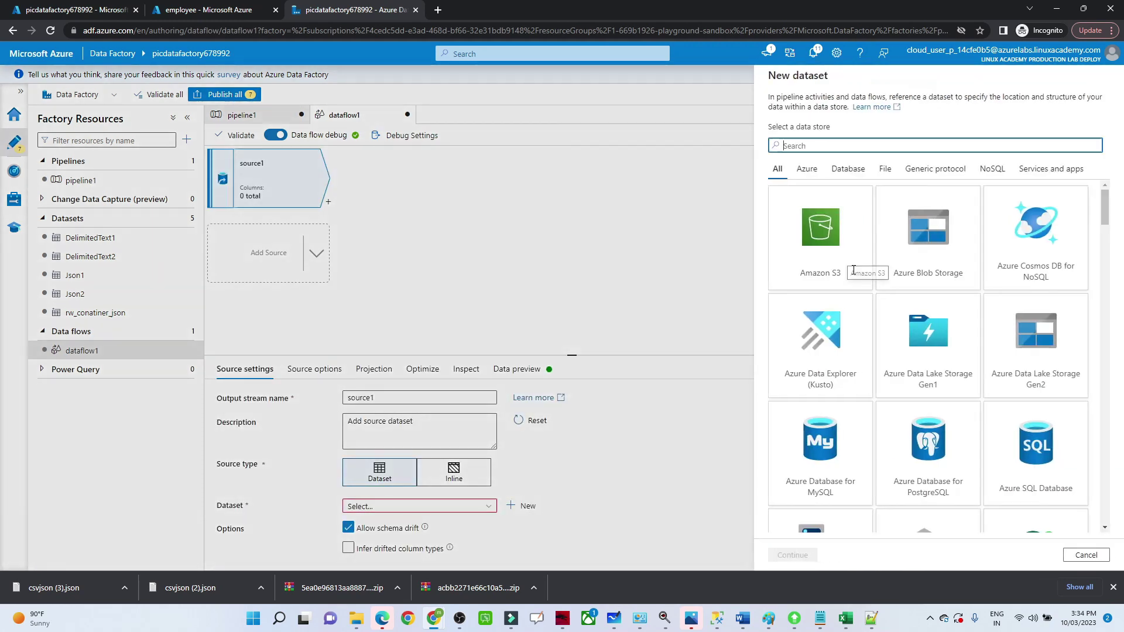
{"action": "left_click", "coordinate": [894, 268]}
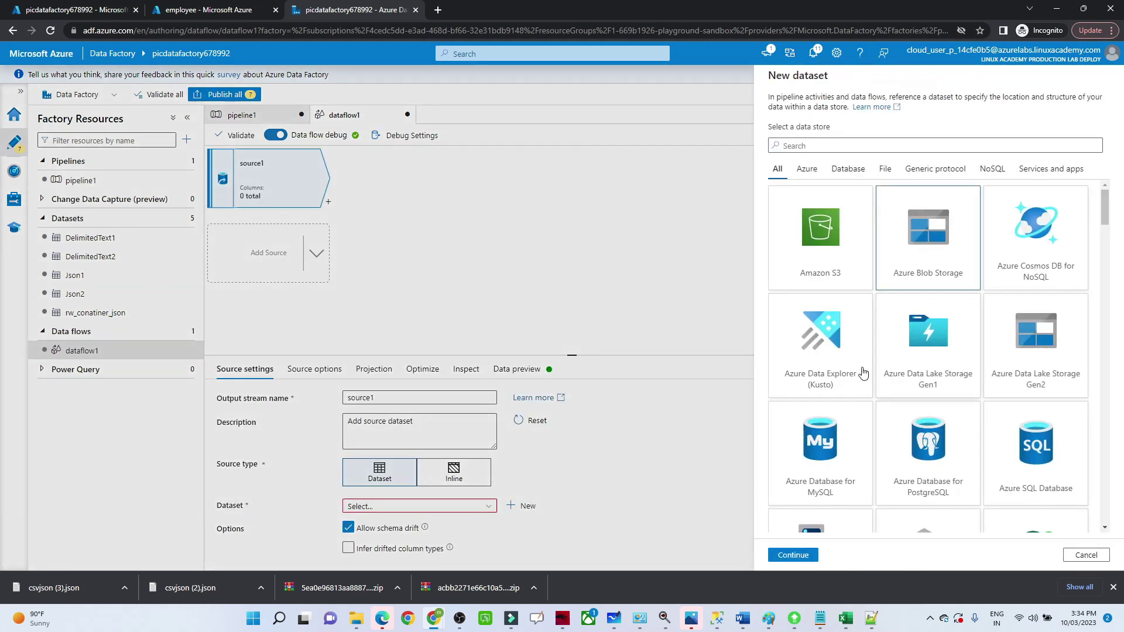
{"action": "left_click", "coordinate": [785, 556]}
{"action": "left_click", "coordinate": [953, 195]}
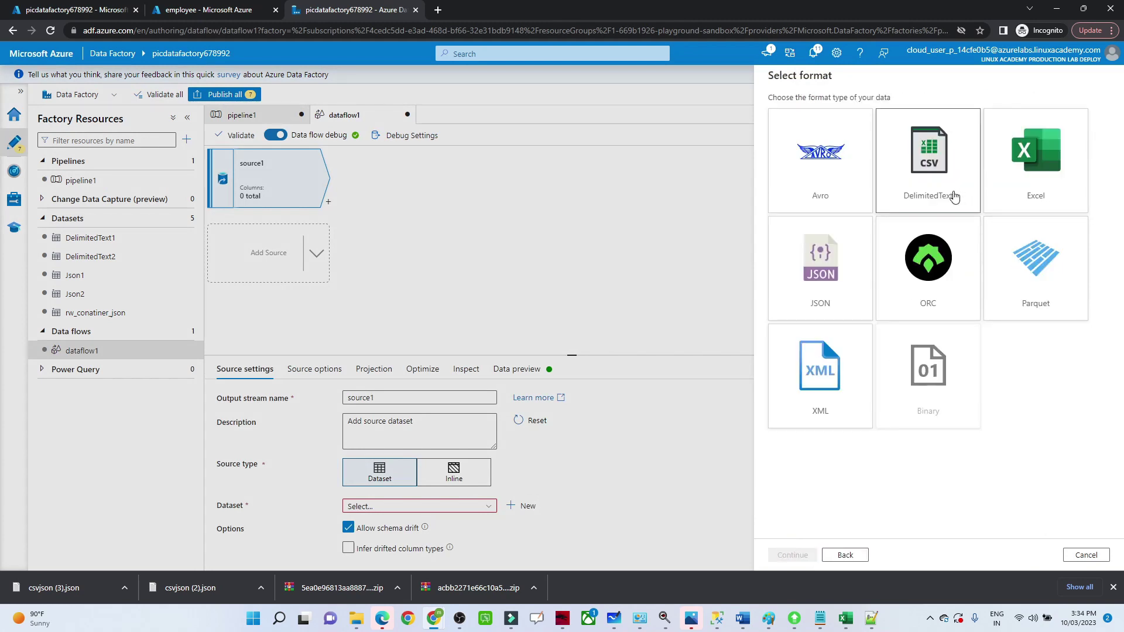
{"action": "left_click", "coordinate": [794, 556]}
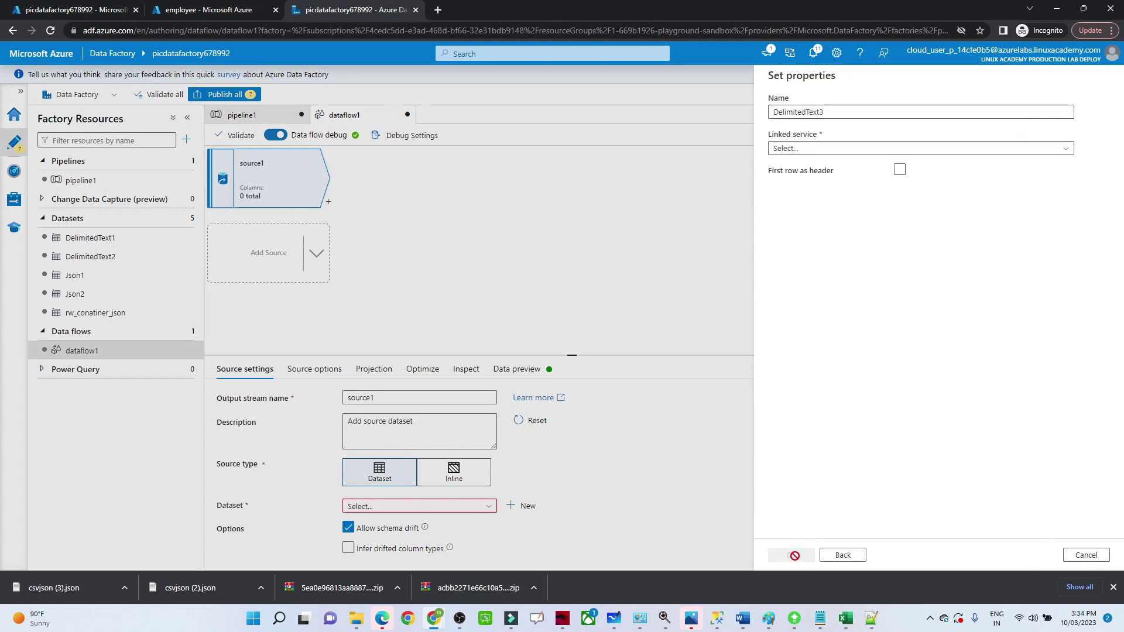
Create the source dataset with linked service AzureBlobStorage2, file employee/employee.txt and the first row as header
{"action": "left_click", "coordinate": [798, 148]}
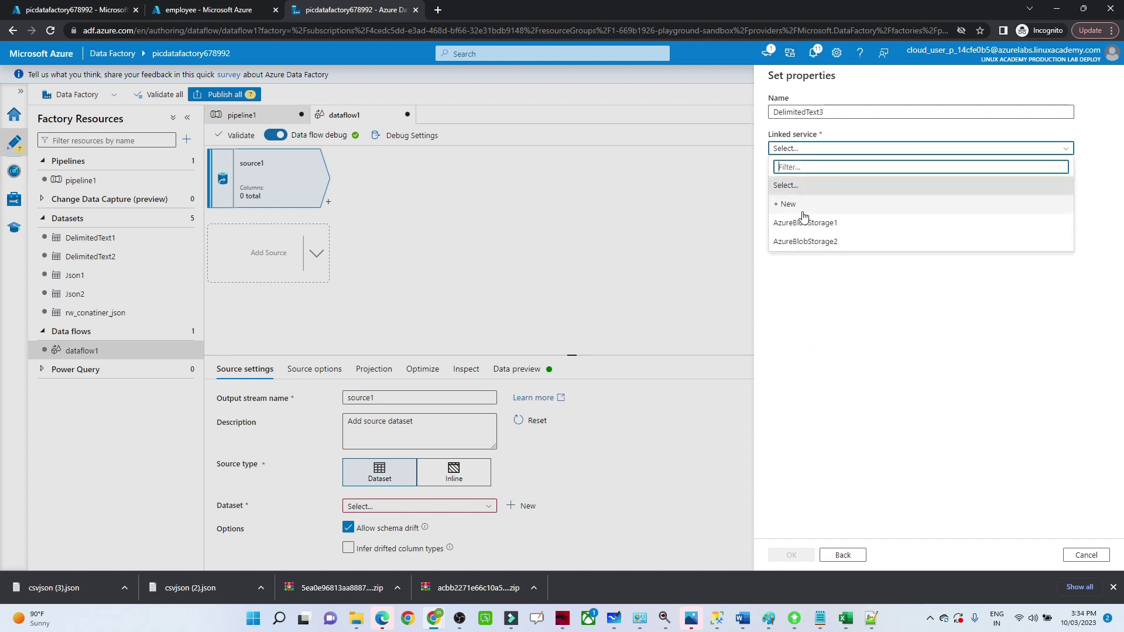
{"action": "left_click", "coordinate": [798, 241]}
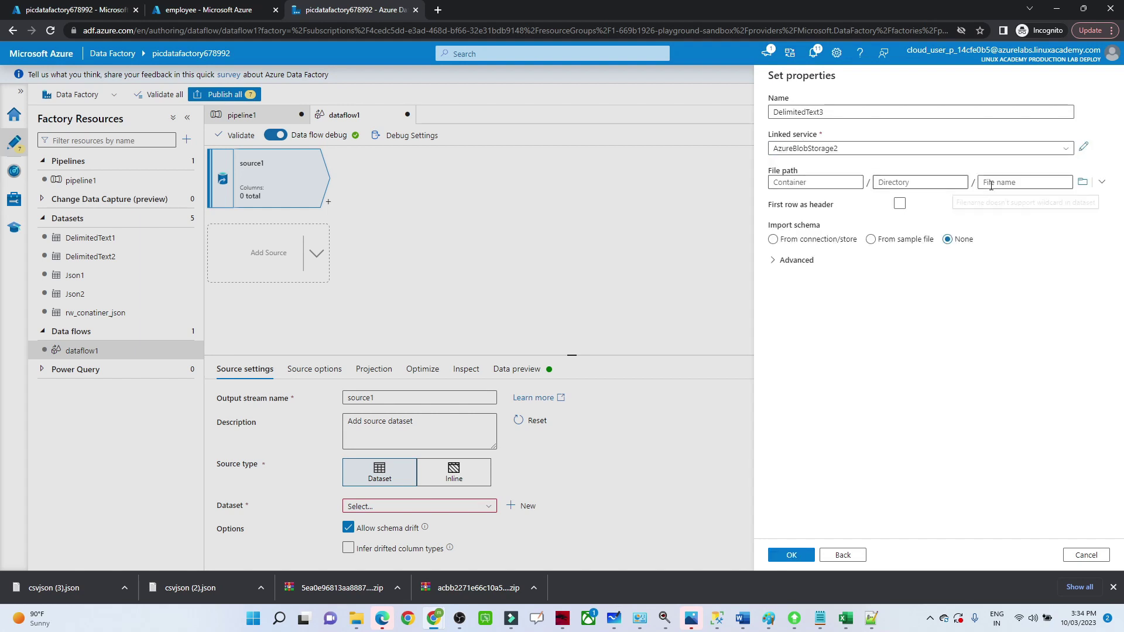
{"action": "left_click", "coordinate": [1082, 183]}
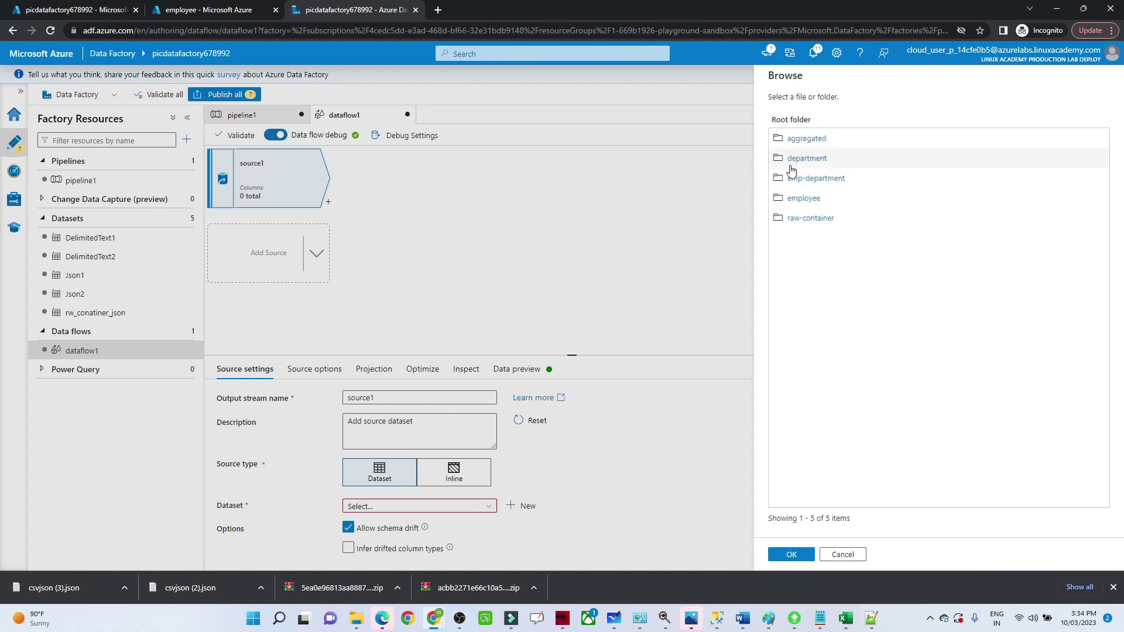
{"action": "double_click", "coordinate": [800, 199]}
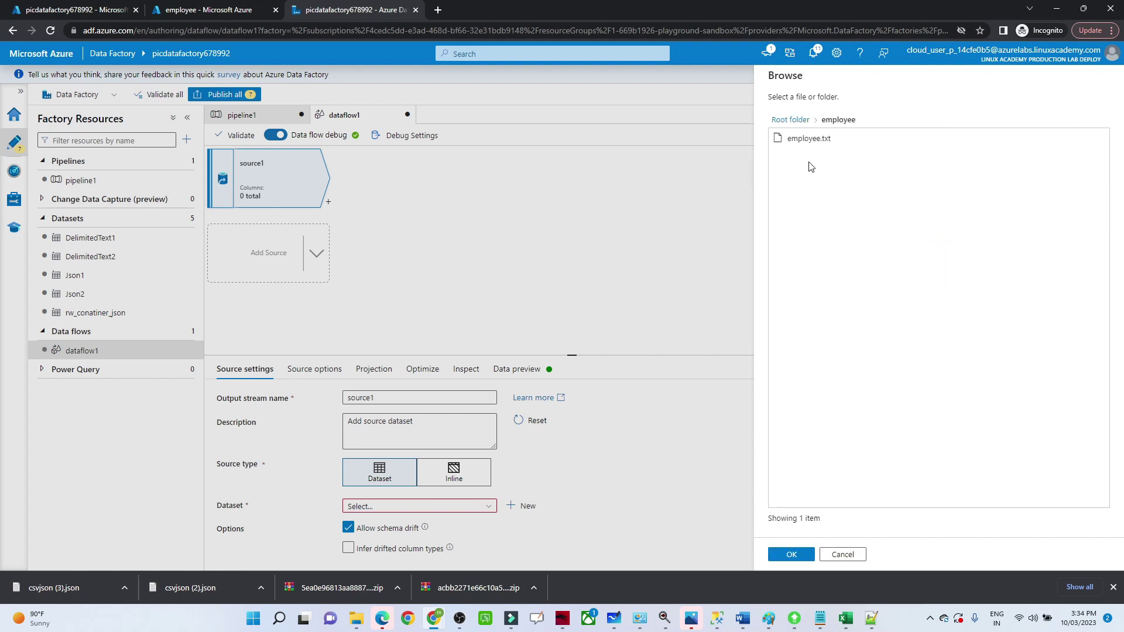
{"action": "left_click", "coordinate": [806, 139]}
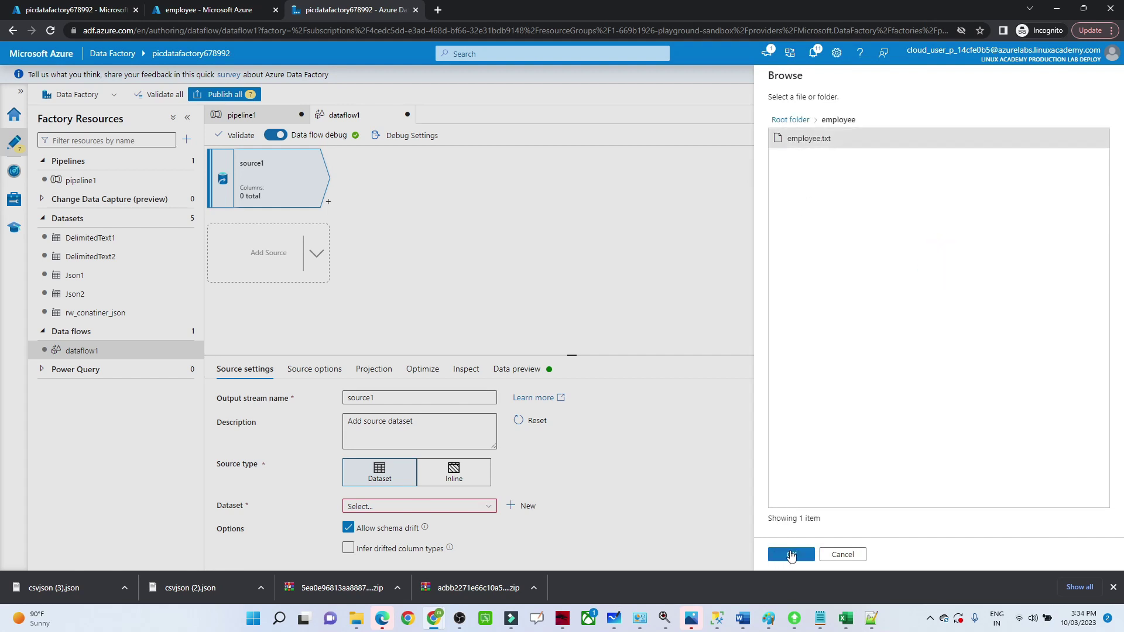
{"action": "left_click", "coordinate": [791, 555]}
{"action": "left_click", "coordinate": [899, 204]}
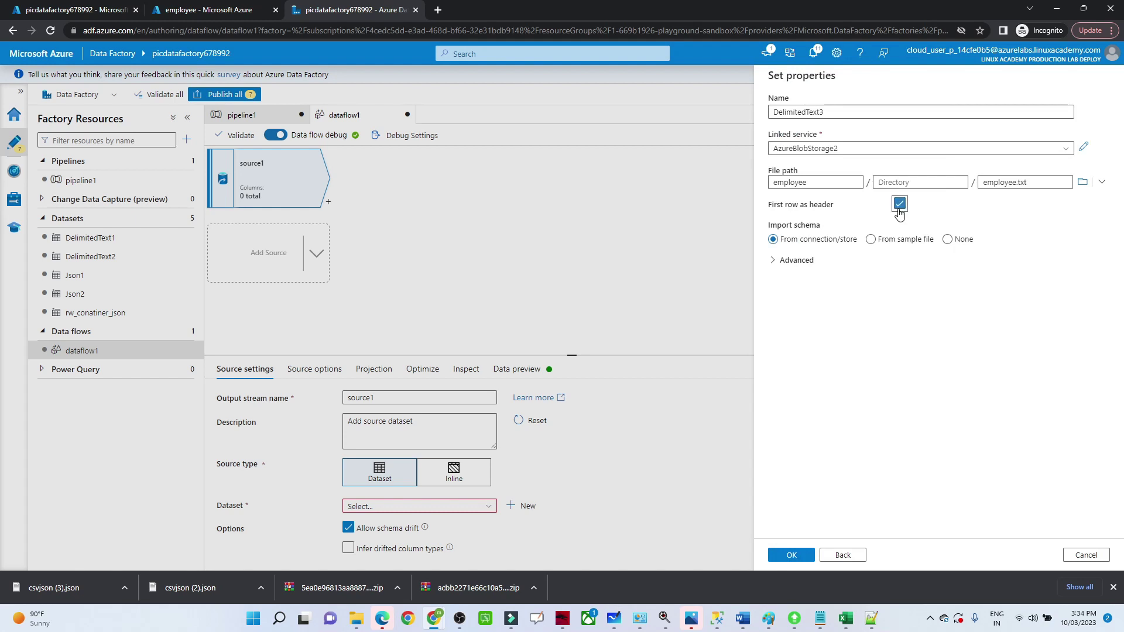
{"action": "left_click", "coordinate": [792, 555]}
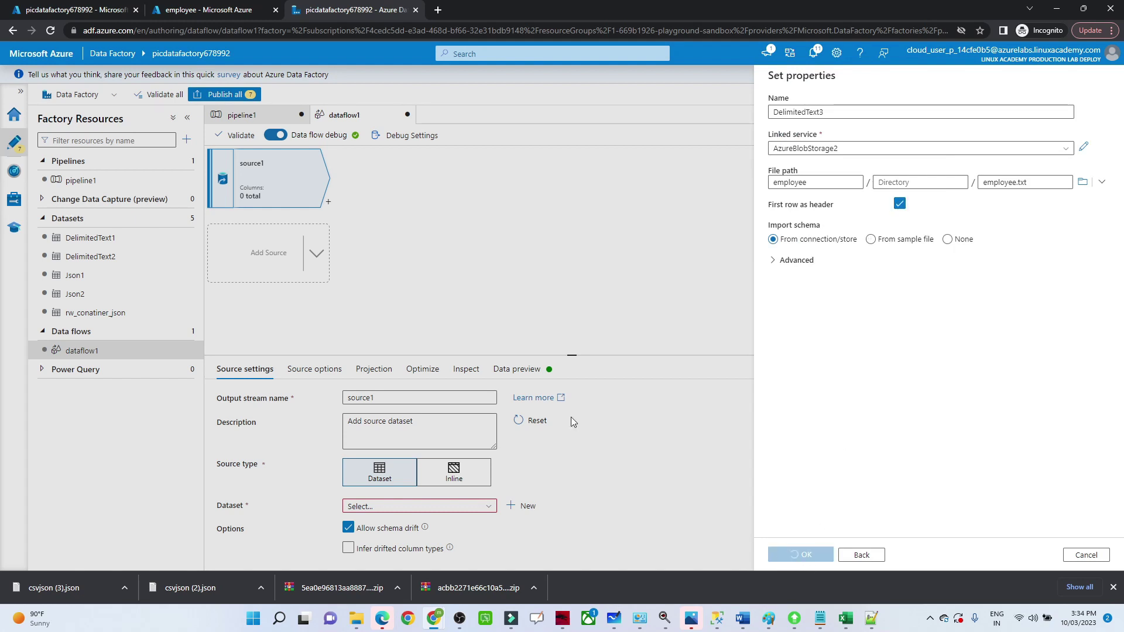
{"action": "key", "text": "ctrl+a"}
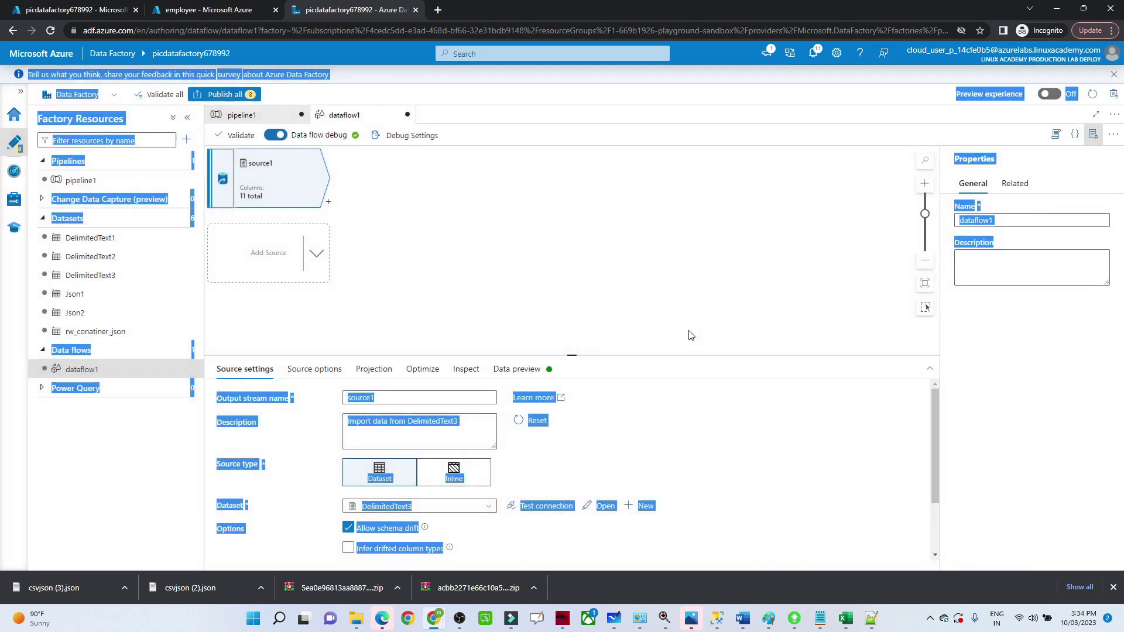
{"action": "left_click", "coordinate": [690, 335]}
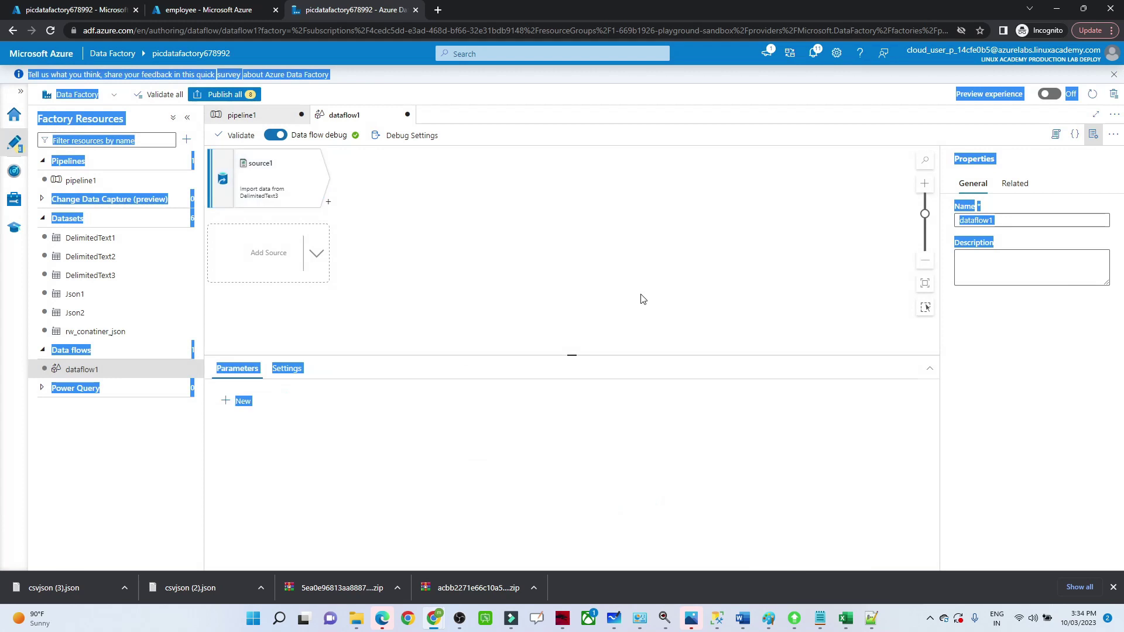
{"action": "left_click", "coordinate": [294, 187]}
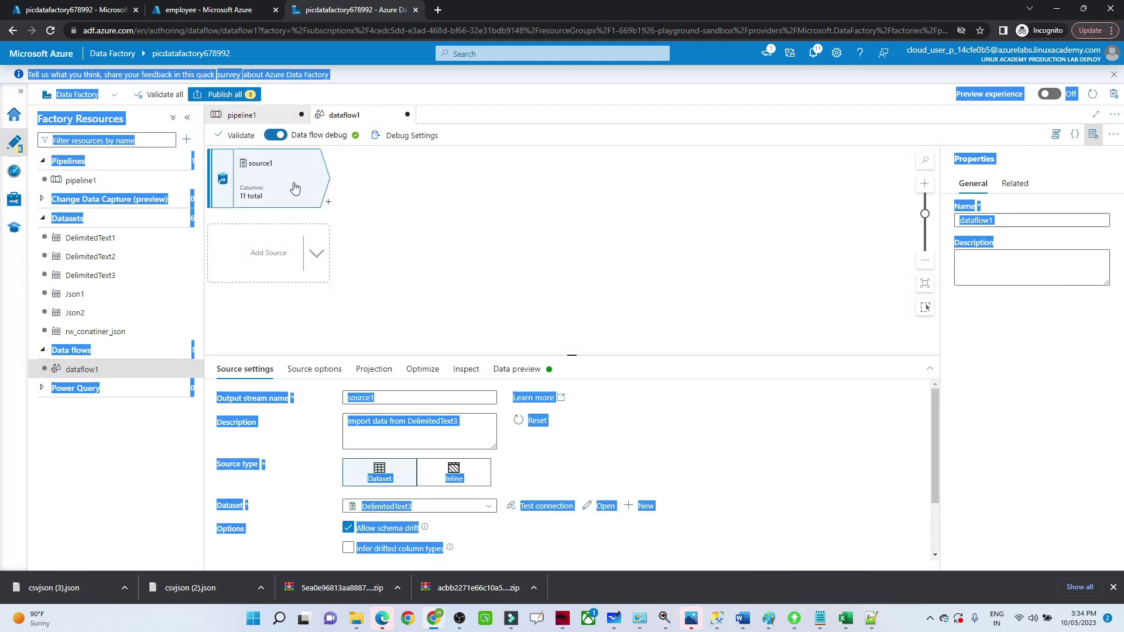
{"action": "left_click", "coordinate": [430, 224]}
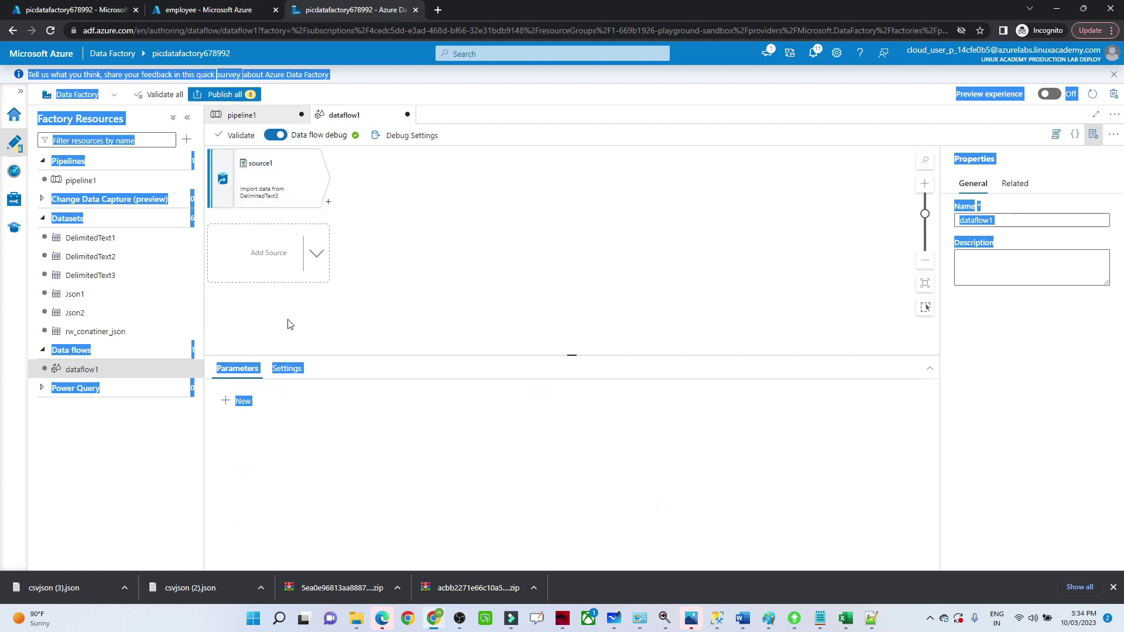
Select source1 in dataflow1 and refresh its data preview
{"action": "left_click", "coordinate": [286, 368]}
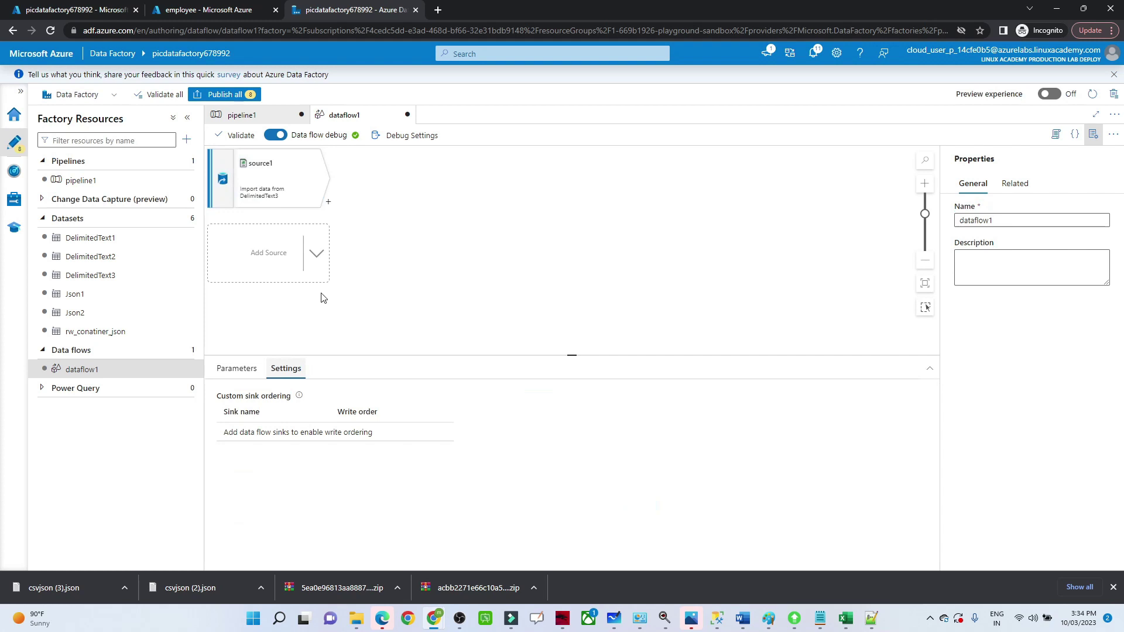
{"action": "left_click", "coordinate": [309, 194]}
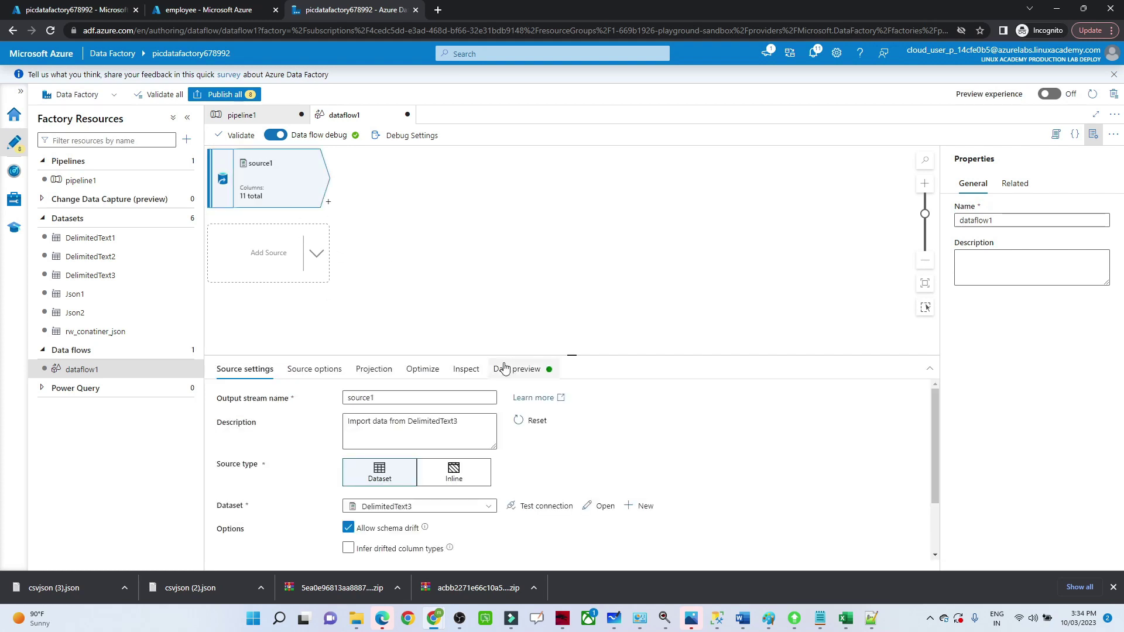
{"action": "left_click", "coordinate": [530, 370]}
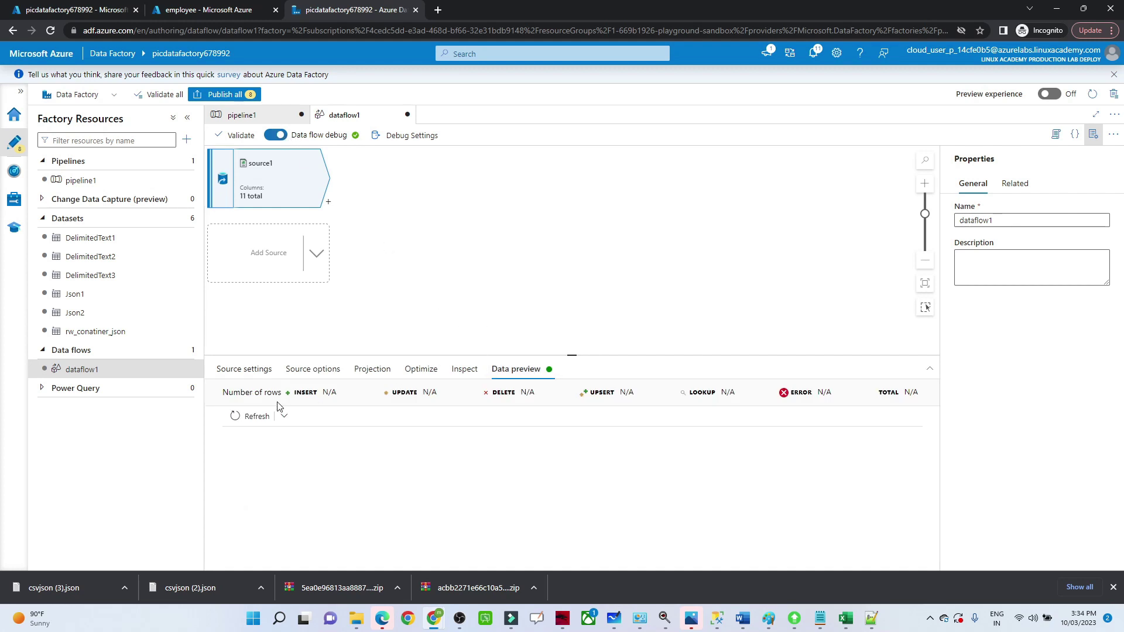
{"action": "left_click", "coordinate": [251, 416]}
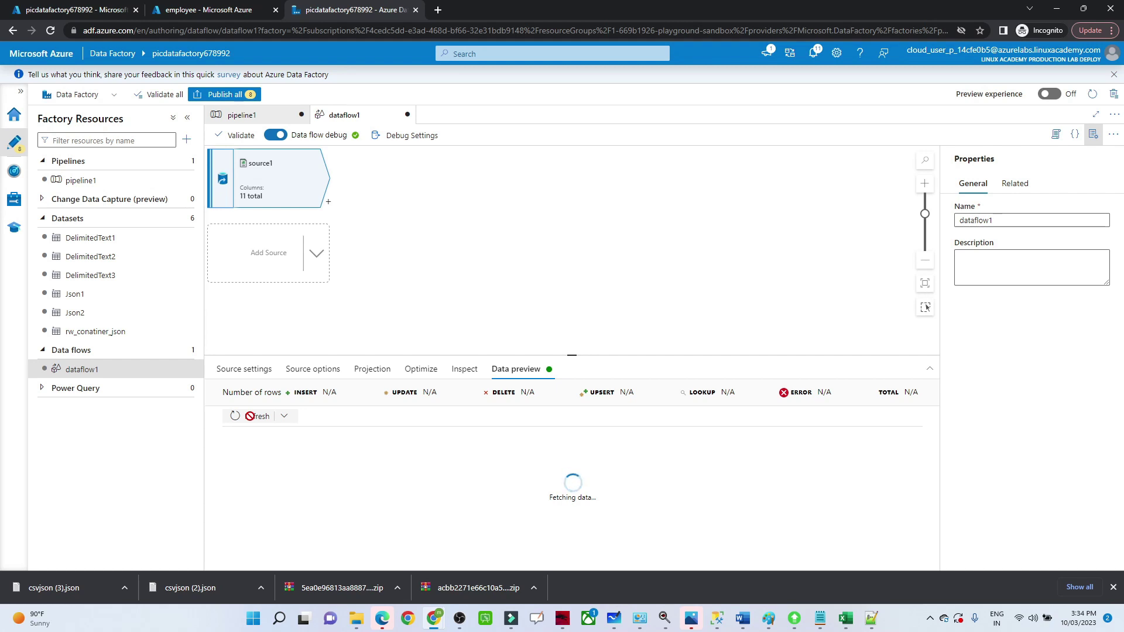
Set the projection type of source1's EMPLOYEE_ID and SALARY columns to integer
{"action": "left_click", "coordinate": [371, 368]}
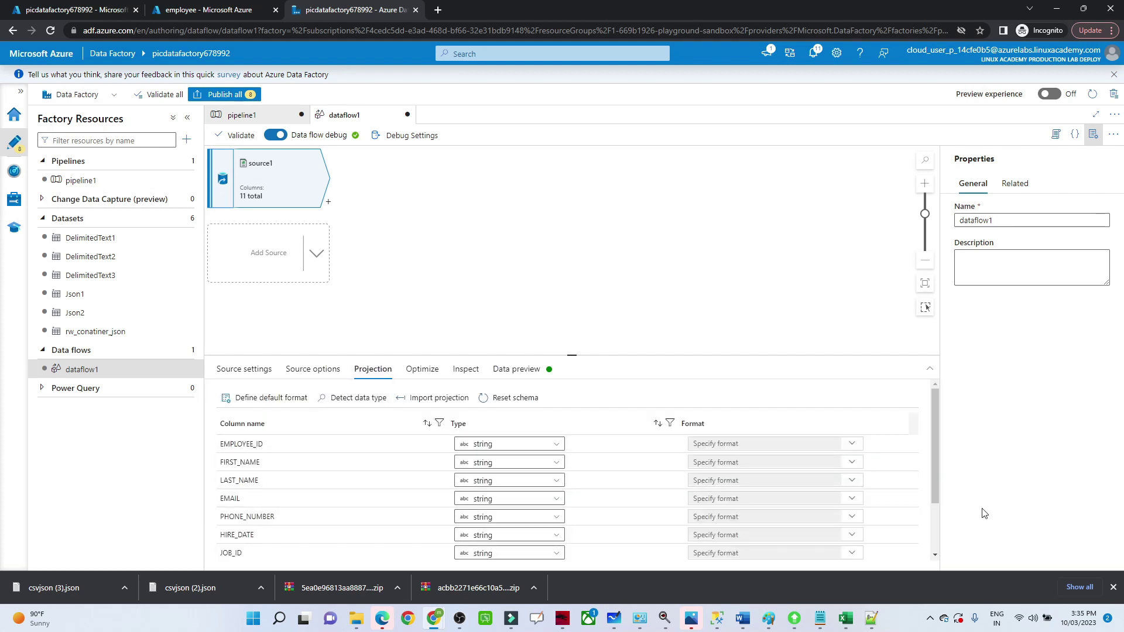
{"action": "left_click_drag", "start_coordinate": [938, 482], "coordinate": [933, 513]}
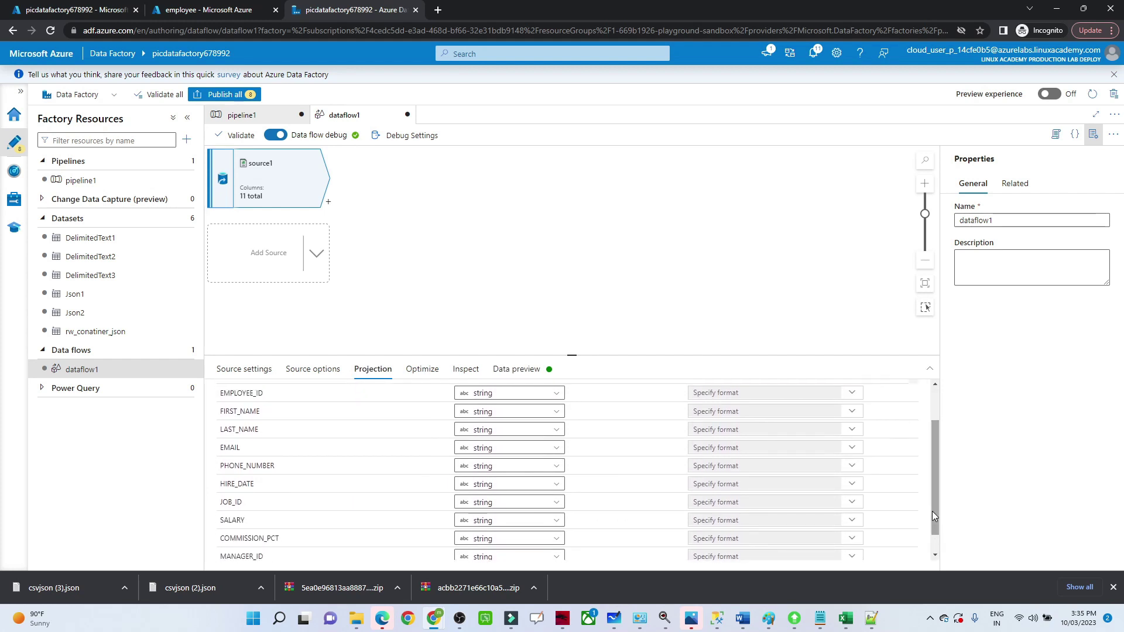
{"action": "left_click", "coordinate": [475, 397]}
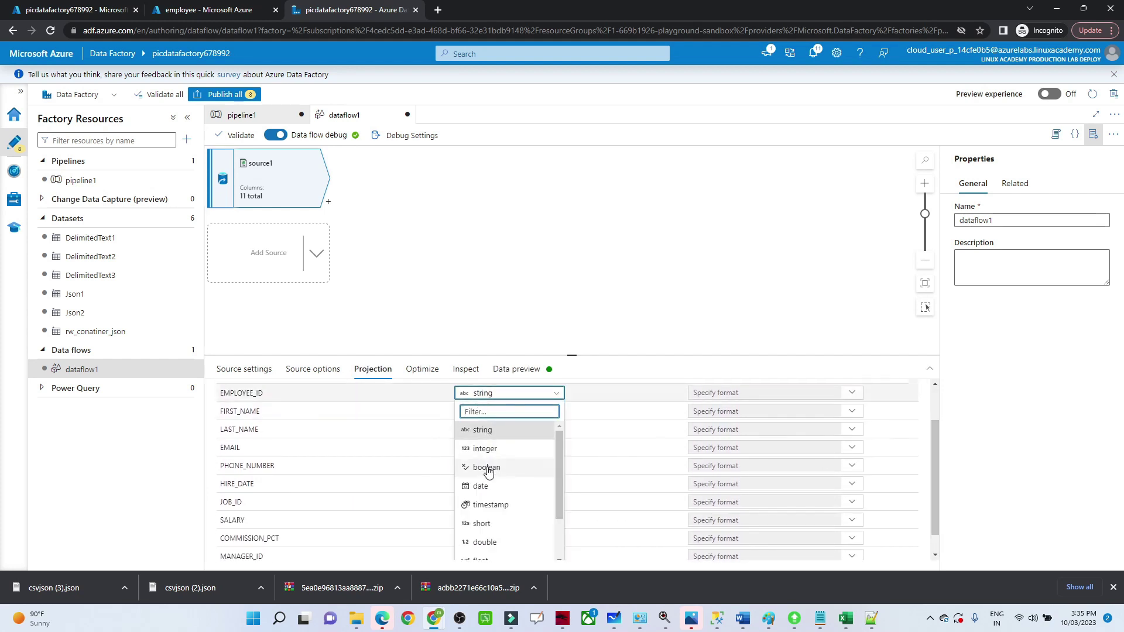
{"action": "left_click", "coordinate": [485, 449]}
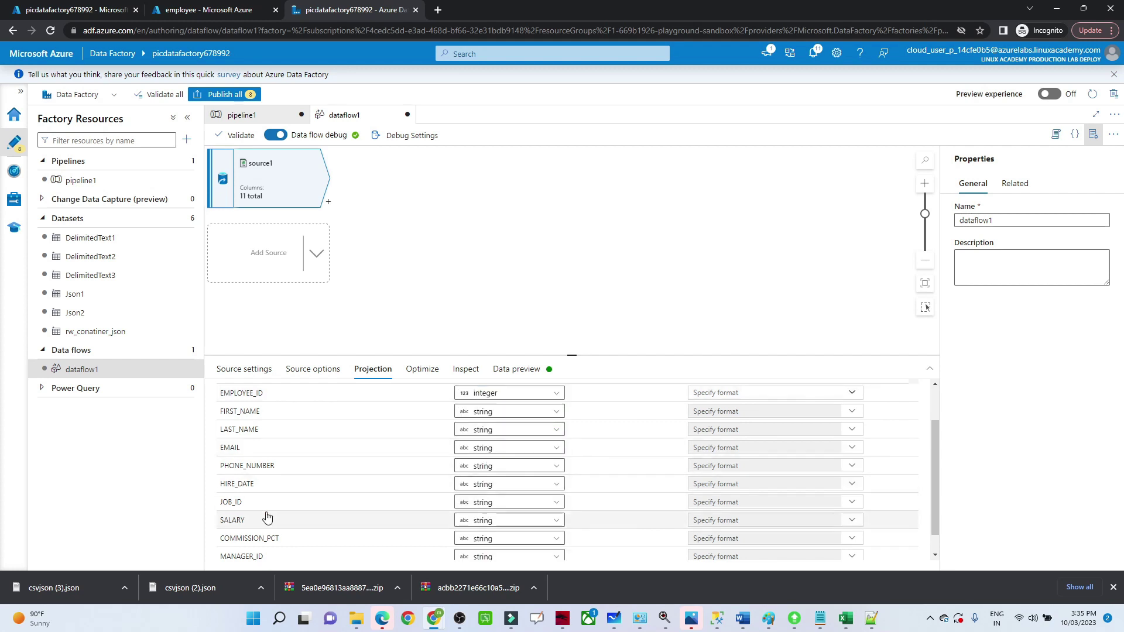
{"action": "left_click", "coordinate": [477, 522]}
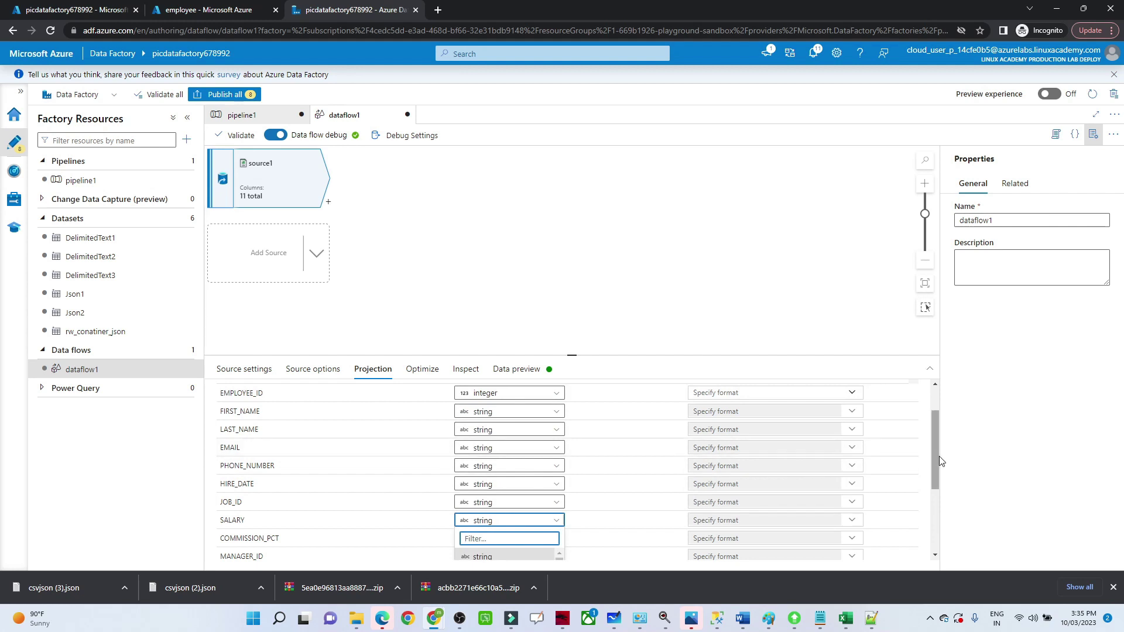
{"action": "left_click_drag", "start_coordinate": [936, 456], "coordinate": [943, 520]}
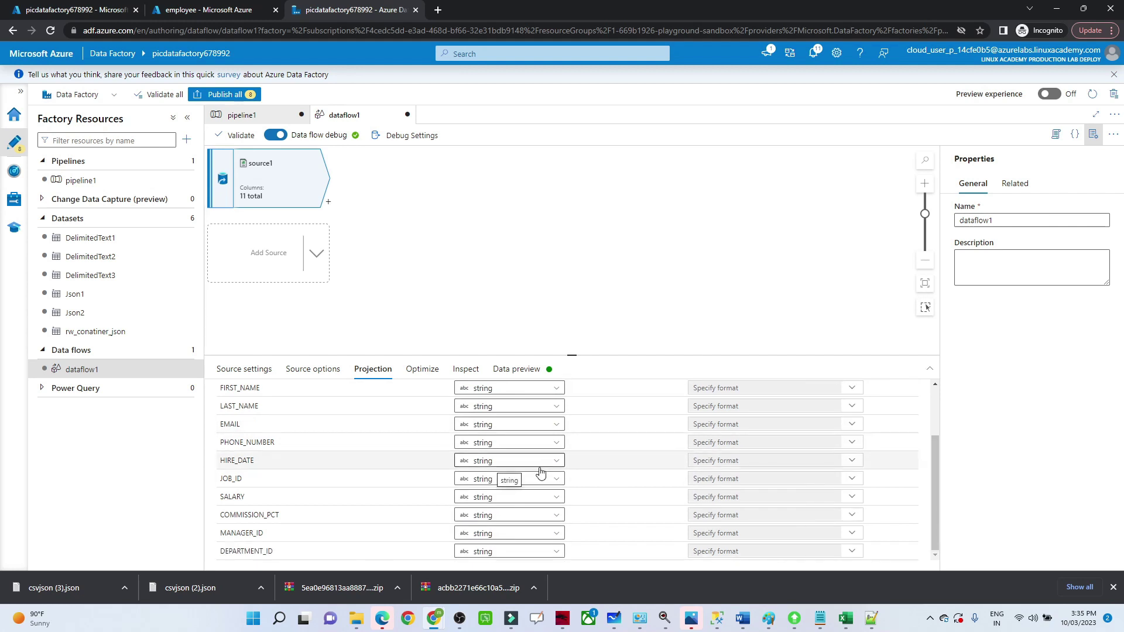
{"action": "left_click", "coordinate": [535, 497]}
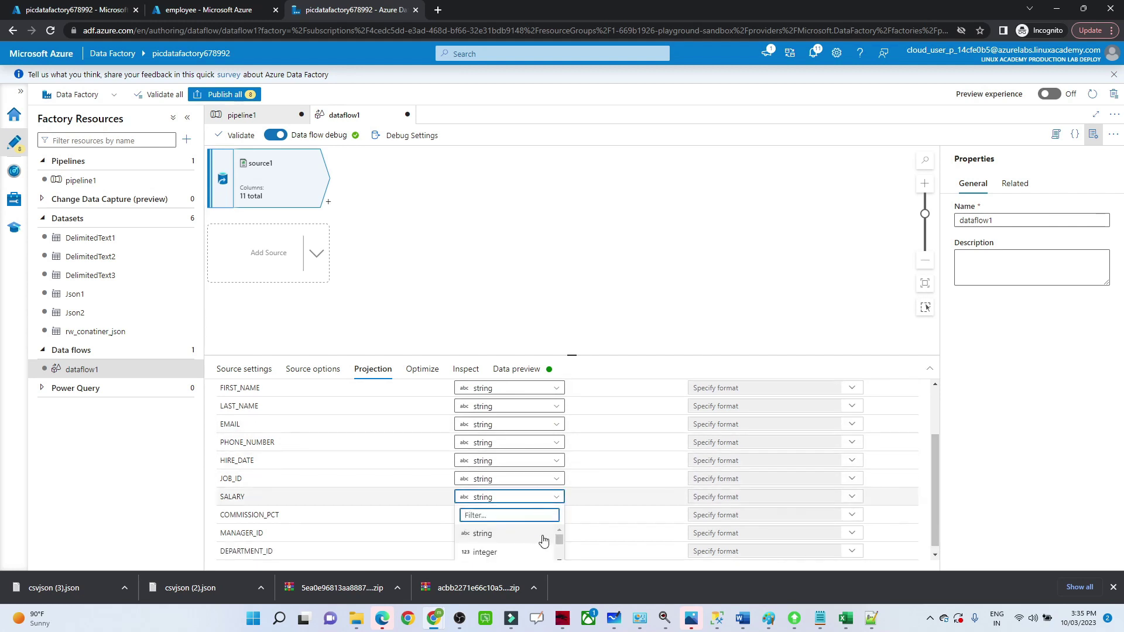
{"action": "left_click", "coordinate": [486, 553]}
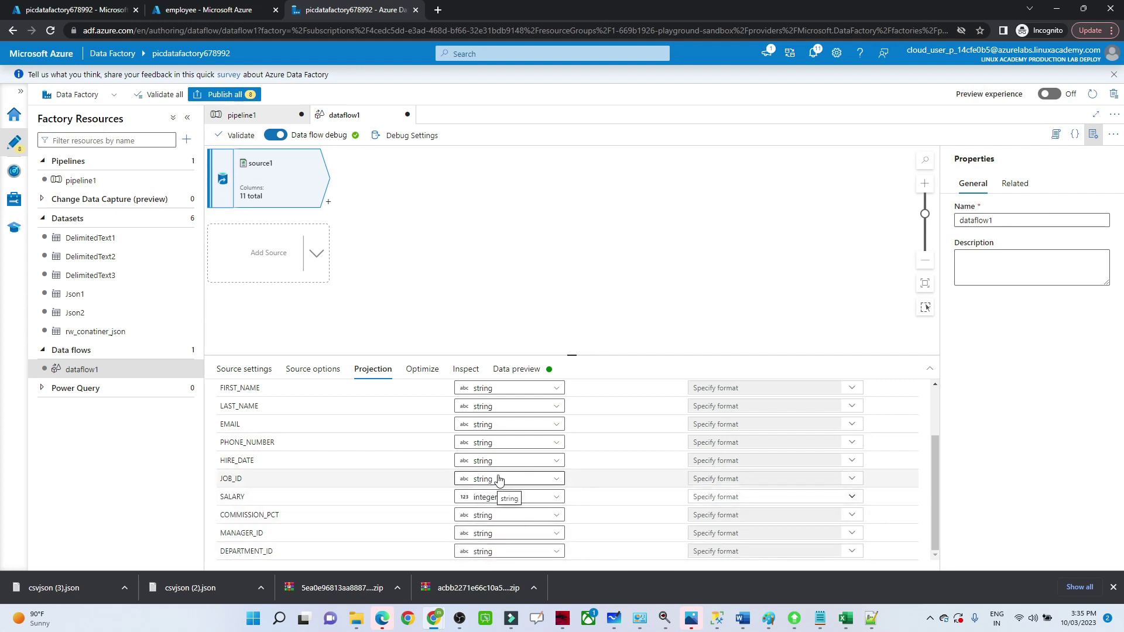
Set source1's JOB_ID and DEPARTMENT_ID columns to integer and review the source's data preview
{"action": "left_click", "coordinate": [497, 479]}
{"action": "left_click", "coordinate": [477, 536]}
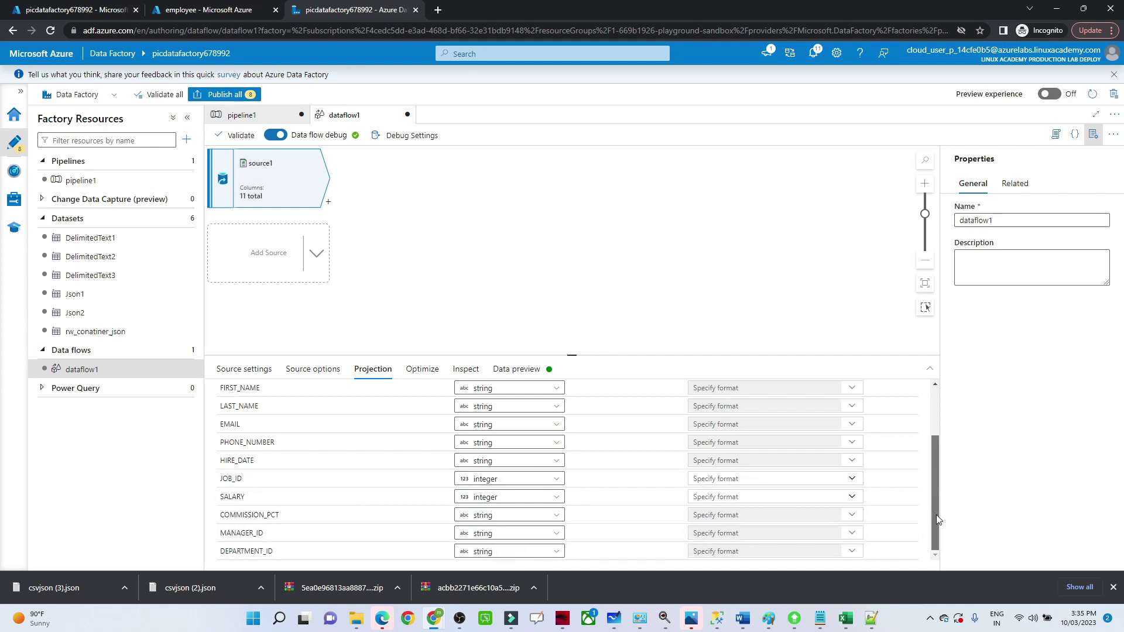
{"action": "left_click", "coordinate": [488, 552]}
{"action": "left_click", "coordinate": [495, 512]}
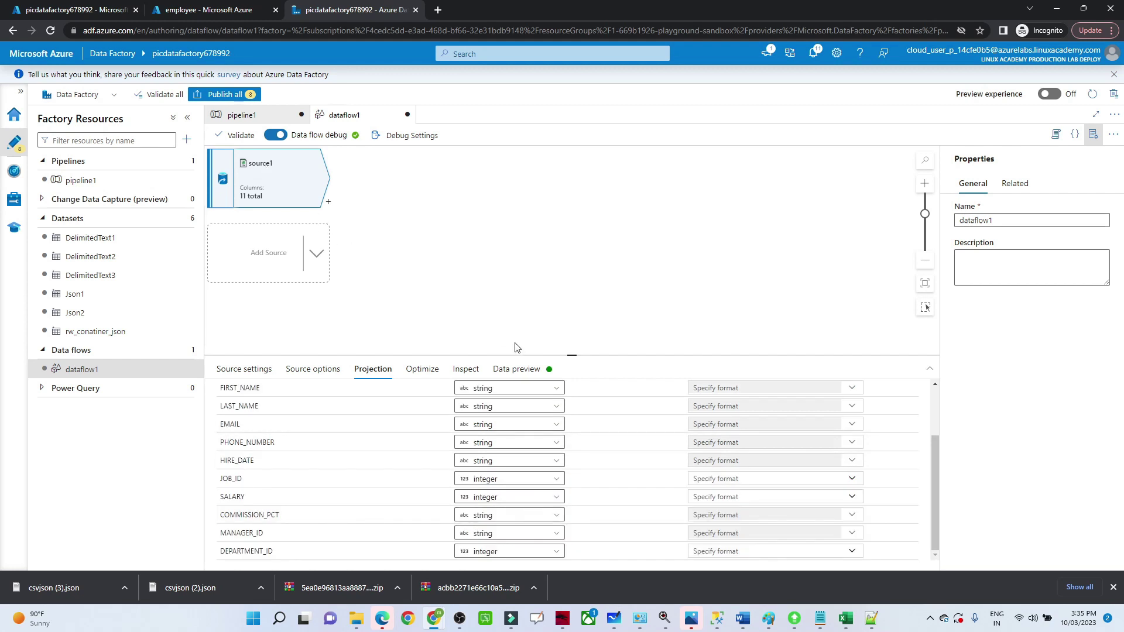
{"action": "left_click", "coordinate": [516, 369]}
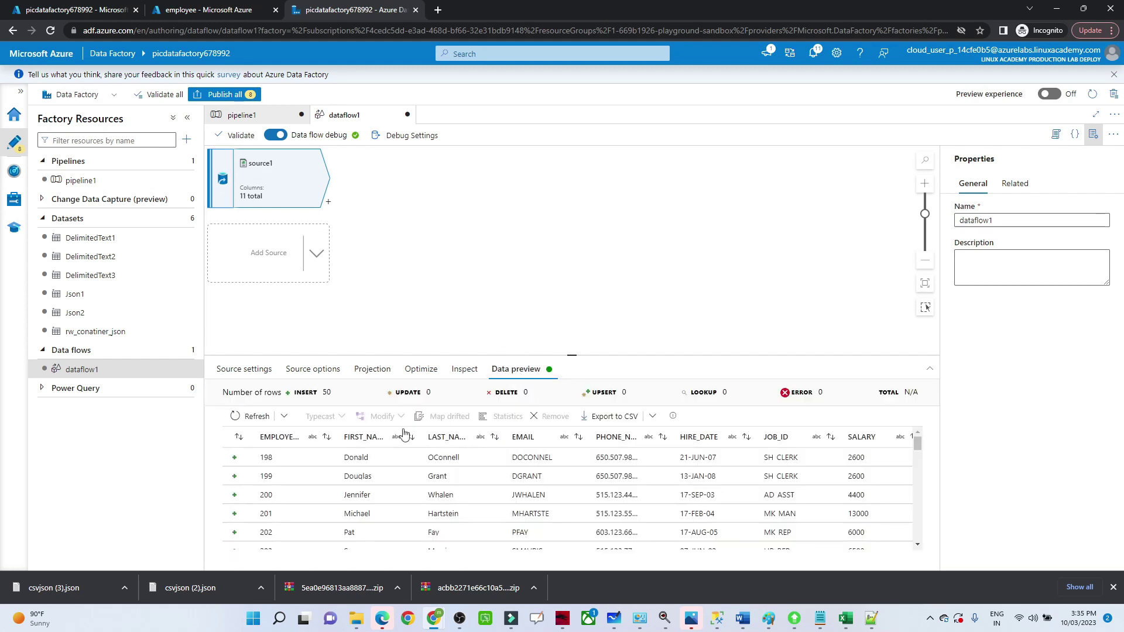
Add a second source to dataflow1 and start a new Azure Blob Storage dataset for it in DelimitedText format
{"action": "left_click", "coordinate": [239, 253]}
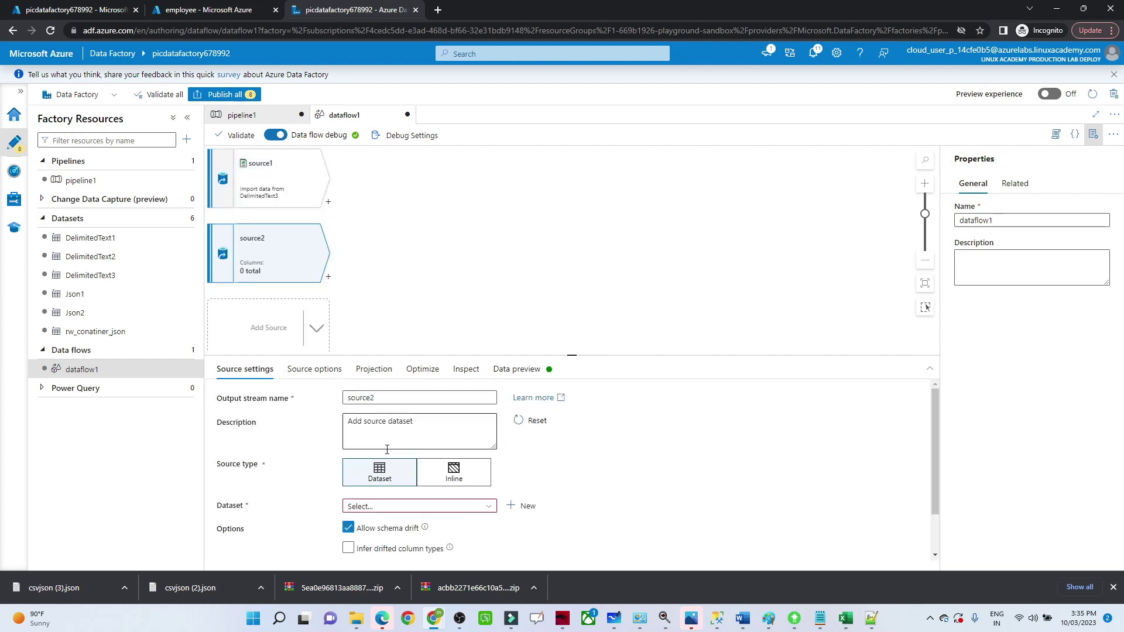
{"action": "left_click", "coordinate": [511, 508]}
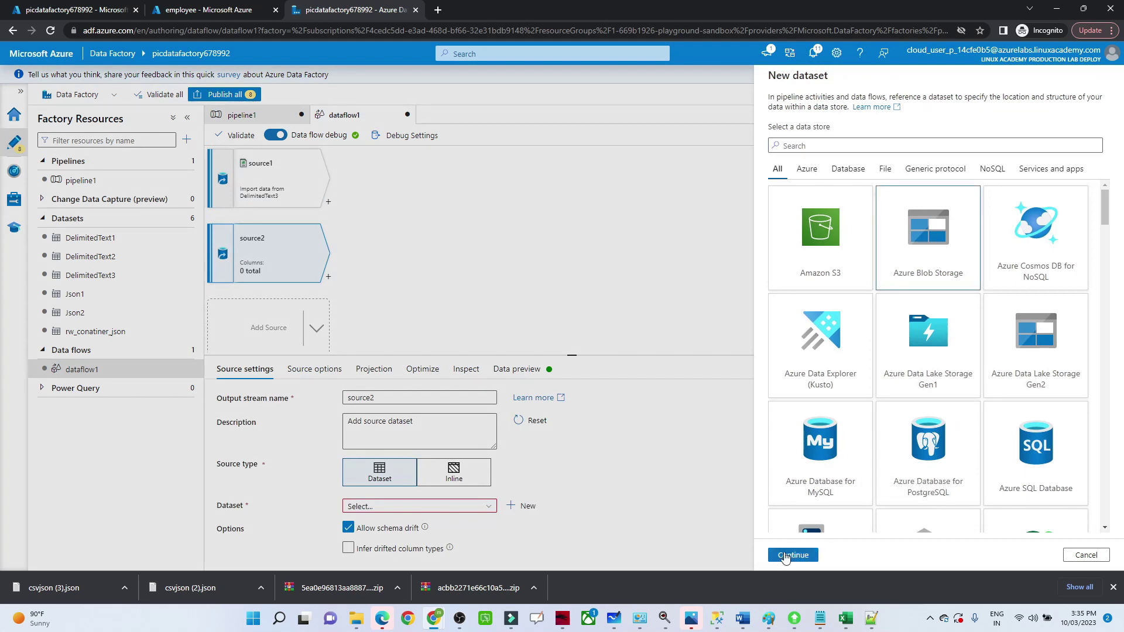
{"action": "left_click", "coordinate": [786, 556]}
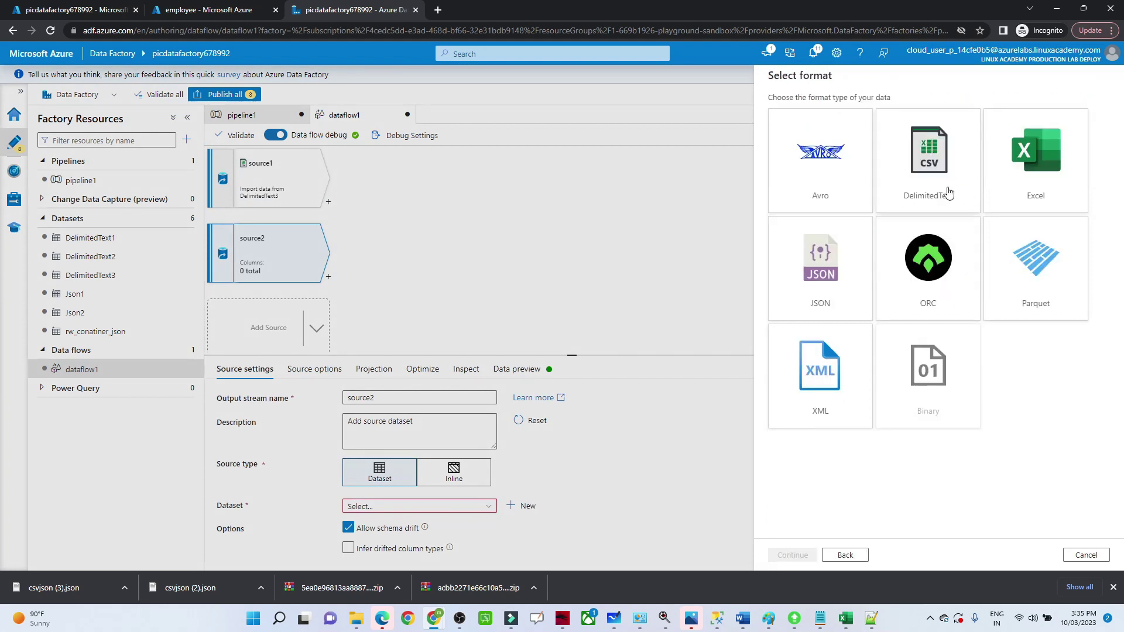
{"action": "left_click", "coordinate": [948, 193]}
{"action": "left_click", "coordinate": [794, 556]}
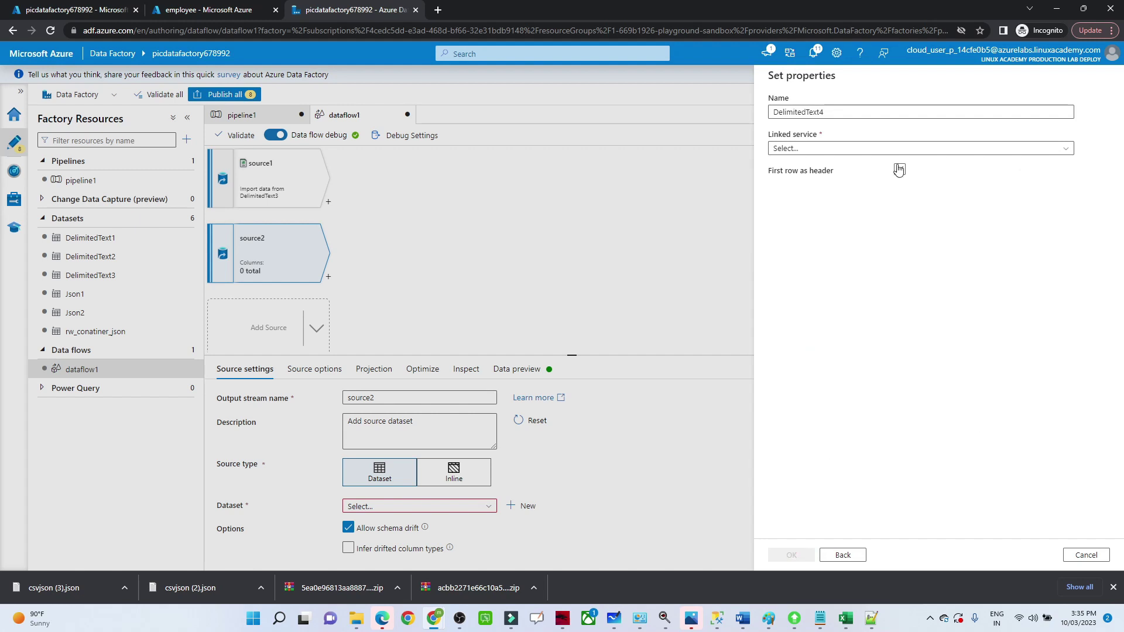
Create the source2 dataset with linked service AzureBlobStorage2, file department/department.txt and the first row as header
{"action": "left_click", "coordinate": [876, 149]}
{"action": "left_click", "coordinate": [814, 242]}
{"action": "left_click", "coordinate": [1080, 185]}
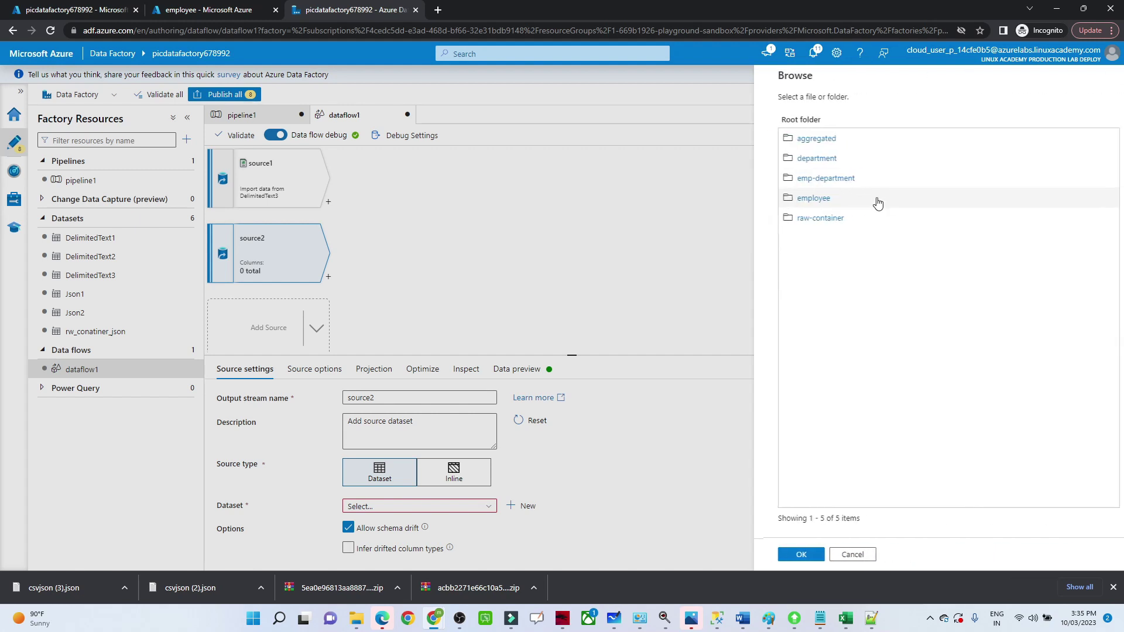
{"action": "left_click", "coordinate": [806, 164]}
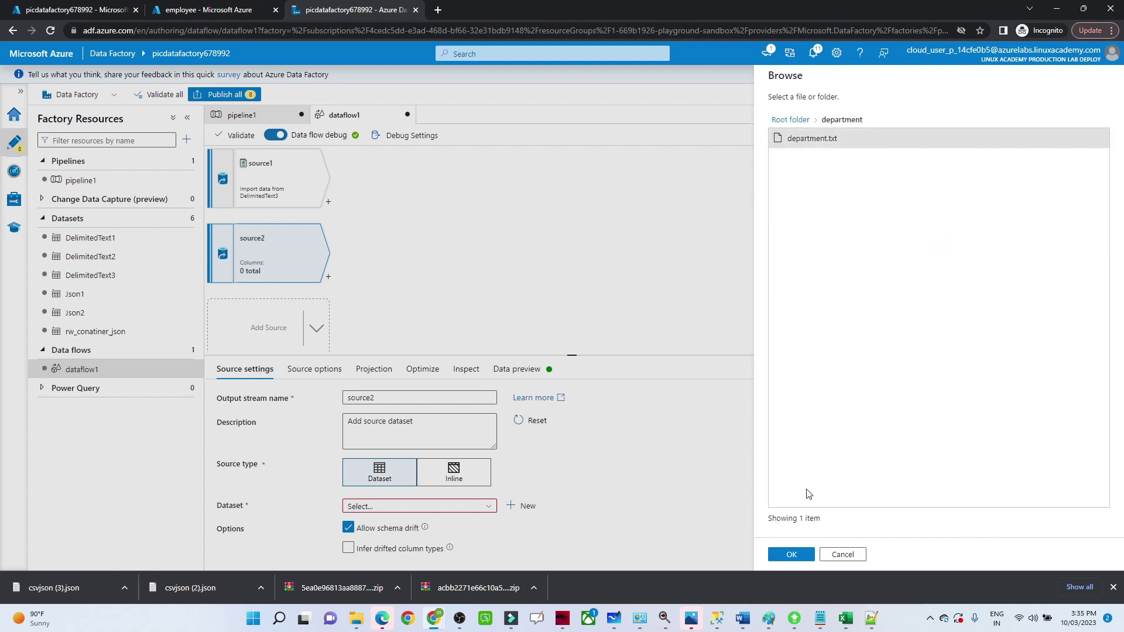
{"action": "left_click", "coordinate": [789, 555]}
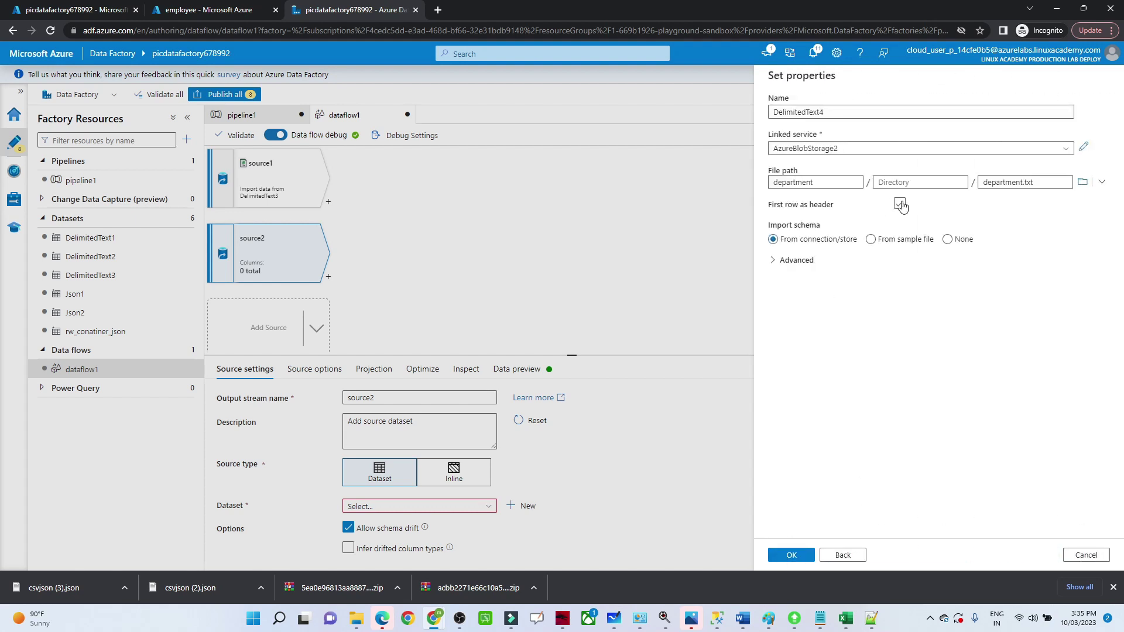
{"action": "left_click", "coordinate": [789, 557]}
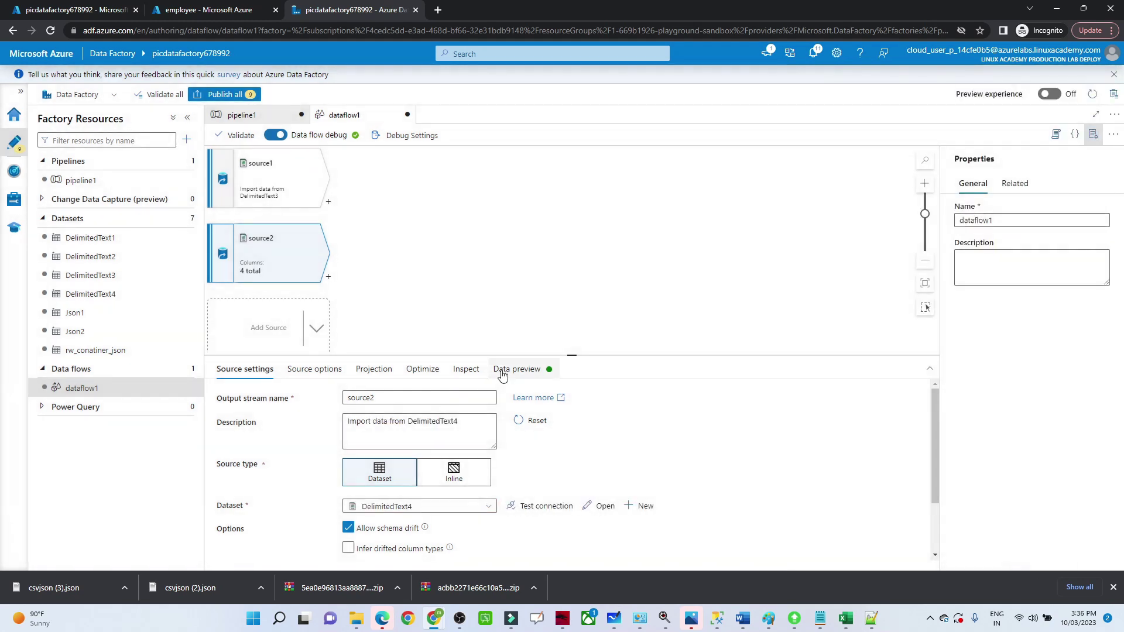
Set the projection type of source2's DEPARTMENT_ID, LOCATION_ID and MANAGER_ID columns to integer
{"action": "left_click", "coordinate": [372, 370]}
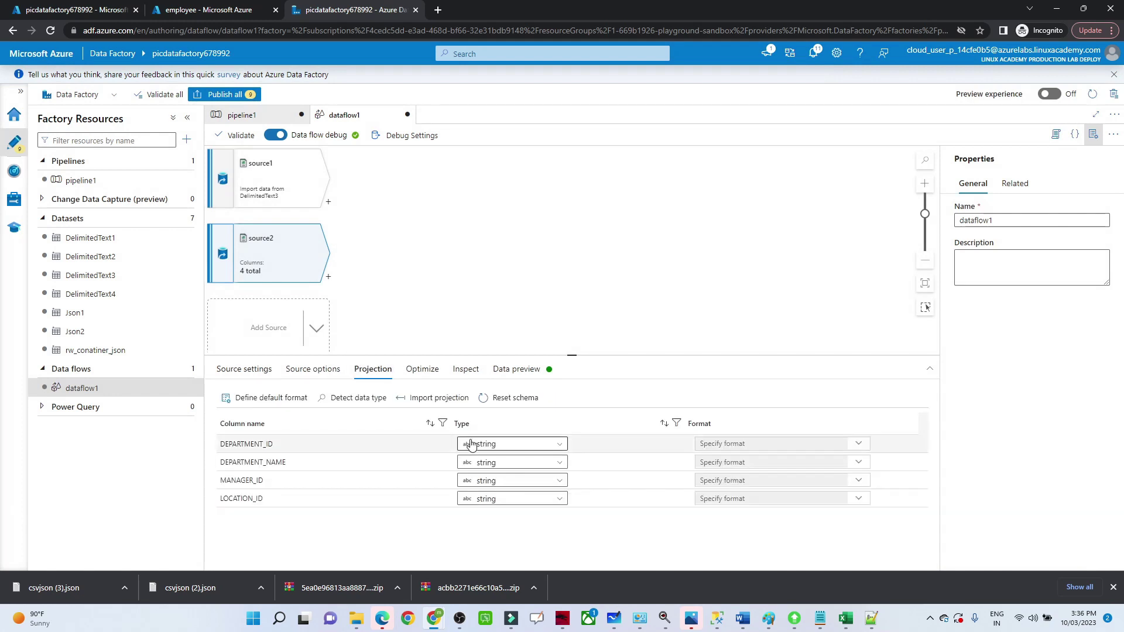
{"action": "left_click", "coordinate": [491, 444]}
{"action": "left_click", "coordinate": [485, 500]}
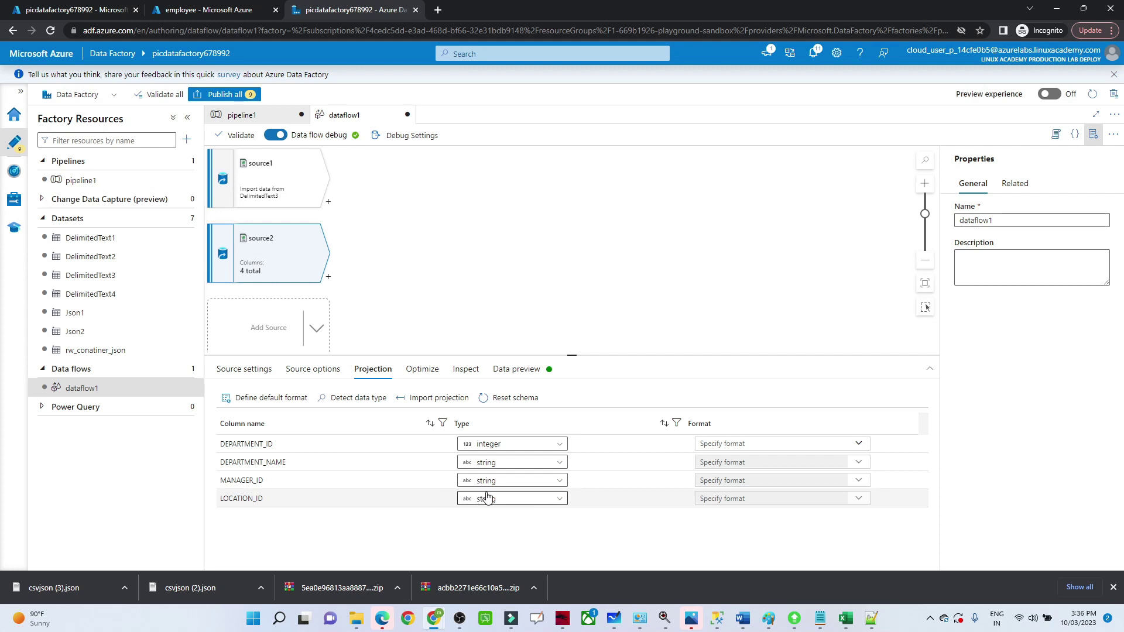
{"action": "left_click", "coordinate": [487, 499]}
{"action": "left_click", "coordinate": [486, 554]}
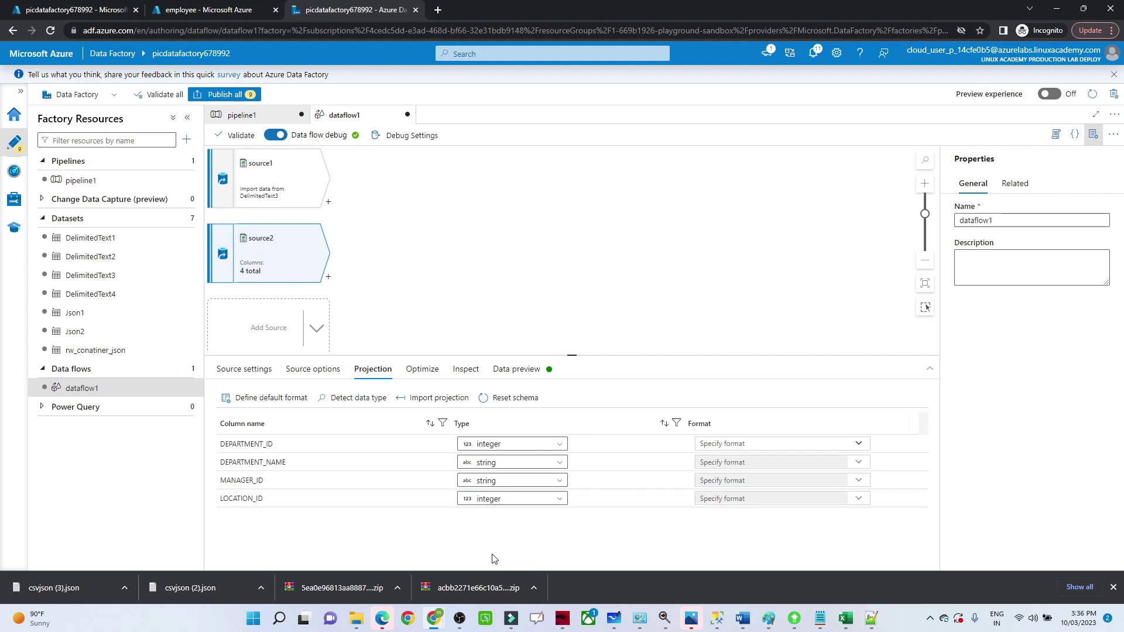
{"action": "left_click", "coordinate": [478, 489]}
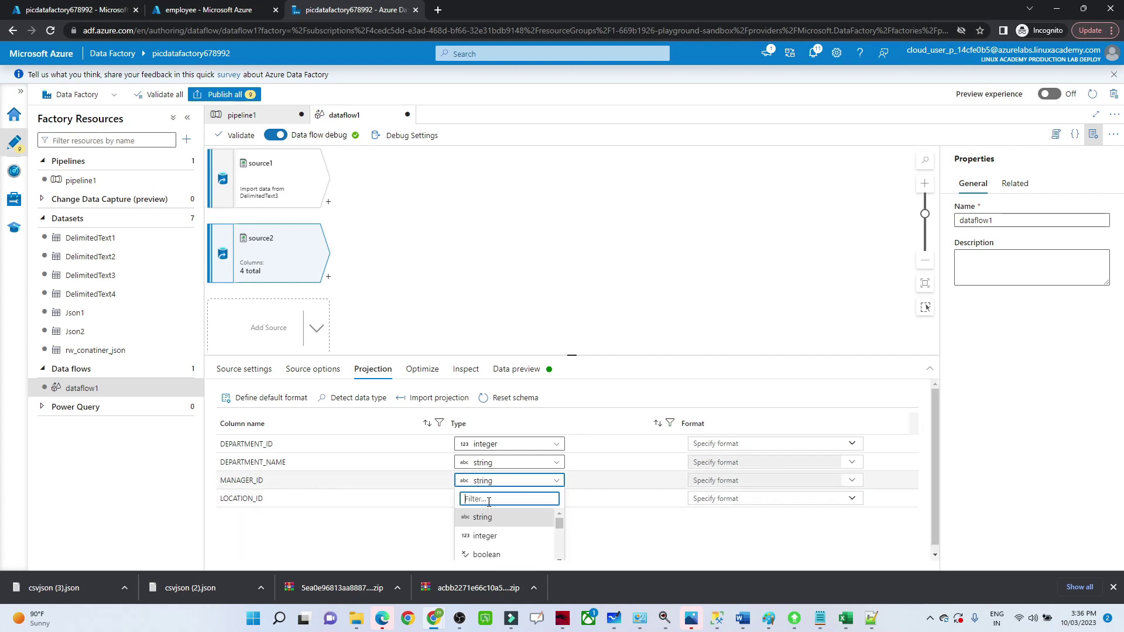
{"action": "left_click", "coordinate": [489, 536]}
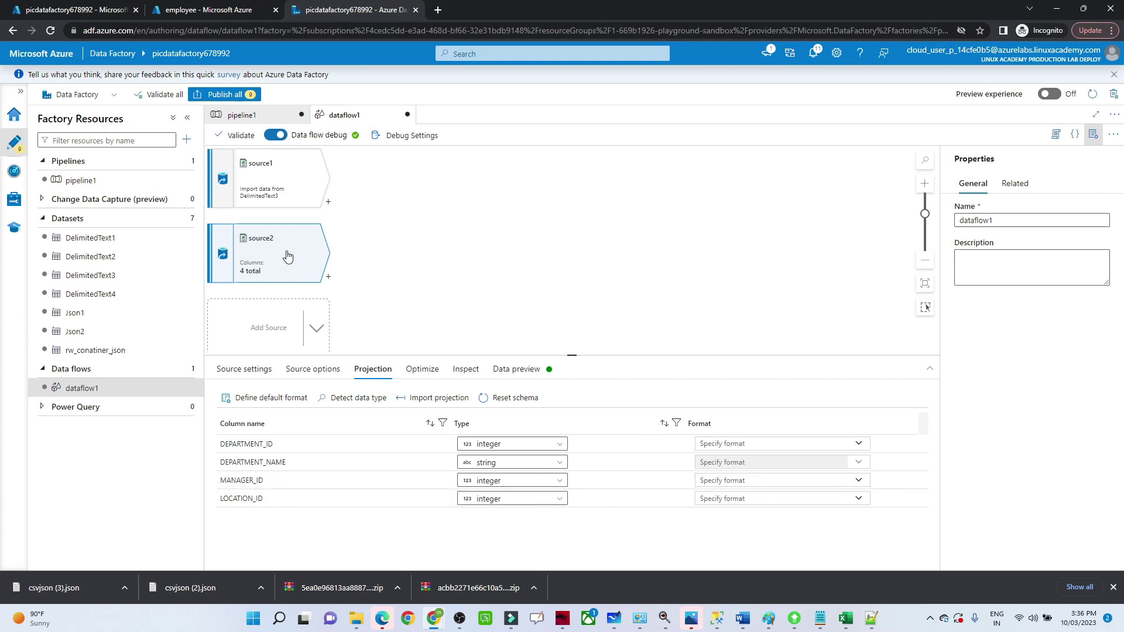
Add a Join transformation after source1 and choose source2 as its right stream
{"action": "left_click", "coordinate": [329, 202]}
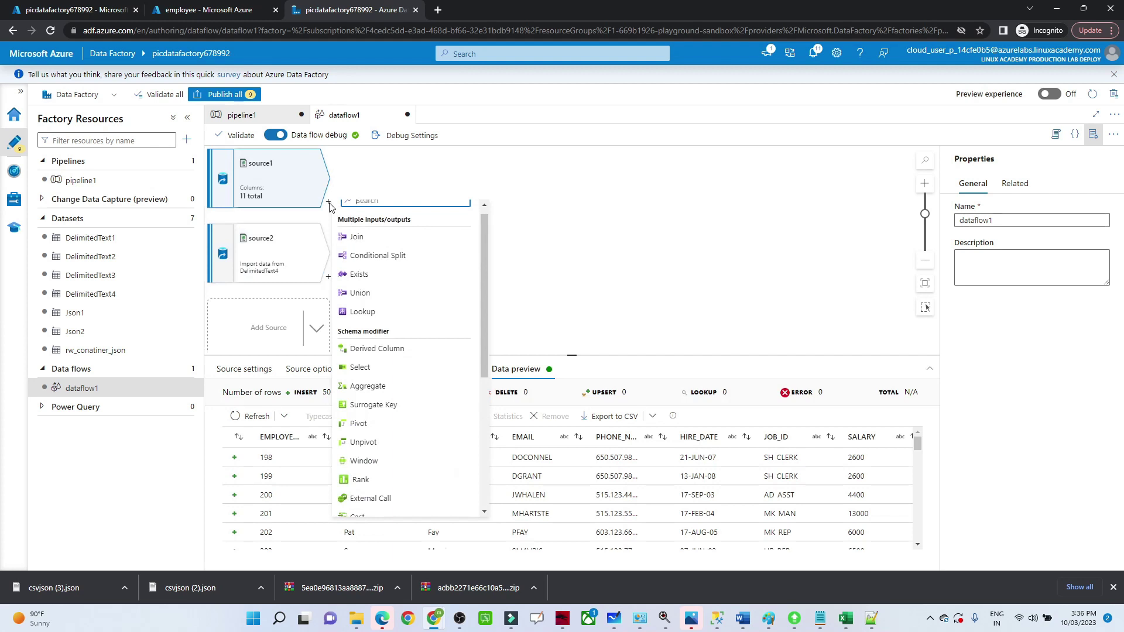
{"action": "left_click", "coordinate": [357, 237]}
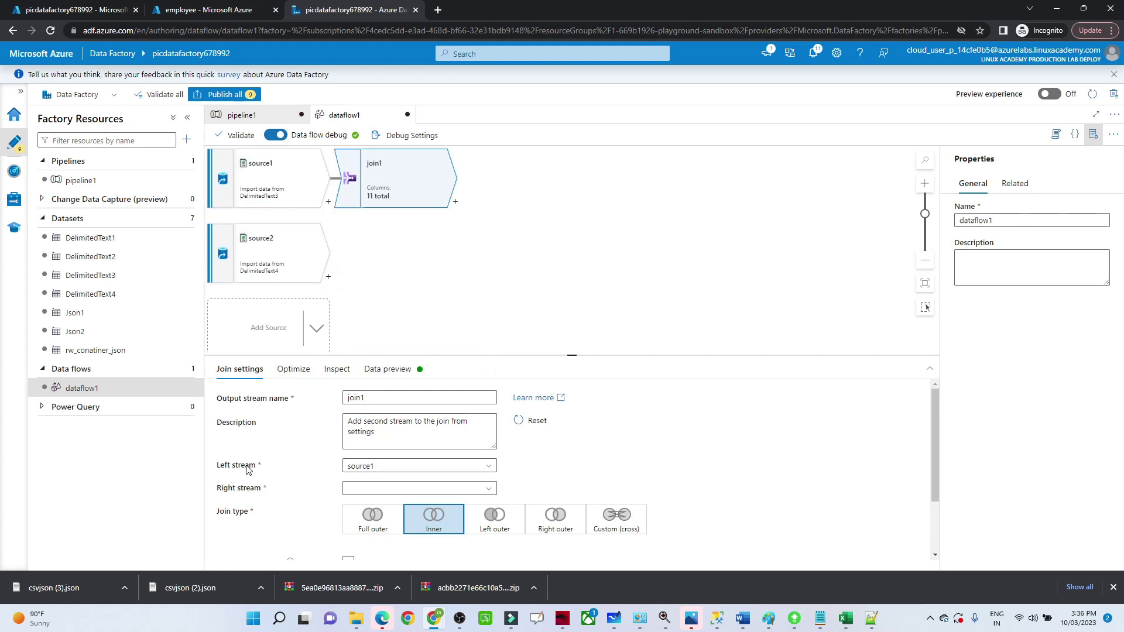
{"action": "left_click", "coordinate": [361, 489]}
{"action": "left_click", "coordinate": [365, 507]}
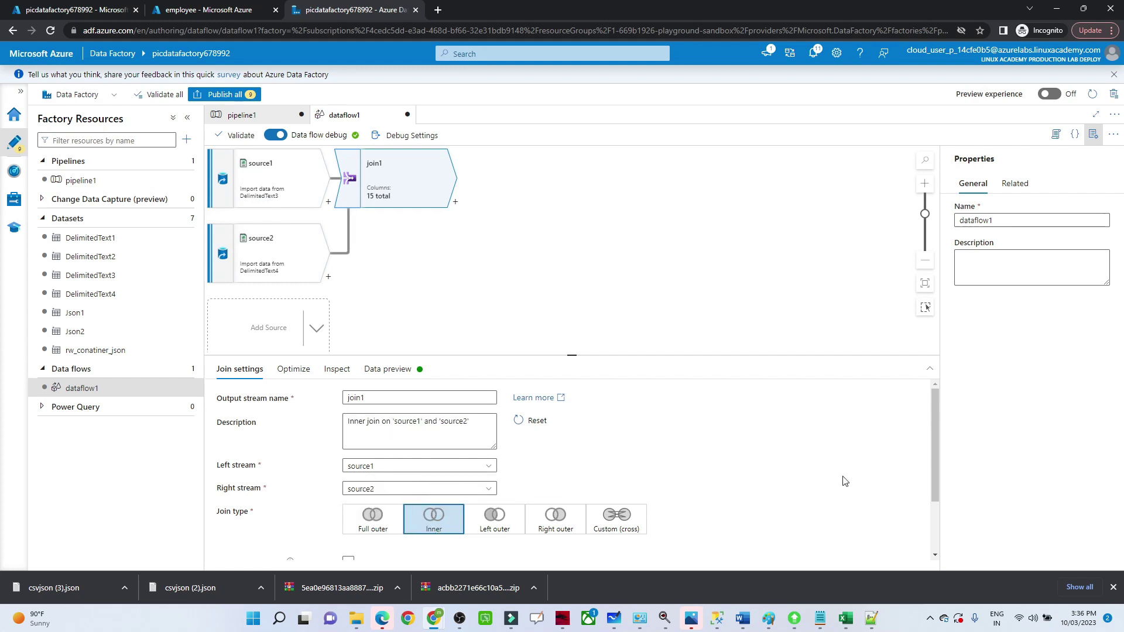
Set join1's condition so that source1's DEPARTMENT_ID equals source2's DEPARTMENT_ID
{"action": "left_click_drag", "start_coordinate": [933, 477], "coordinate": [958, 570]}
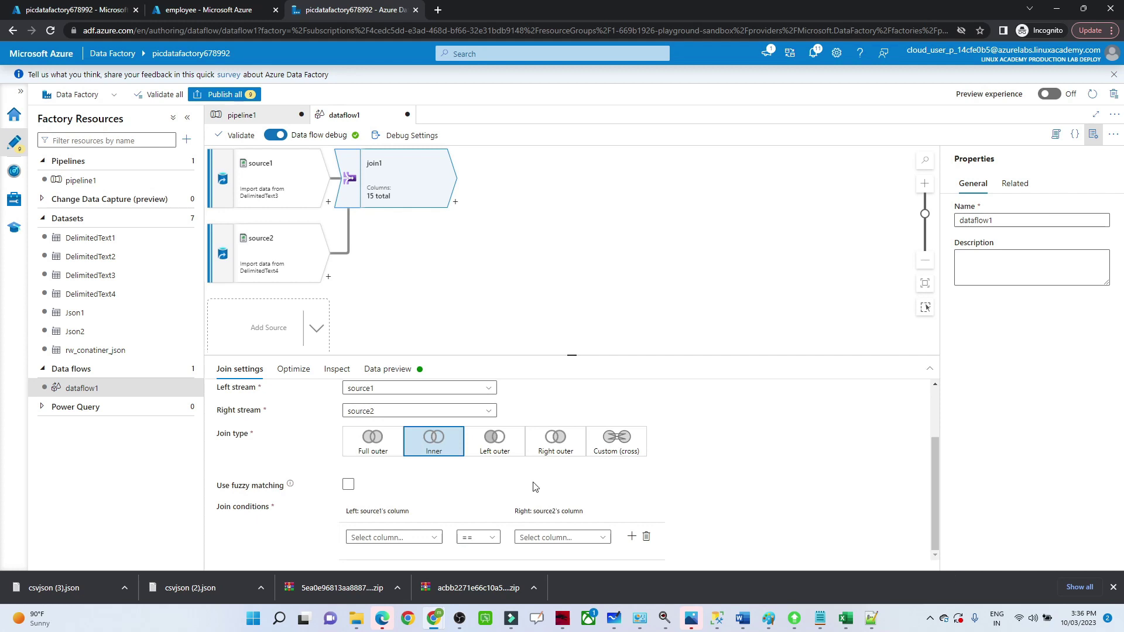
{"action": "left_click", "coordinate": [403, 537]}
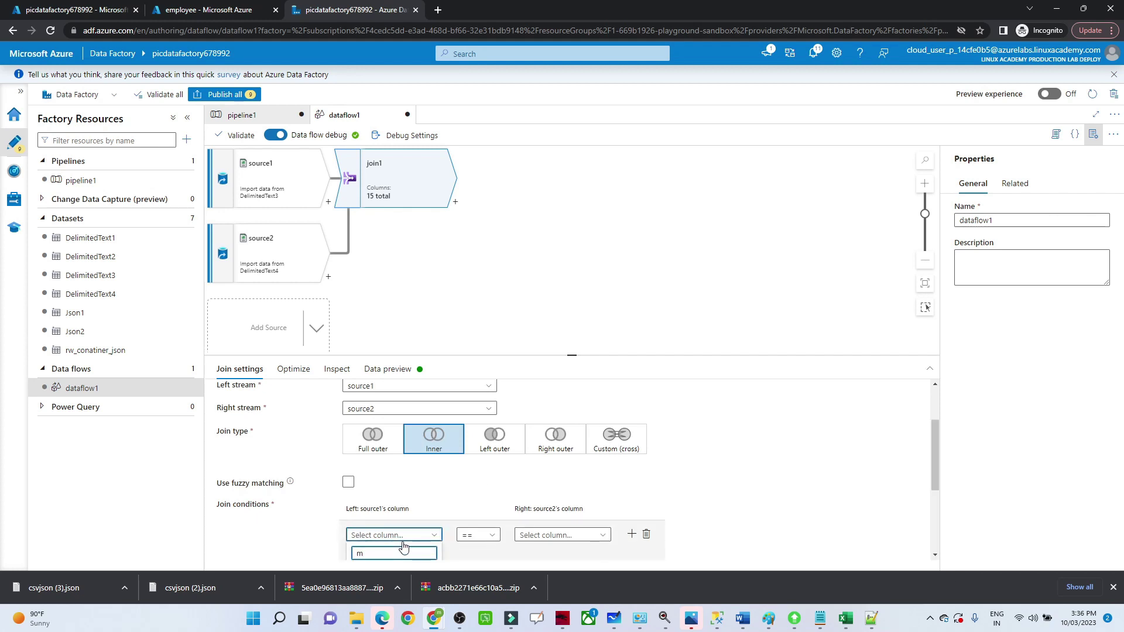
{"action": "type", "text": "dep"}
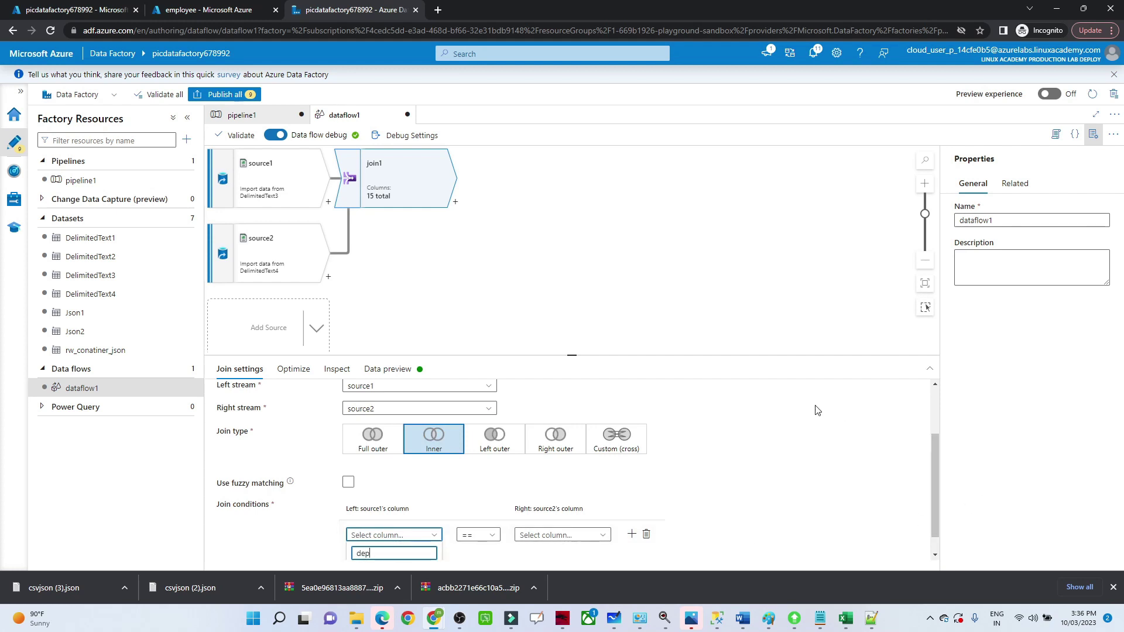
{"action": "left_click_drag", "start_coordinate": [565, 355], "coordinate": [585, 258]}
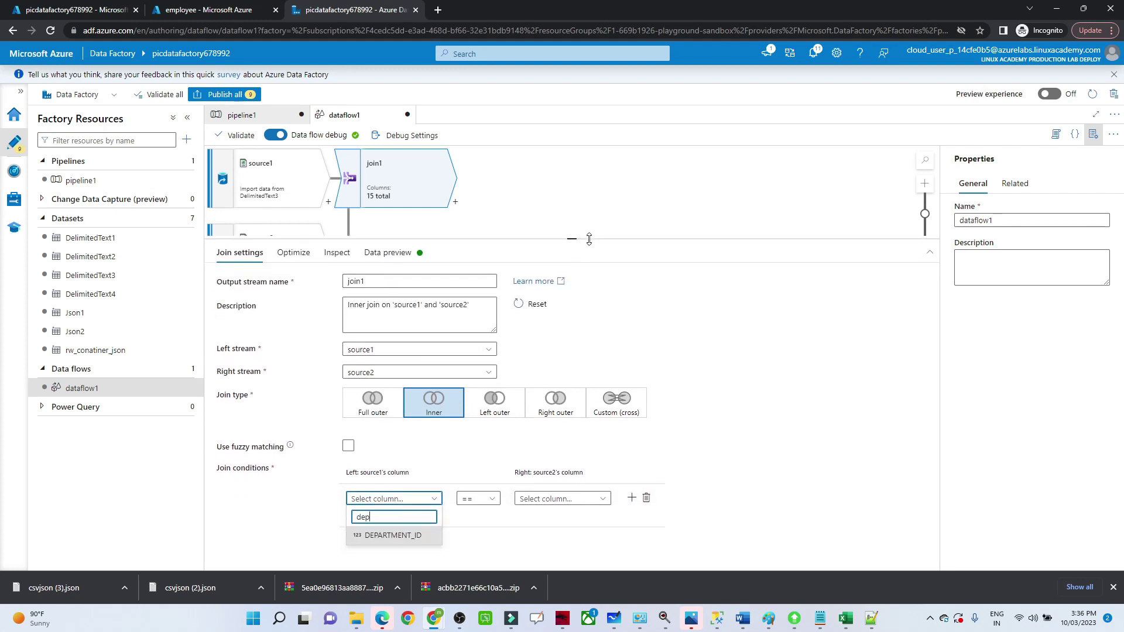
{"action": "left_click", "coordinate": [392, 555]}
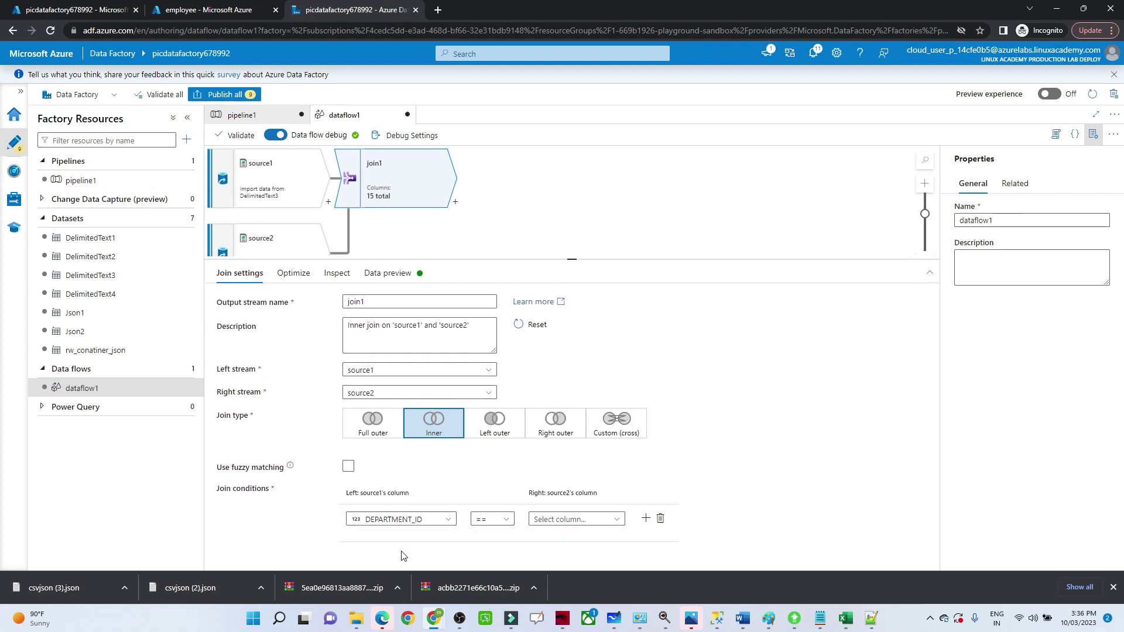
{"action": "left_click", "coordinate": [564, 522]}
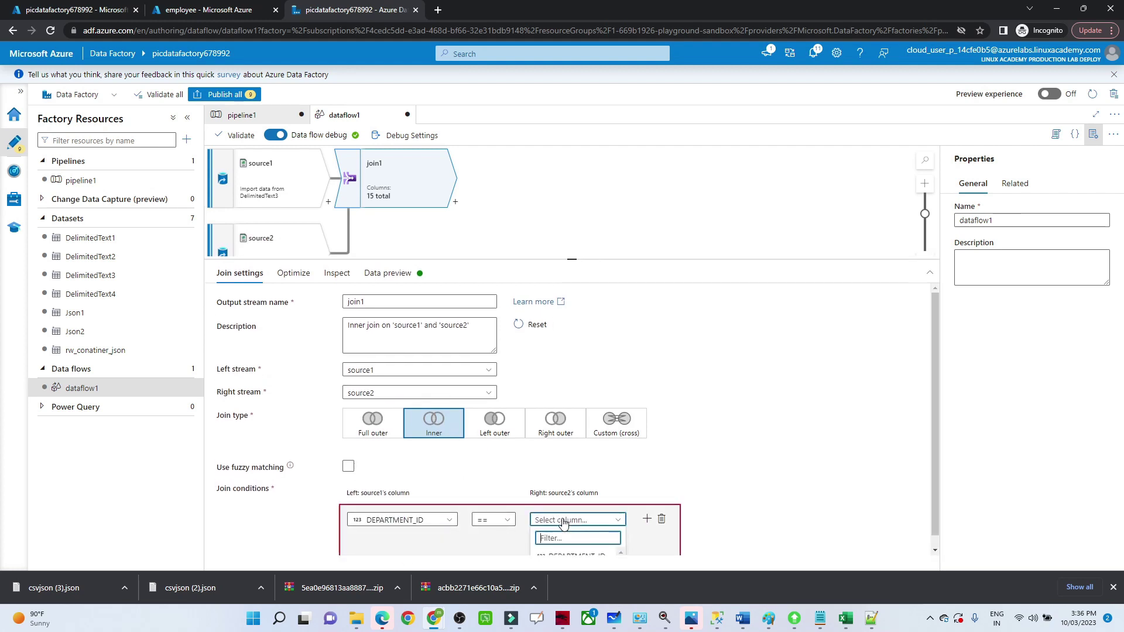
{"action": "left_click", "coordinate": [570, 555]}
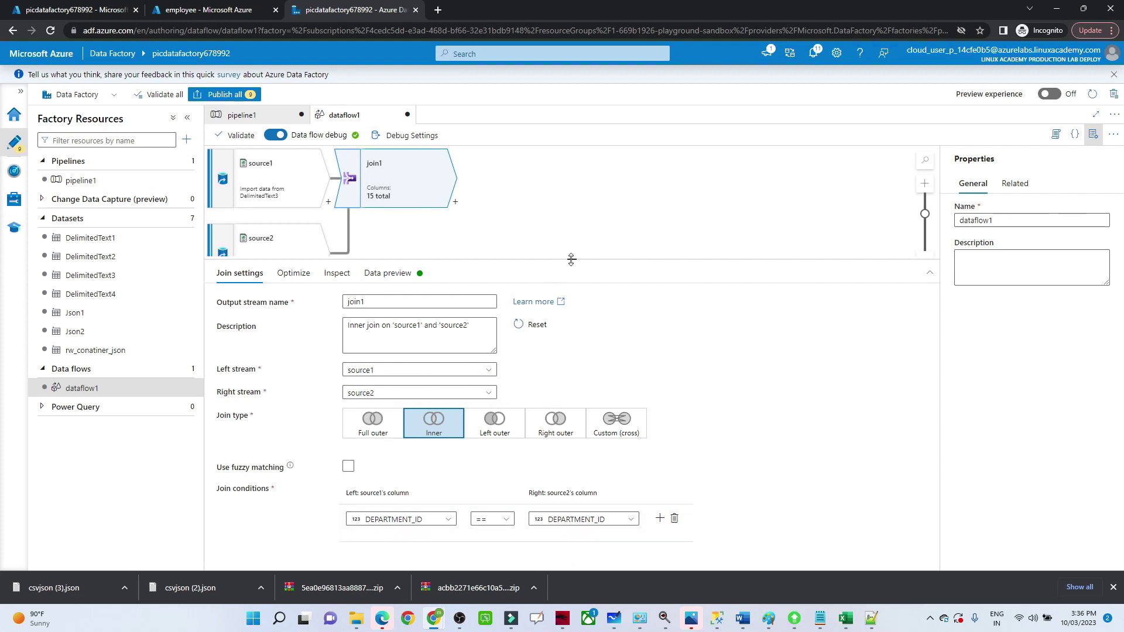
Refresh join1's data preview and examine the joined employee and department columns
{"action": "left_click_drag", "start_coordinate": [572, 259], "coordinate": [572, 316]}
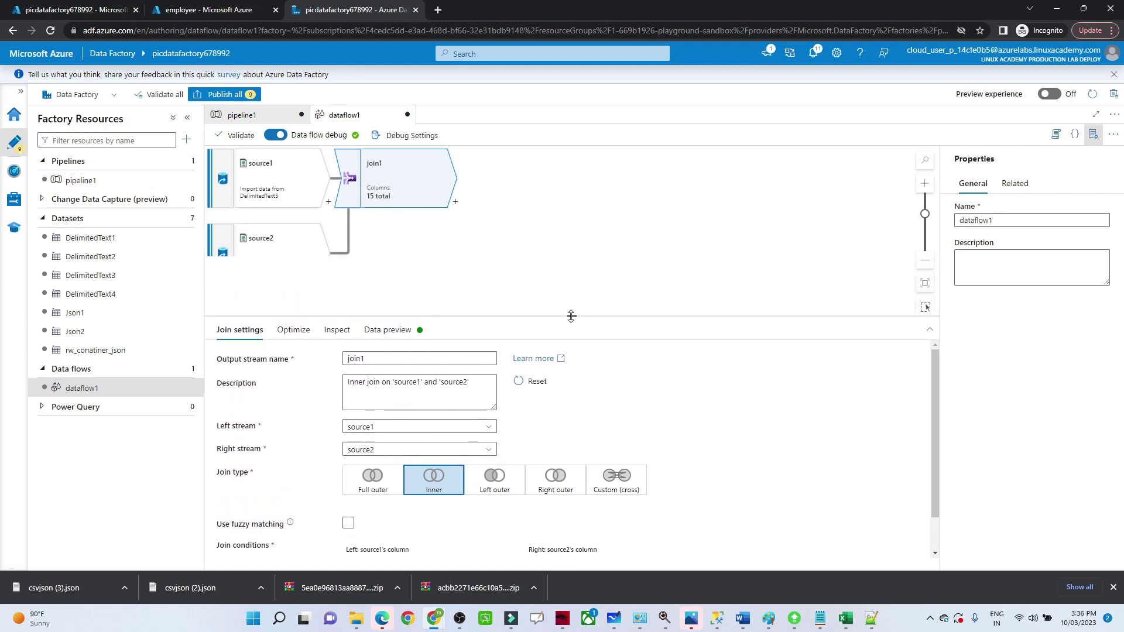
{"action": "left_click", "coordinate": [387, 329]}
{"action": "left_click", "coordinate": [249, 379]}
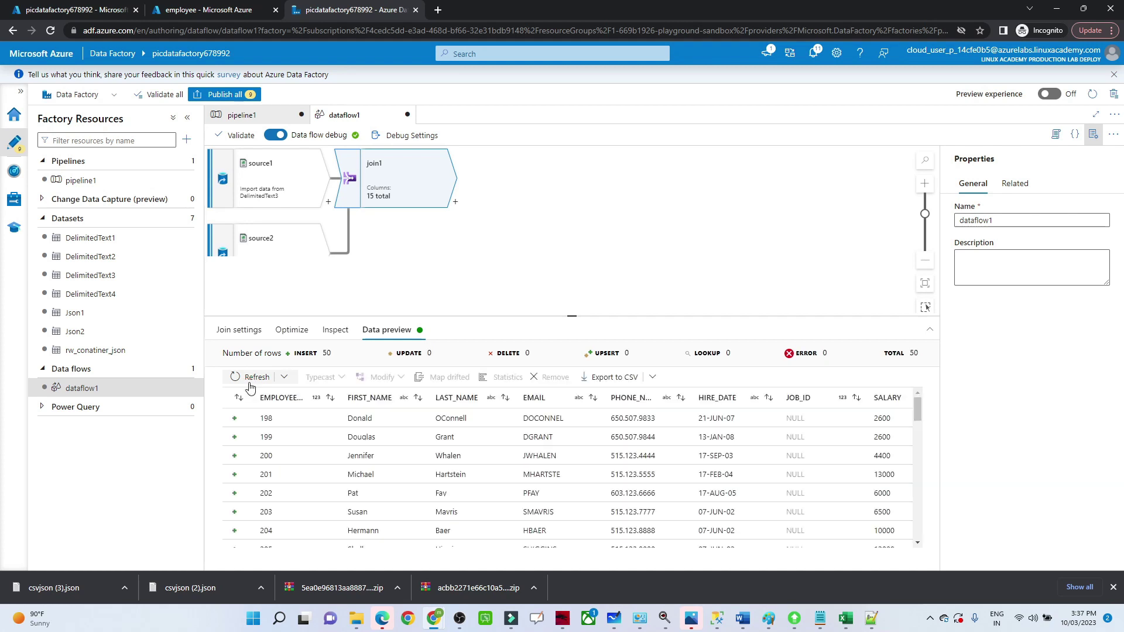
{"action": "mouse_move", "coordinate": [512, 541]}
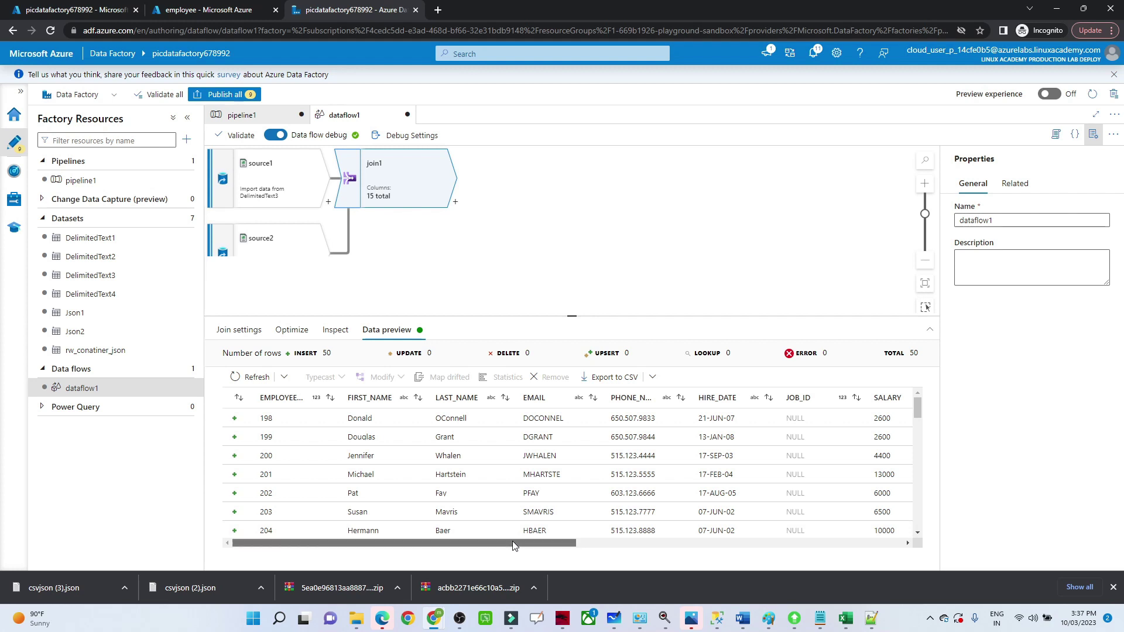
{"action": "left_click_drag", "start_coordinate": [511, 541], "coordinate": [936, 576]}
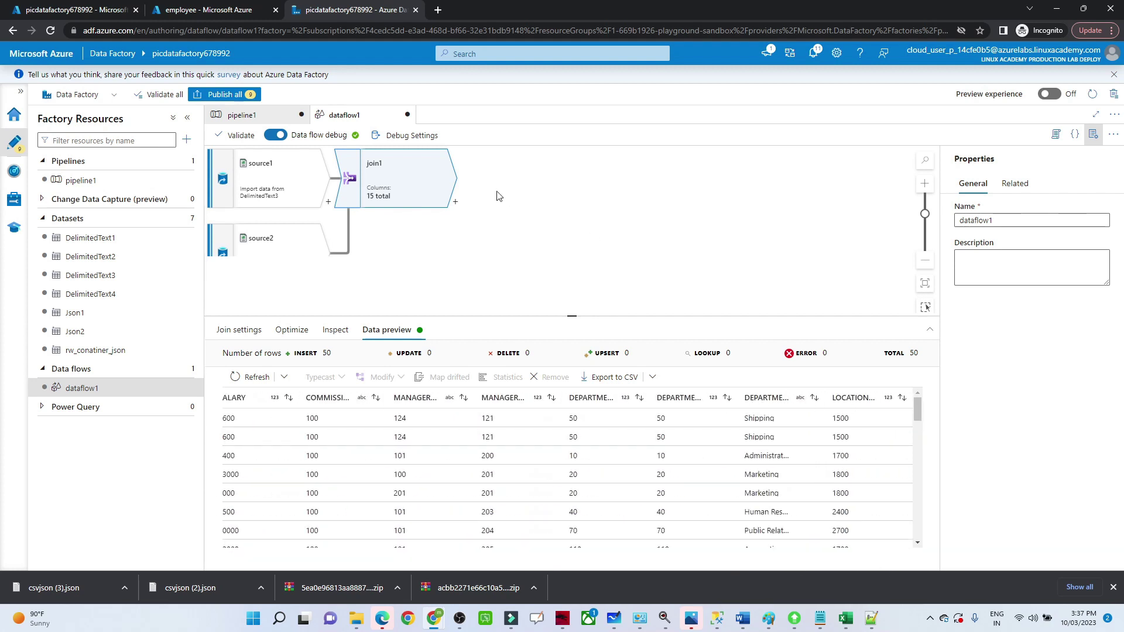
Add a sink after join1 and start a new Azure Blob Storage dataset for it in DelimitedText format
{"action": "left_click", "coordinate": [456, 203]}
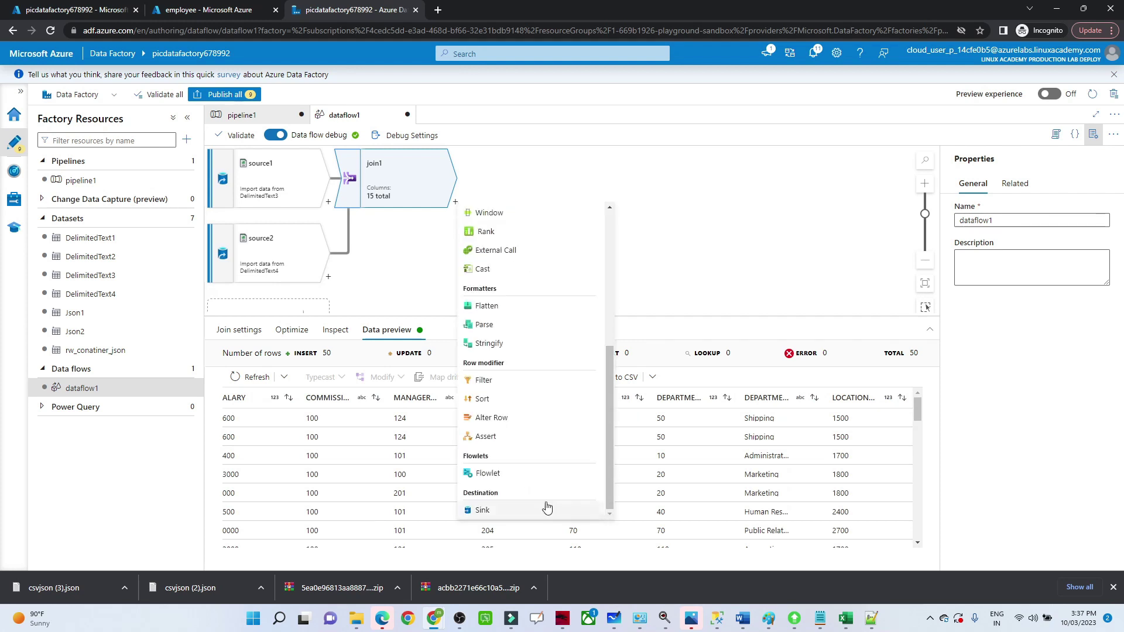
{"action": "left_click", "coordinate": [508, 510]}
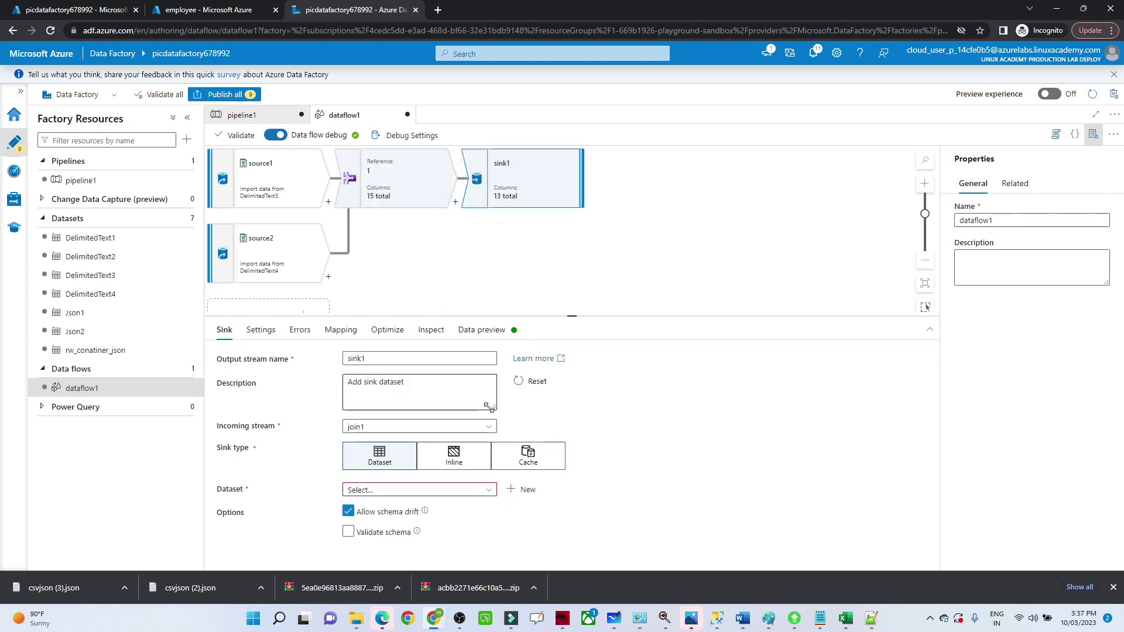
{"action": "left_click", "coordinate": [523, 489]}
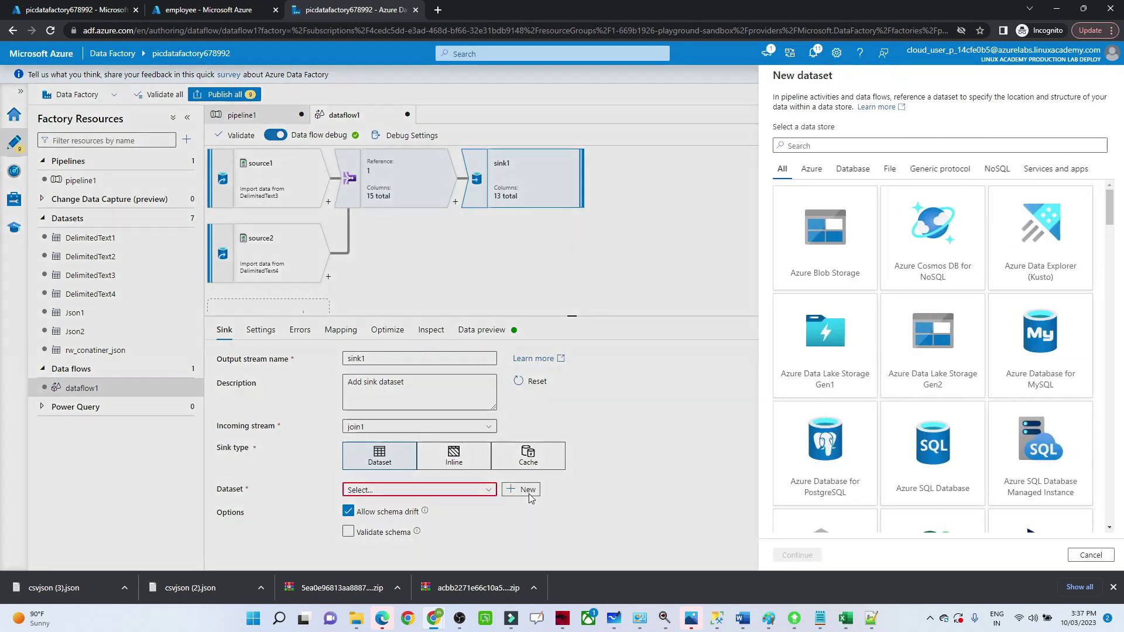
{"action": "left_click", "coordinate": [820, 240]}
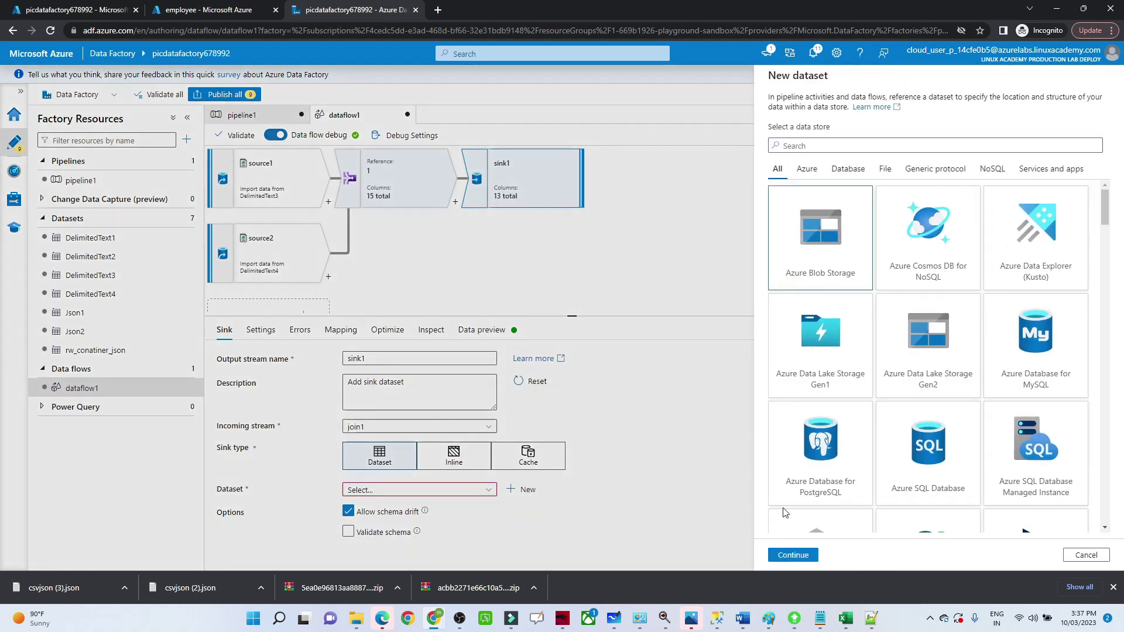
{"action": "left_click", "coordinate": [783, 556]}
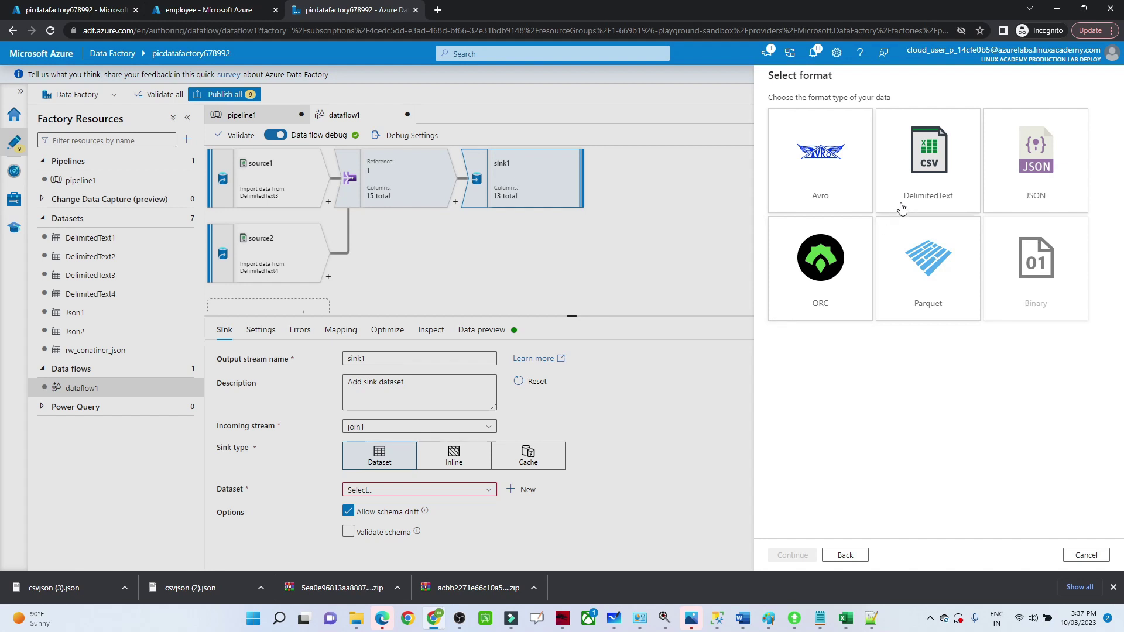
{"action": "left_click", "coordinate": [915, 200]}
{"action": "left_click", "coordinate": [790, 556]}
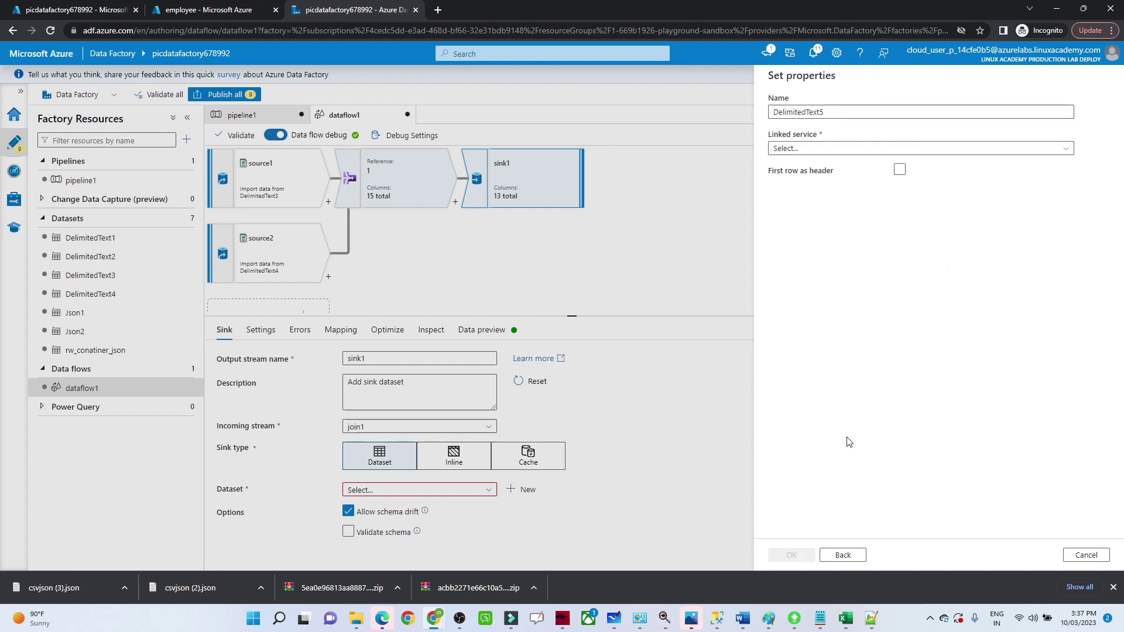
Create the sink1 dataset with linked service AzureBlobStorage2, the emp-department container as path and the first row as header
{"action": "left_click", "coordinate": [908, 147]}
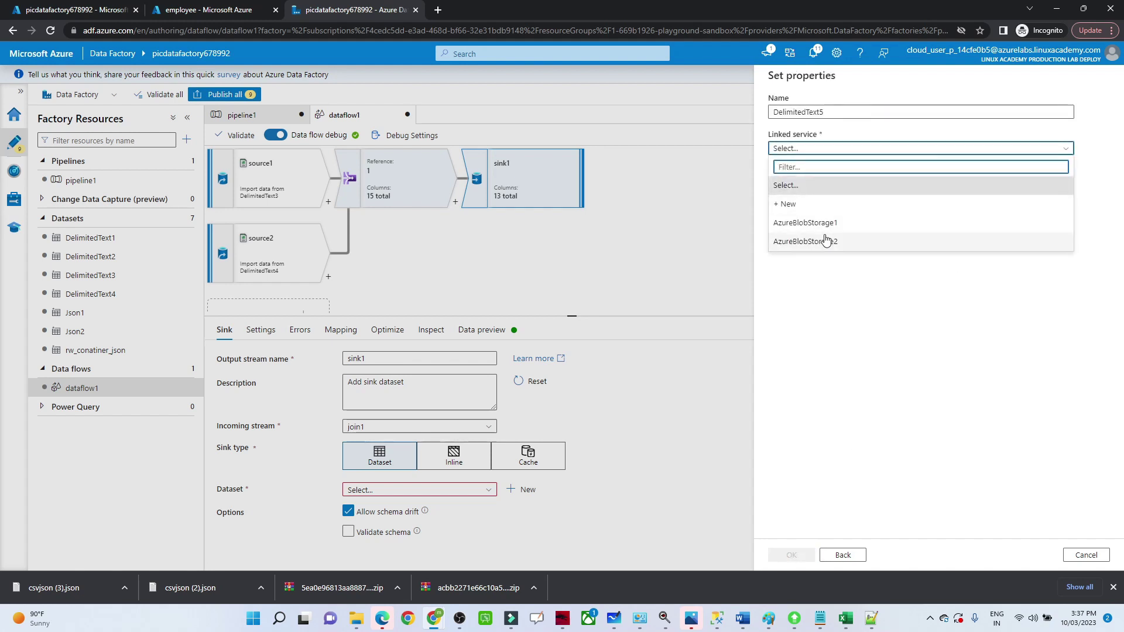
{"action": "left_click", "coordinate": [984, 245]}
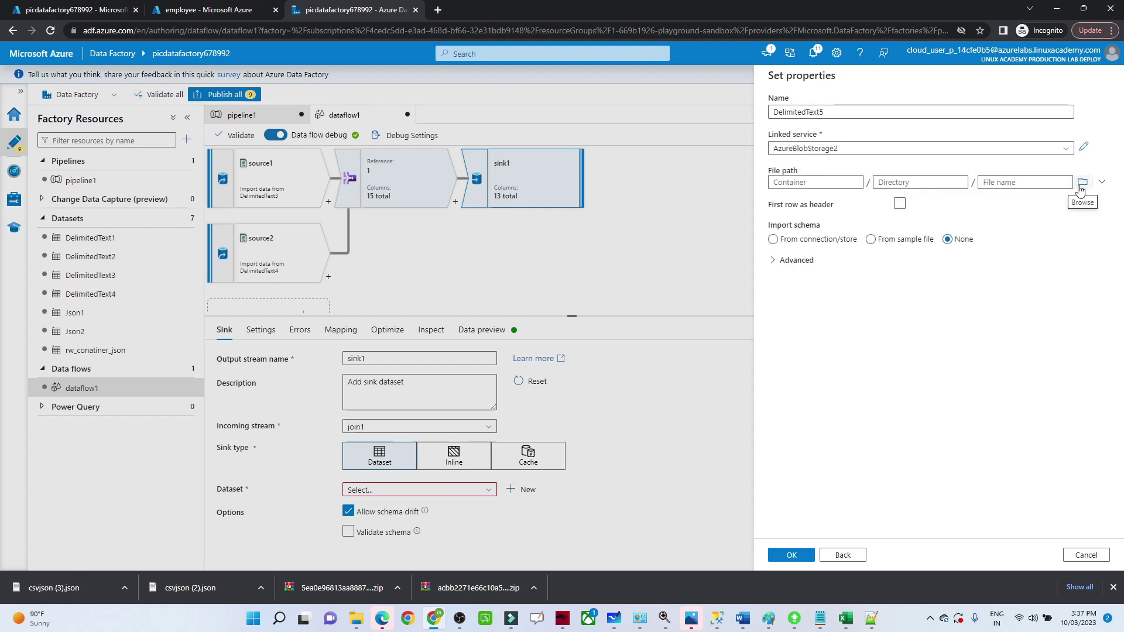
{"action": "left_click", "coordinate": [1080, 184]}
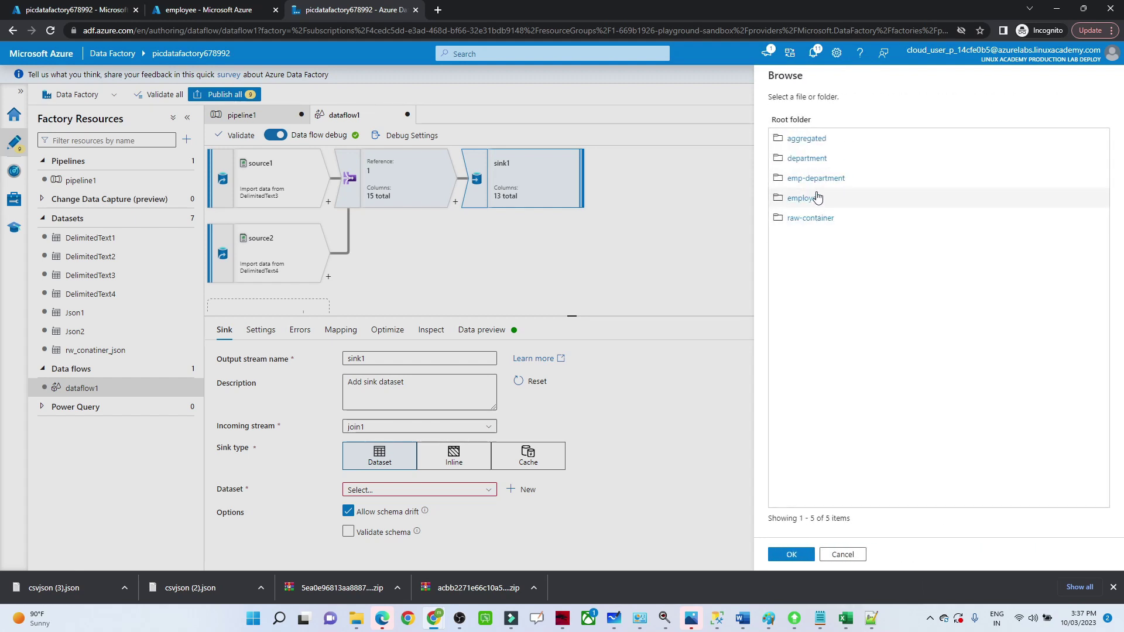
{"action": "left_click", "coordinate": [821, 179]}
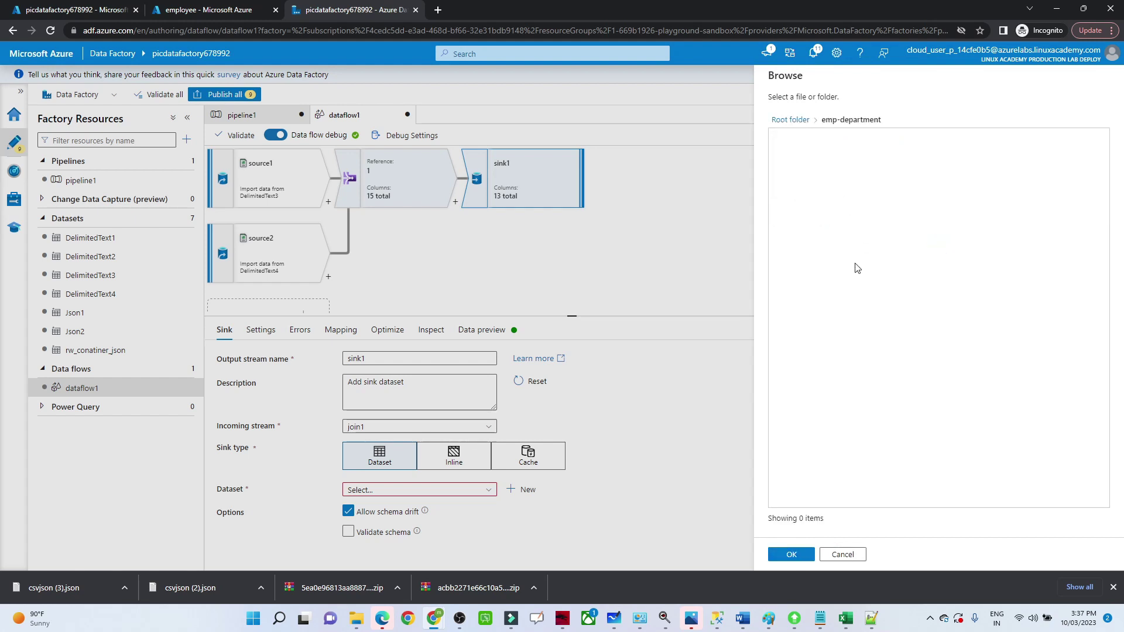
{"action": "left_click", "coordinate": [790, 556]}
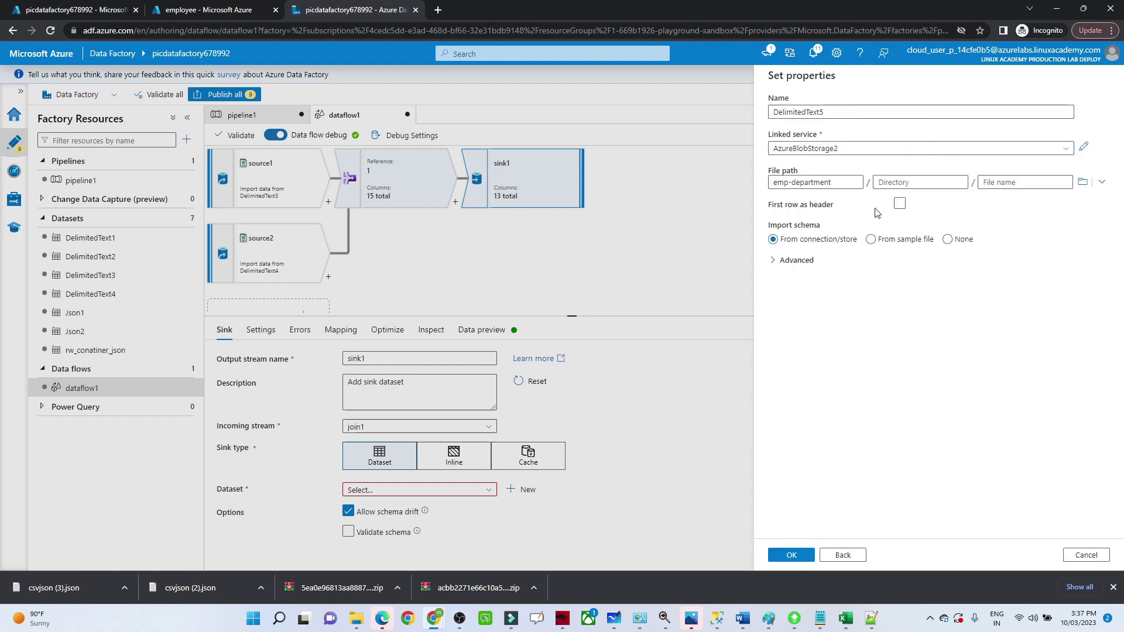
{"action": "left_click", "coordinate": [896, 206]}
{"action": "left_click", "coordinate": [791, 558]}
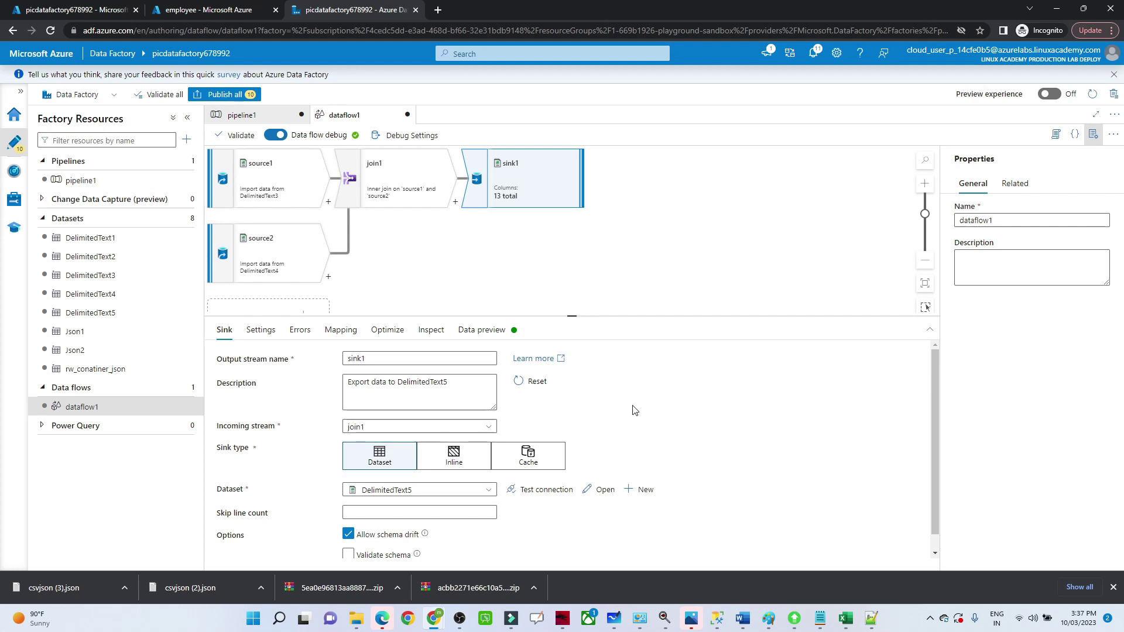
Check the project requirements in the Paint drawing for the aggregation task and return to the data flow
{"action": "mouse_move", "coordinate": [769, 619]}
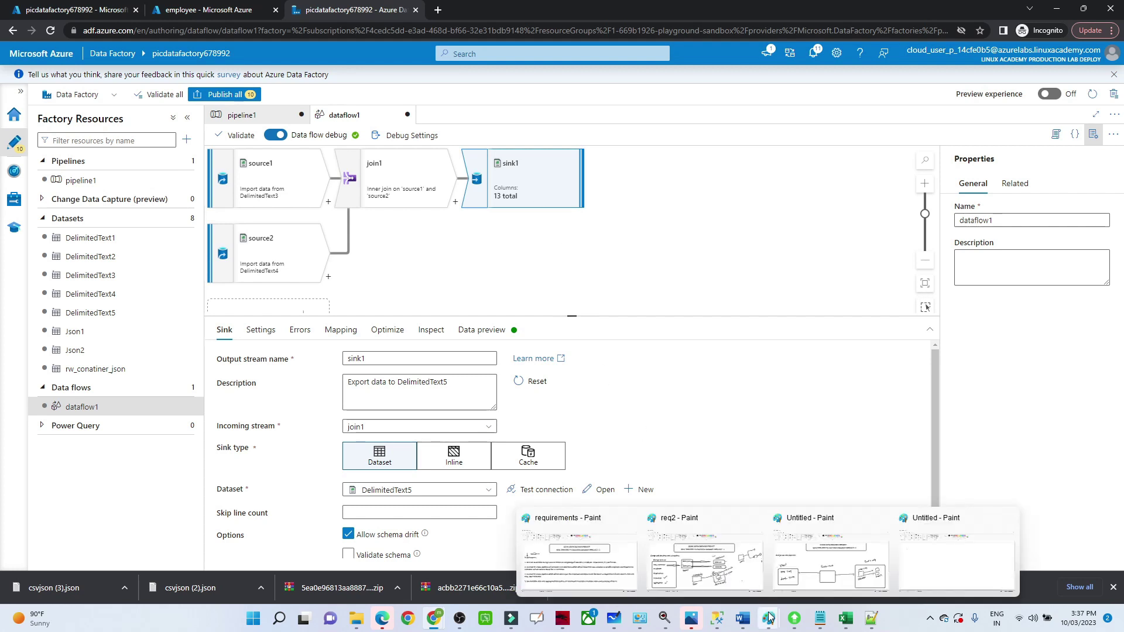
{"action": "left_click", "coordinate": [631, 582]}
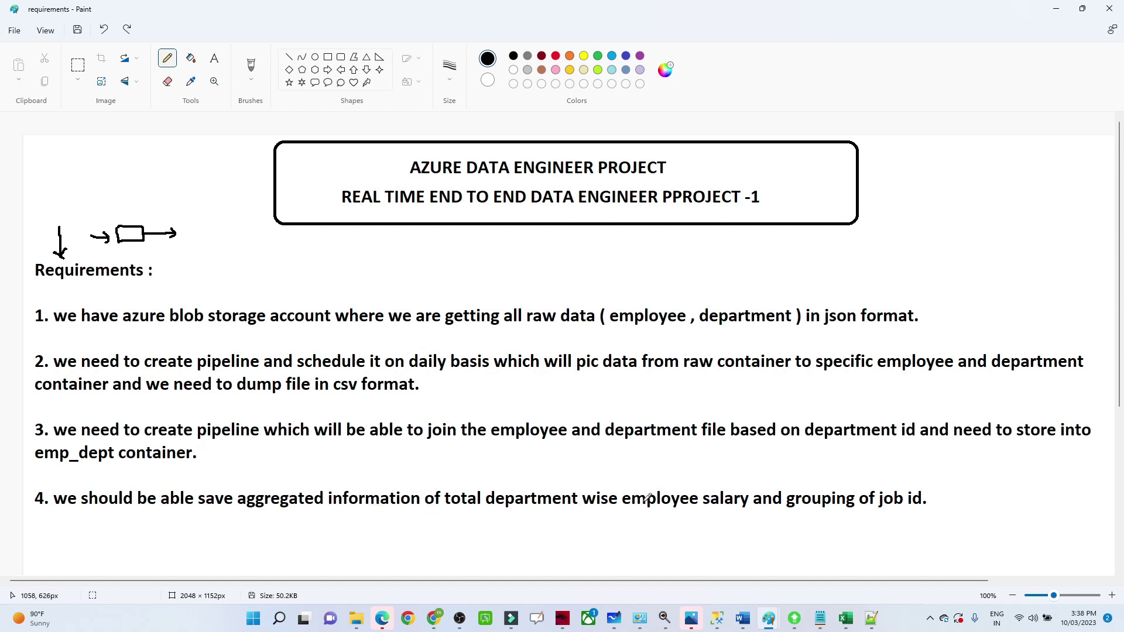
{"action": "key", "text": "alt+Tab"}
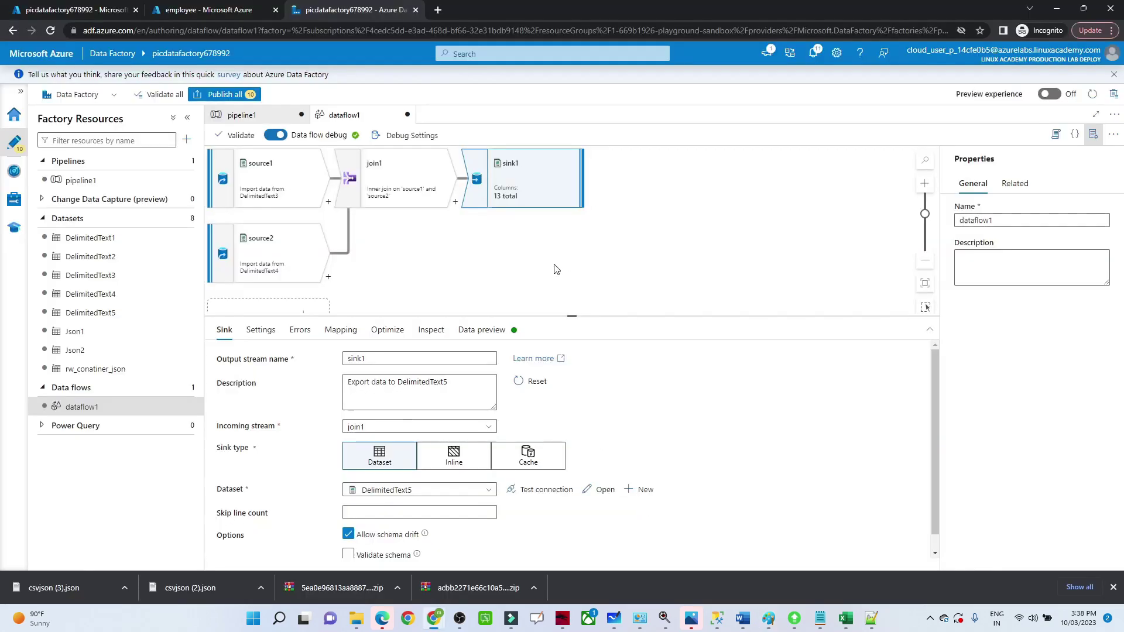
{"action": "left_click", "coordinate": [456, 204]}
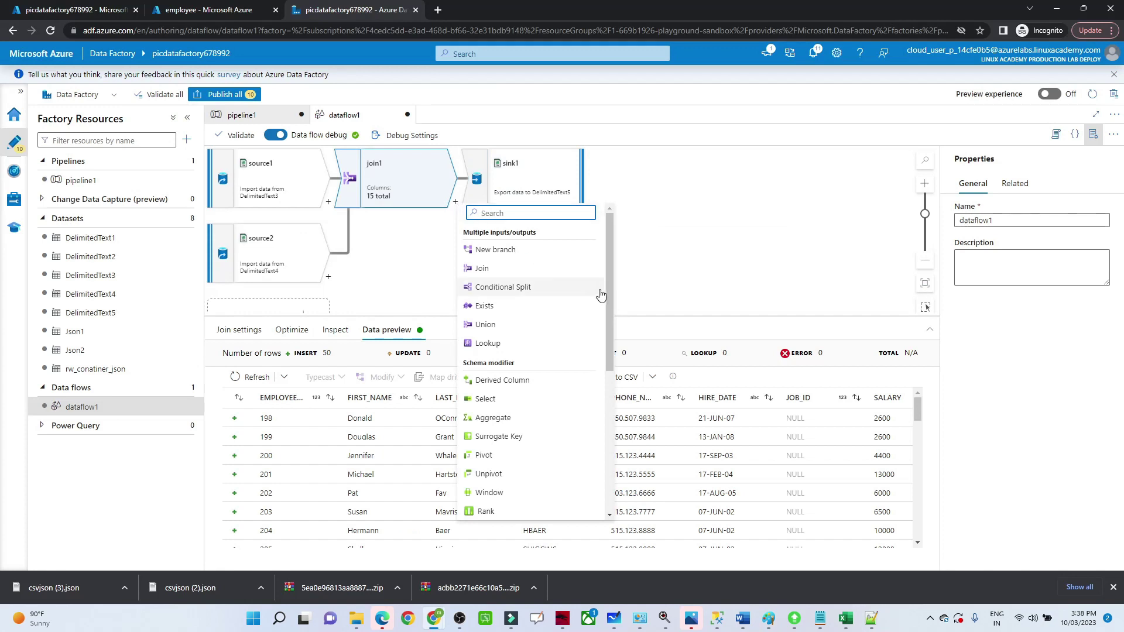
{"action": "left_click_drag", "start_coordinate": [611, 308], "coordinate": [596, 359]}
{"action": "left_click", "coordinate": [493, 314]}
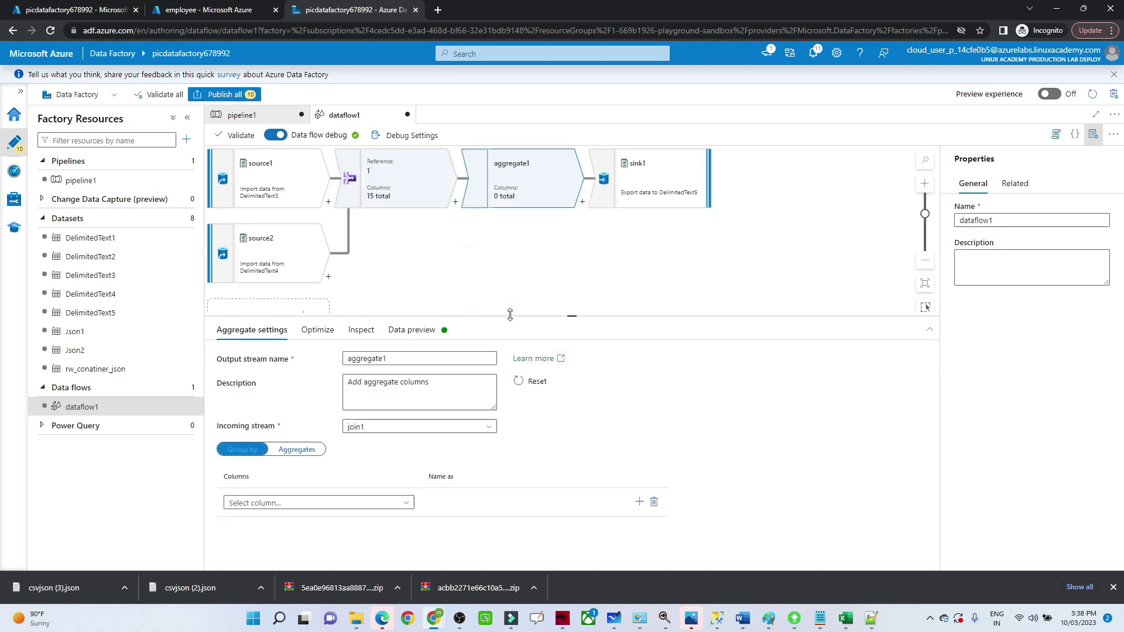
{"action": "right_click", "coordinate": [542, 181]}
{"action": "left_click", "coordinate": [548, 208]}
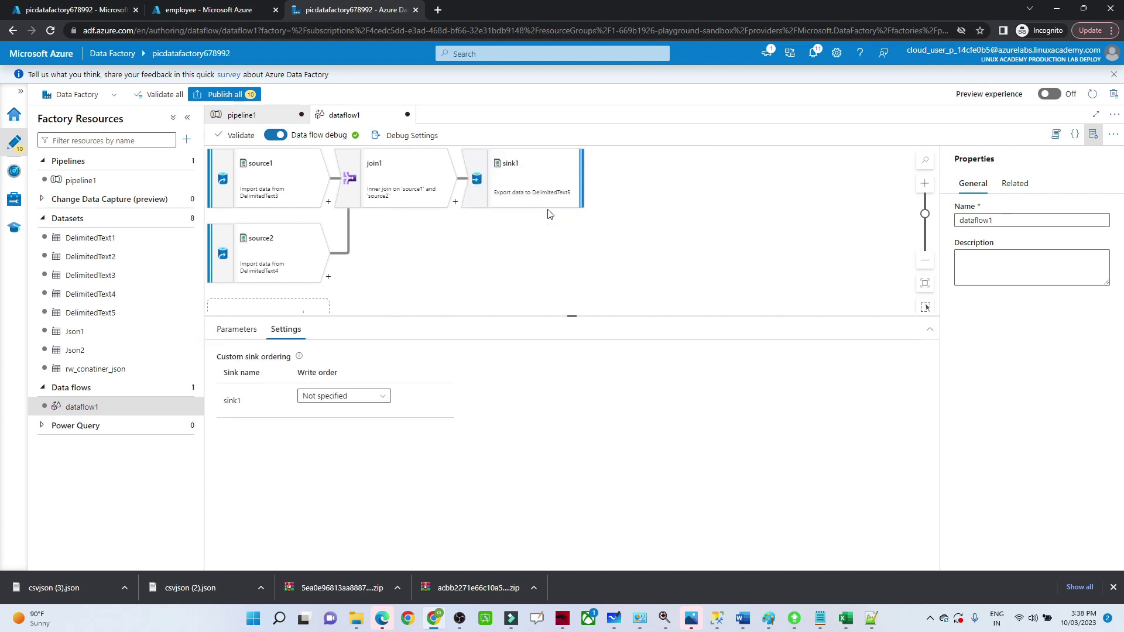
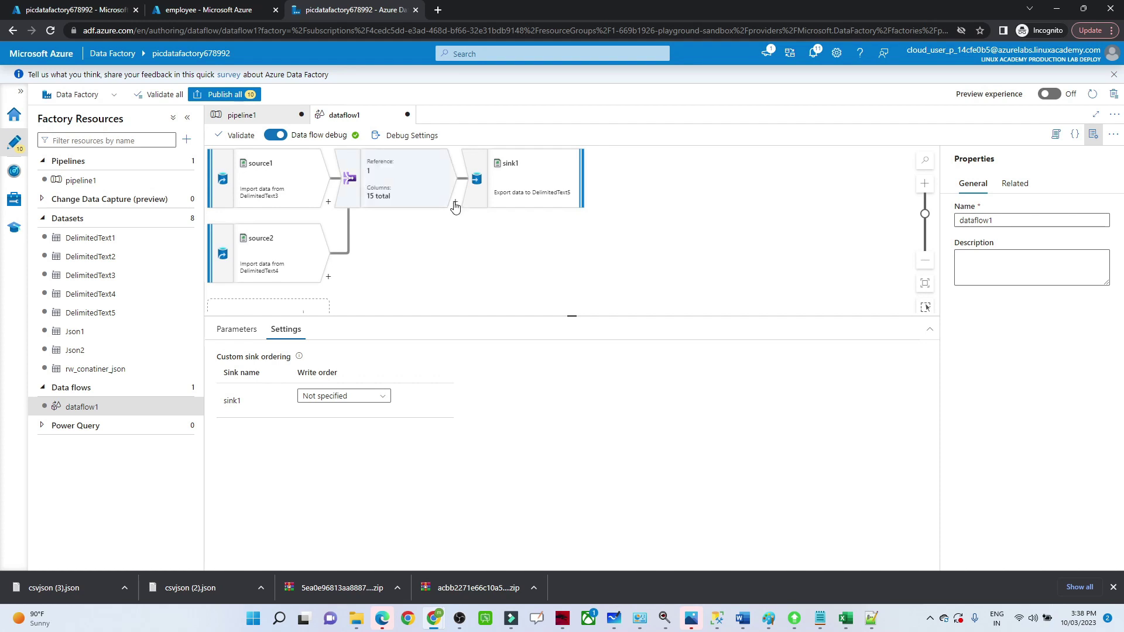
Add a second sink branch from join1 and insert an Aggregate transformation between join1 and the new sink
{"action": "left_click", "coordinate": [455, 205]}
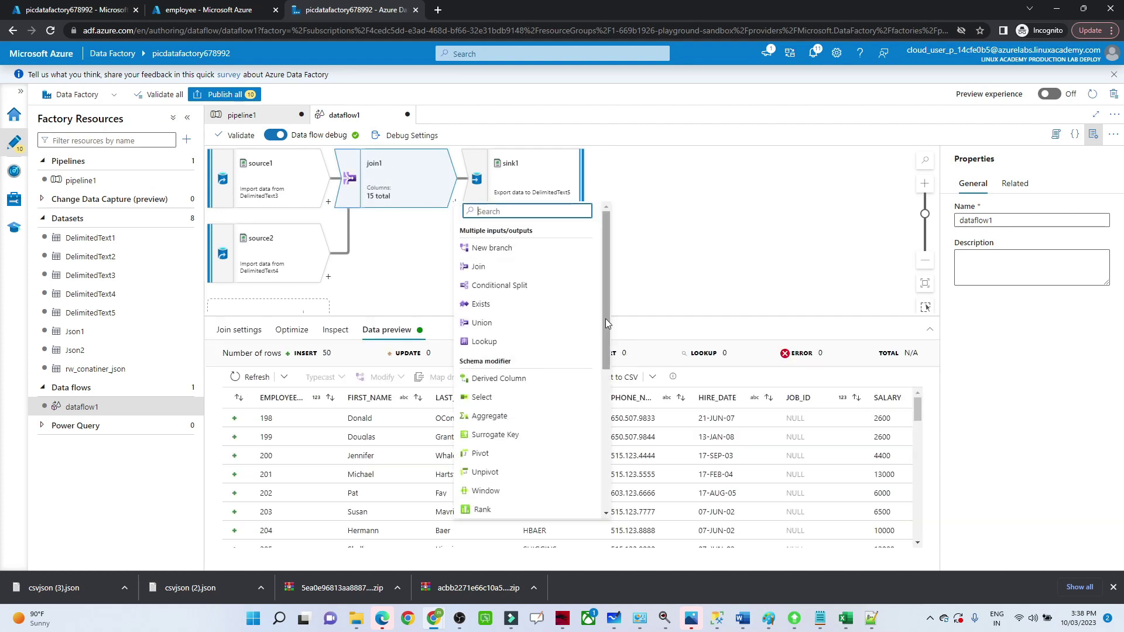
{"action": "left_click_drag", "start_coordinate": [605, 322], "coordinate": [603, 497]}
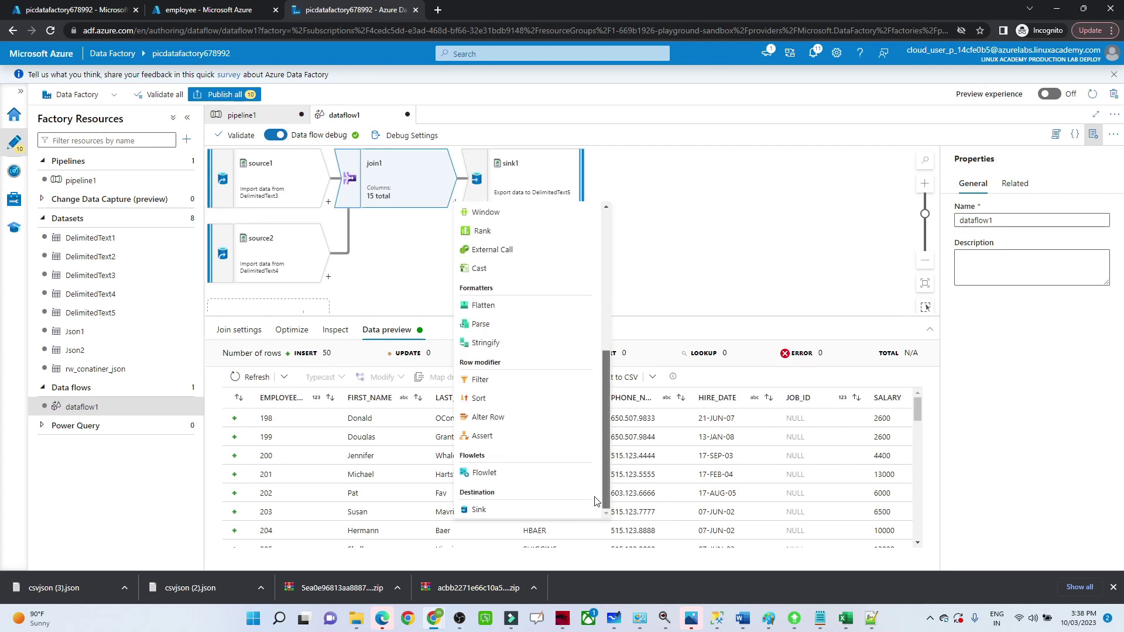
{"action": "left_click", "coordinate": [528, 510]}
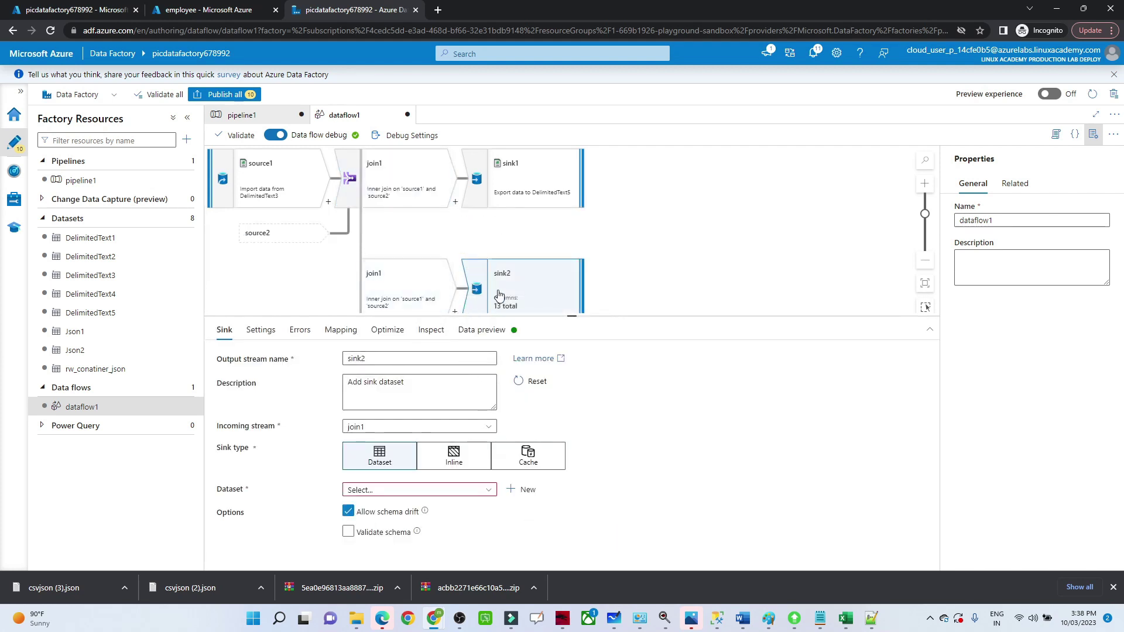
{"action": "left_click", "coordinate": [455, 314]}
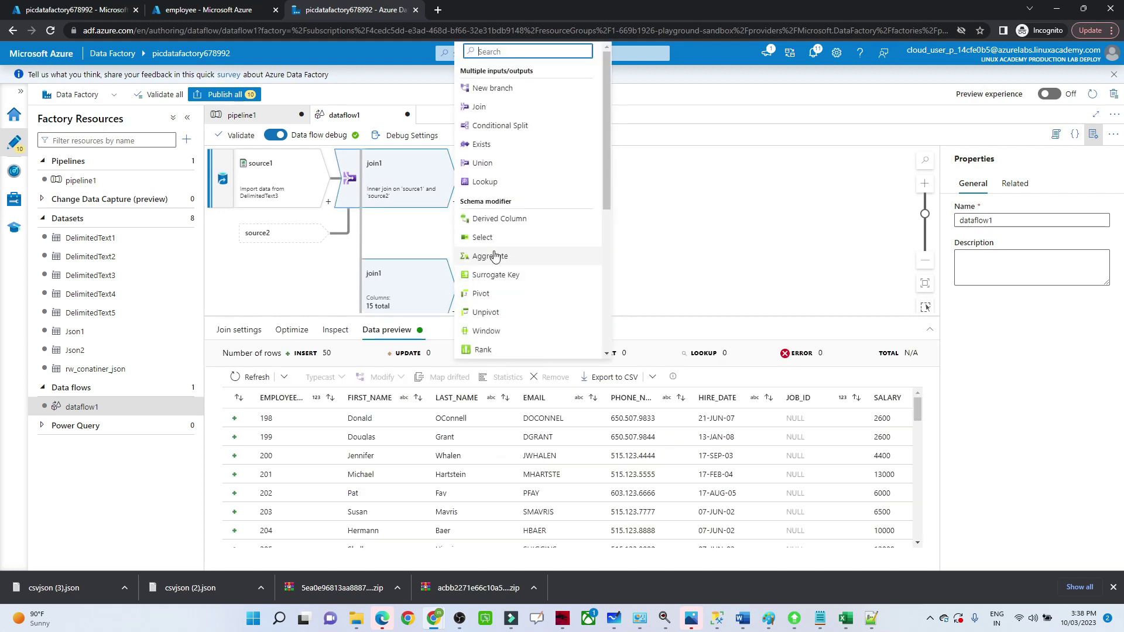
{"action": "left_click", "coordinate": [491, 256]}
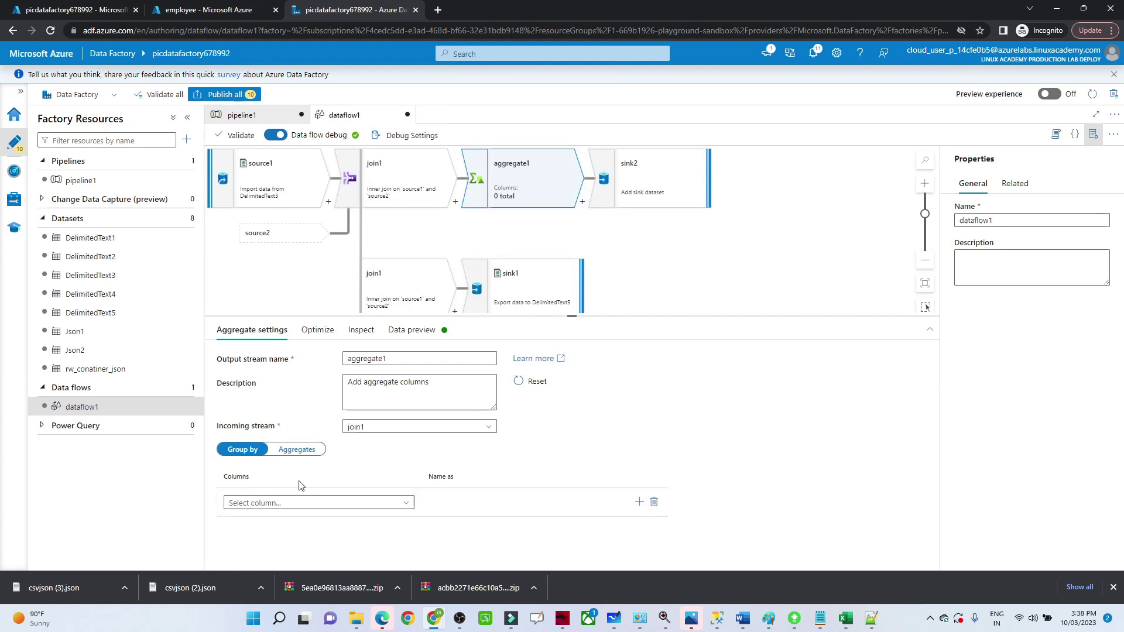
Group the aggregate1 transformation by the DEPARTMENT_NAME column
{"action": "left_click", "coordinate": [291, 502]}
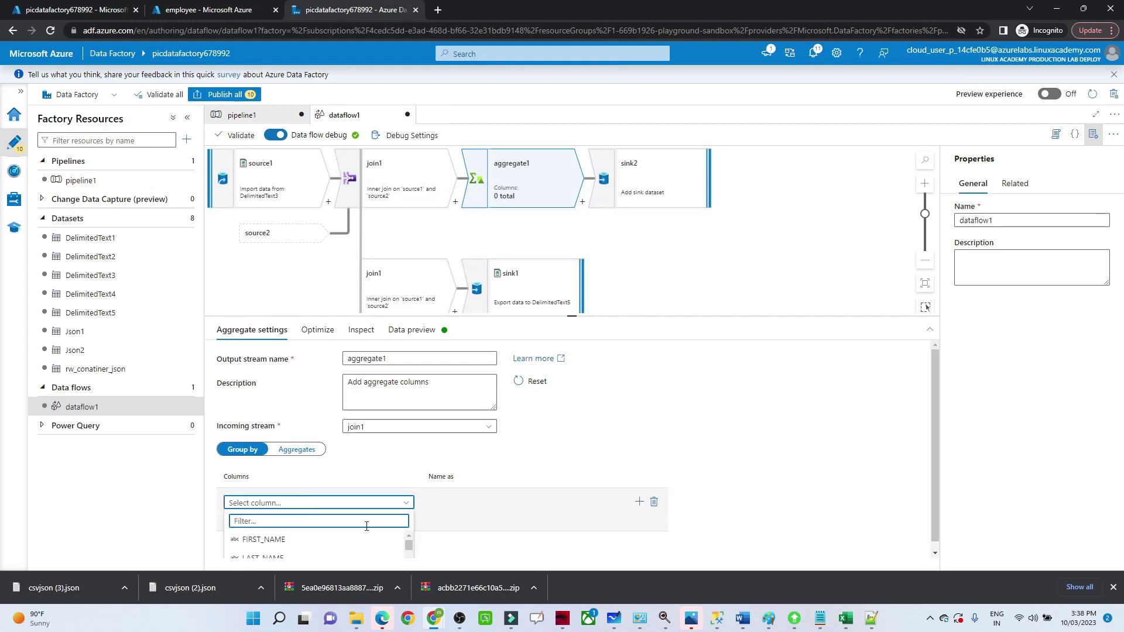
{"action": "left_click_drag", "start_coordinate": [408, 546], "coordinate": [408, 552]}
{"action": "scroll", "coordinate": [408, 552], "scroll_direction": "down", "scroll_amount": 1}
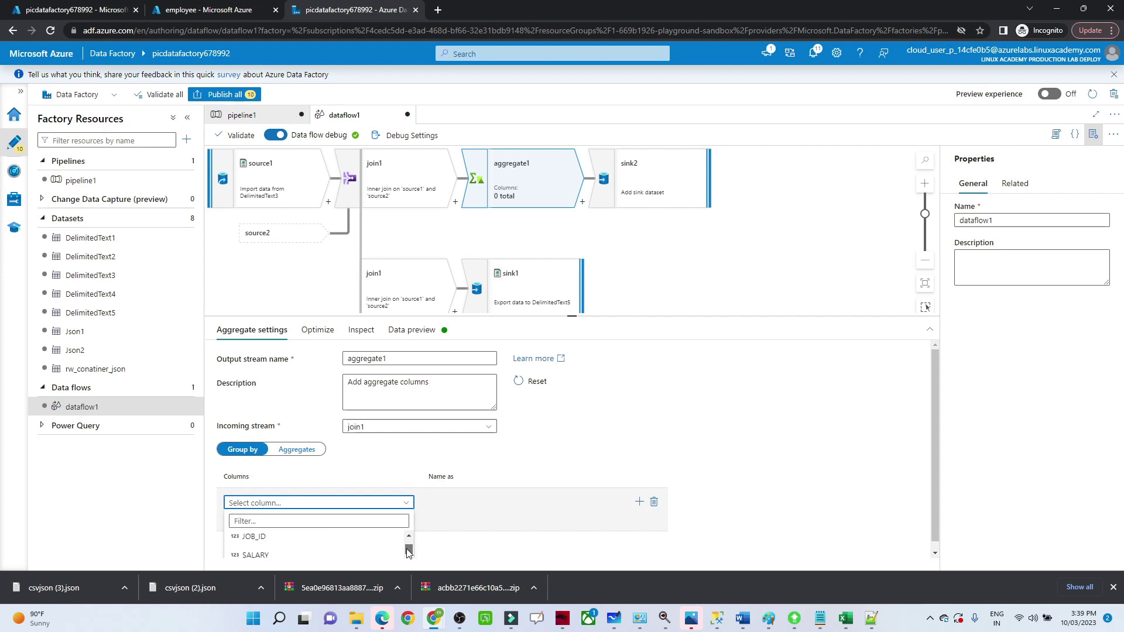
{"action": "scroll", "coordinate": [408, 551], "scroll_direction": "up", "scroll_amount": 2}
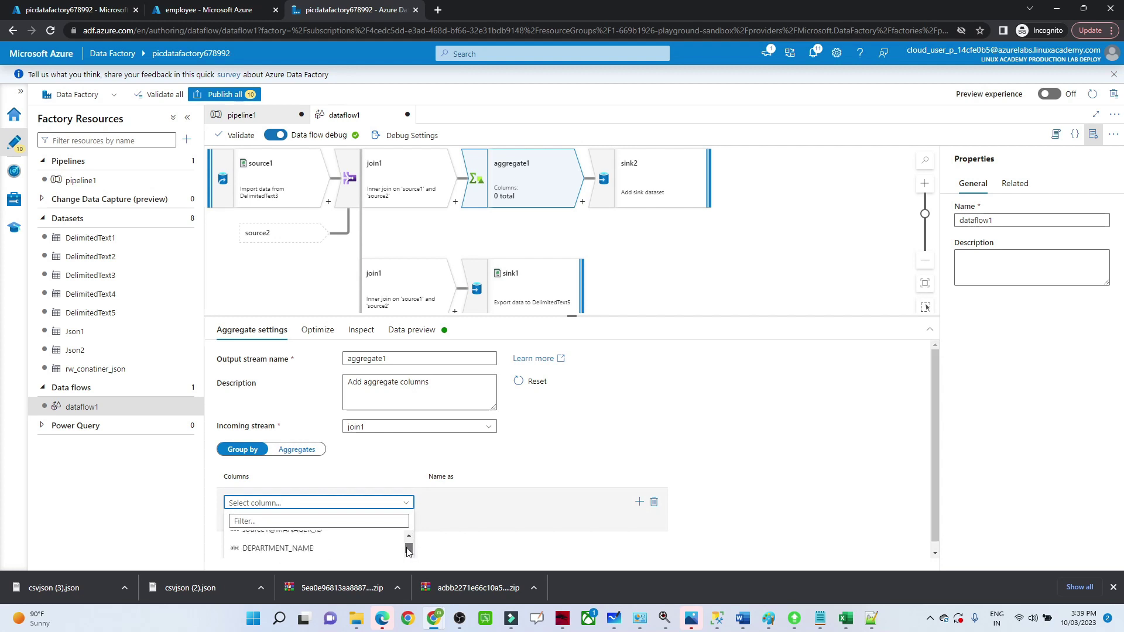
{"action": "scroll", "coordinate": [408, 551], "scroll_direction": "up", "scroll_amount": 1}
{"action": "scroll", "coordinate": [408, 551], "scroll_direction": "up", "scroll_amount": 2}
{"action": "scroll", "coordinate": [408, 551], "scroll_direction": "down", "scroll_amount": 1}
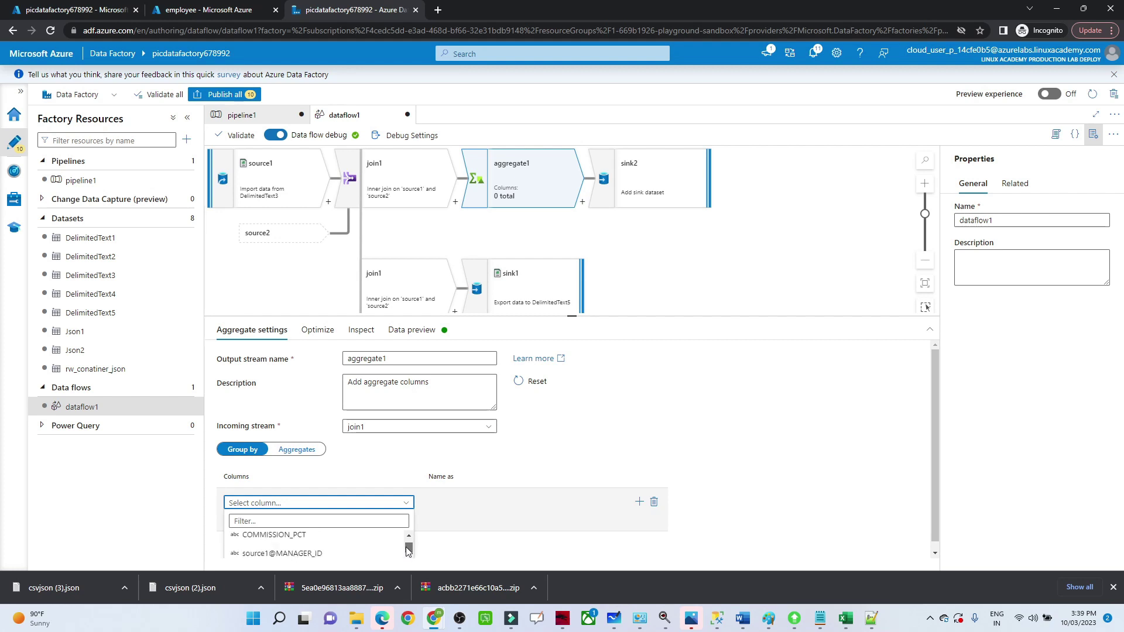
{"action": "scroll", "coordinate": [408, 551], "scroll_direction": "down", "scroll_amount": 1}
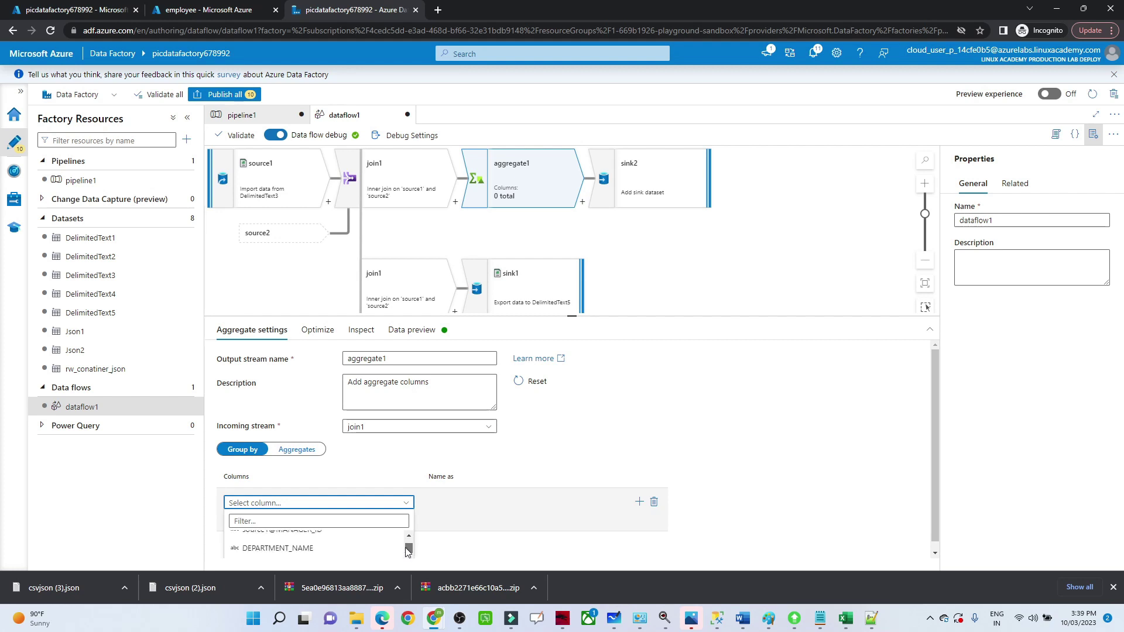
{"action": "left_click", "coordinate": [325, 546]}
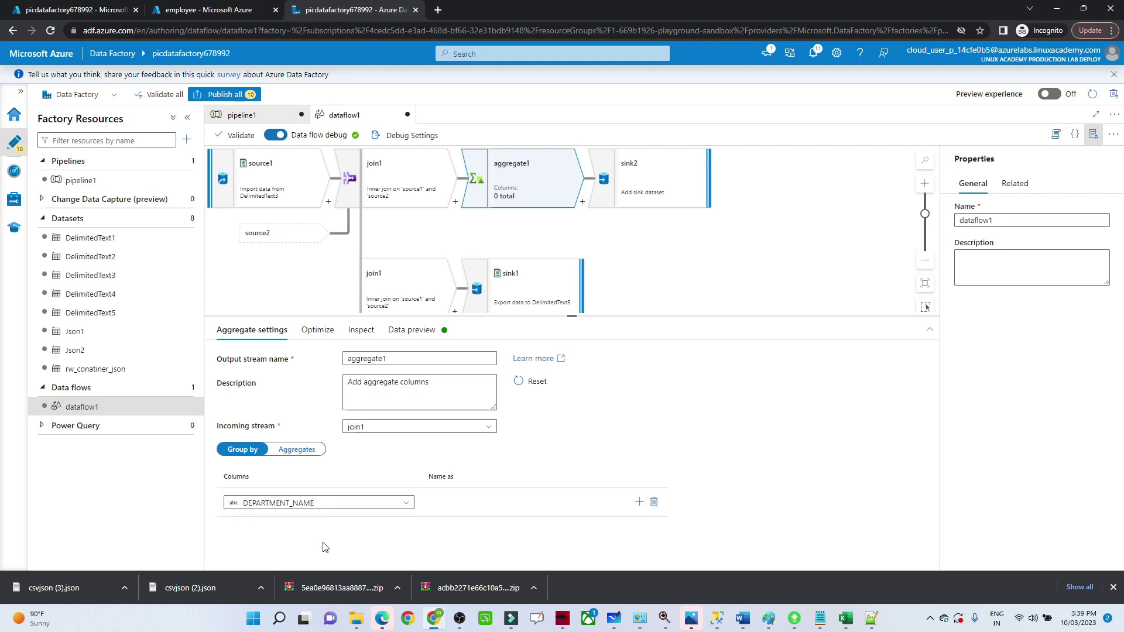
{"action": "left_click", "coordinate": [400, 505]}
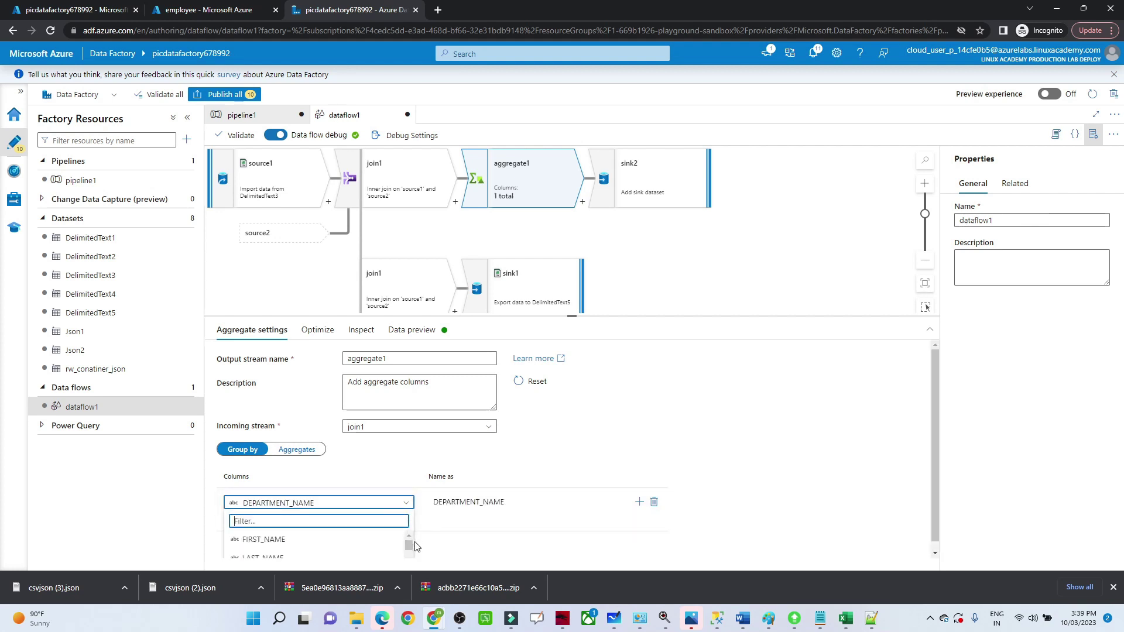
Add an aggregate column named salary to aggregate1 with the expression sum(SALARY) and save the expression
{"action": "left_click", "coordinate": [306, 451]}
{"action": "left_click", "coordinate": [306, 452]}
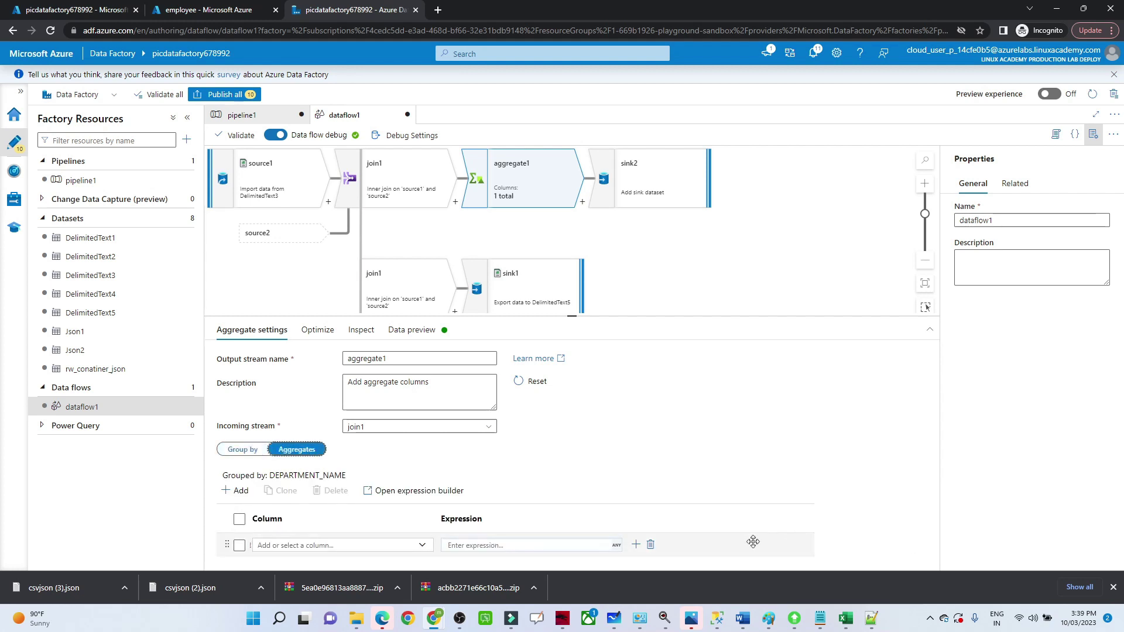
{"action": "left_click", "coordinate": [356, 544]}
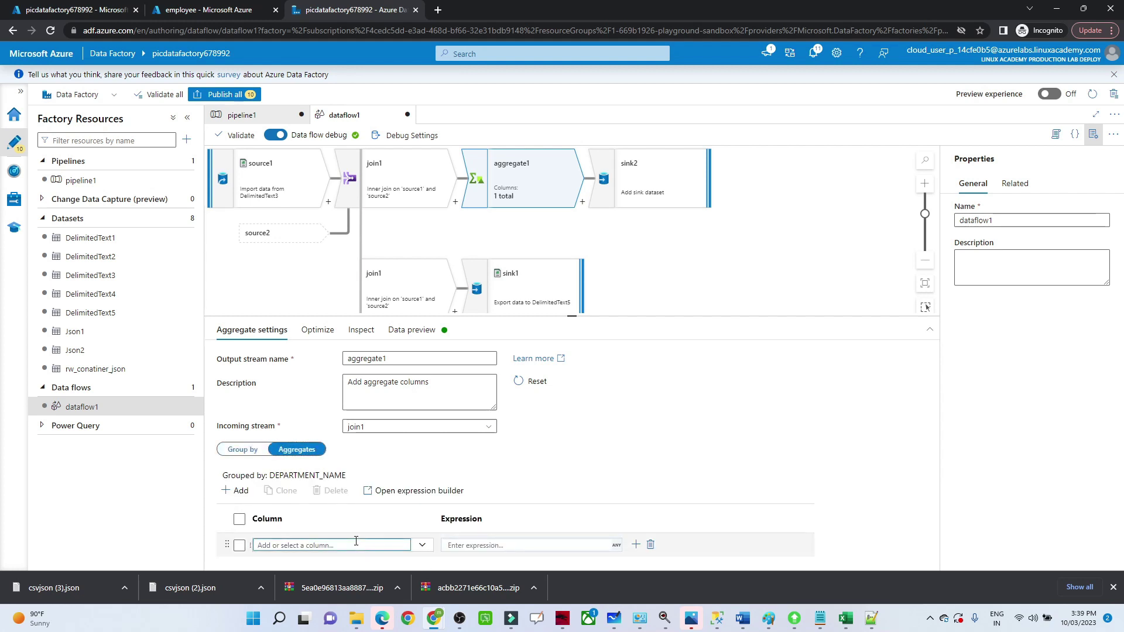
{"action": "type", "text": "salary"}
{"action": "left_click", "coordinate": [435, 493]}
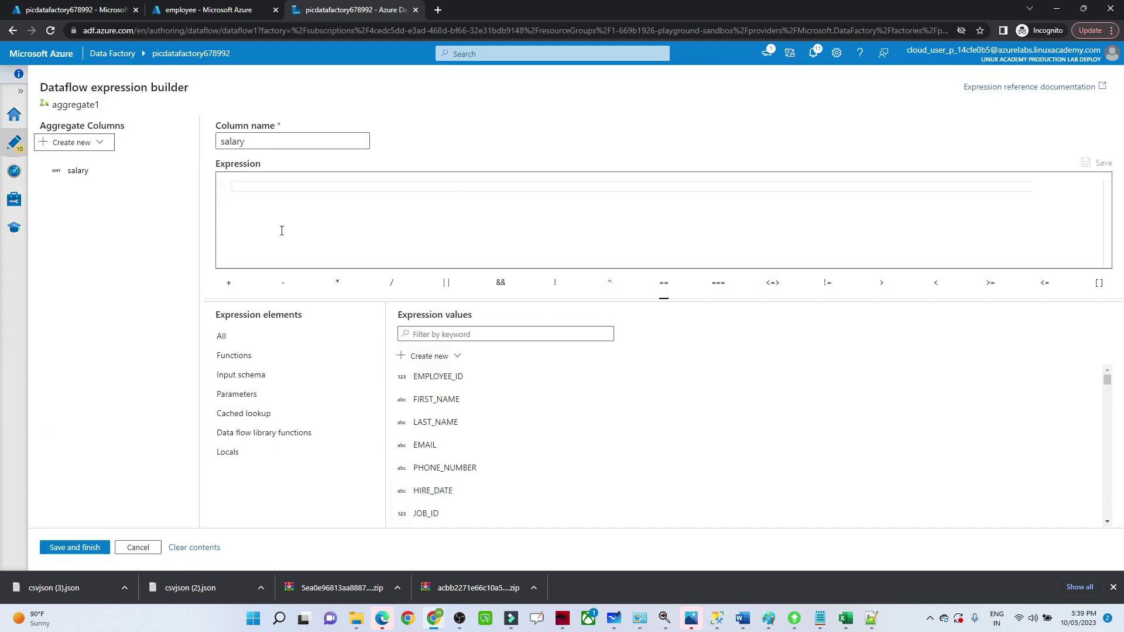
{"action": "mouse_move", "coordinate": [1108, 380]}
{"action": "left_mouse_down"}
{"action": "mouse_move", "coordinate": [1108, 397]}
{"action": "mouse_move", "coordinate": [1113, 386]}
{"action": "left_mouse_up"}
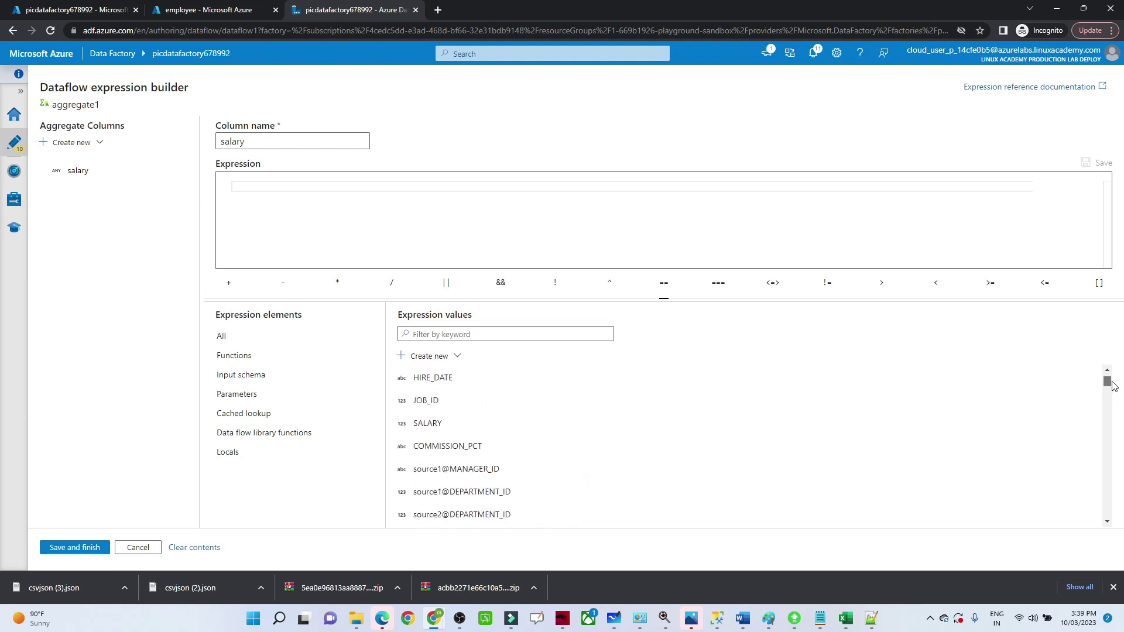
{"action": "left_click", "coordinate": [440, 424]}
{"action": "left_click", "coordinate": [233, 183]}
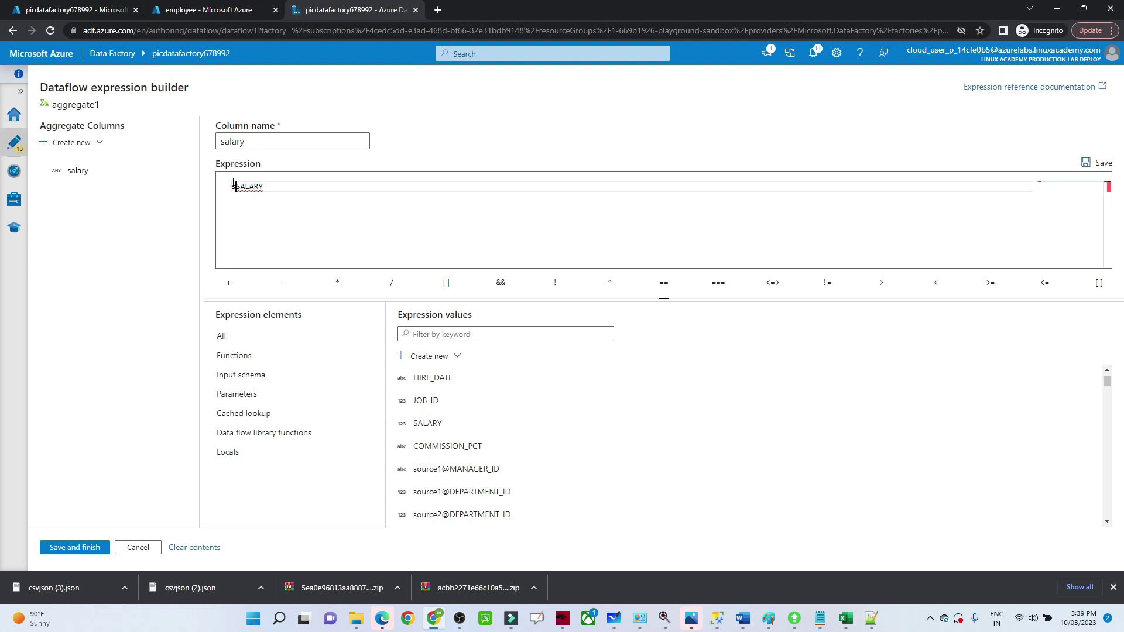
{"action": "type", "text": "summ"}
{"action": "key", "text": "BackSpace"}
{"action": "type", "text": "("}
{"action": "left_click", "coordinate": [101, 548]}
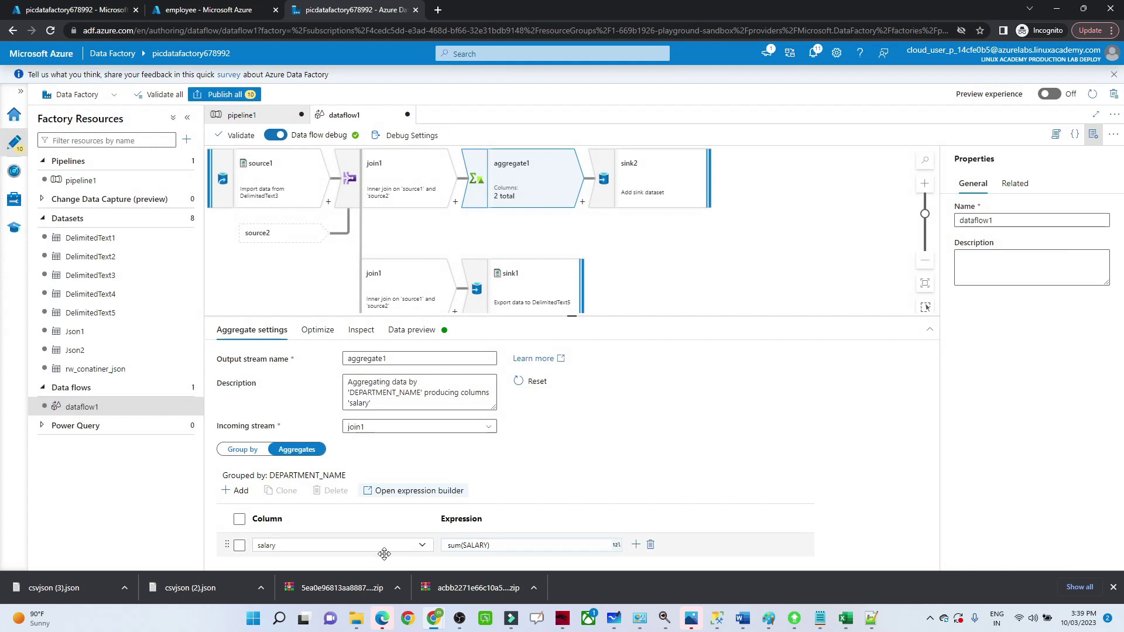
Rename the aggregate column to SALARY in capital letters
{"action": "left_click", "coordinate": [289, 545]}
{"action": "key", "text": "BackSpace"}
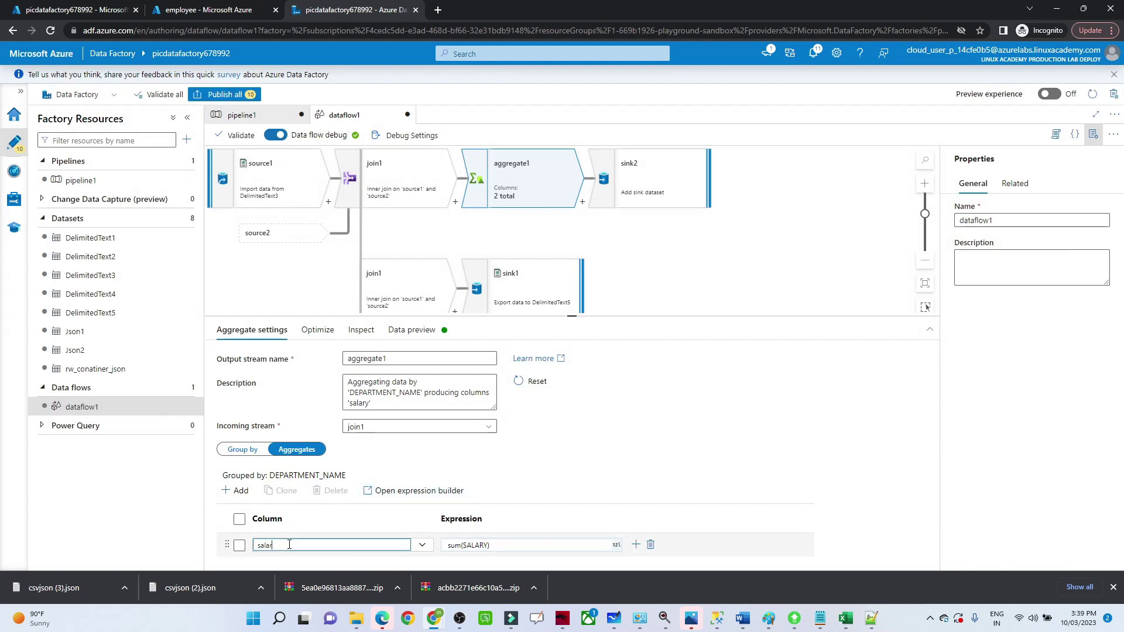
{"action": "key", "text": "BackSpace"}
{"action": "key", "text": "BackSpace"}
{"action": "type", "text": "SAL"}
{"action": "left_click", "coordinate": [586, 458]}
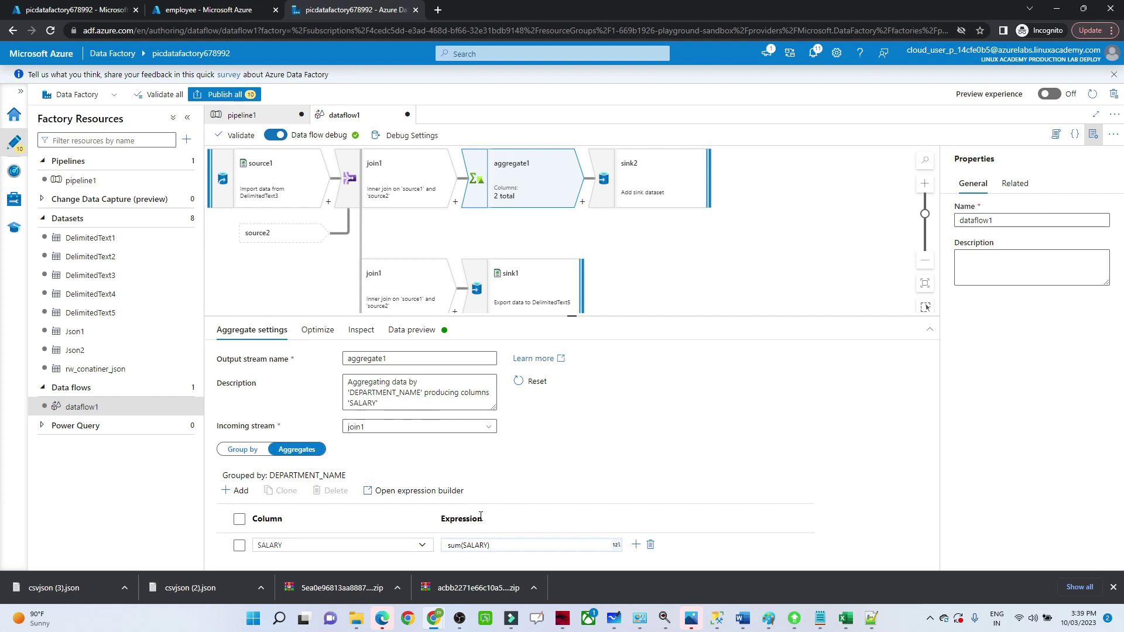
Add JOB_ID as a second group-by column in aggregate1 alongside DEPARTMENT_NAME
{"action": "left_click", "coordinate": [254, 451]}
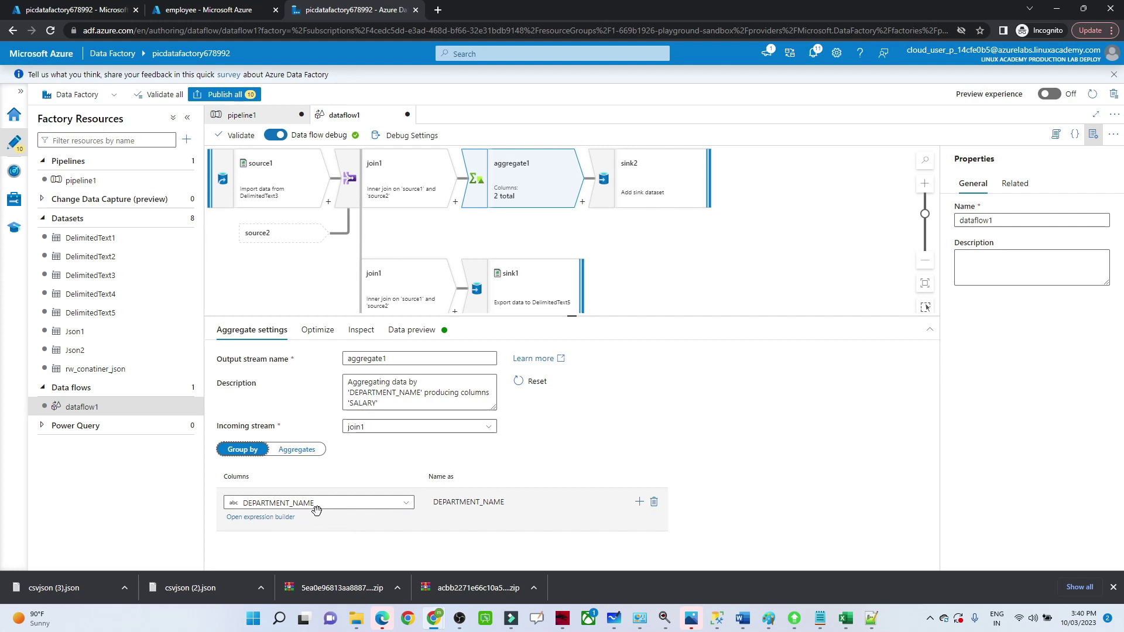
{"action": "left_click", "coordinate": [640, 503]}
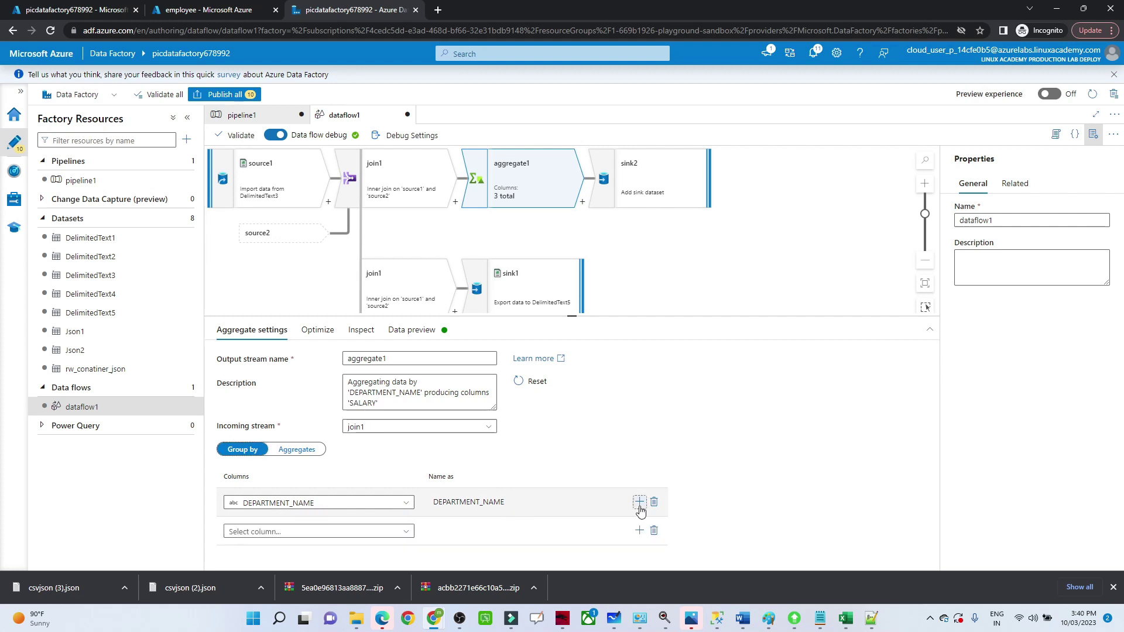
{"action": "left_click", "coordinate": [404, 532]}
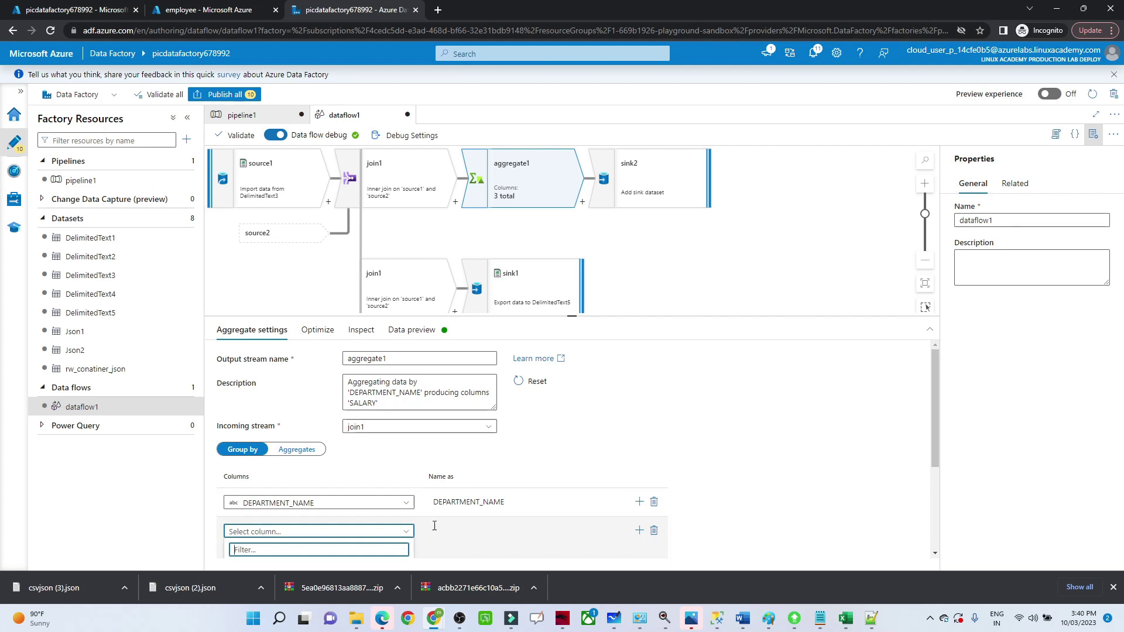
{"action": "left_click", "coordinate": [934, 450]}
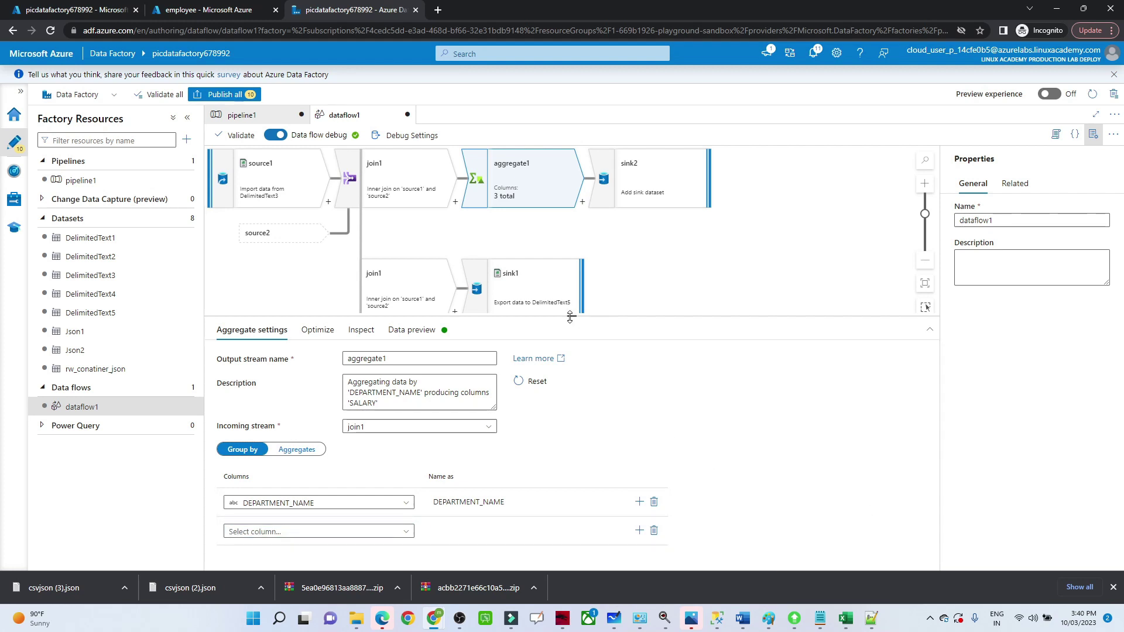
{"action": "scroll", "coordinate": [363, 419], "scroll_direction": "down", "scroll_amount": 3}
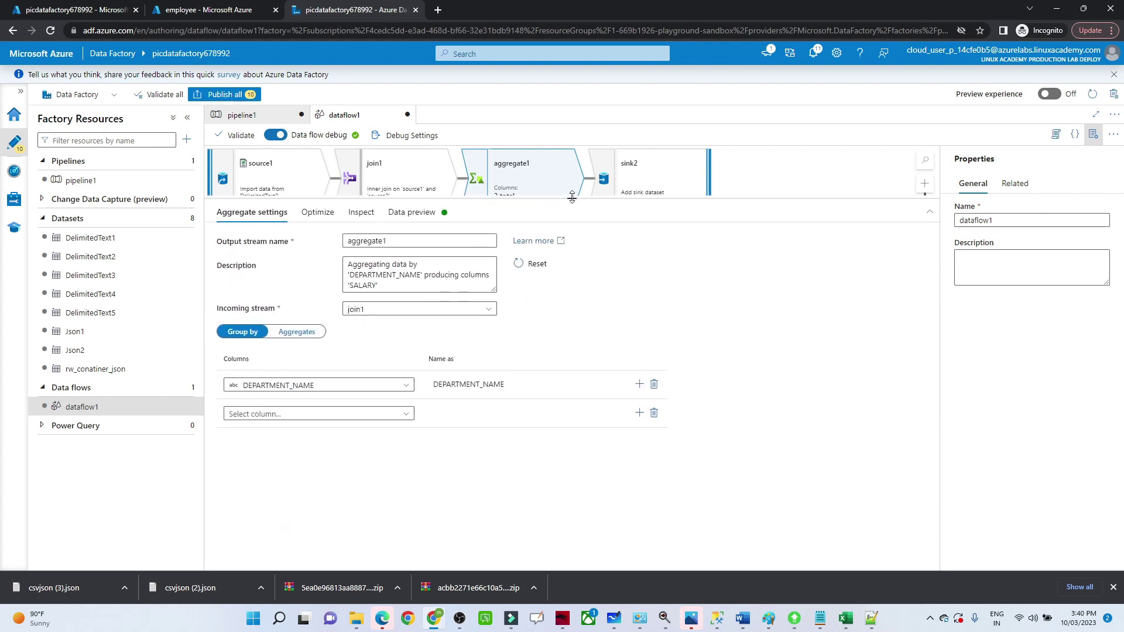
{"action": "left_click", "coordinate": [360, 418]}
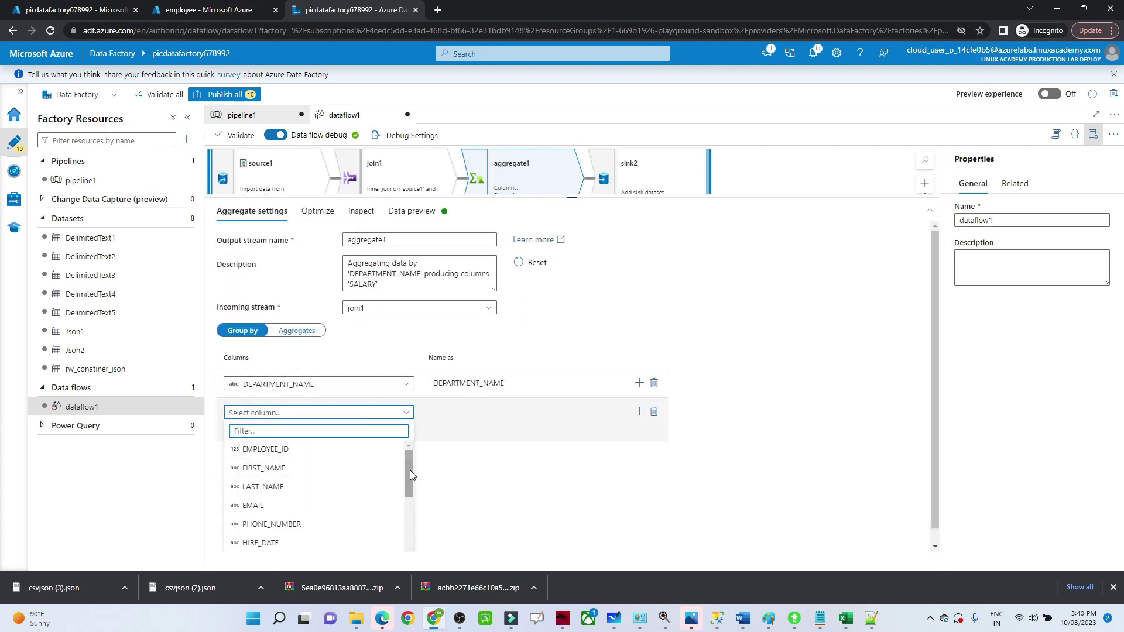
{"action": "left_click_drag", "start_coordinate": [410, 469], "coordinate": [404, 498]}
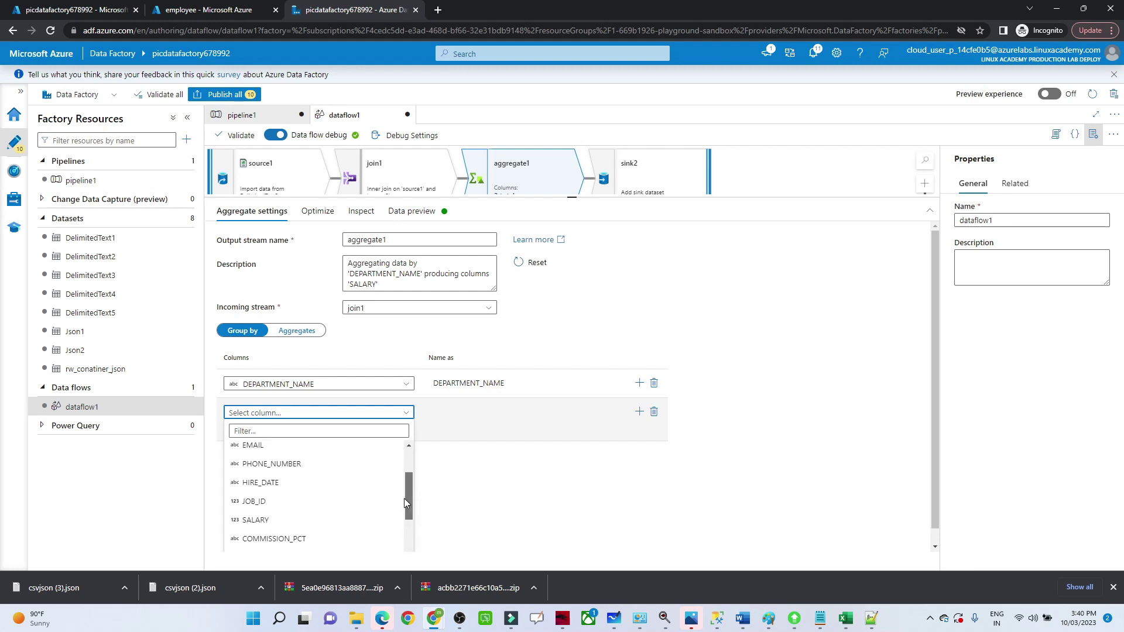
{"action": "left_click", "coordinate": [255, 501]}
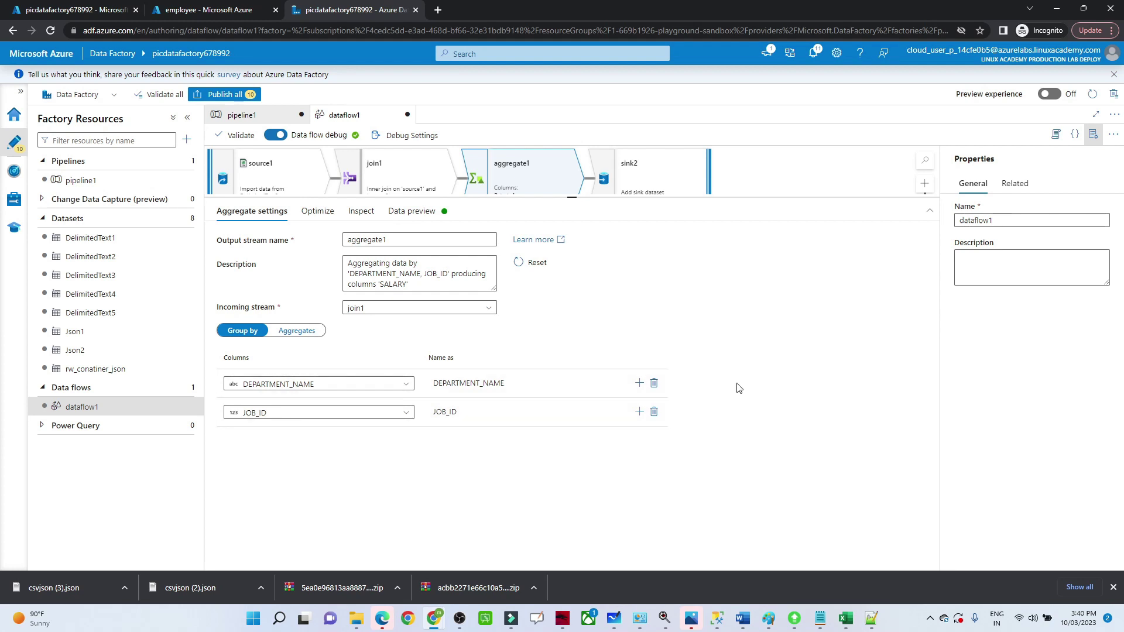
Refresh the data preview of aggregate1 and examine the salary sums per department and job id
{"action": "left_click_drag", "start_coordinate": [573, 198], "coordinate": [572, 306]}
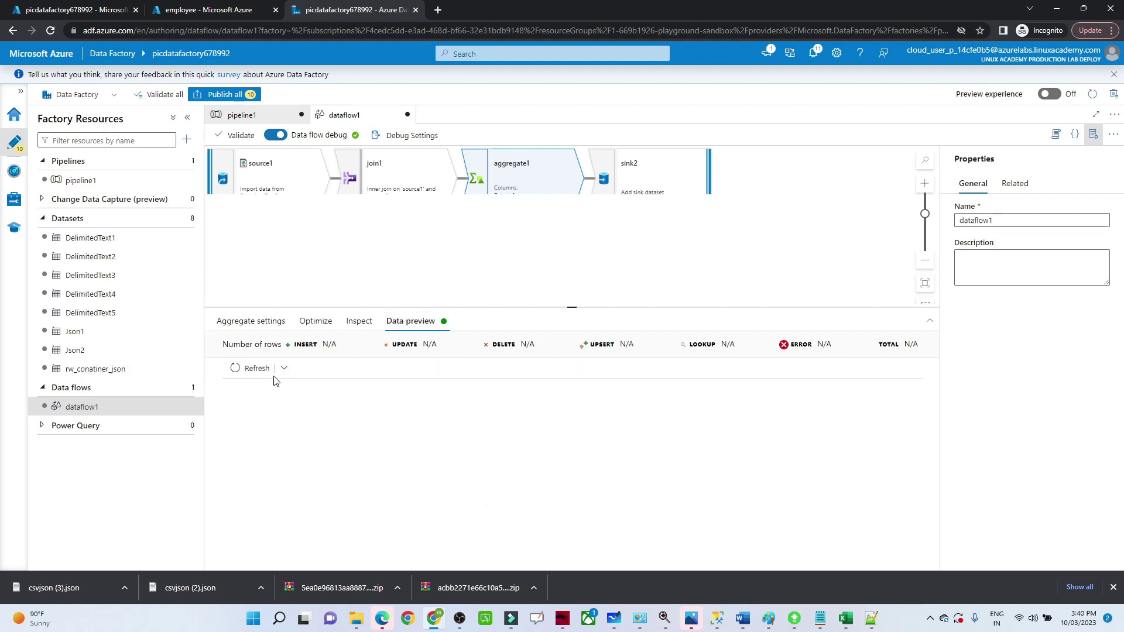
{"action": "left_click", "coordinate": [250, 369]}
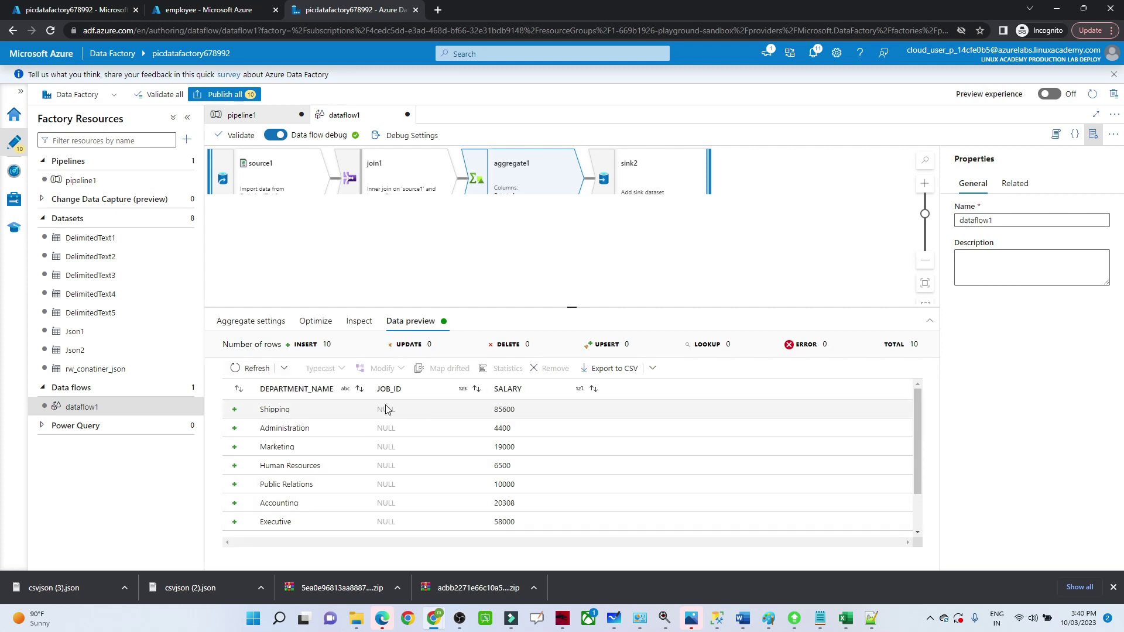
{"action": "left_click_drag", "start_coordinate": [918, 456], "coordinate": [918, 427]}
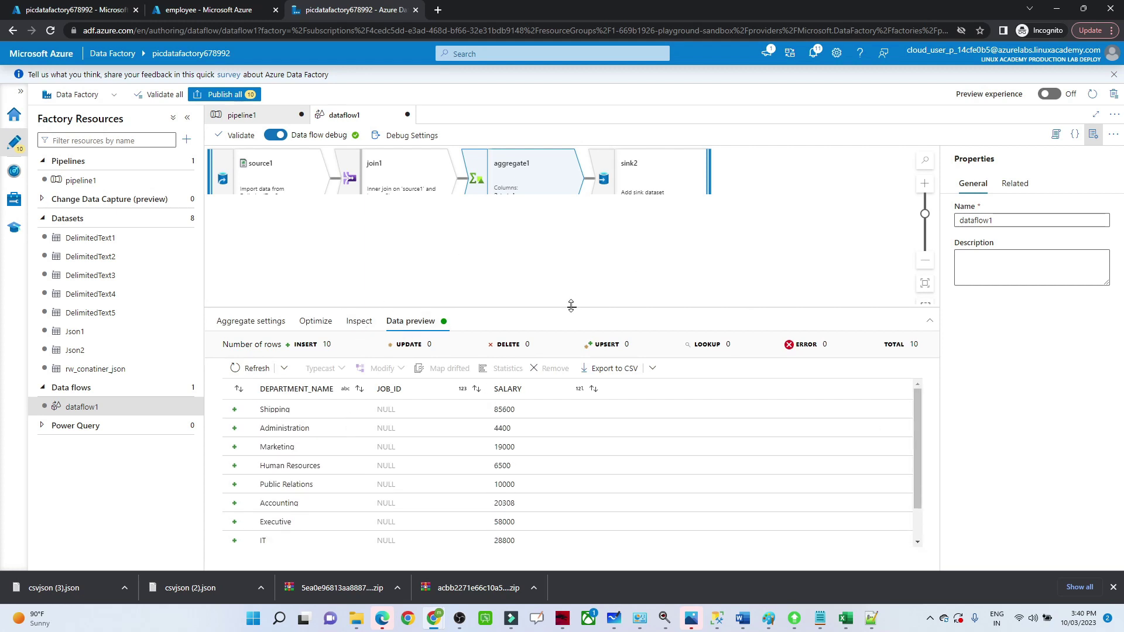
{"action": "left_click_drag", "start_coordinate": [569, 315], "coordinate": [568, 372]}
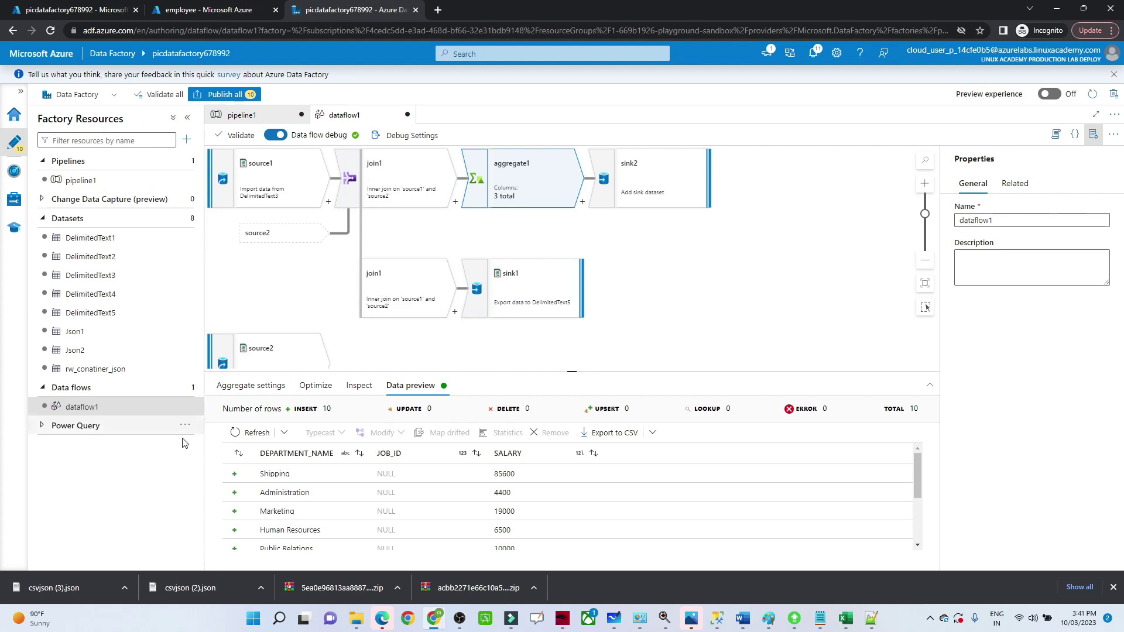
Remove JOB_ID from the group-by columns of aggregate1
{"action": "left_click", "coordinate": [271, 393]}
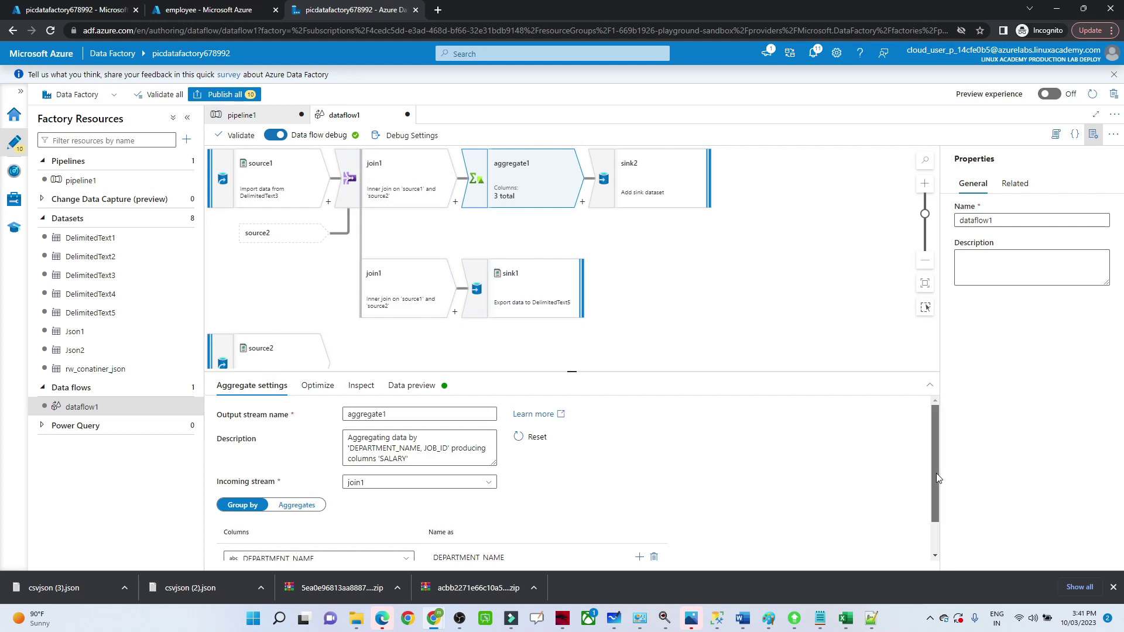
{"action": "scroll", "coordinate": [934, 504], "scroll_direction": "down", "scroll_amount": 2}
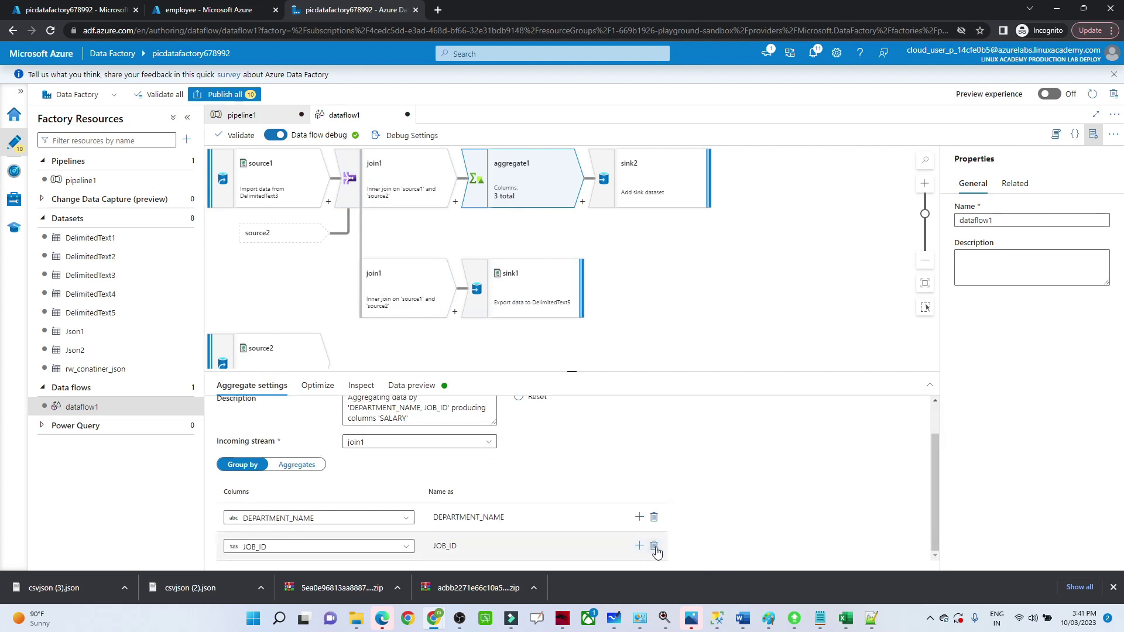
{"action": "left_click", "coordinate": [654, 546]}
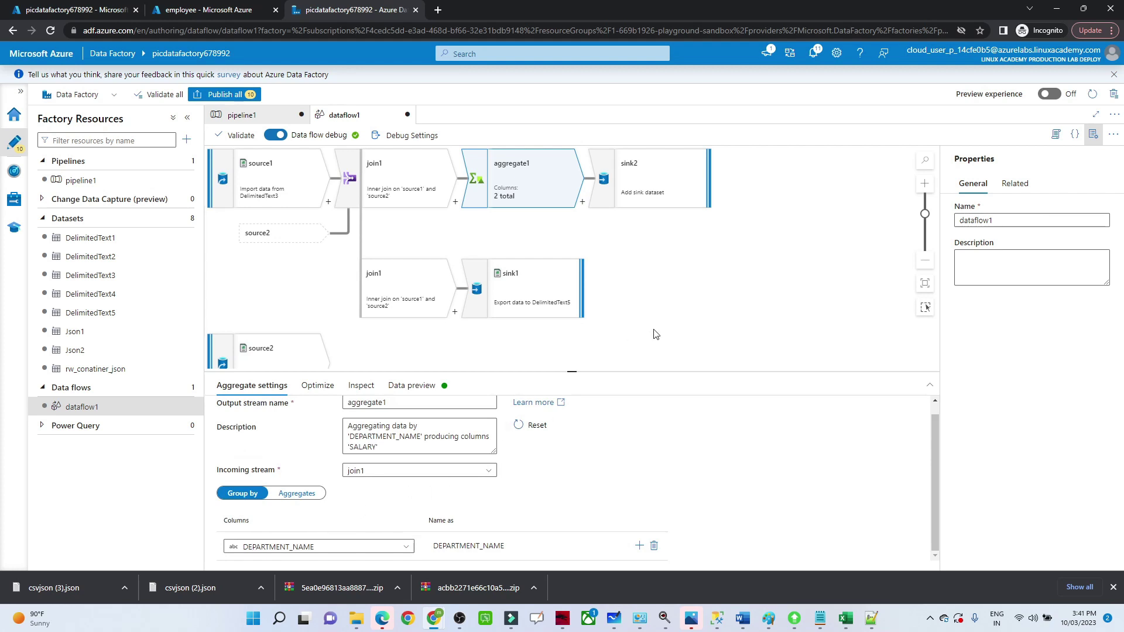
Start a new sink2 dataset stored in Azure Blob Storage with the DelimitedText format
{"action": "left_click", "coordinate": [663, 169]}
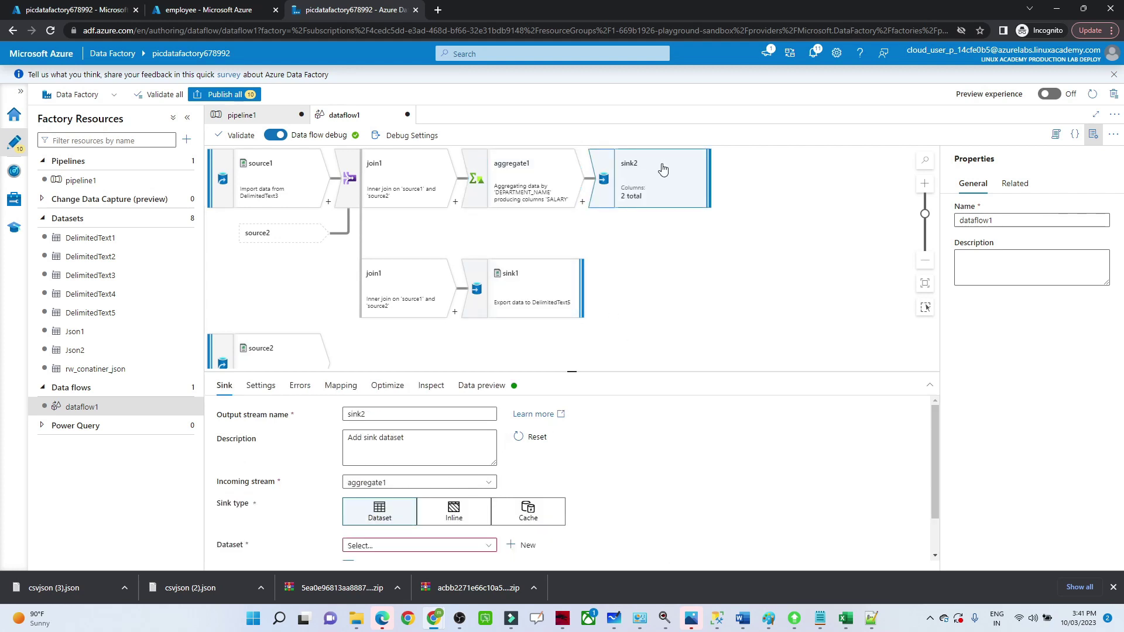
{"action": "left_click", "coordinate": [516, 544]}
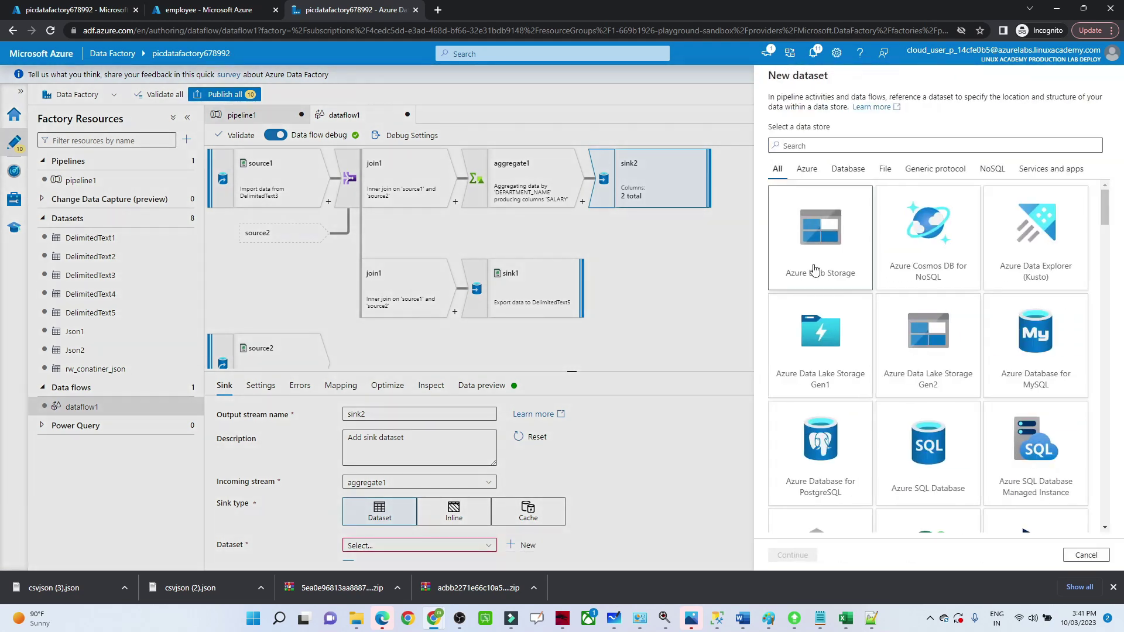
{"action": "left_click", "coordinate": [815, 269]}
{"action": "left_click", "coordinate": [792, 555]}
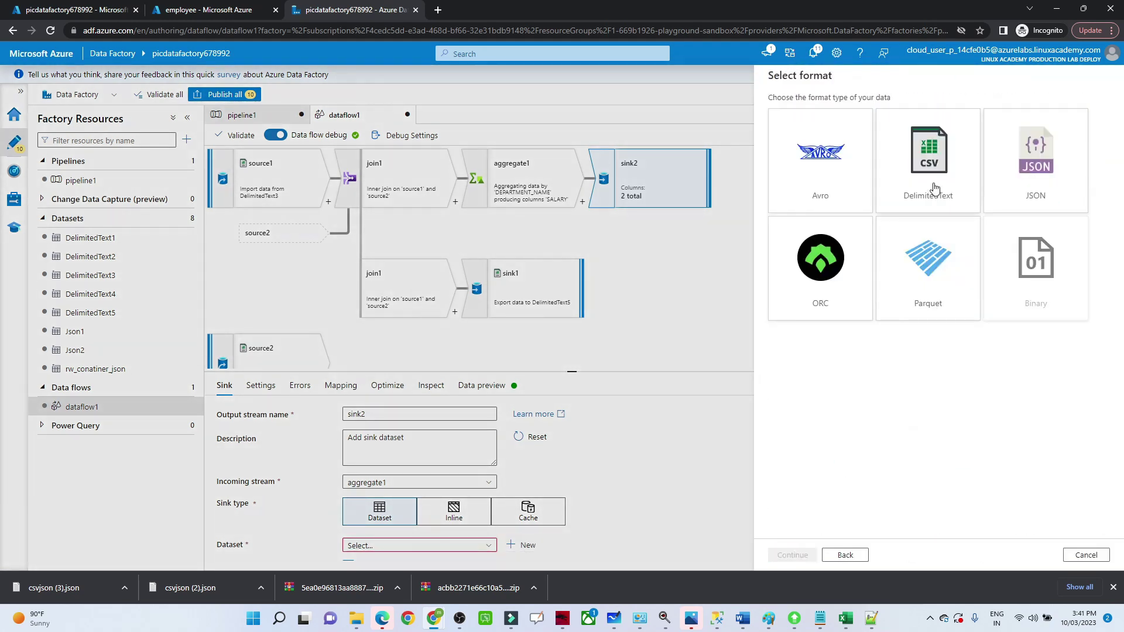
{"action": "left_click", "coordinate": [935, 188]}
{"action": "left_click", "coordinate": [792, 555]}
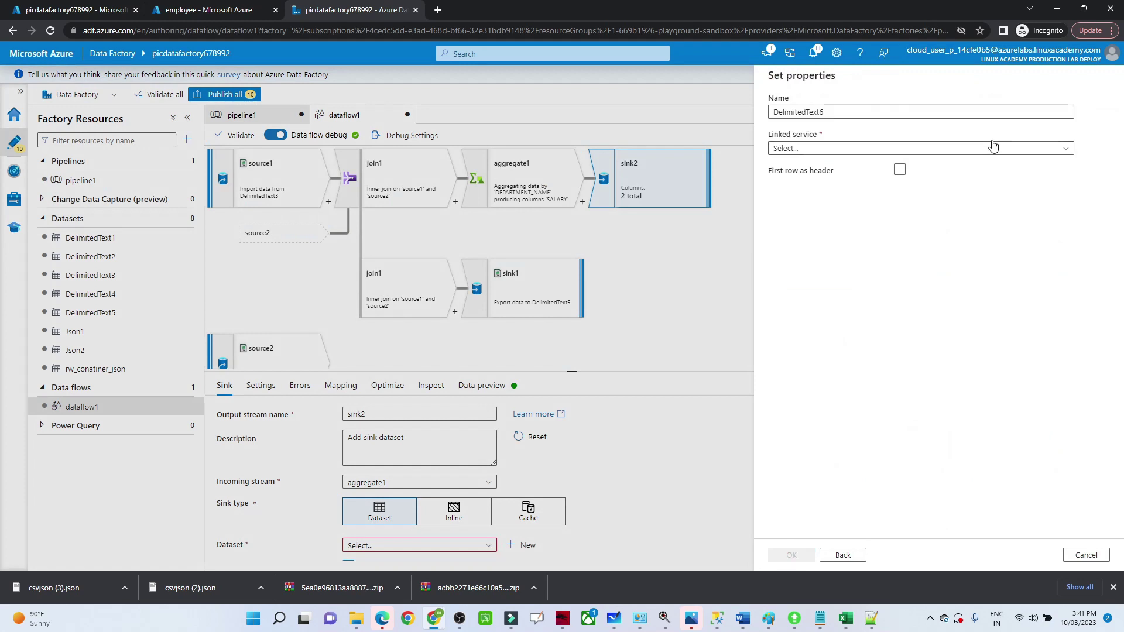
Link the new dataset to AzureBlobStorage2, point it to the aggregated container, and treat the first row as header
{"action": "left_click", "coordinate": [993, 147]}
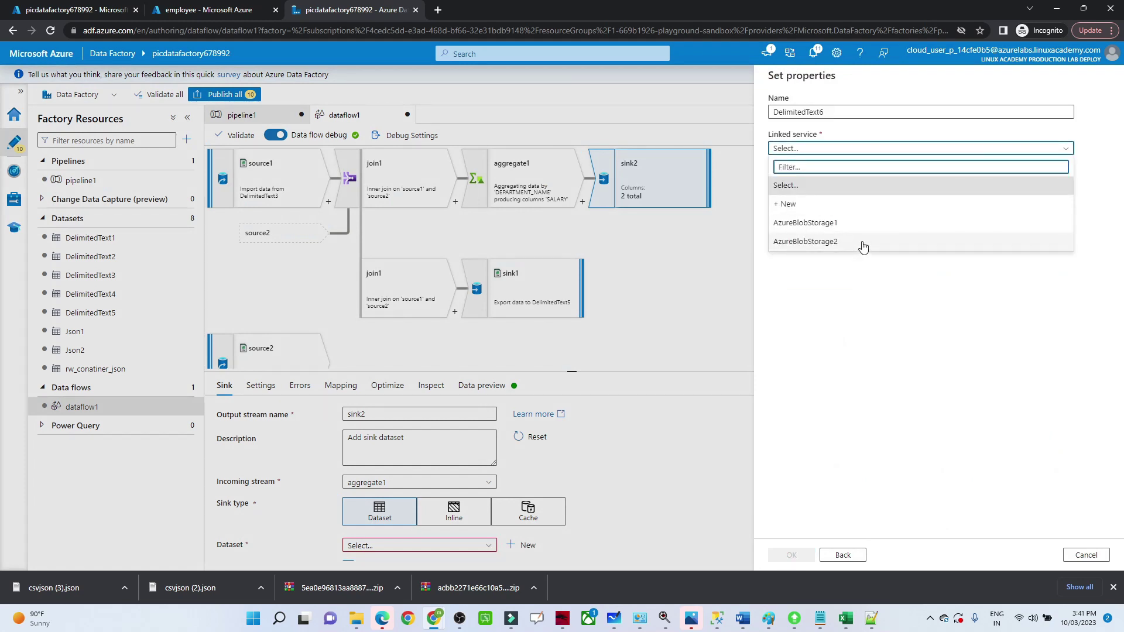
{"action": "left_click", "coordinate": [863, 246]}
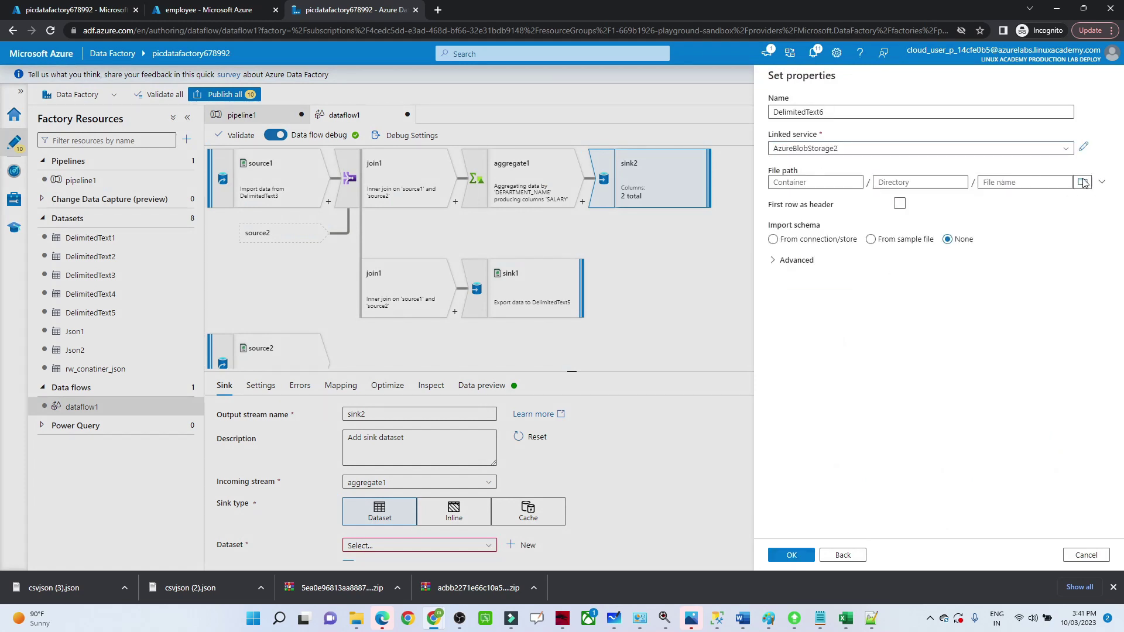
{"action": "left_click", "coordinate": [1082, 182]}
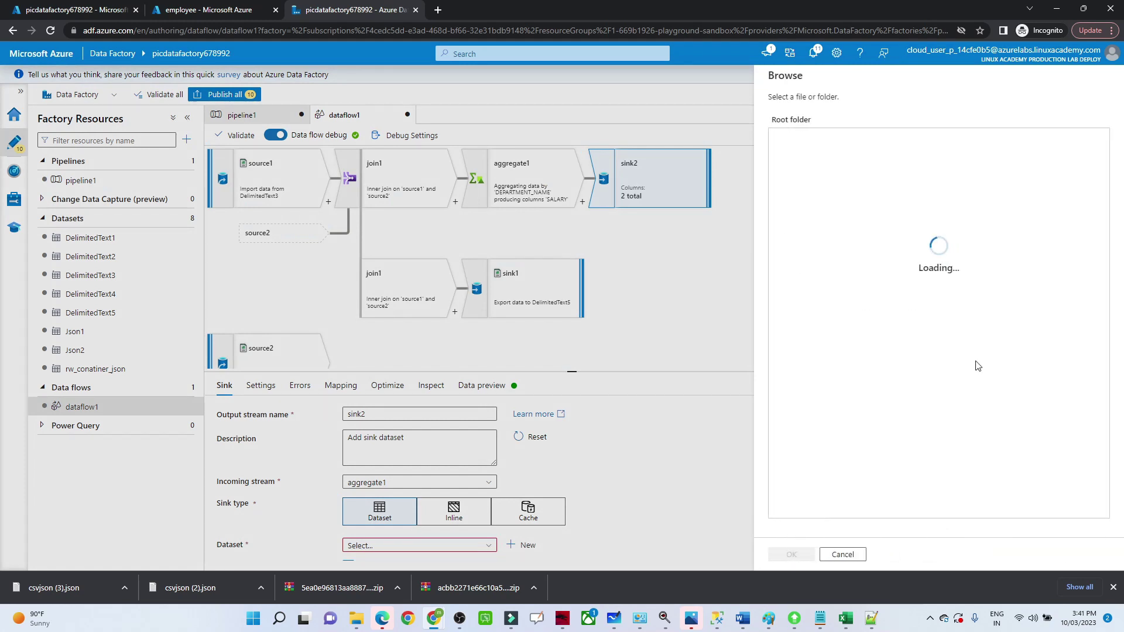
{"action": "left_click", "coordinate": [822, 218]}
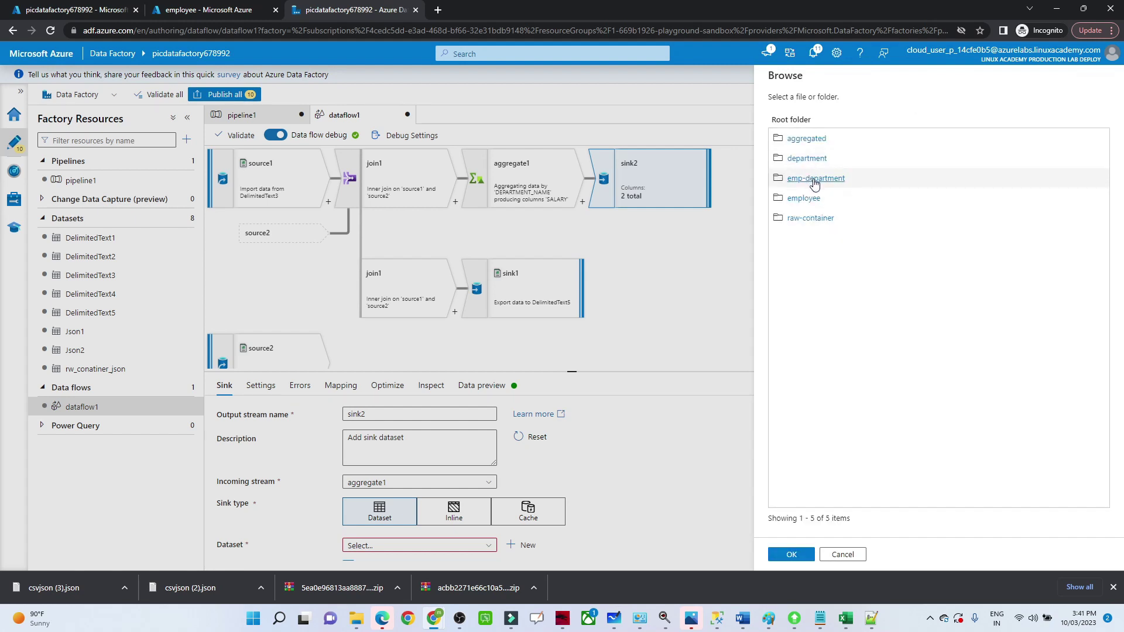
{"action": "left_click", "coordinate": [807, 139]}
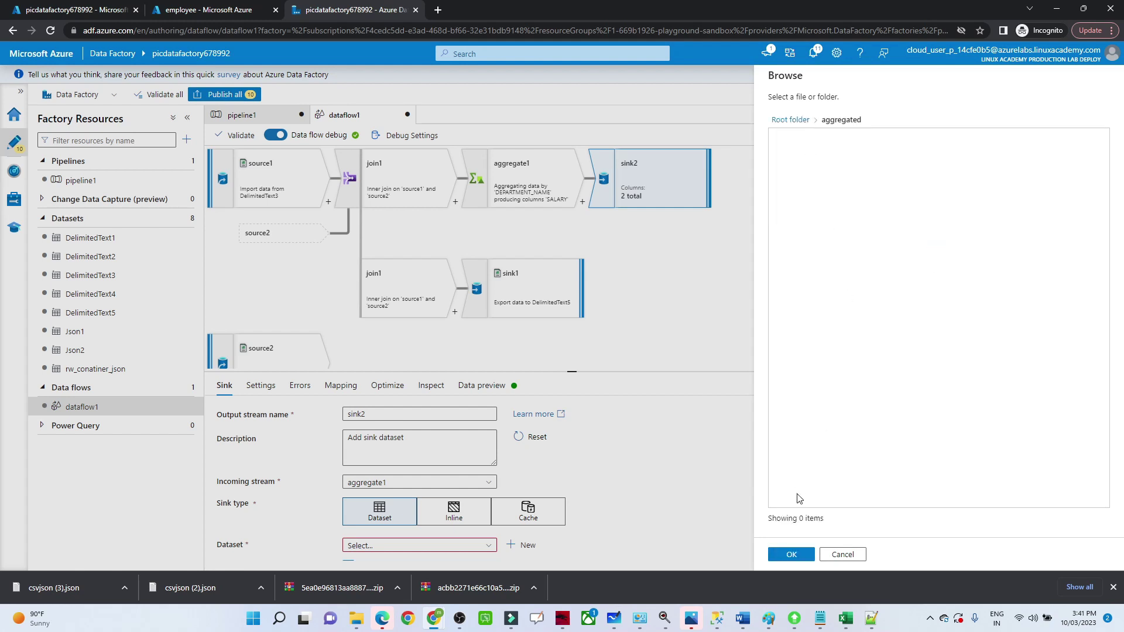
{"action": "left_click", "coordinate": [799, 555]}
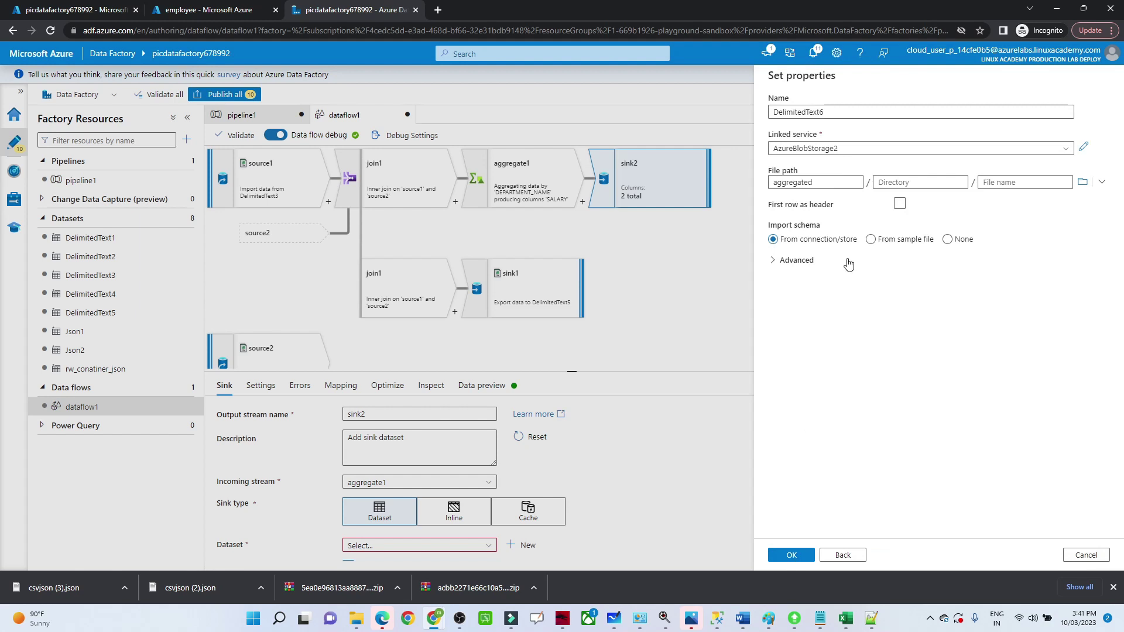
{"action": "left_click", "coordinate": [899, 203]}
{"action": "left_click", "coordinate": [786, 559]}
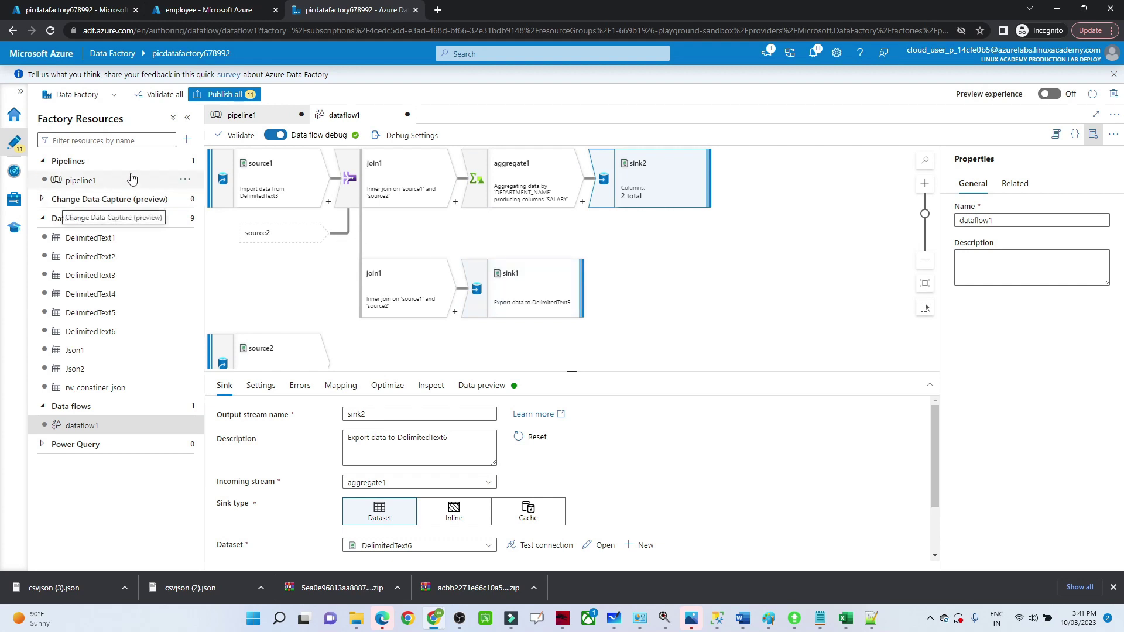
Create a second pipeline and place the dataflow1 data flow on its canvas
{"action": "left_click", "coordinate": [185, 181]}
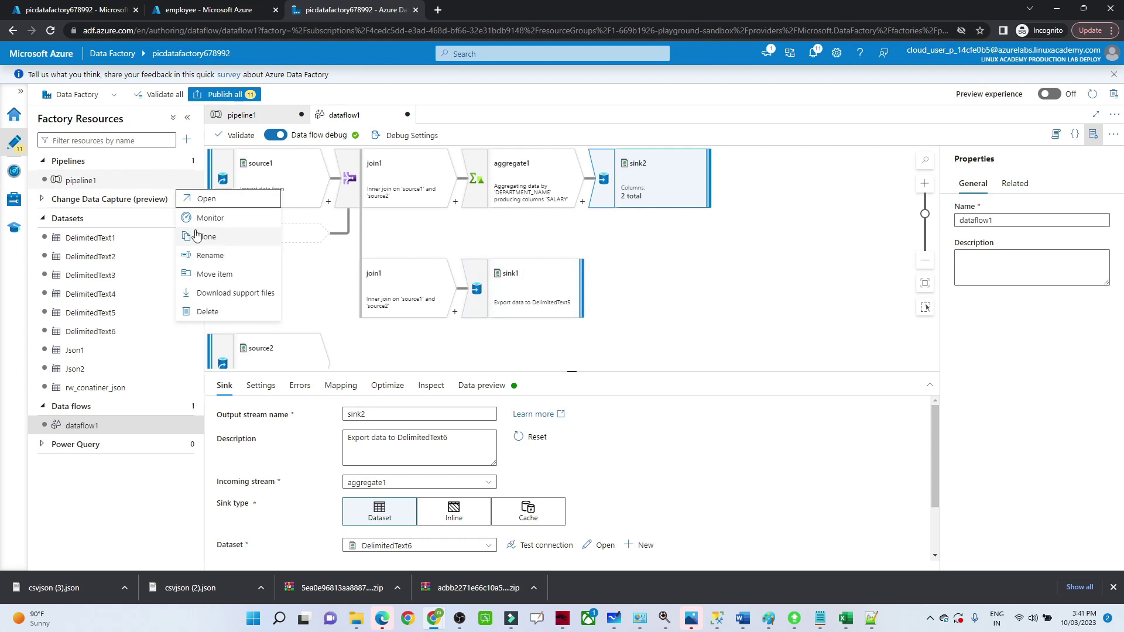
{"action": "left_click", "coordinate": [156, 167]}
{"action": "left_click", "coordinate": [188, 161]}
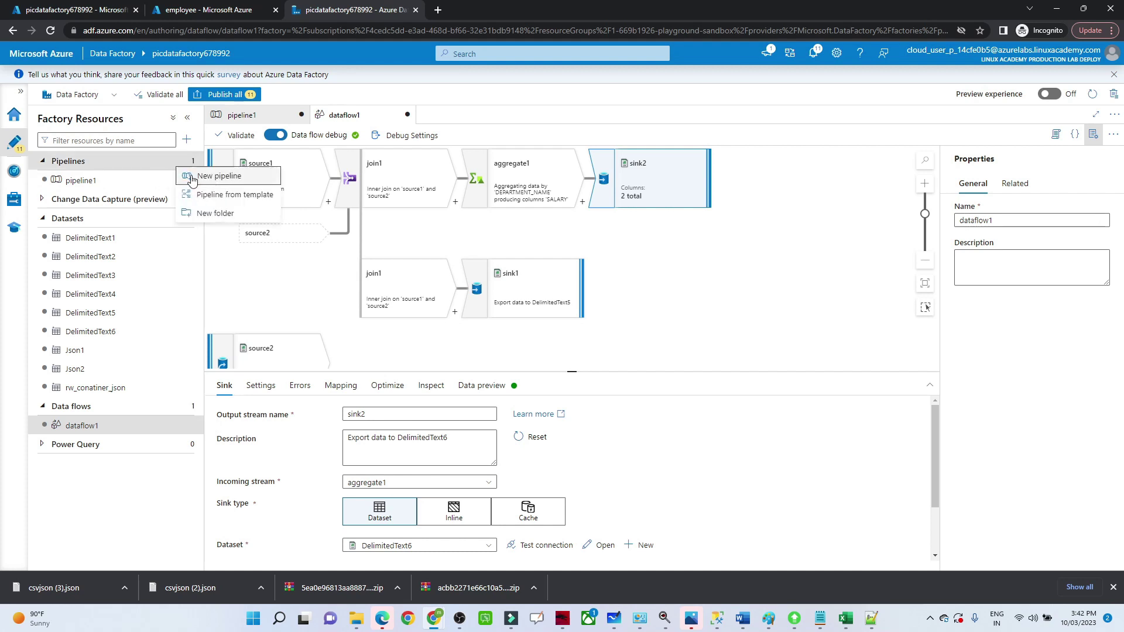
{"action": "left_click", "coordinate": [205, 182]}
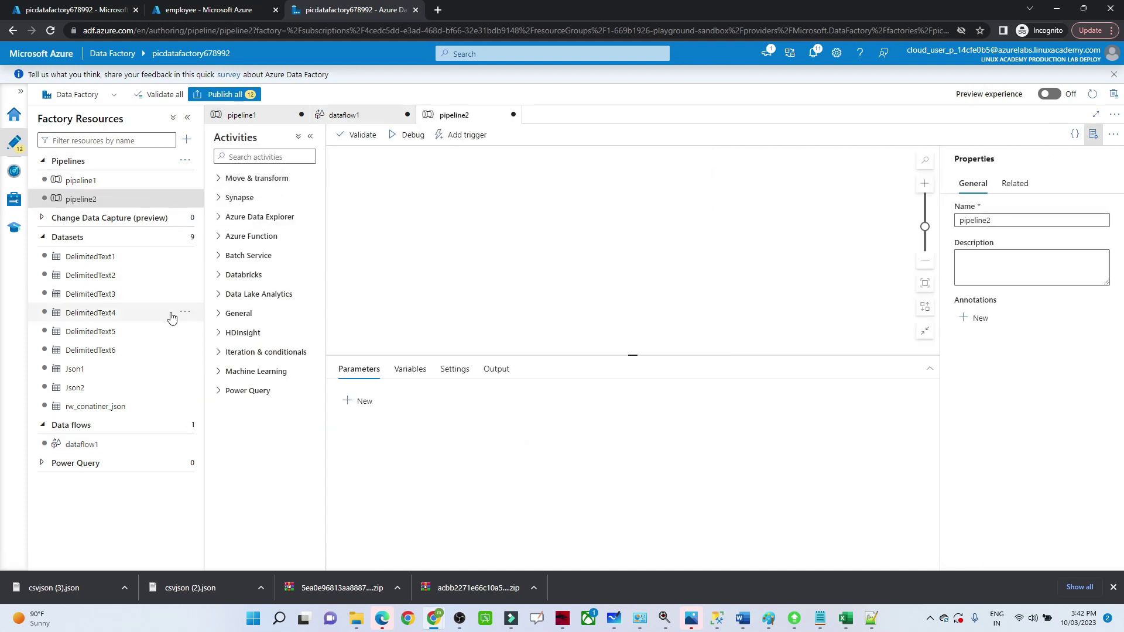
{"action": "left_click_drag", "start_coordinate": [88, 446], "coordinate": [490, 197]}
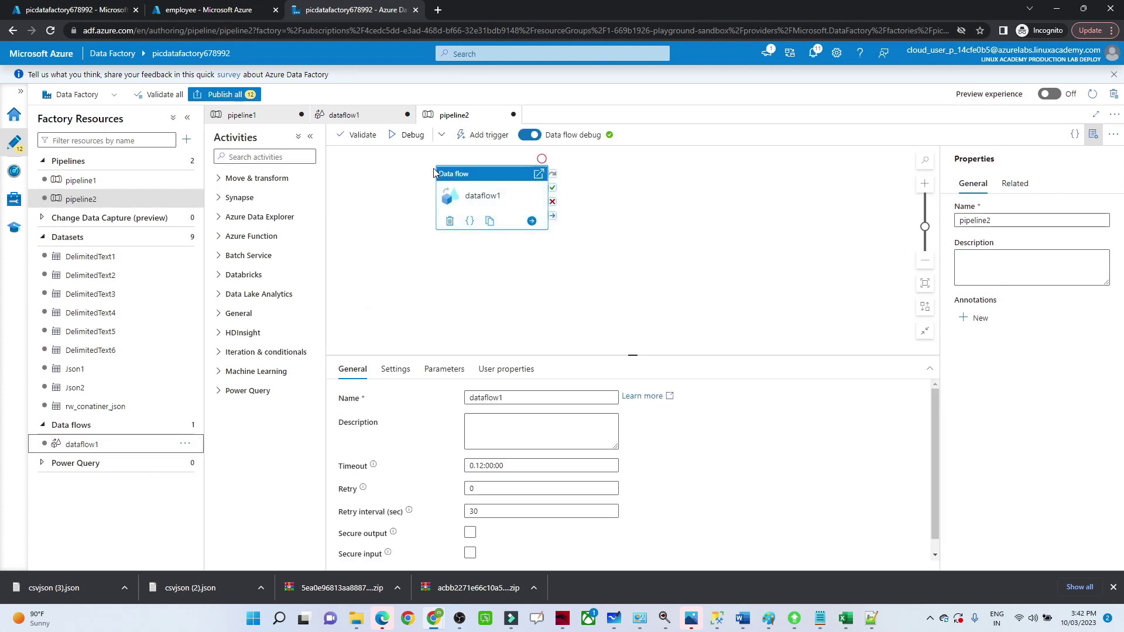
Run the new pipeline in debug mode and refresh its run status
{"action": "left_click", "coordinate": [404, 134]}
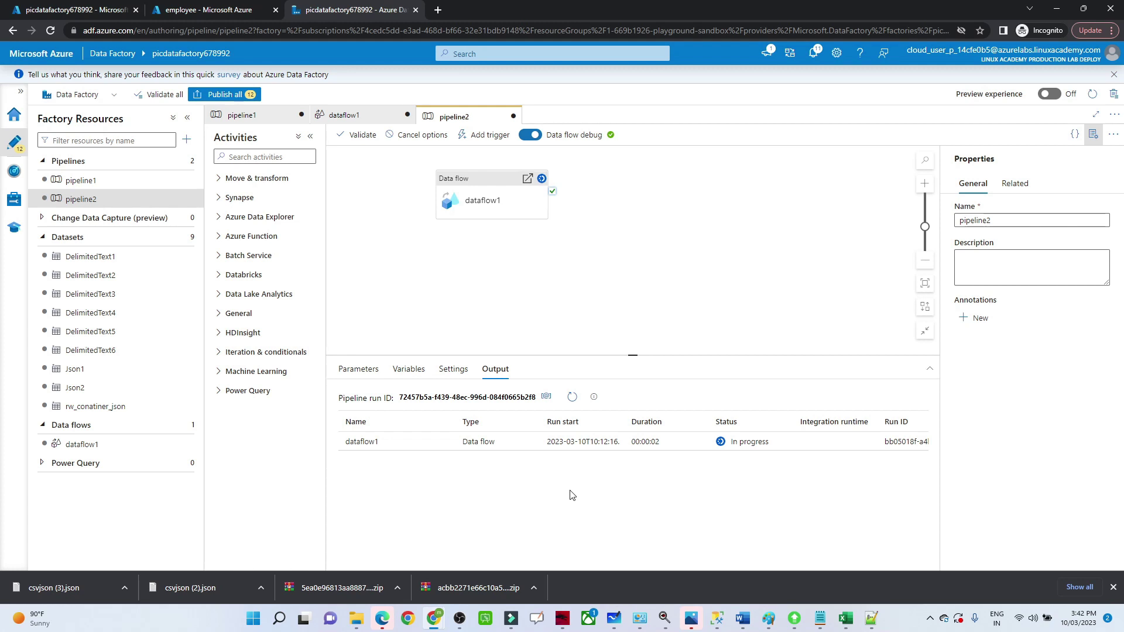
{"action": "left_click", "coordinate": [572, 397]}
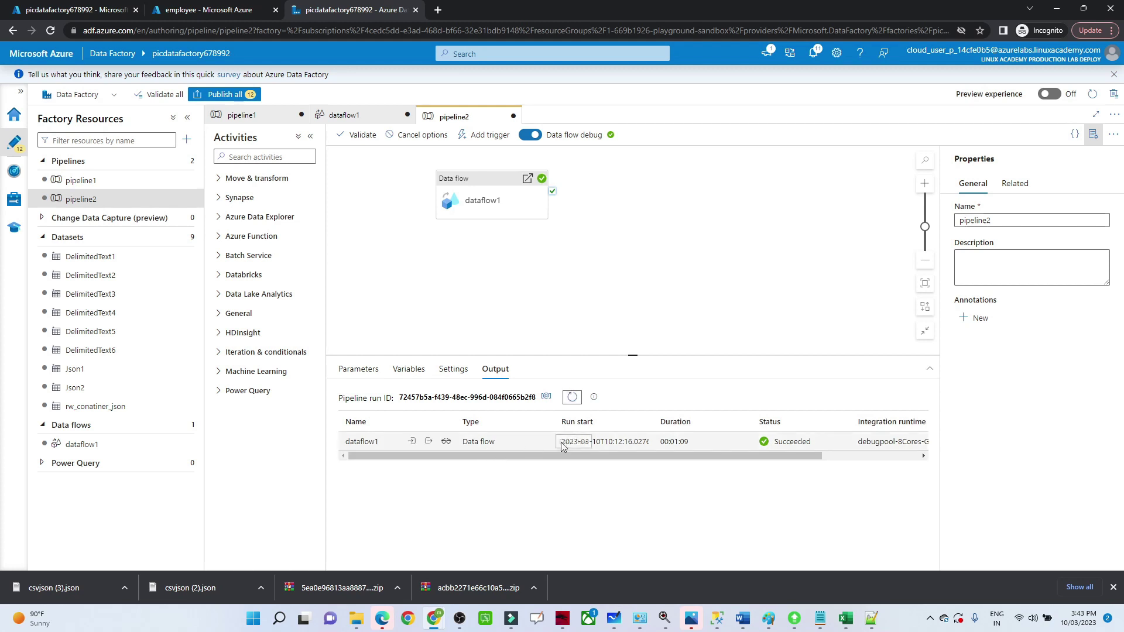
Switch to the Azure portal's storage account and inspect the contents of the CSV file in the emp-department container
{"action": "left_click", "coordinate": [201, 7]}
{"action": "left_click", "coordinate": [246, 76]}
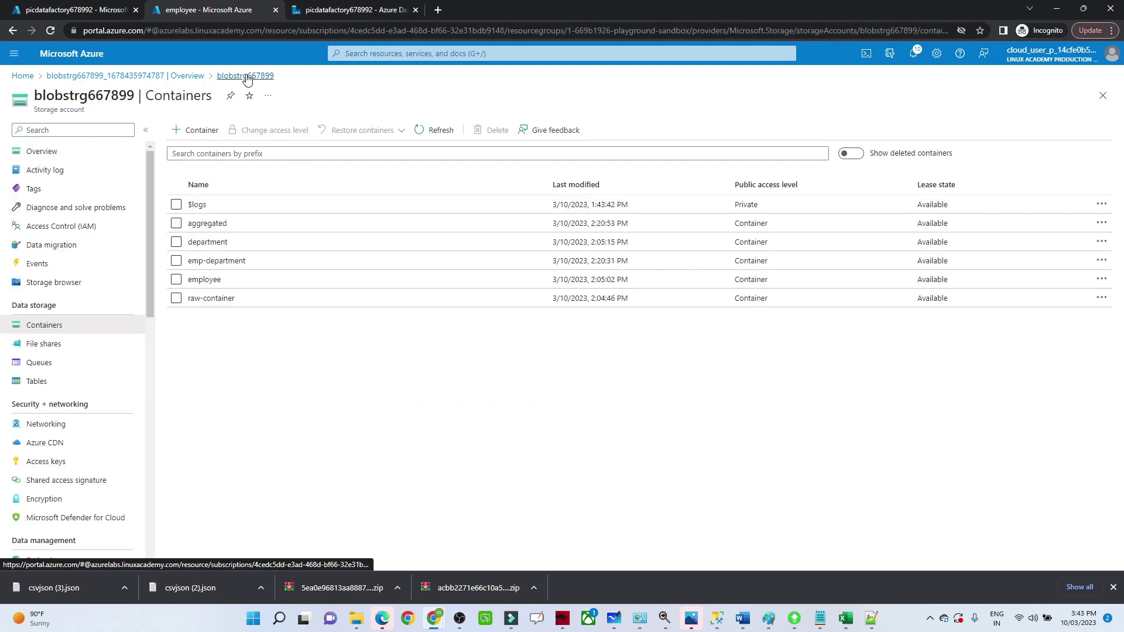
{"action": "left_click", "coordinate": [216, 261]}
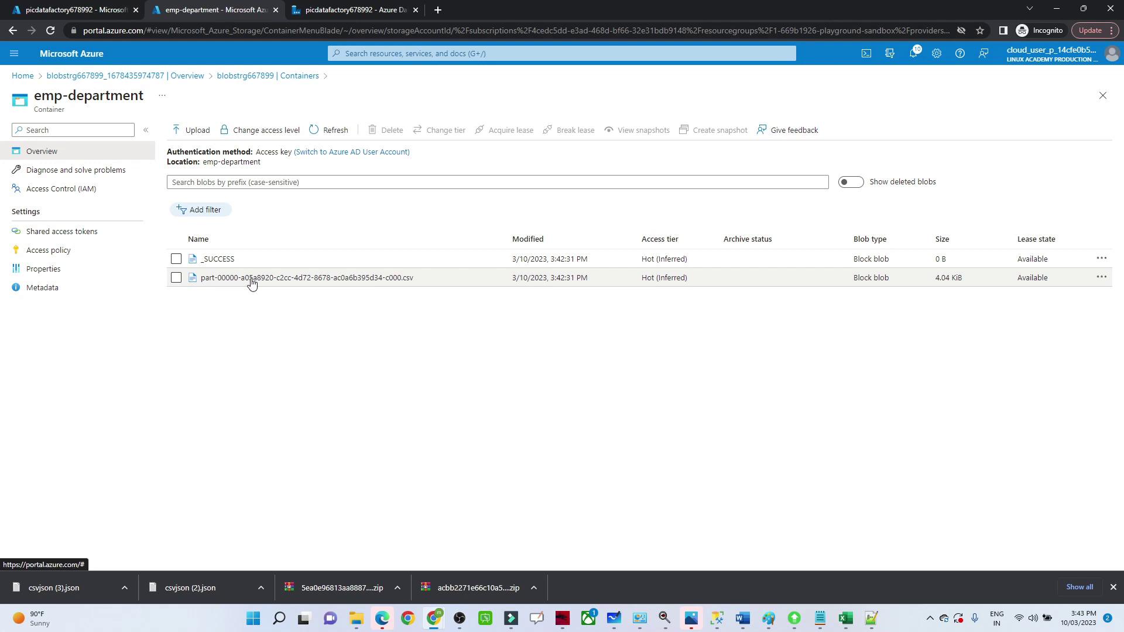
{"action": "left_click", "coordinate": [252, 278]}
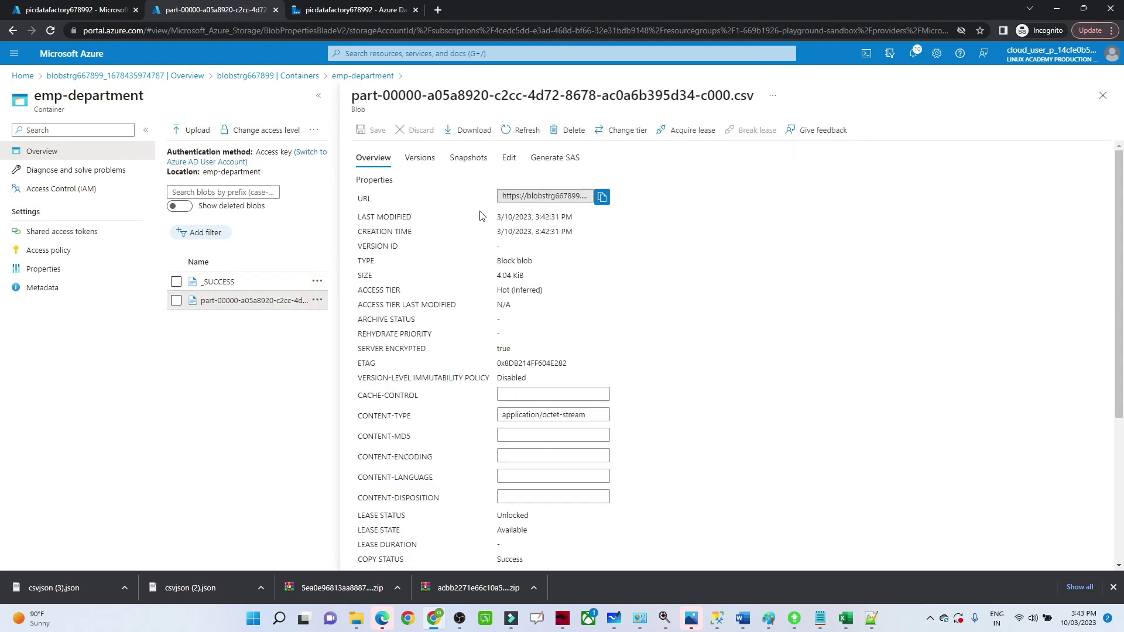
{"action": "left_click", "coordinate": [510, 159]}
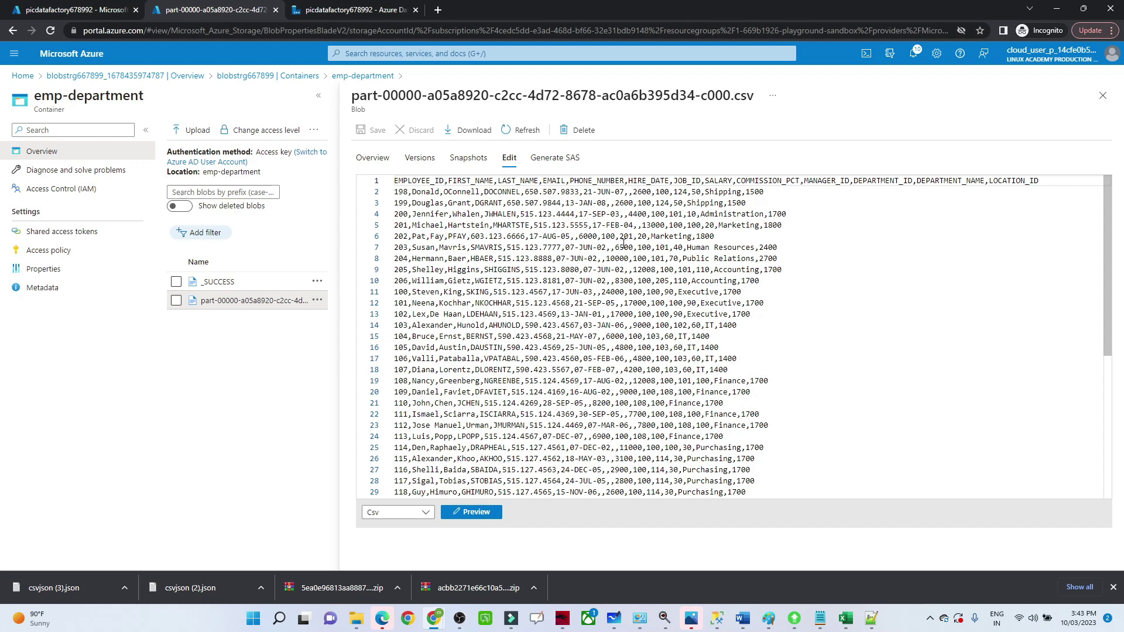
Inspect the contents of the part-00000 and part-00041 CSV files in the aggregated container
{"action": "left_click", "coordinate": [267, 76]}
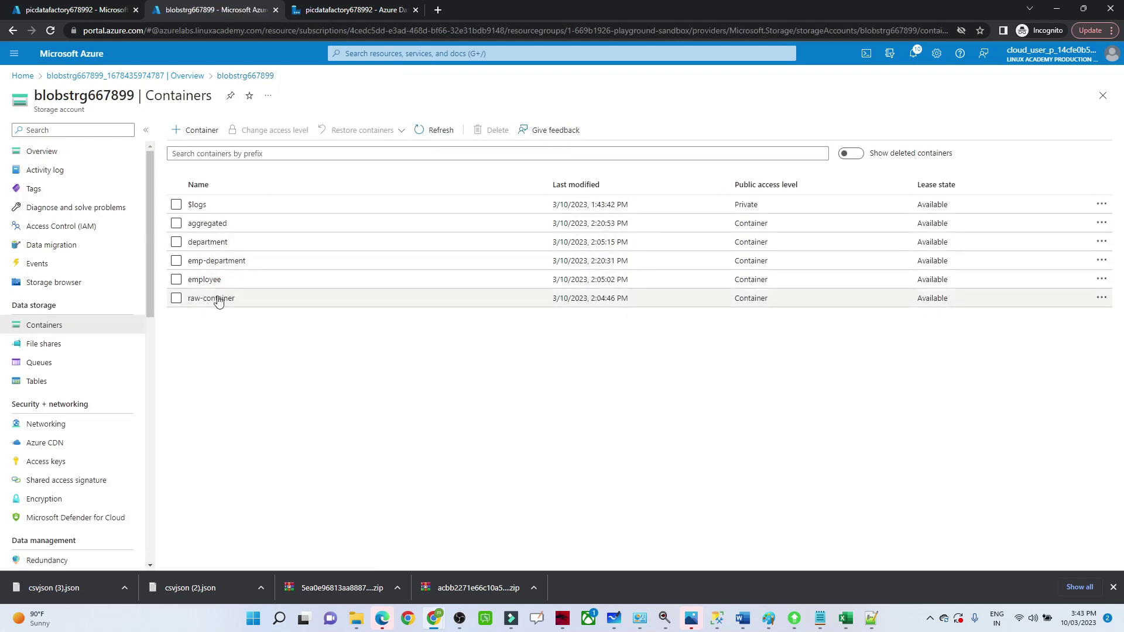
{"action": "left_click", "coordinate": [212, 224]}
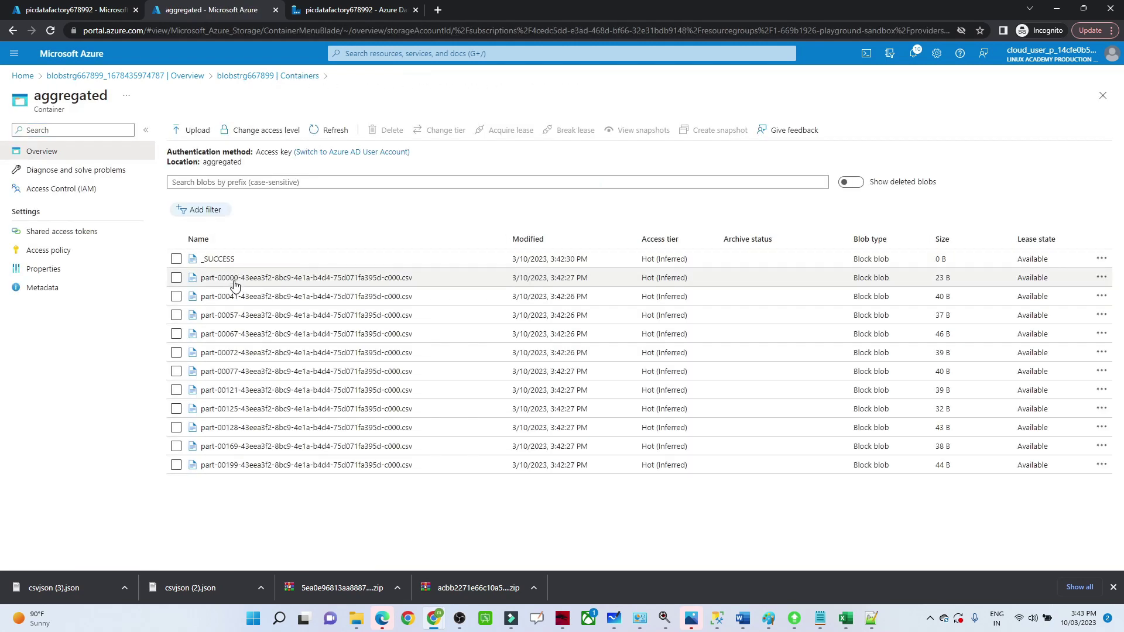
{"action": "left_click", "coordinate": [235, 280]}
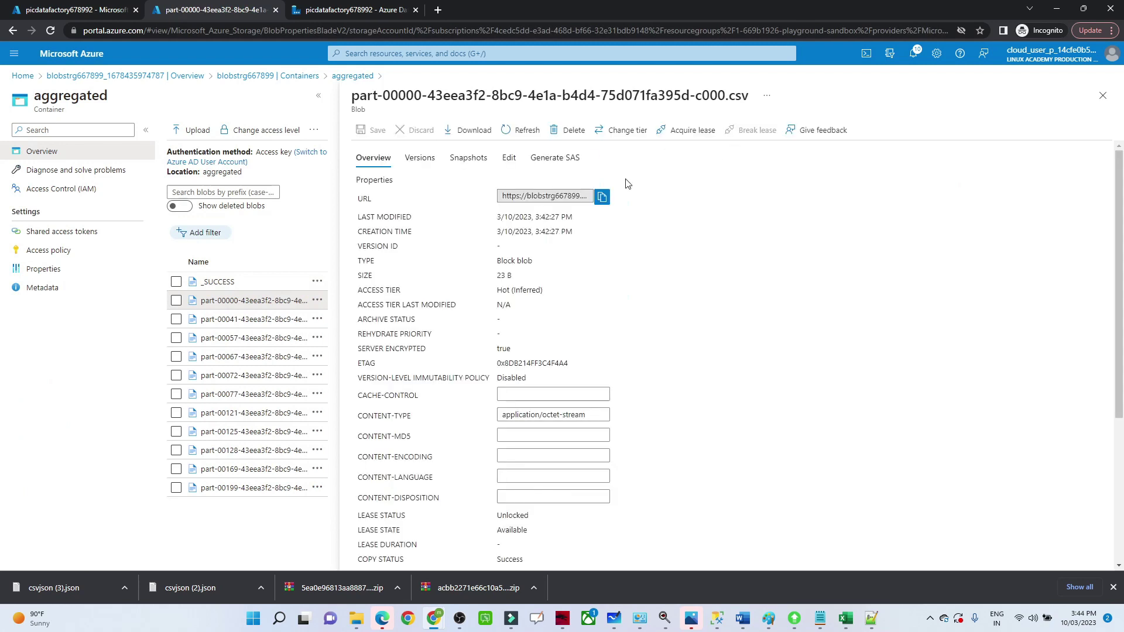
{"action": "left_click", "coordinate": [507, 157]}
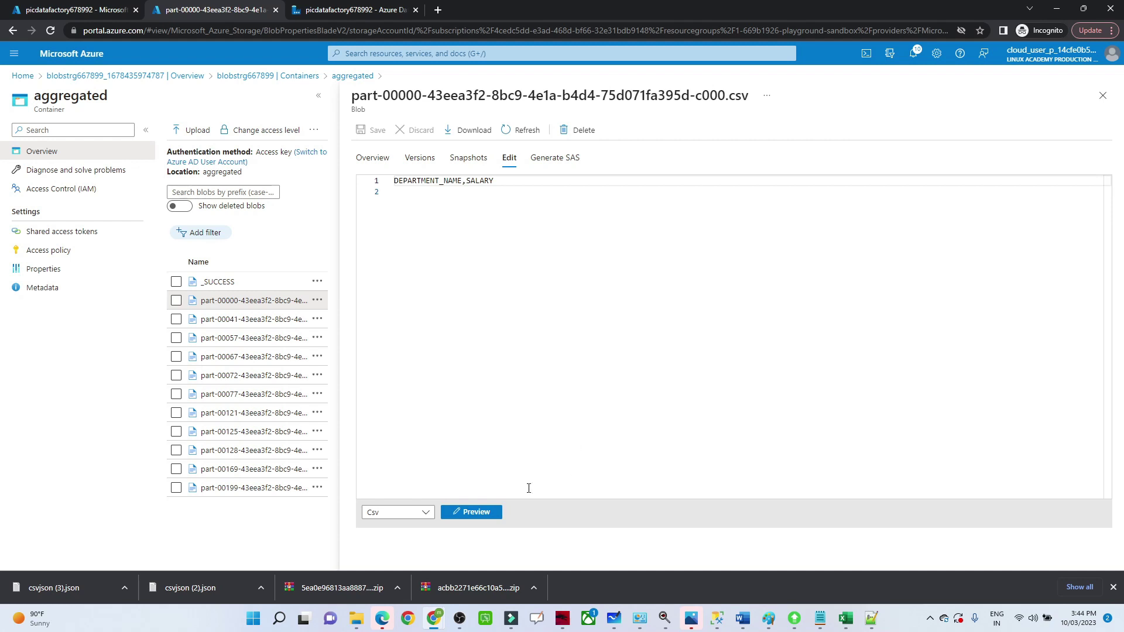
{"action": "left_click", "coordinate": [1102, 96]}
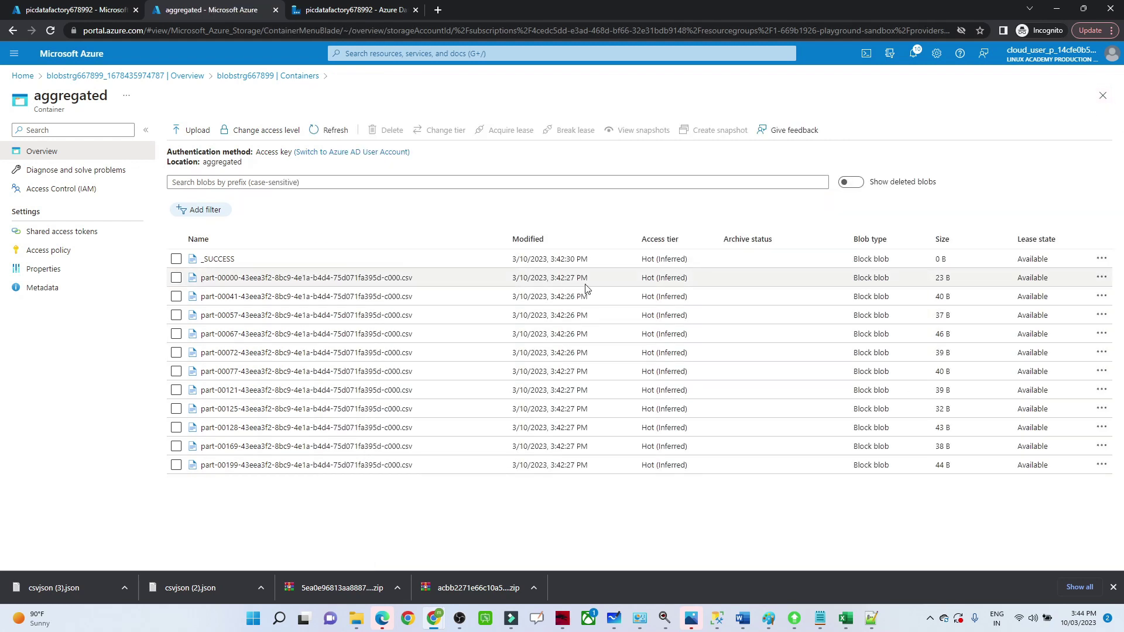
{"action": "left_click", "coordinate": [251, 297]}
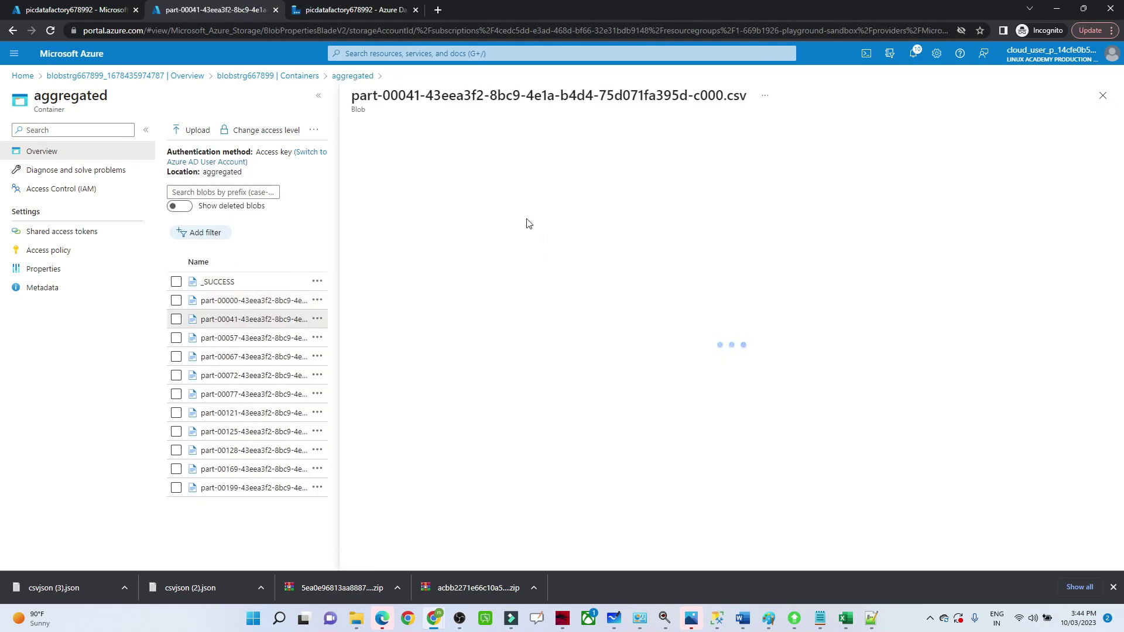
{"action": "left_click", "coordinate": [509, 159]}
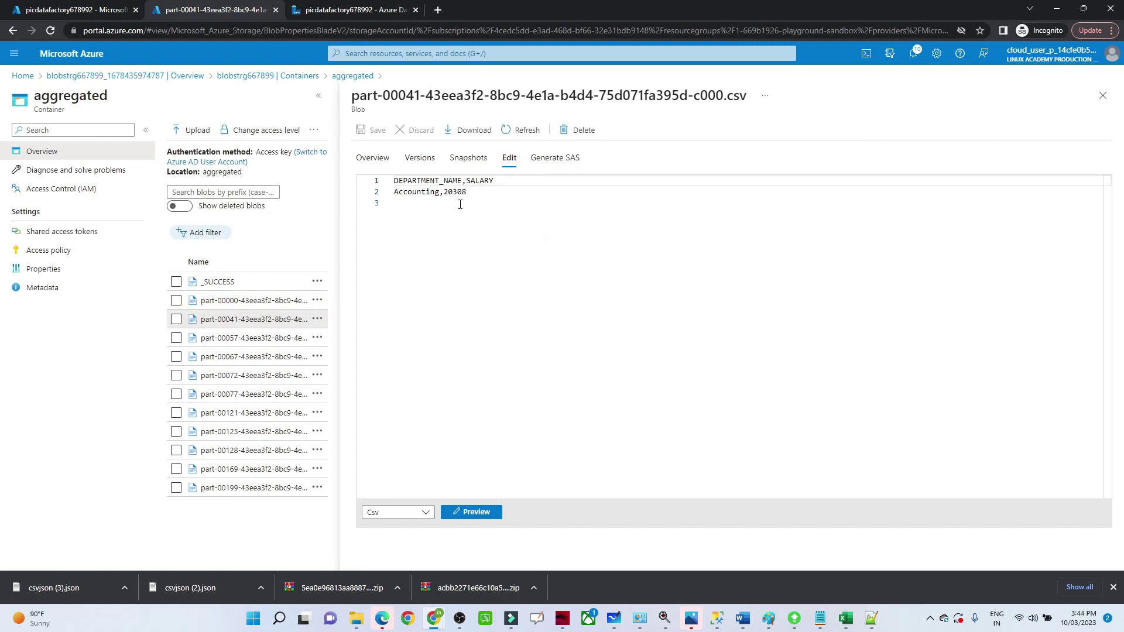
{"action": "left_click", "coordinate": [1102, 96]}
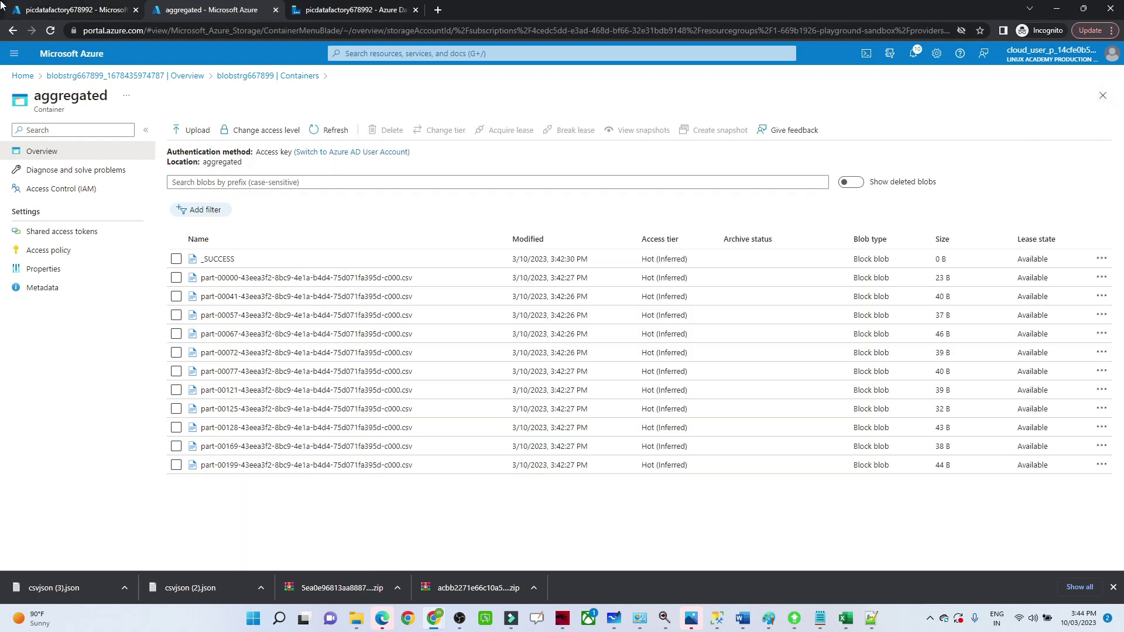
{"action": "left_click", "coordinate": [64, 6]}
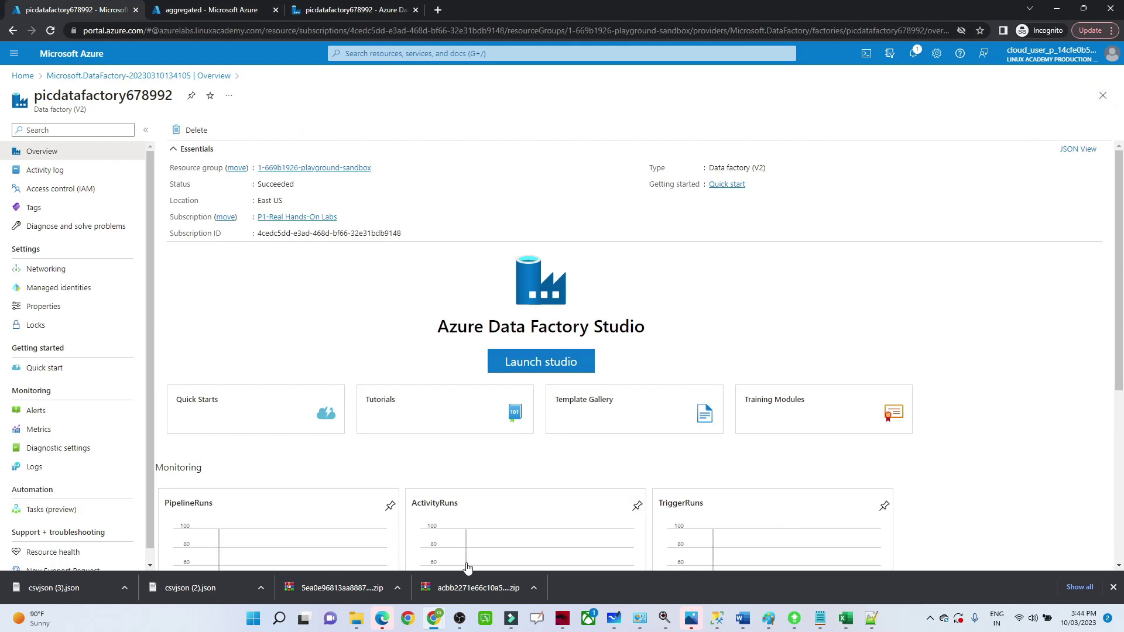
{"action": "left_click", "coordinate": [459, 618]}
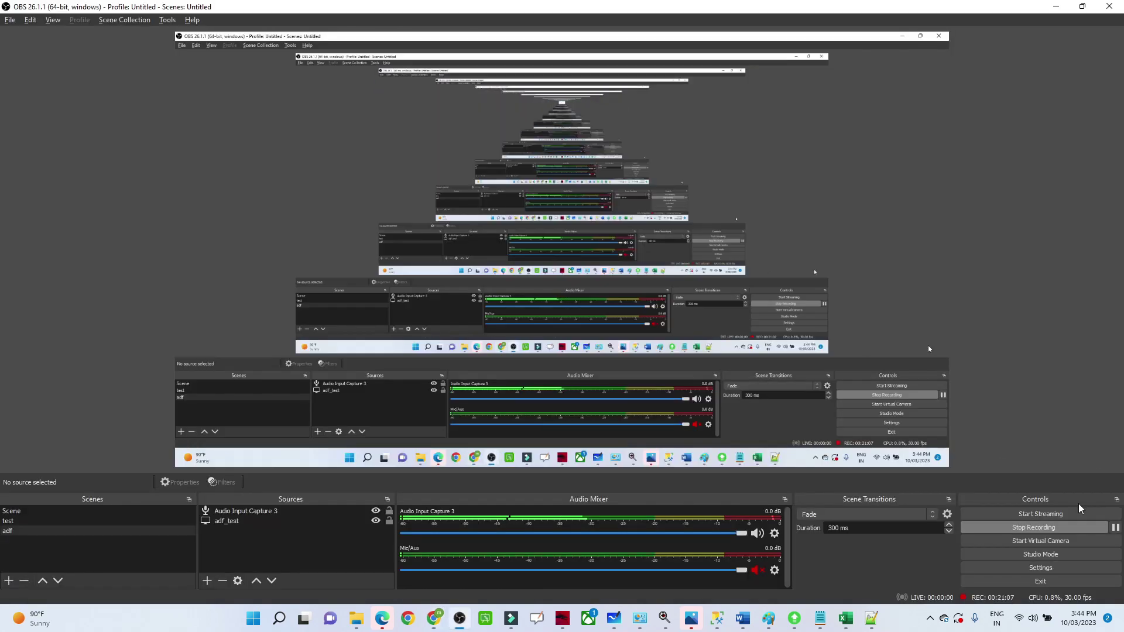